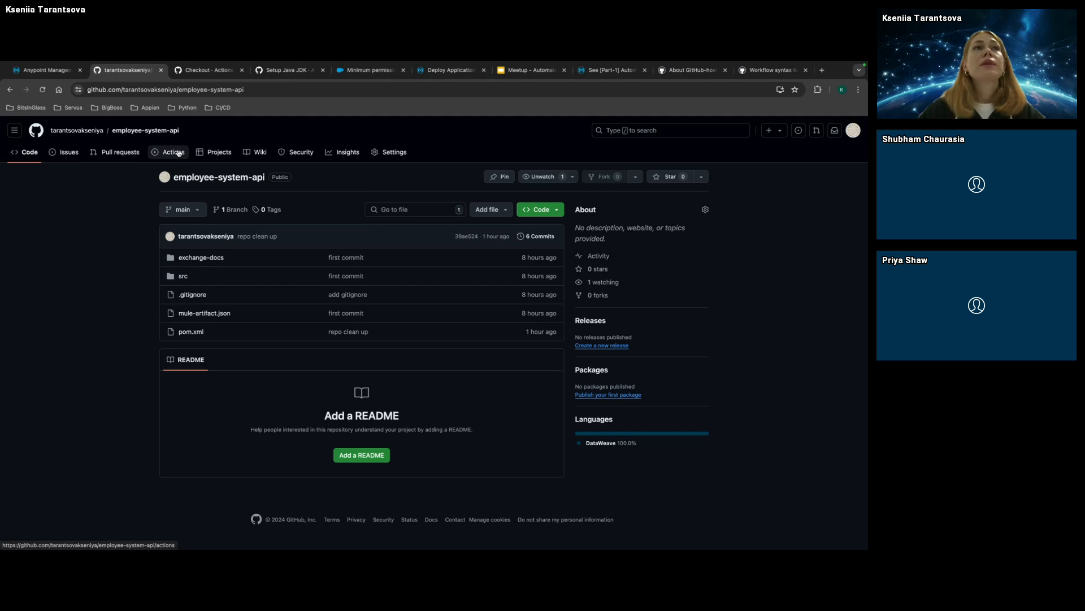
Open the employee-system-api repository's Actions page and look through the suggested, deployment, security and continuous integration workflow templates.
{"action": "left_click", "coordinate": [179, 152]}
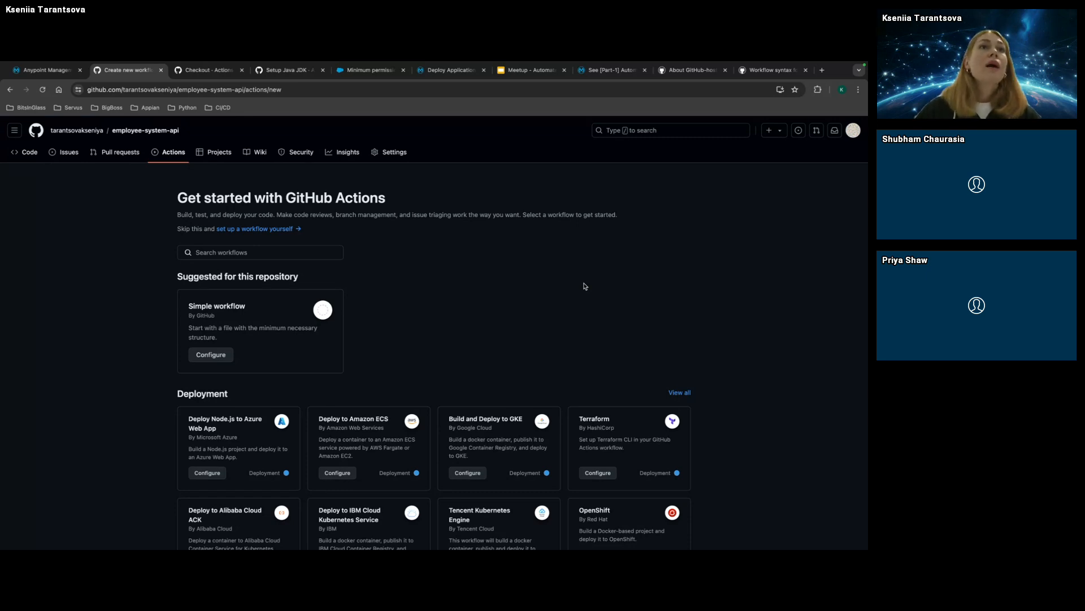
{"action": "scroll", "coordinate": [584, 286], "scroll_direction": "down", "scroll_amount": 1}
{"action": "scroll", "coordinate": [429, 279], "scroll_direction": "up", "scroll_amount": 1}
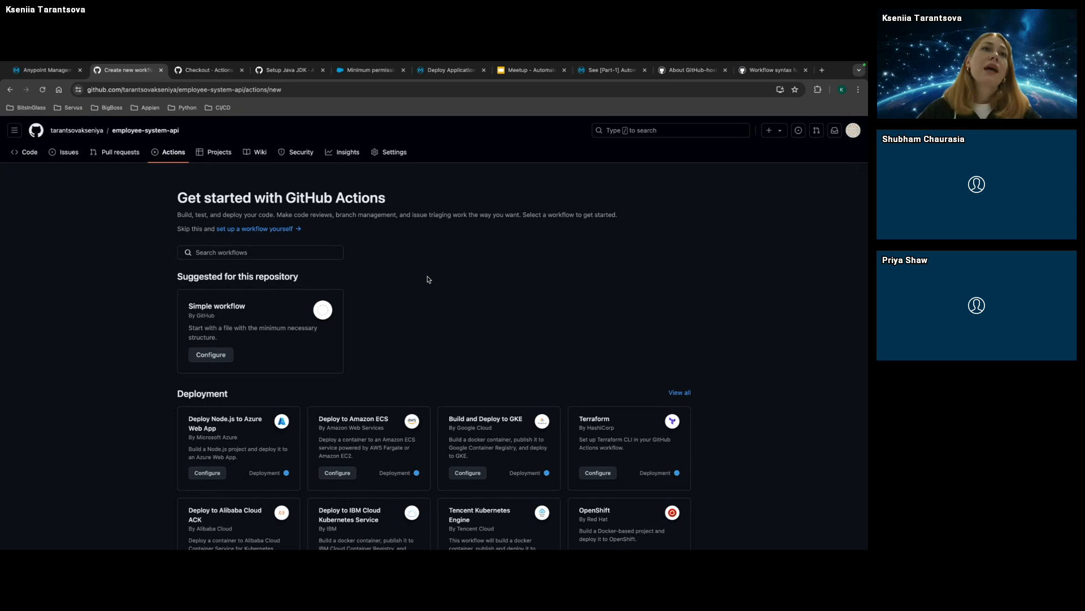
{"action": "scroll", "coordinate": [779, 290], "scroll_direction": "down", "scroll_amount": 1}
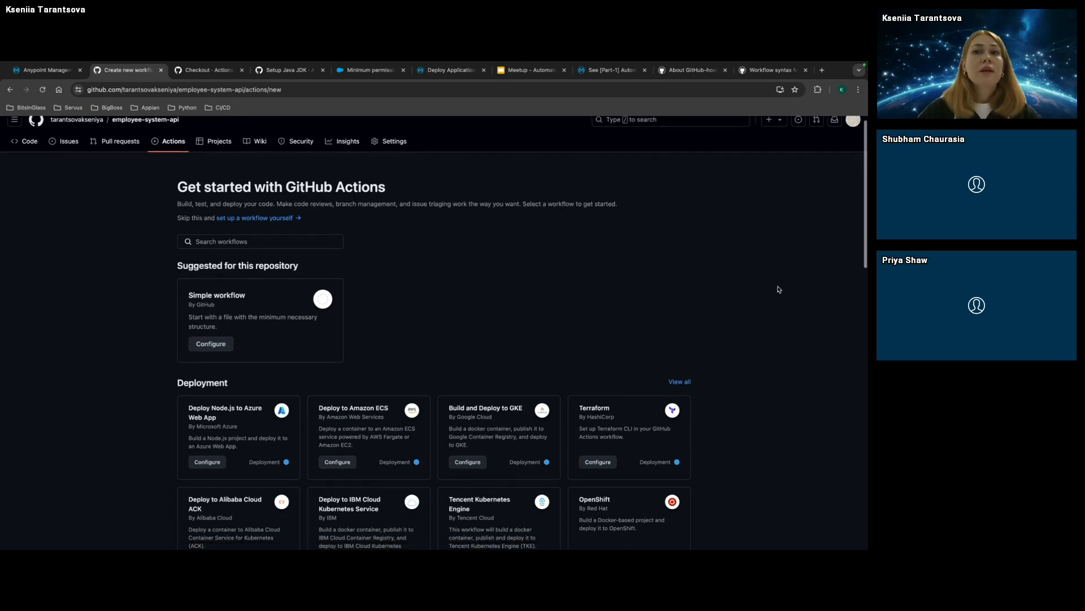
{"action": "scroll", "coordinate": [779, 289], "scroll_direction": "down", "scroll_amount": 1}
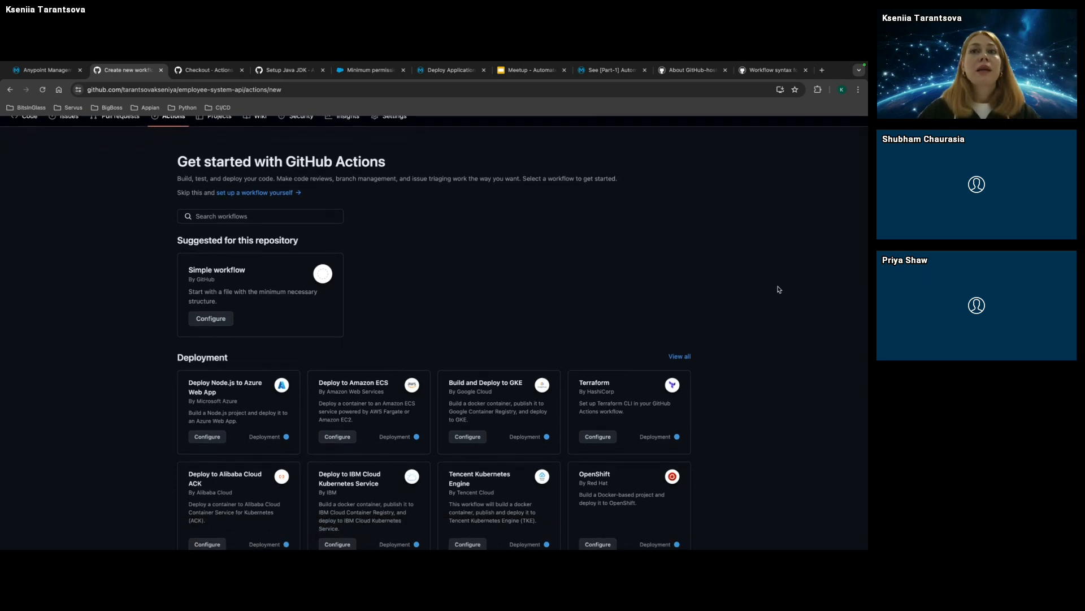
{"action": "scroll", "coordinate": [779, 289], "scroll_direction": "down", "scroll_amount": 1}
{"action": "scroll", "coordinate": [779, 289], "scroll_direction": "down", "scroll_amount": 3}
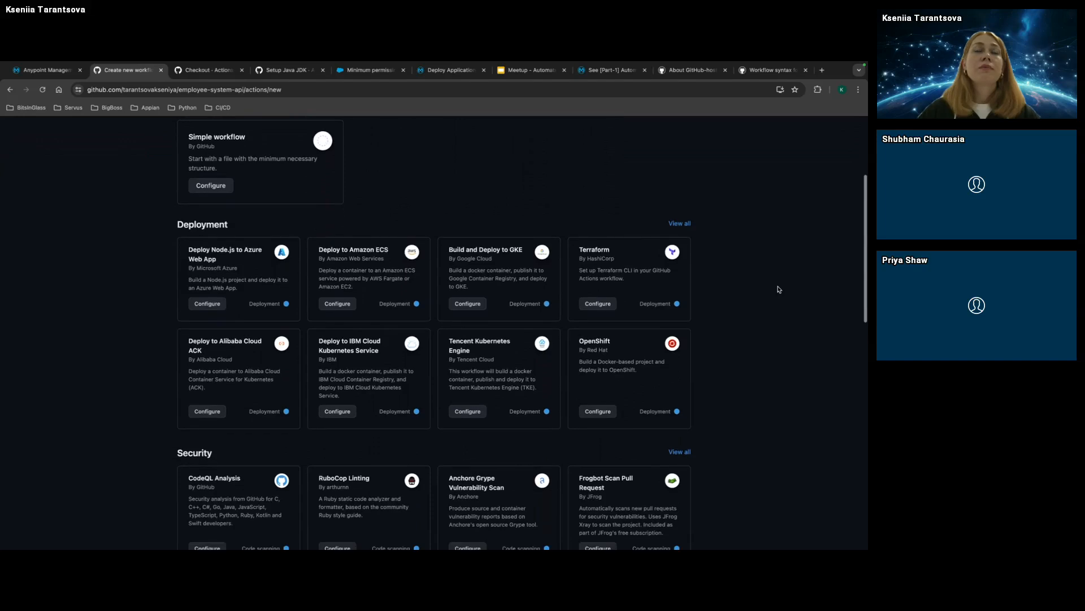
{"action": "scroll", "coordinate": [779, 290], "scroll_direction": "down", "scroll_amount": 1}
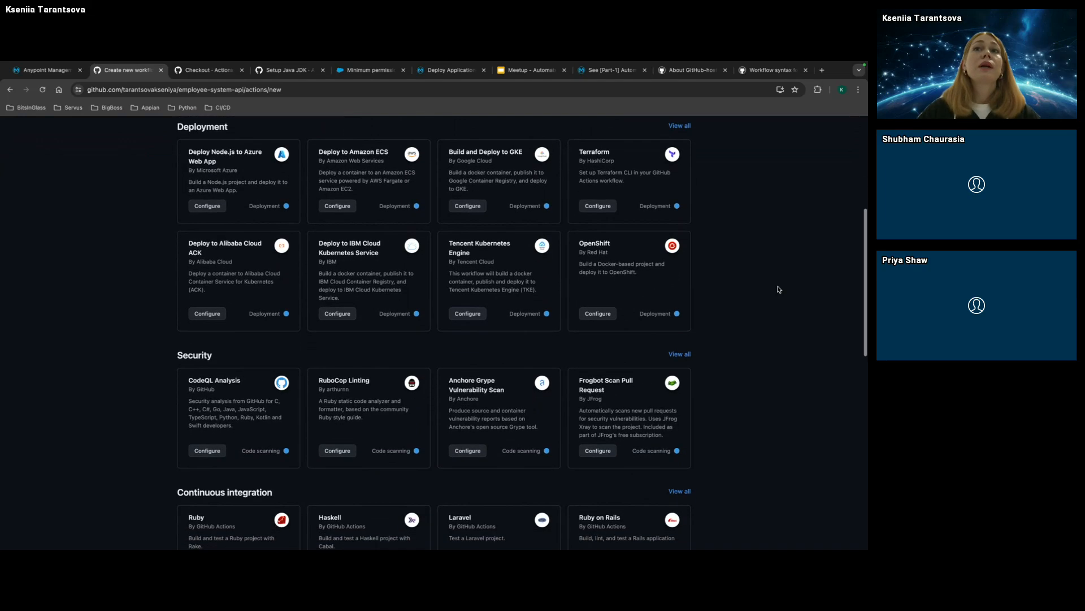
{"action": "scroll", "coordinate": [779, 289], "scroll_direction": "up", "scroll_amount": 4}
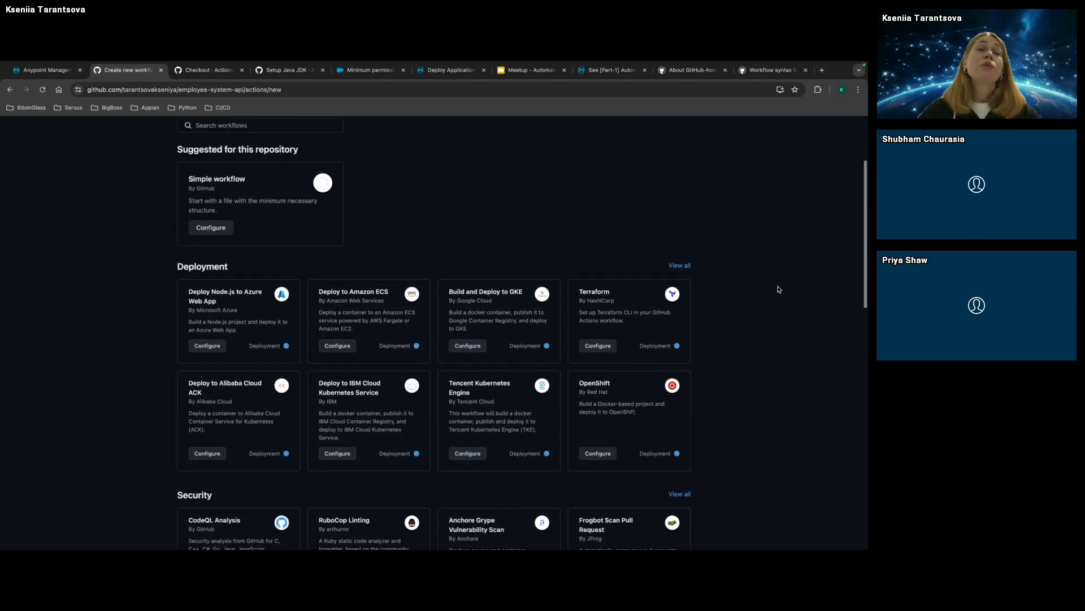
{"action": "scroll", "coordinate": [458, 300], "scroll_direction": "up", "scroll_amount": 1}
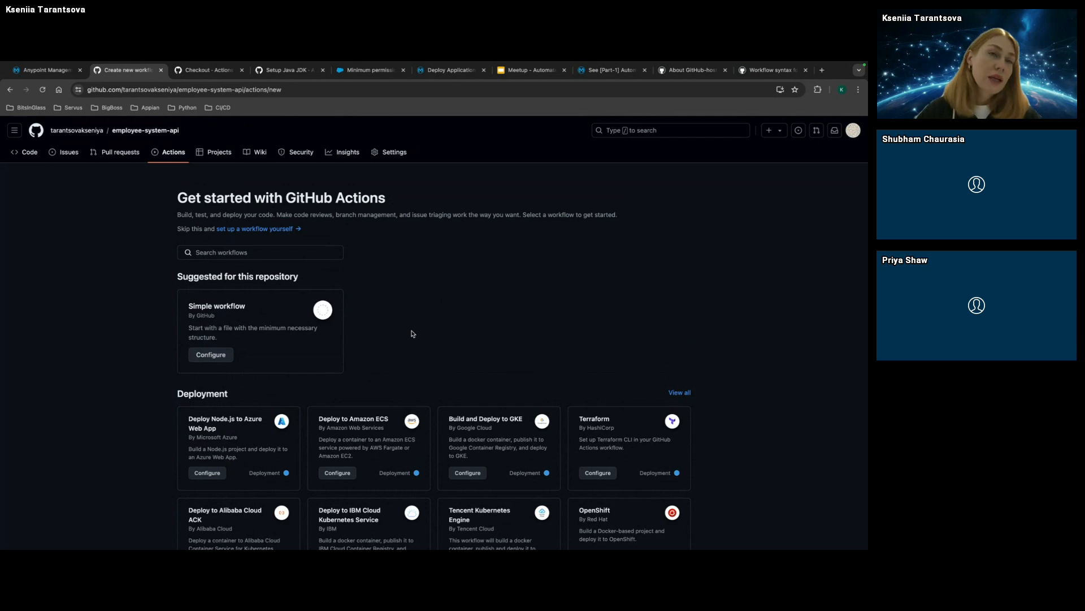
Open the Simple workflow template, examine its blank.yml triggers, jobs and steps, and return to the template list without committing.
{"action": "left_click", "coordinate": [211, 355]}
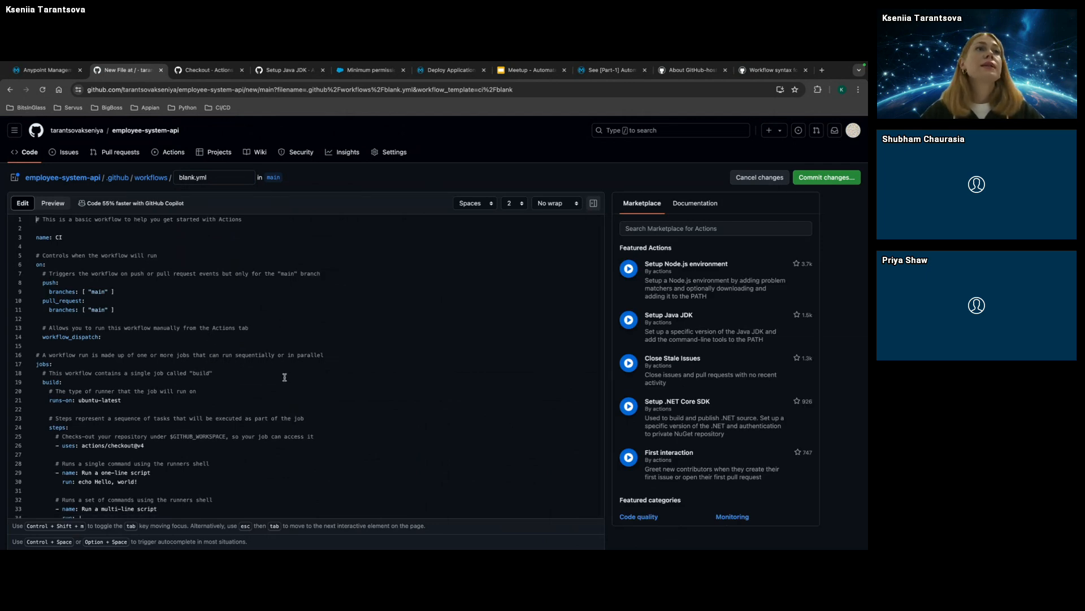
{"action": "scroll", "coordinate": [284, 377], "scroll_direction": "down", "scroll_amount": 1}
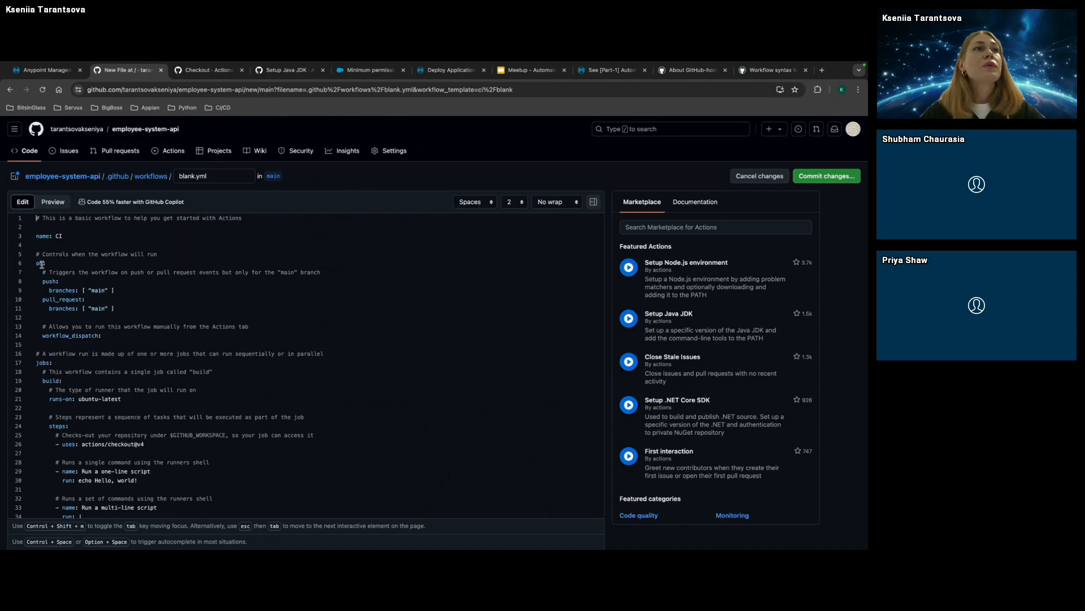
{"action": "scroll", "coordinate": [202, 311], "scroll_direction": "down", "scroll_amount": 1}
{"action": "scroll", "coordinate": [202, 311], "scroll_direction": "down", "scroll_amount": 2}
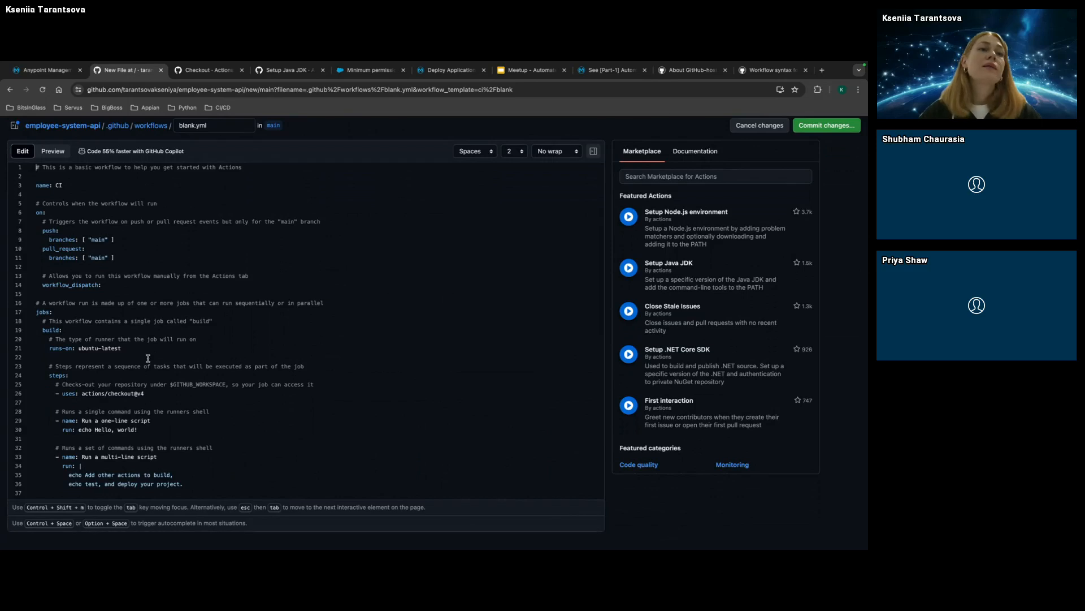
{"action": "scroll", "coordinate": [148, 358], "scroll_direction": "up", "scroll_amount": 1}
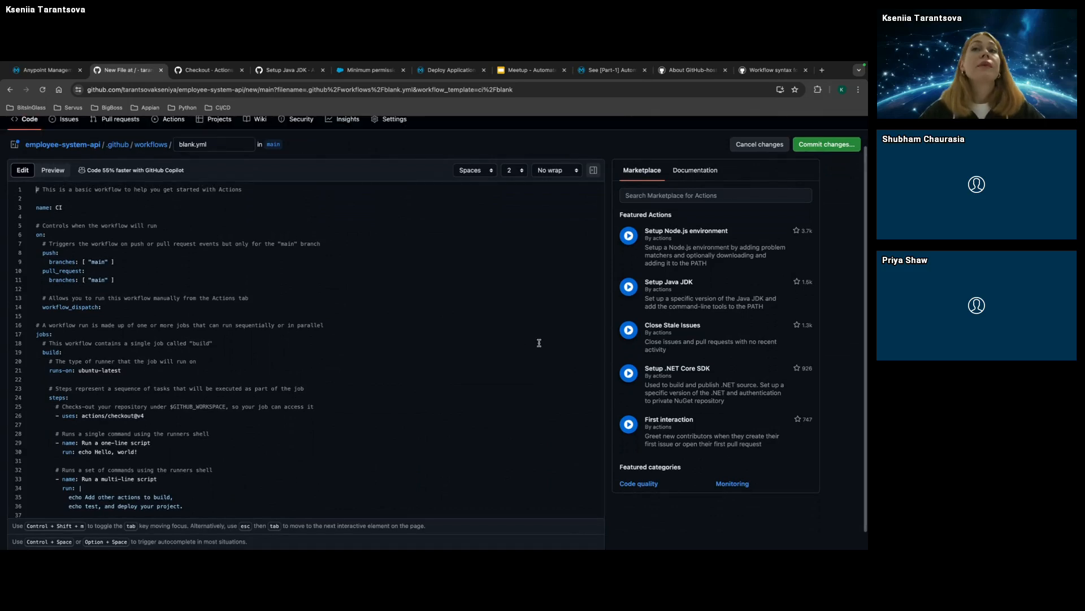
{"action": "scroll", "coordinate": [426, 333], "scroll_direction": "up", "scroll_amount": 1}
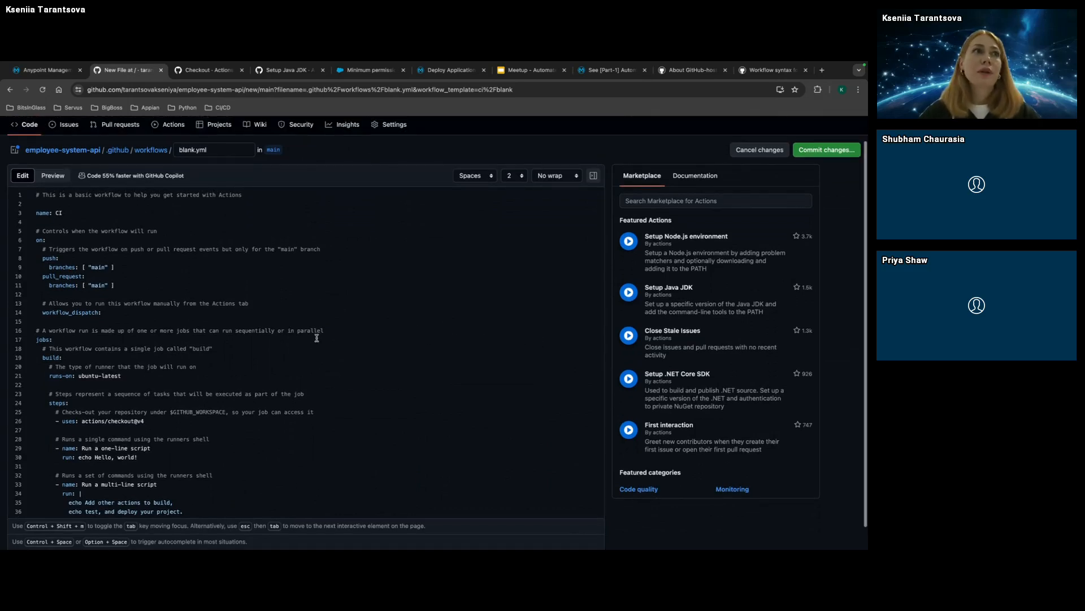
{"action": "scroll", "coordinate": [316, 338], "scroll_direction": "down", "scroll_amount": 1}
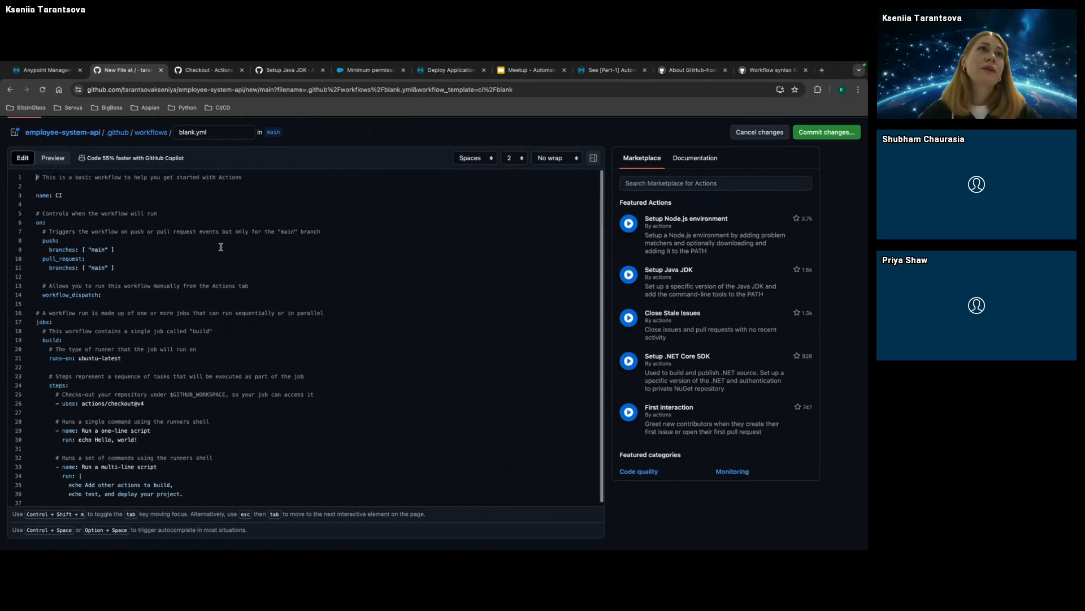
{"action": "scroll", "coordinate": [220, 247], "scroll_direction": "up", "scroll_amount": 2}
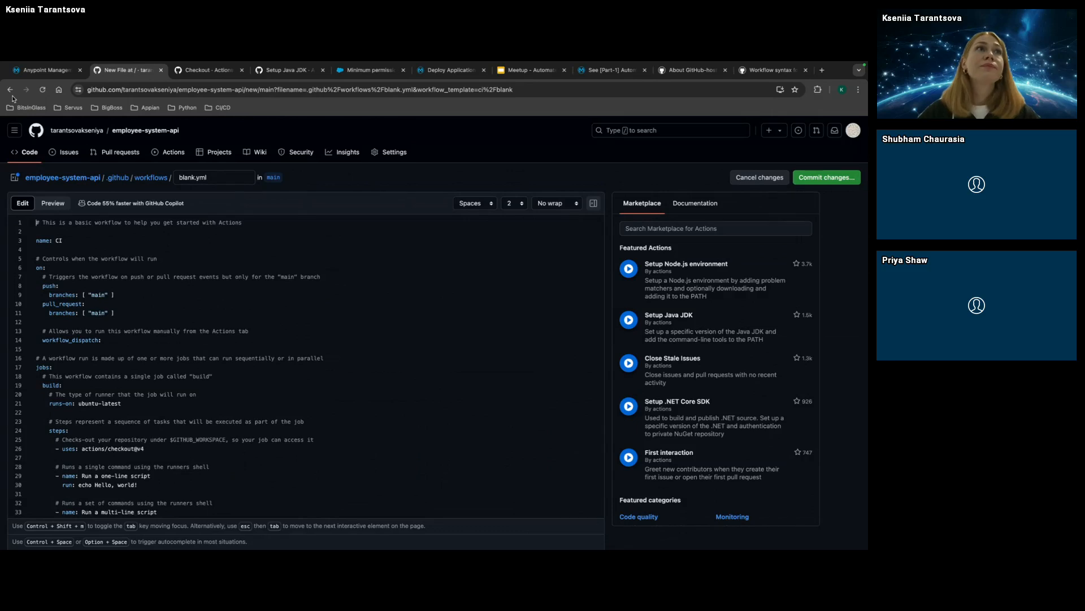
{"action": "left_click", "coordinate": [11, 92]}
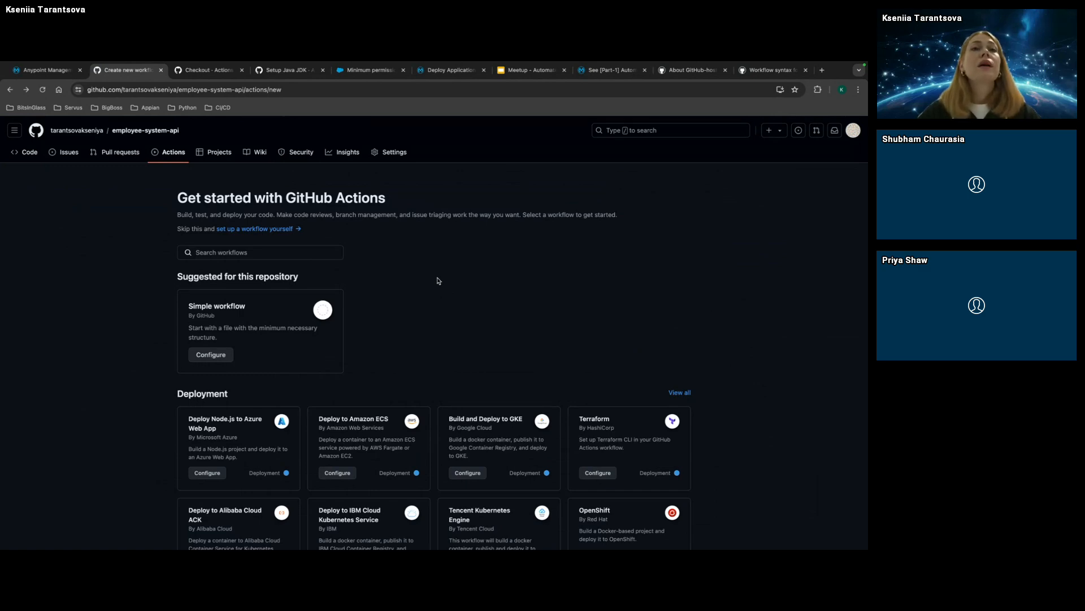
Switch to the employee-sapi-demo project in Visual Studio Code and create a .github folder in the project root.
{"action": "key", "text": "ctrl+Left"}
{"action": "key", "text": "ctrl+Right"}
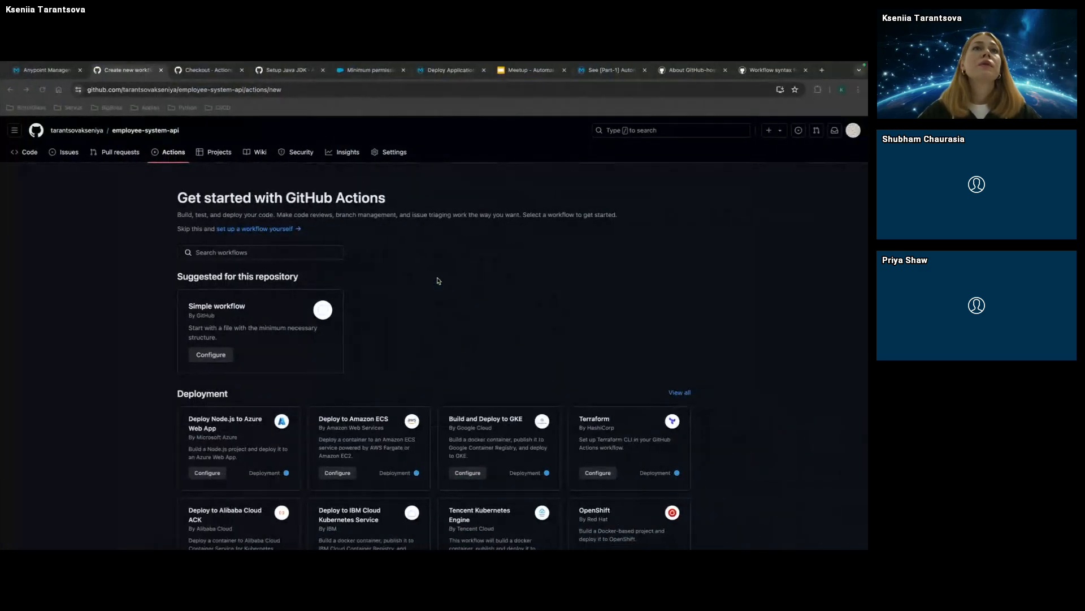
{"action": "key", "text": "ctrl+Right"}
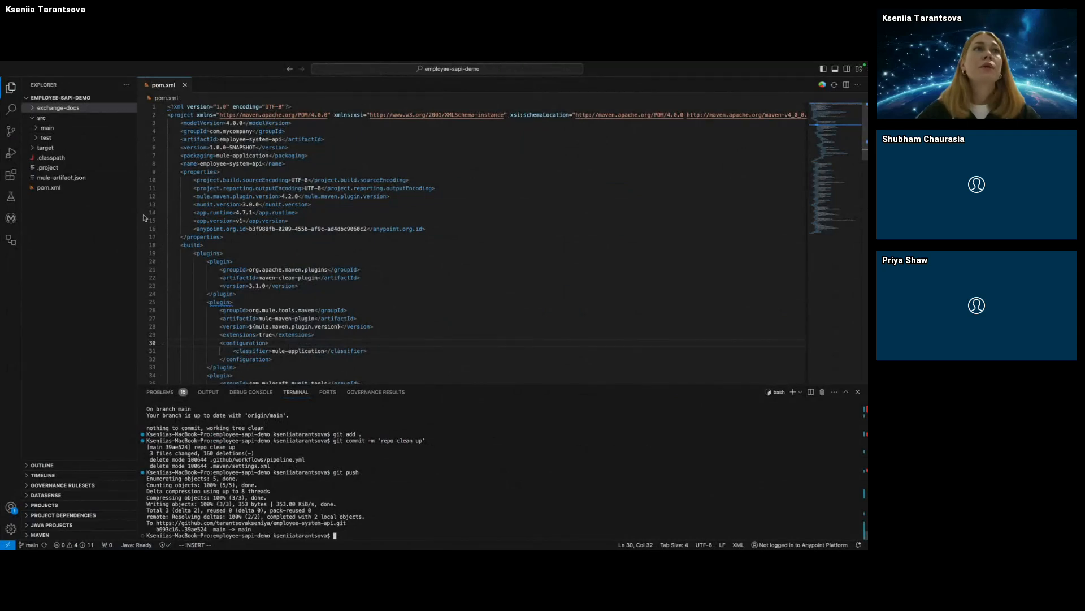
{"action": "left_click_drag", "start_coordinate": [137, 215], "coordinate": [125, 221]}
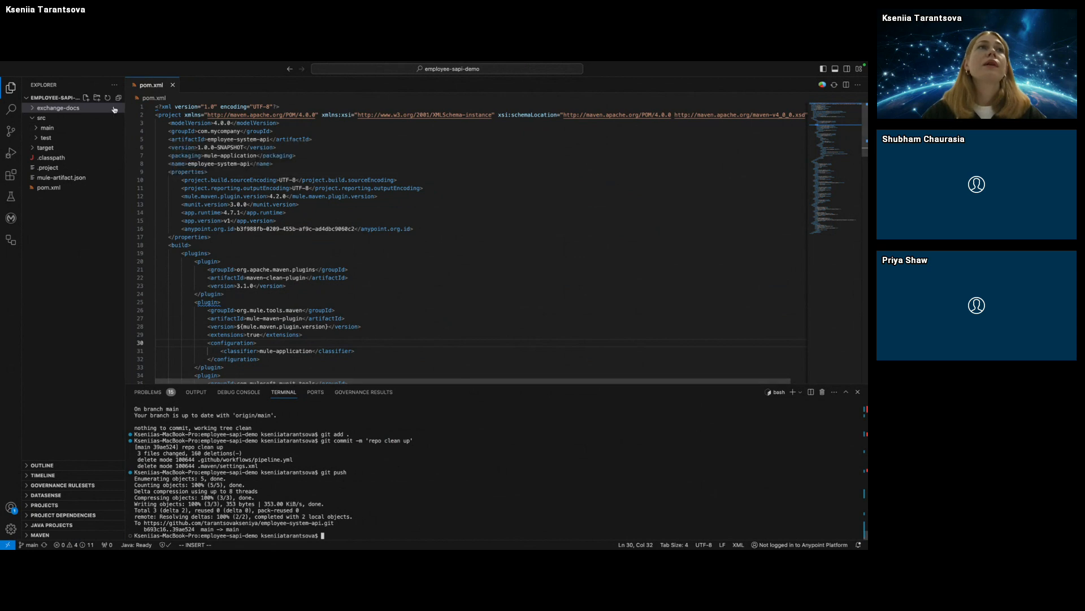
{"action": "left_click", "coordinate": [56, 190]}
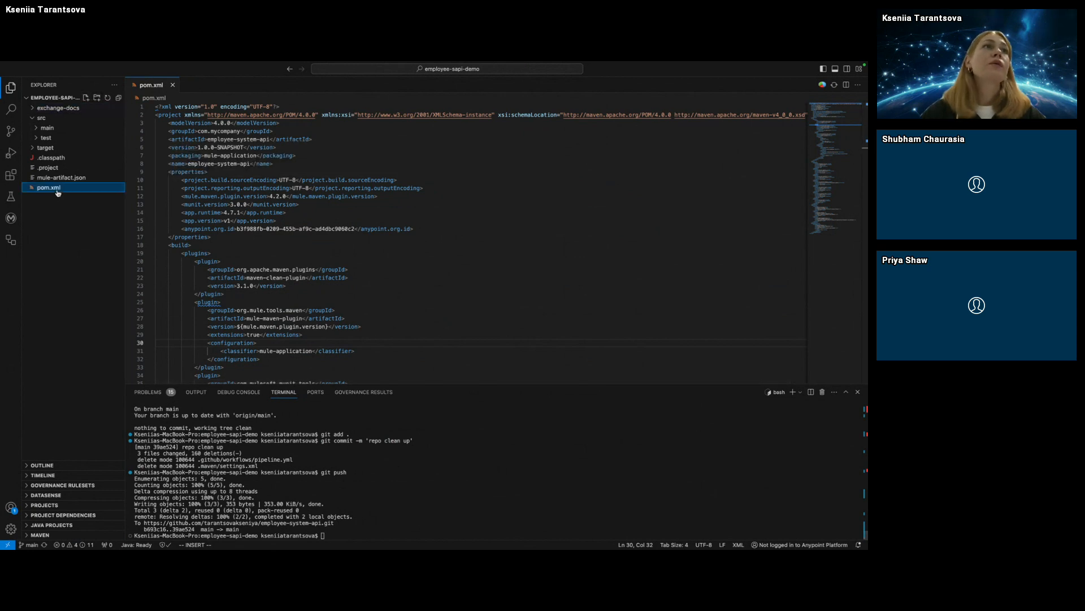
{"action": "left_click", "coordinate": [97, 98]}
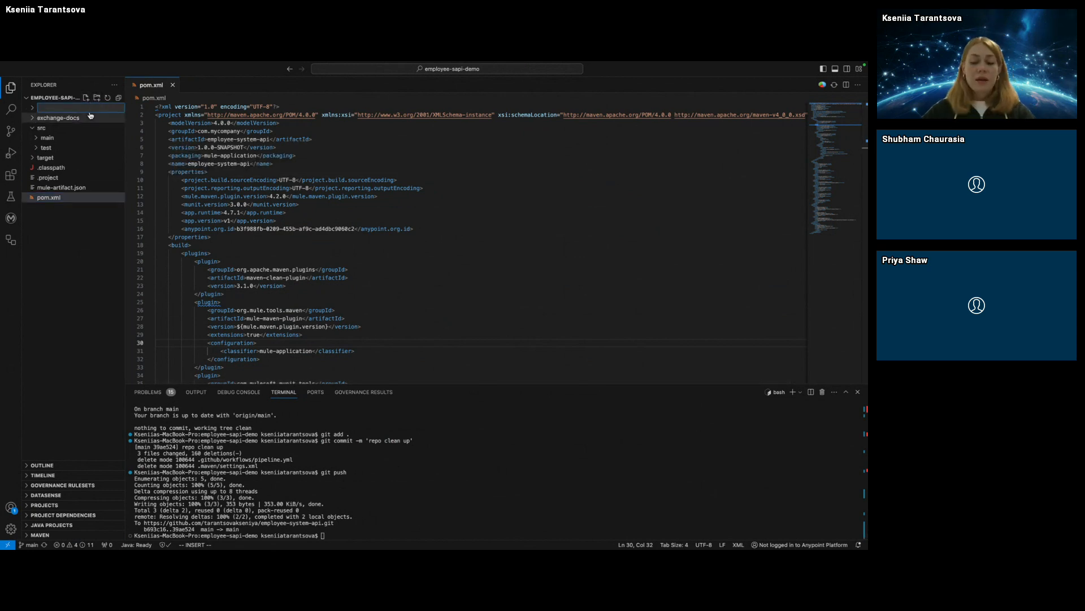
{"action": "type", "text": ".githu"}
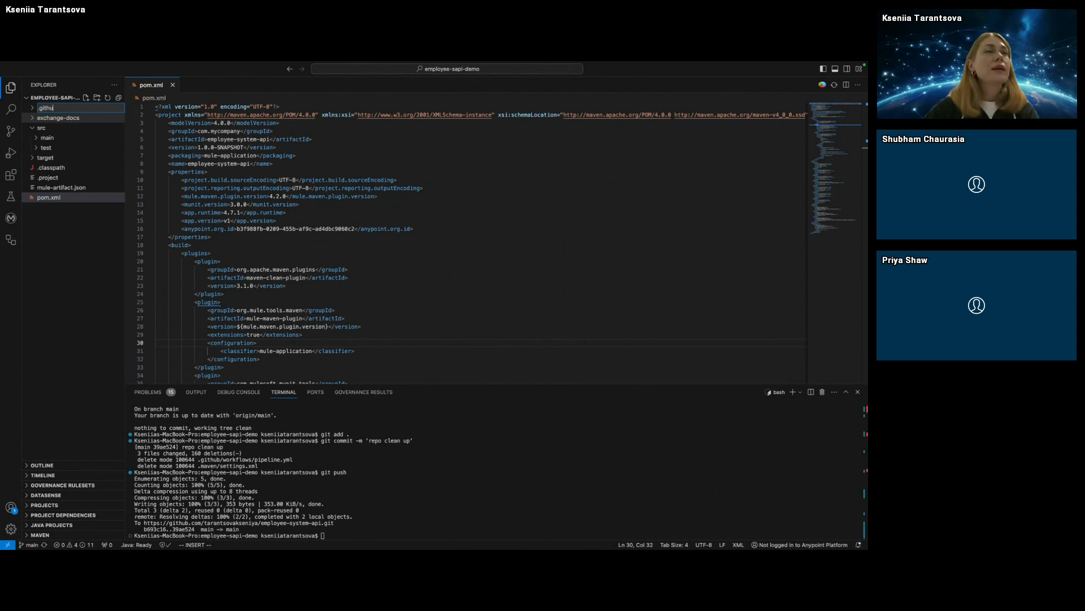
{"action": "type", "text": "b"}
{"action": "key", "text": "Return"}
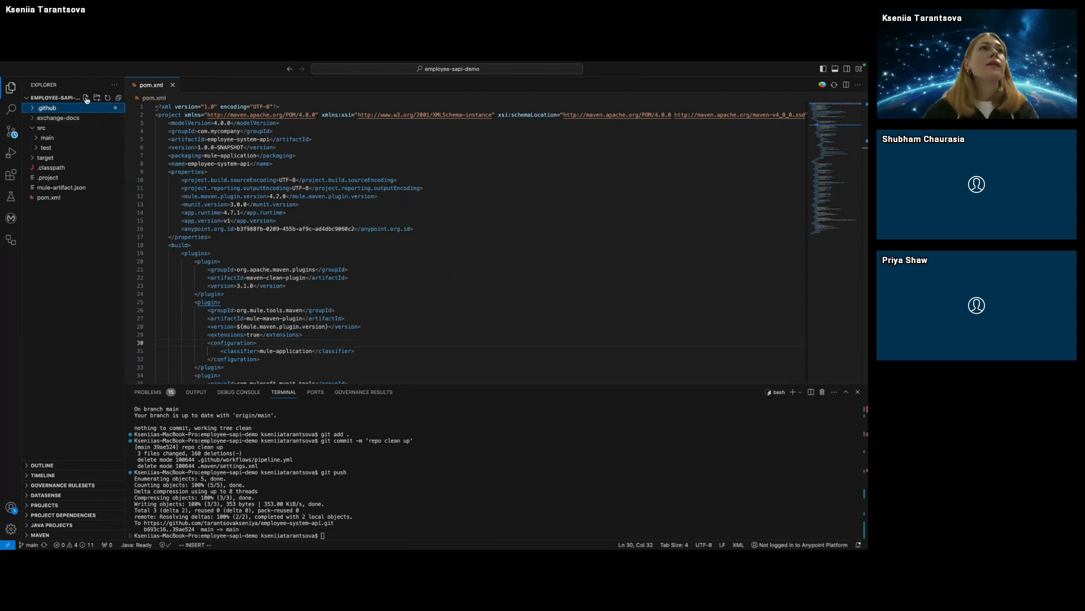
Create a workflows folder inside the .github folder.
{"action": "left_click", "coordinate": [97, 97]}
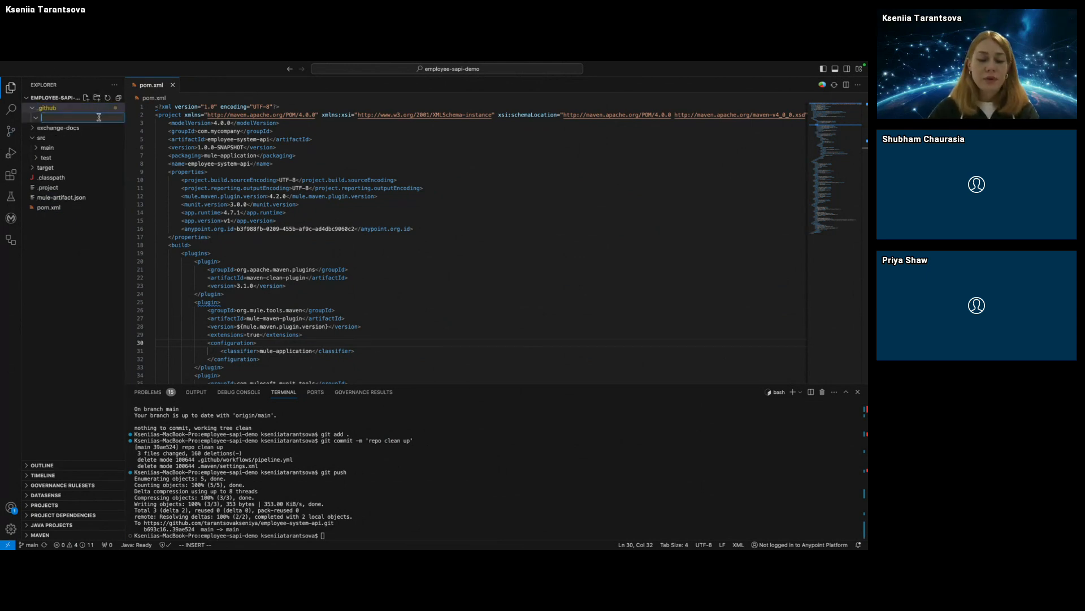
{"action": "type", "text": "workflows"}
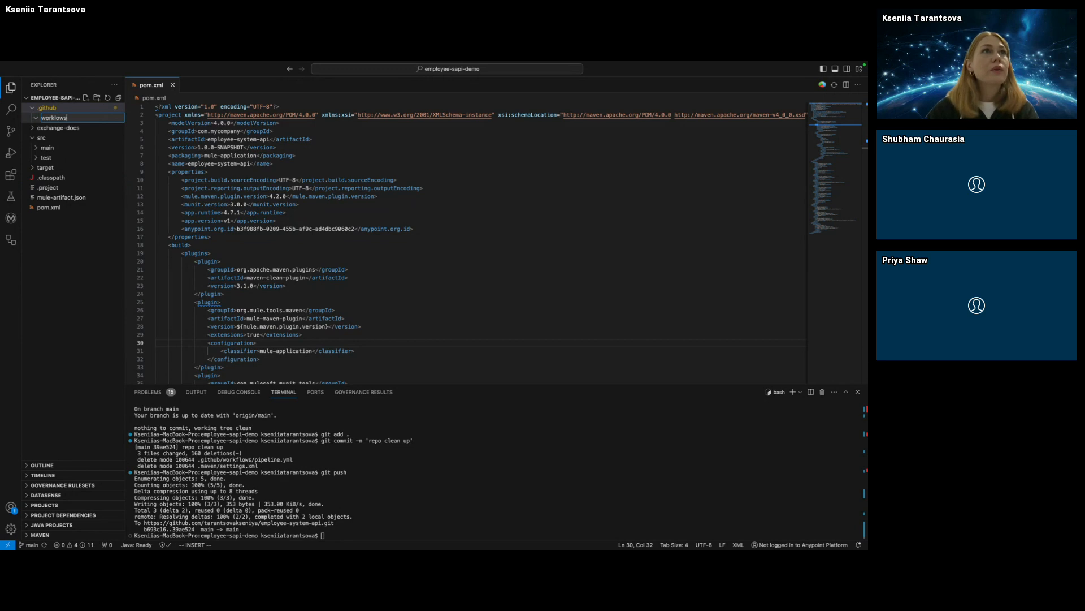
{"action": "key", "text": "BackSpace"}
{"action": "key", "text": "BackSpace"}
{"action": "key", "text": "BackSpace"}
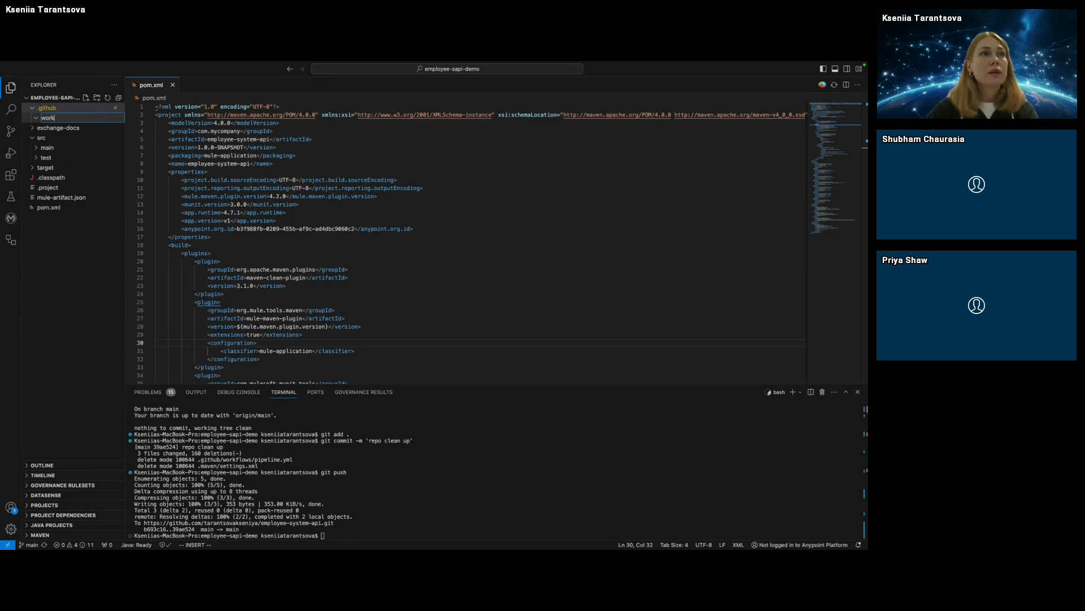
{"action": "type", "text": "flows"}
{"action": "key", "text": "Return"}
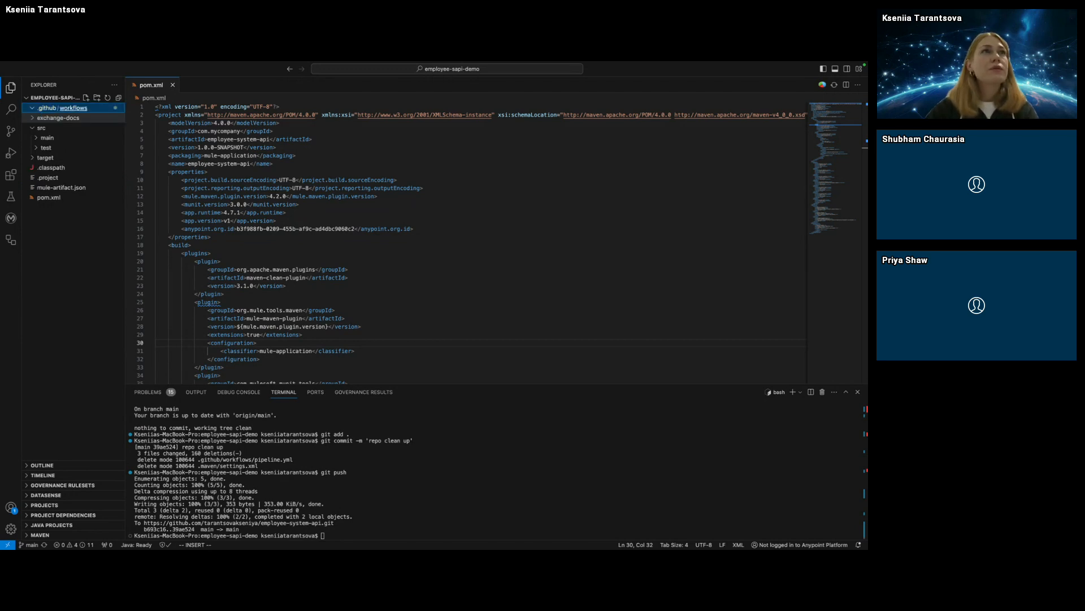
Create a folder named mulesoft-ci-cd.yml inside .github/workflows.
{"action": "left_click", "coordinate": [97, 97]}
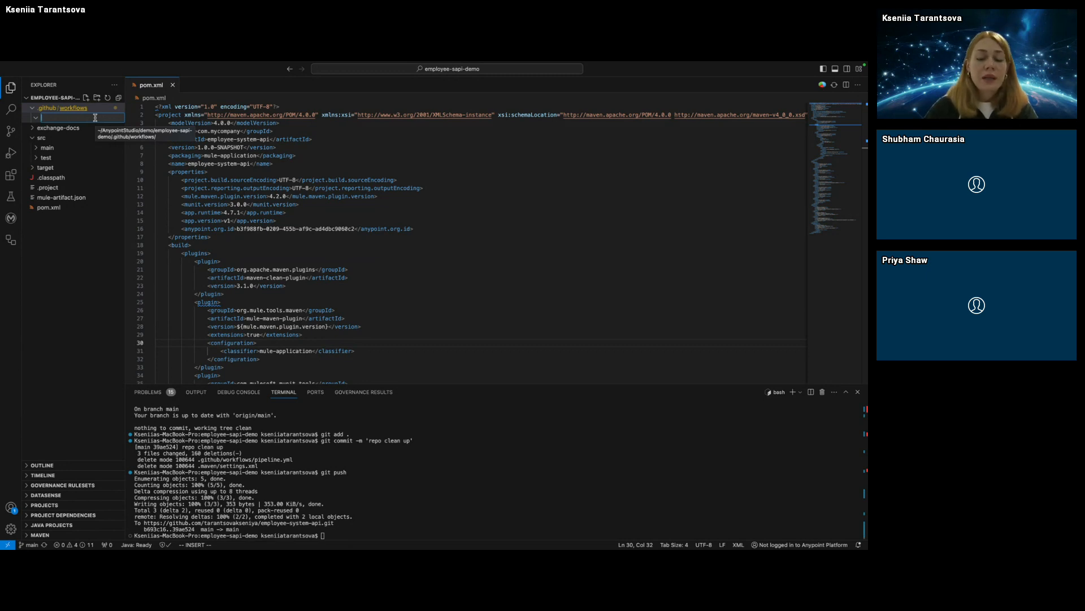
{"action": "type", "text": "mulesof"}
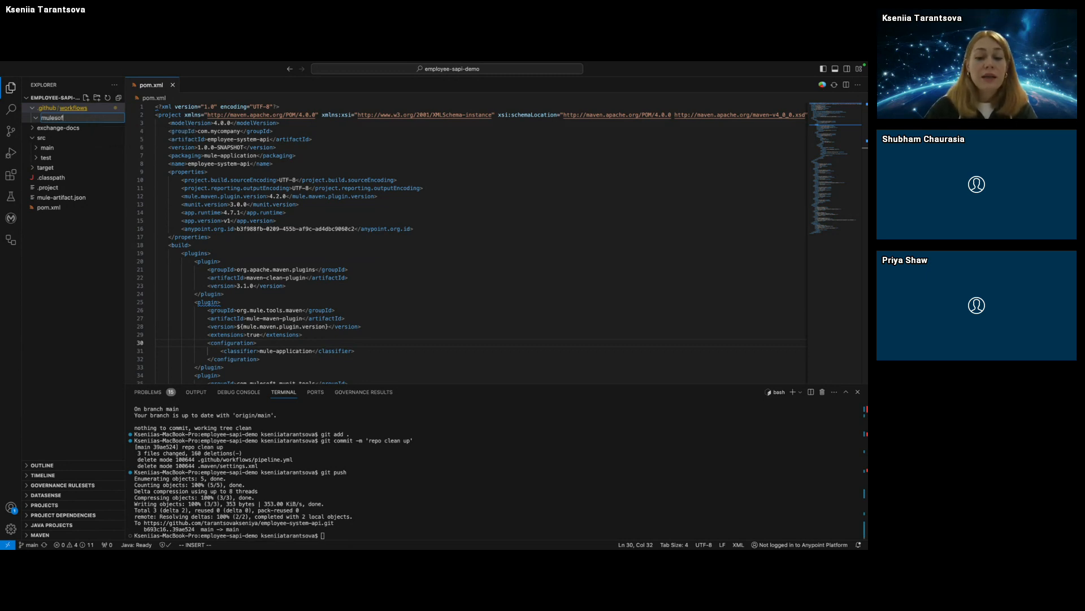
{"action": "type", "text": "t-ci"}
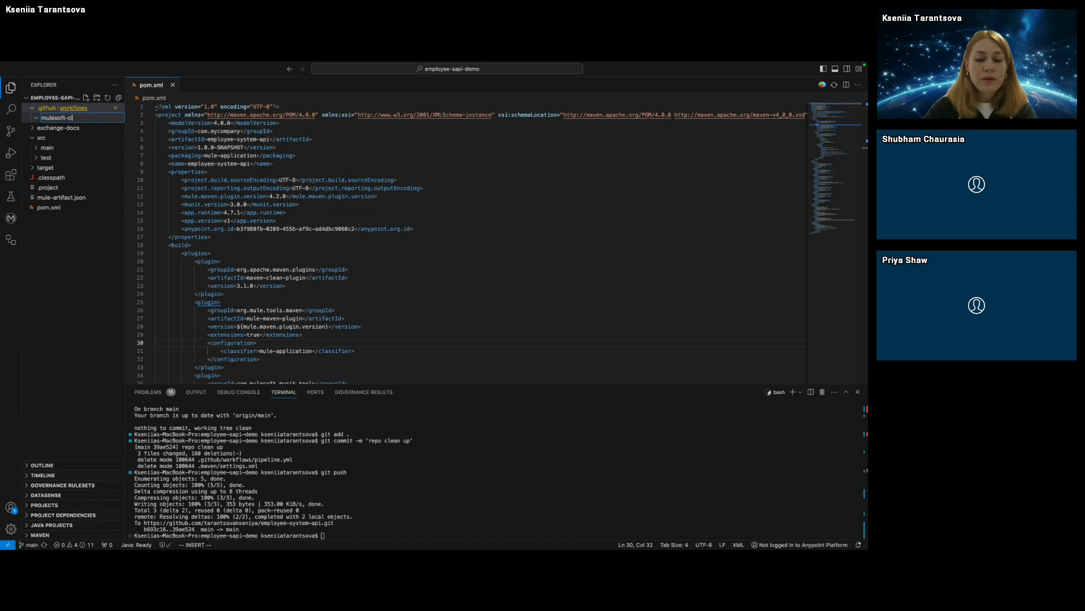
{"action": "type", "text": "-cd"}
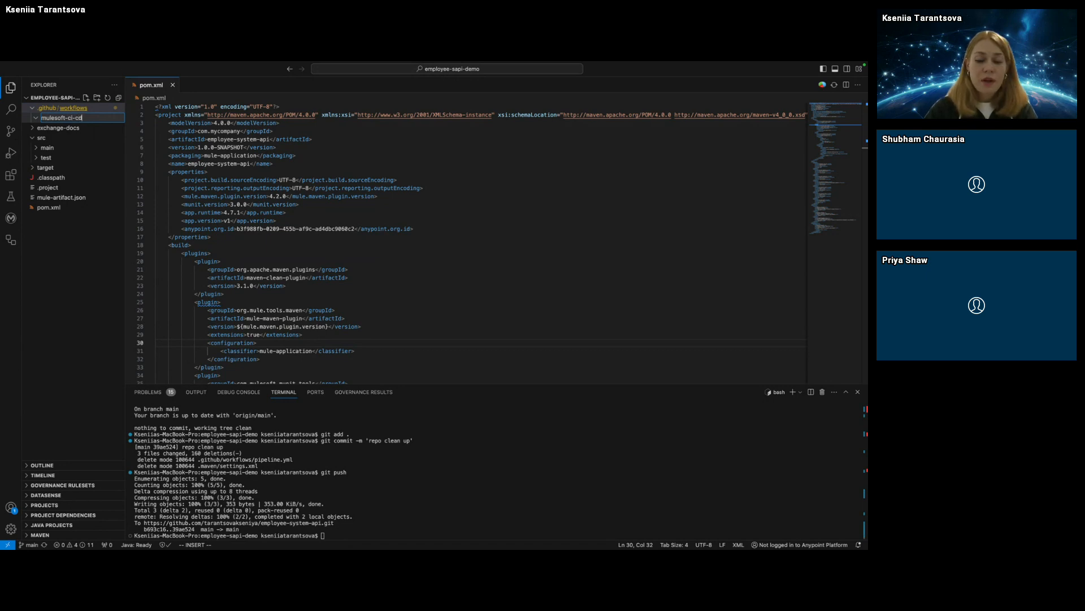
{"action": "type", "text": ".ym"}
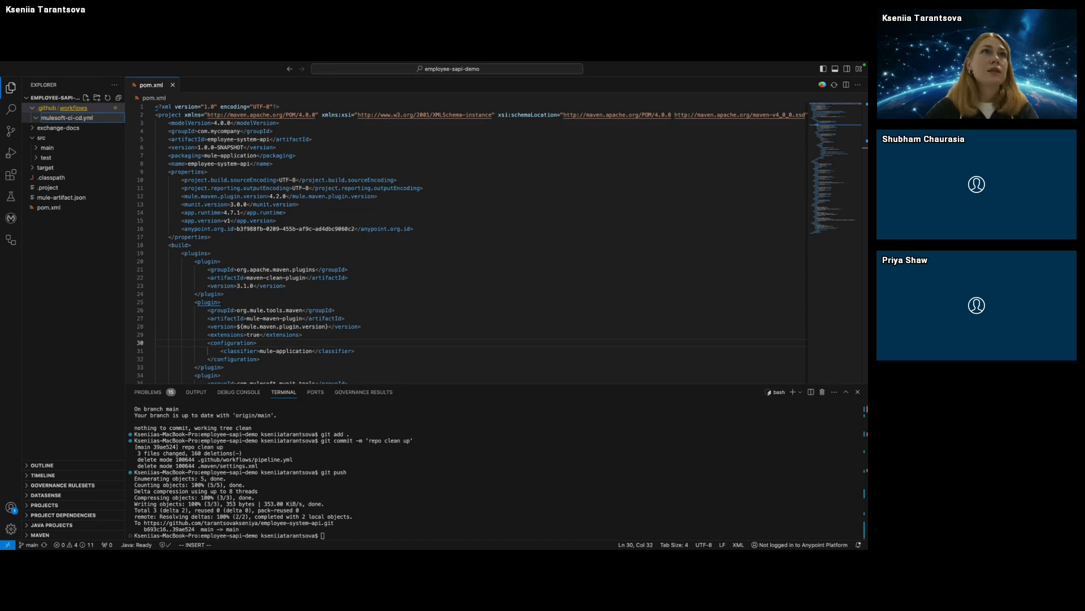
{"action": "type", "text": "l"}
{"action": "key", "text": "Return"}
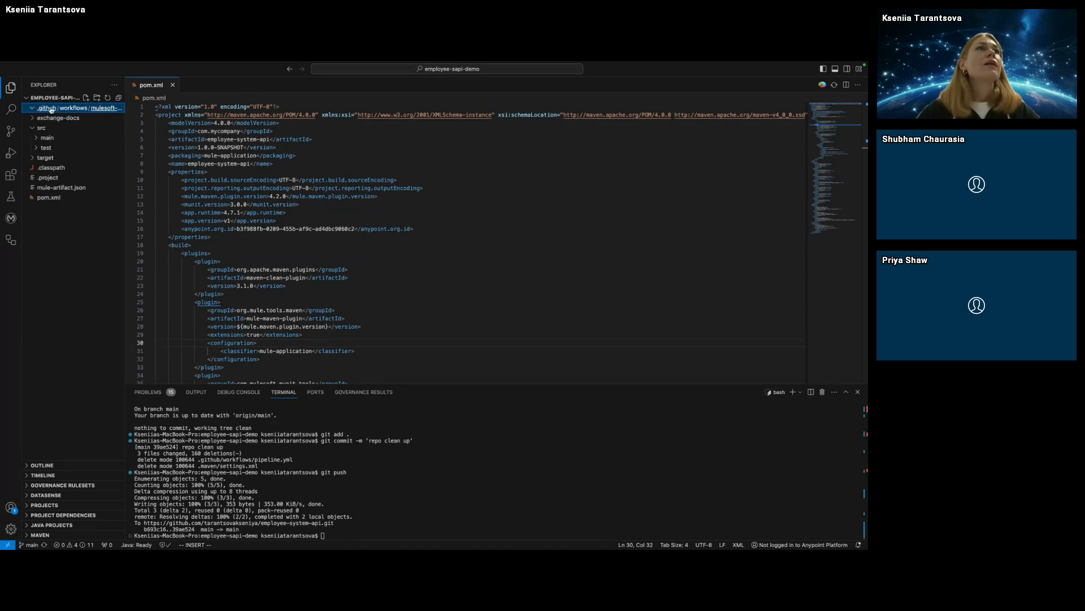
{"action": "right_click", "coordinate": [105, 109]}
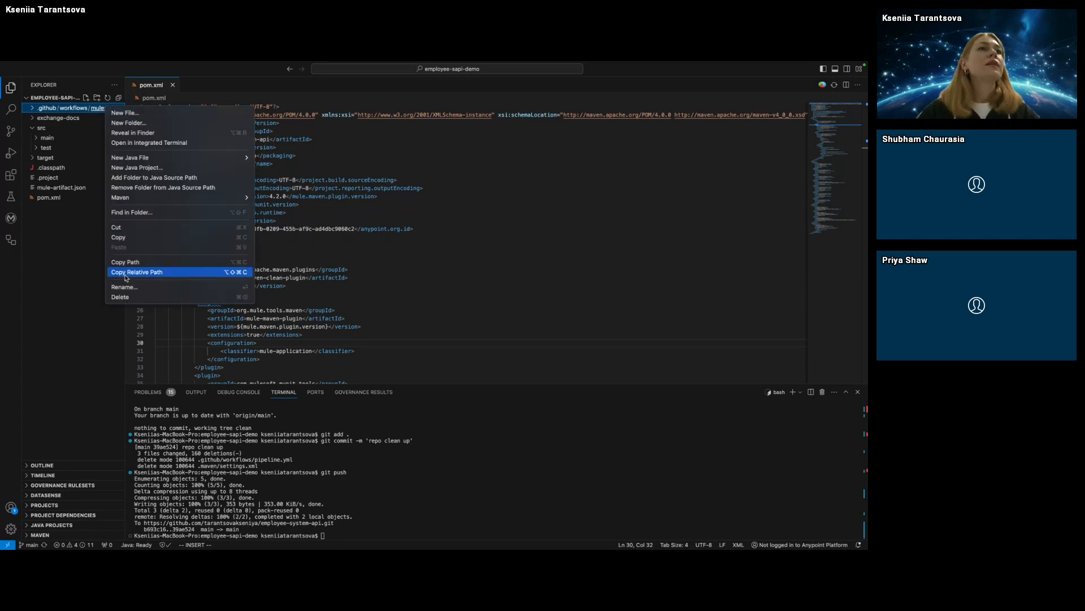
{"action": "left_click", "coordinate": [137, 288]}
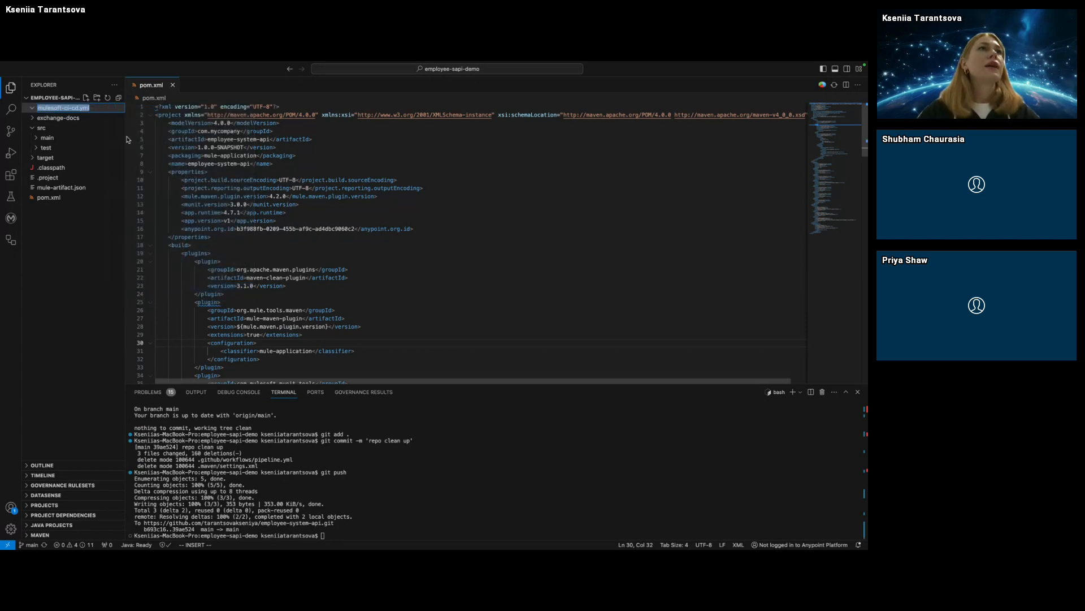
{"action": "left_click", "coordinate": [104, 106]}
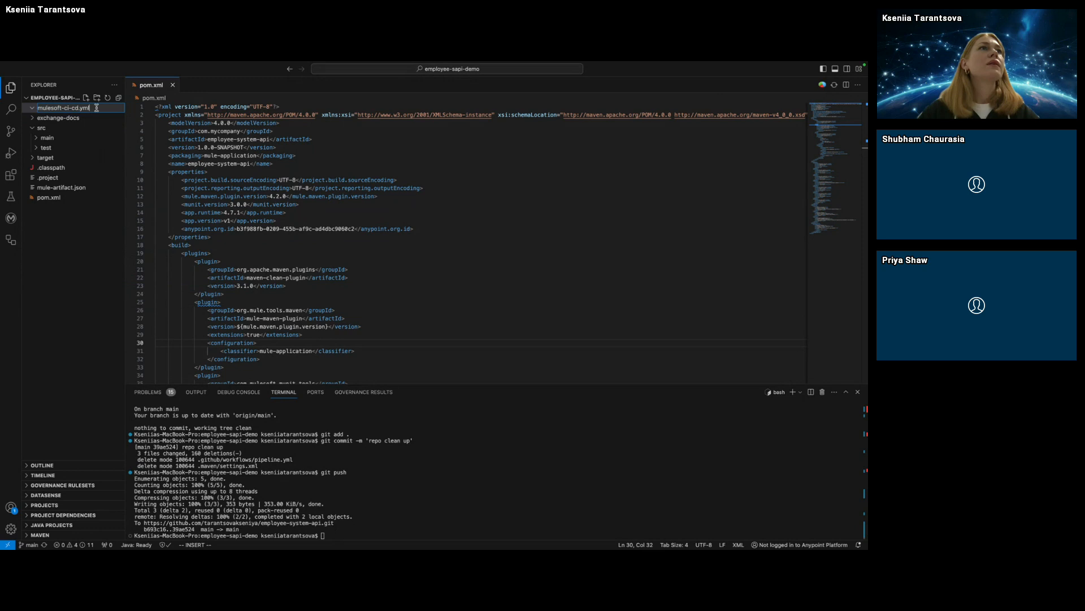
{"action": "left_click", "coordinate": [34, 109]}
{"action": "left_click", "coordinate": [99, 109]}
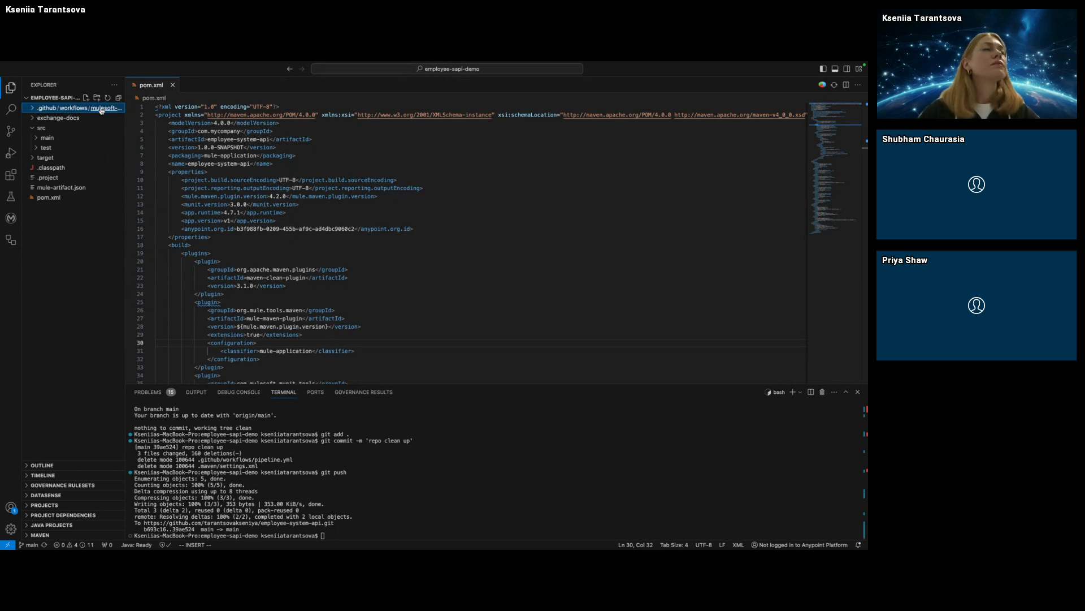
Delete the mistakenly created mulesoft-ci-cd.yml folder from .github/workflows.
{"action": "left_click", "coordinate": [101, 109]}
{"action": "right_click", "coordinate": [100, 109]}
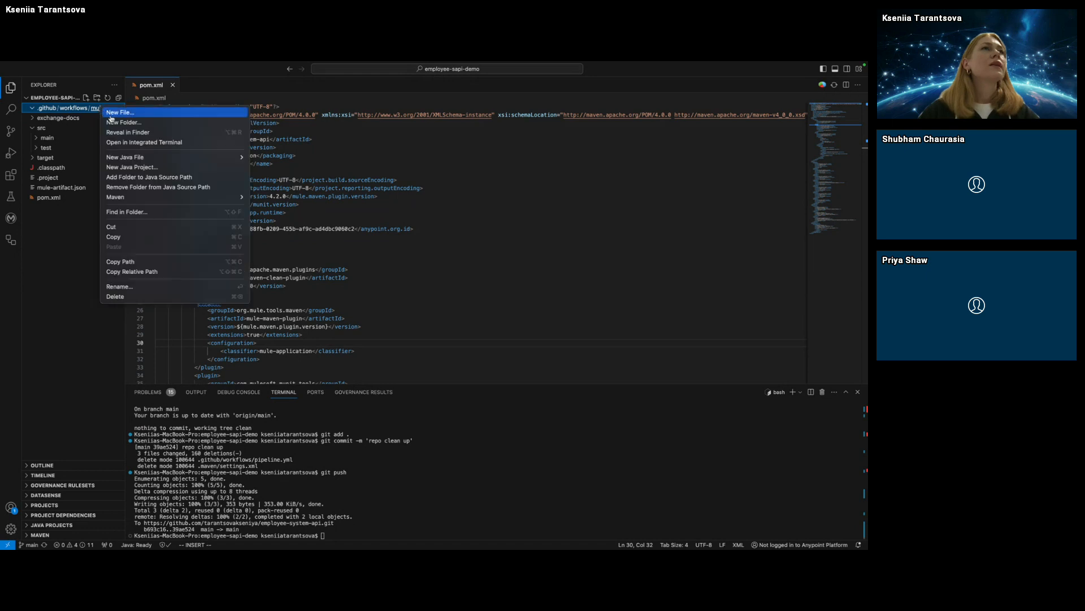
{"action": "left_click", "coordinate": [122, 297]}
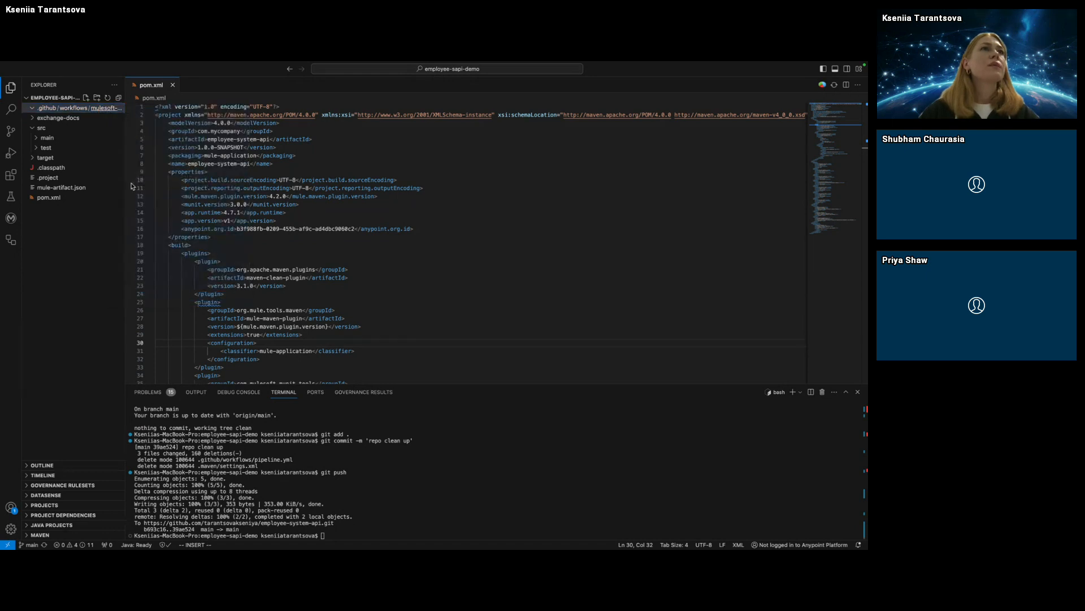
{"action": "left_click", "coordinate": [453, 330]}
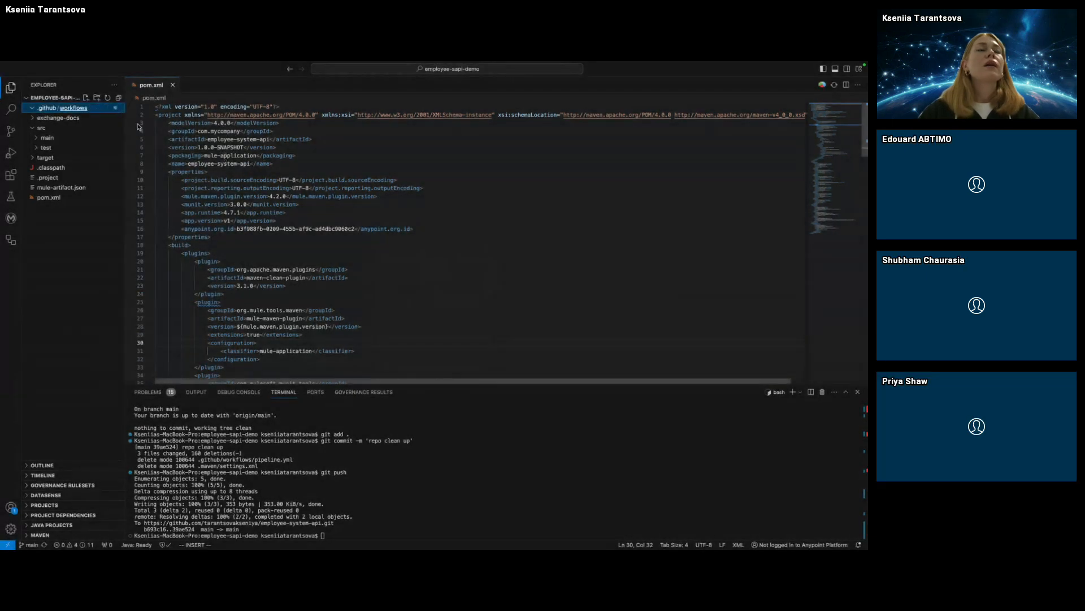
Create a file named mulesoft-ci-cd.yml inside the .github/workflows folder.
{"action": "left_click", "coordinate": [85, 98]}
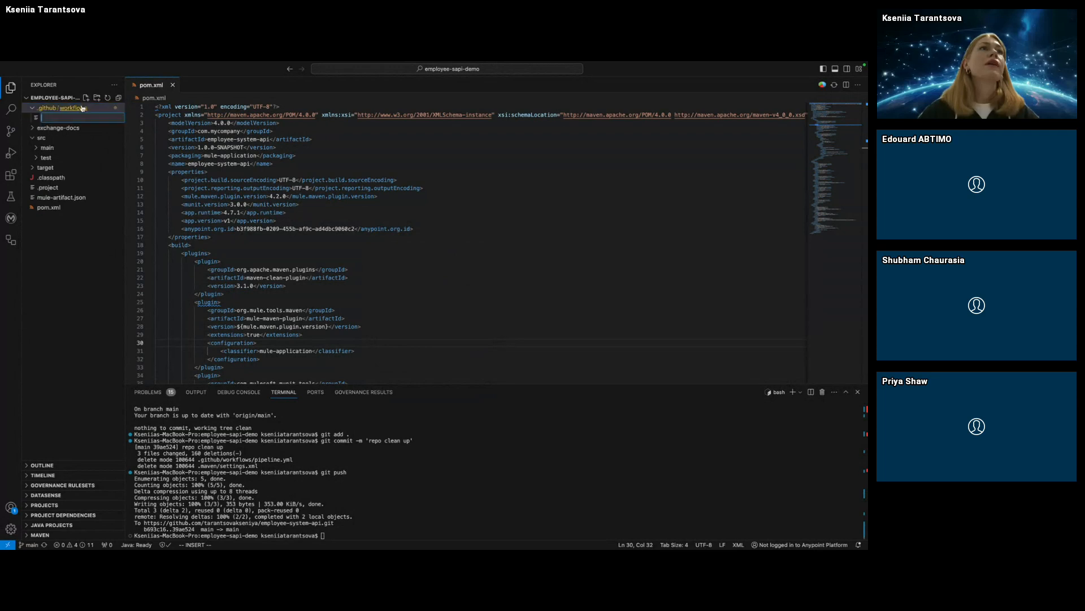
{"action": "type", "text": "mule"}
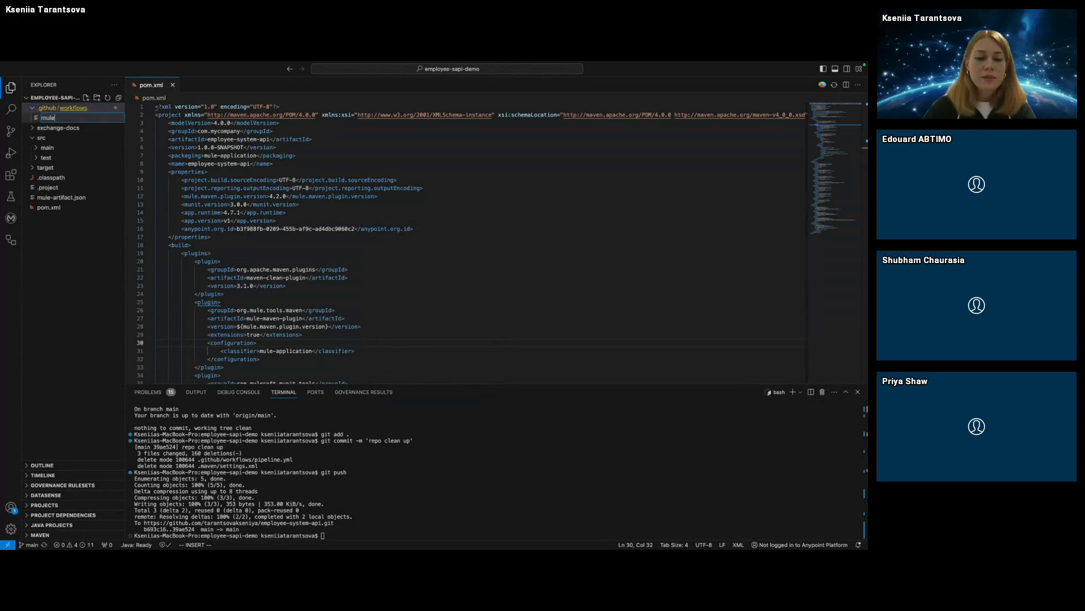
{"action": "type", "text": "soft-ci-cd"}
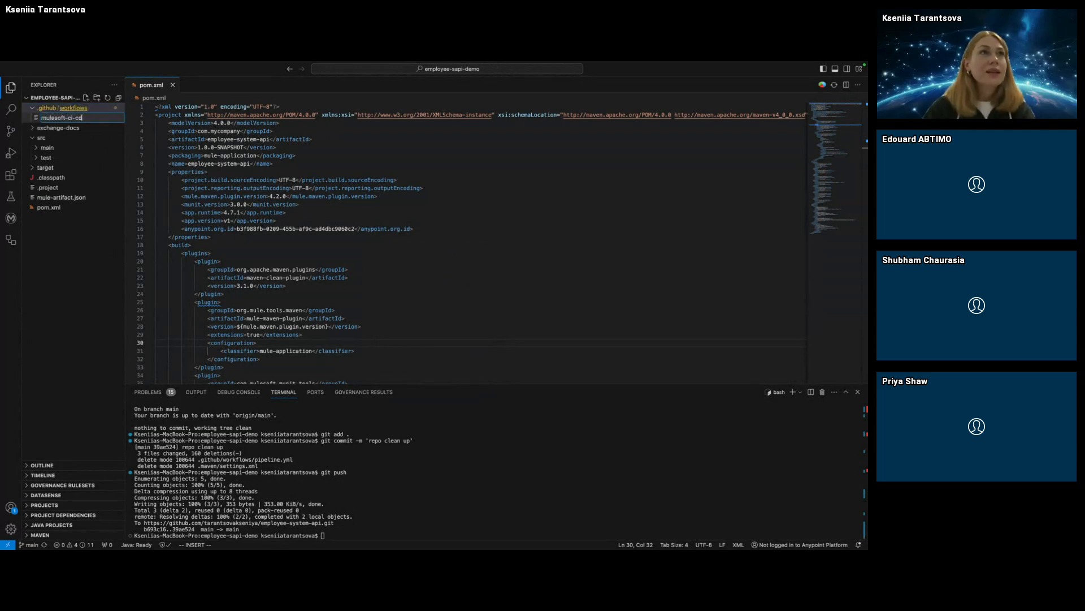
{"action": "type", "text": ".yml"}
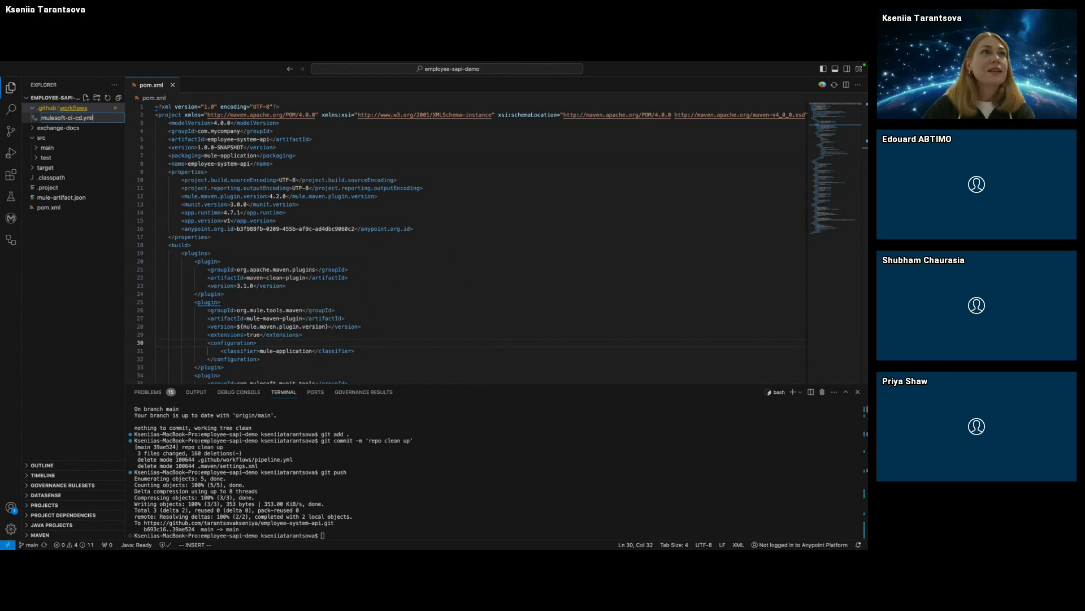
{"action": "key", "text": "Return"}
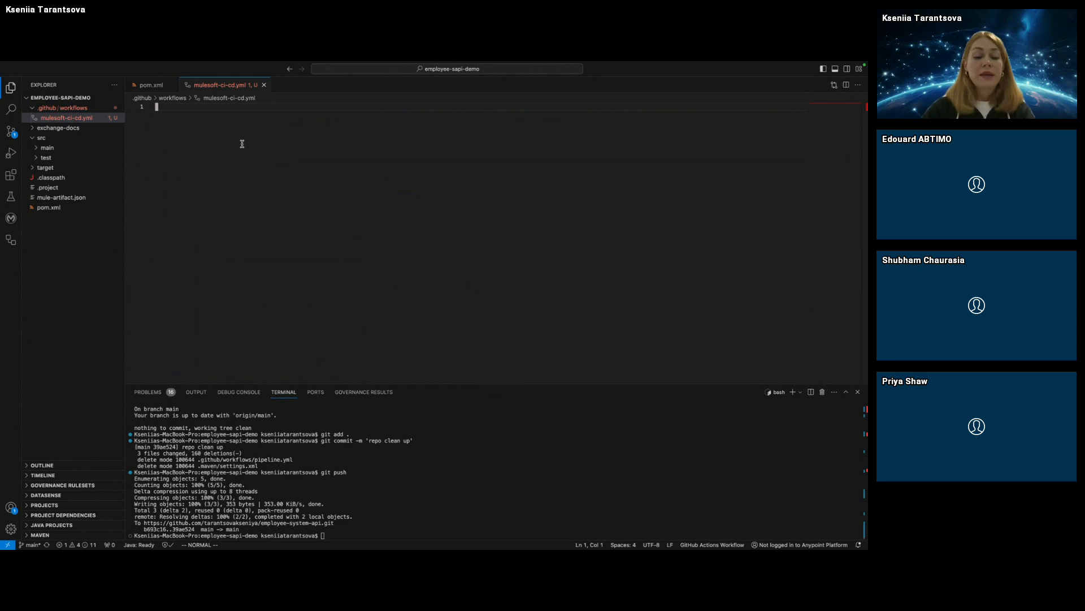
Set the workflow name to mulesoft-pipeline at the start of mulesoft-ci-cd.yml, followed by a blank line.
{"action": "type", "text": "iname"}
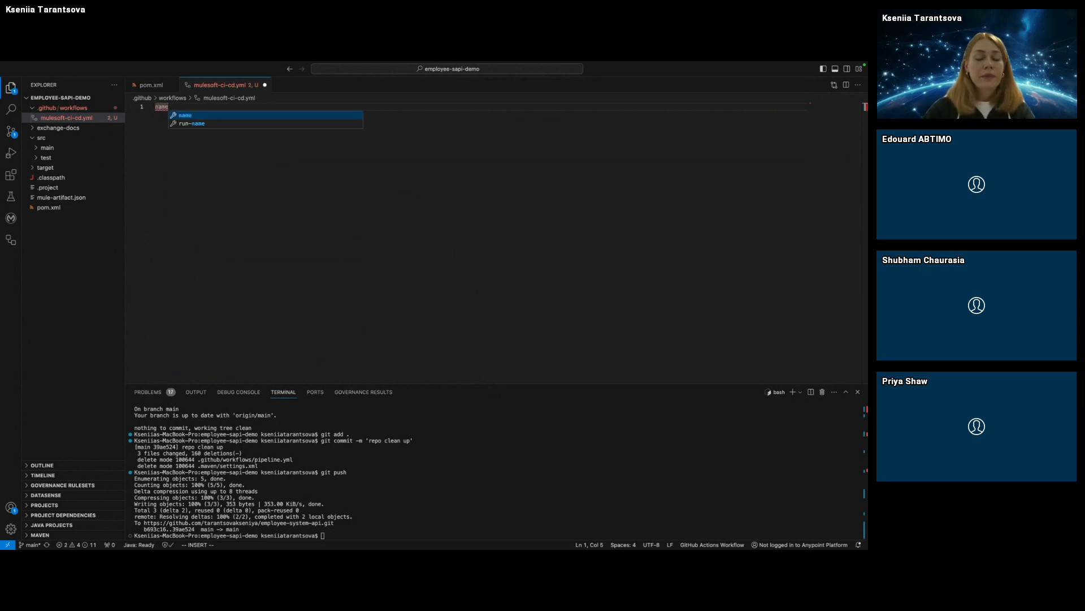
{"action": "key", "text": "Return"}
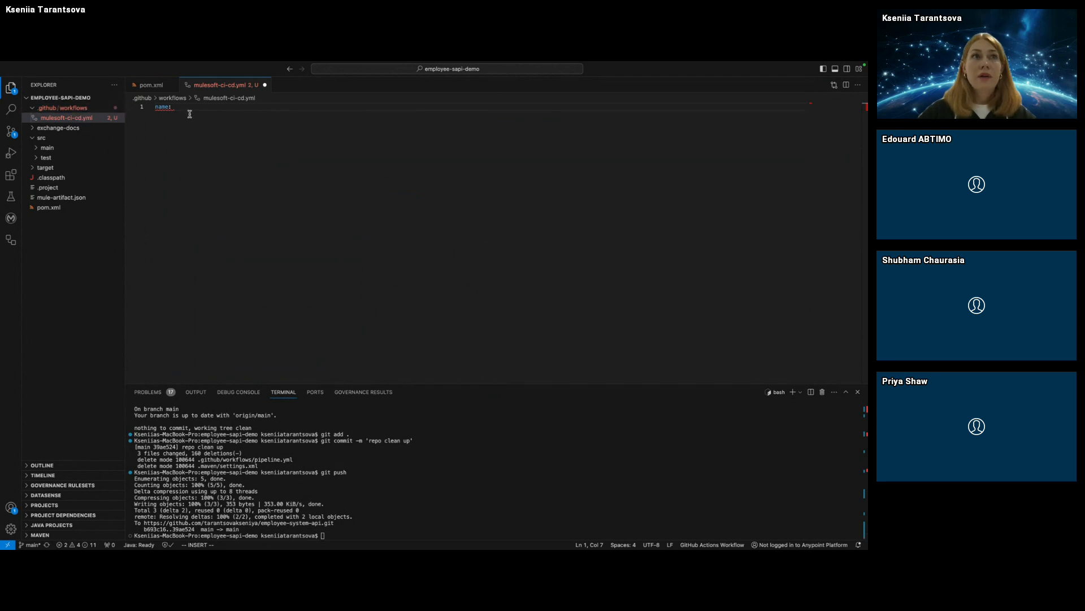
{"action": "type", "text": "m"}
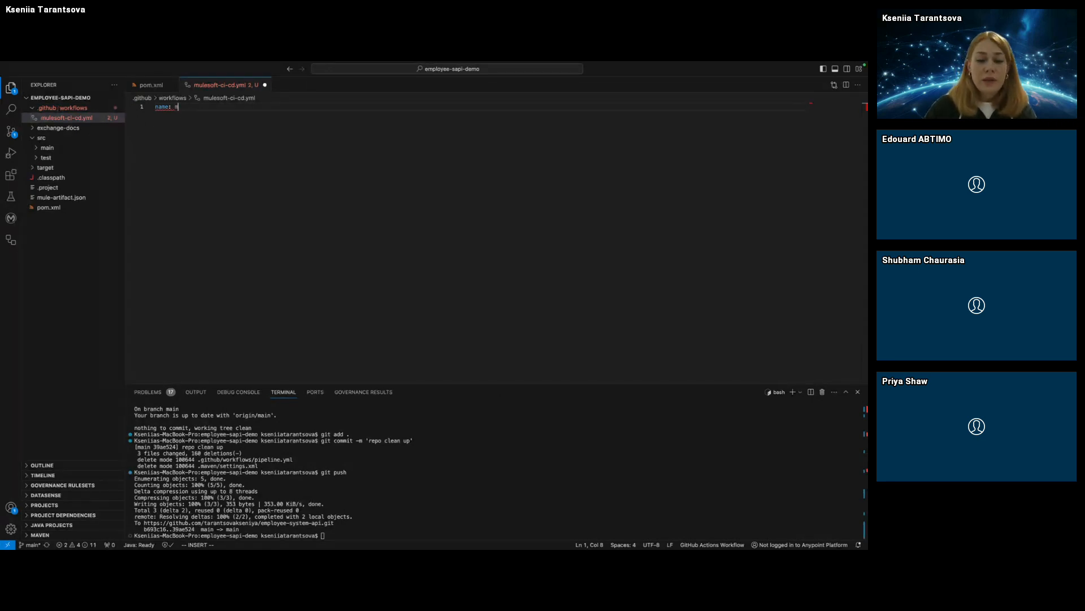
{"action": "type", "text": "ulesoft-pipeline"}
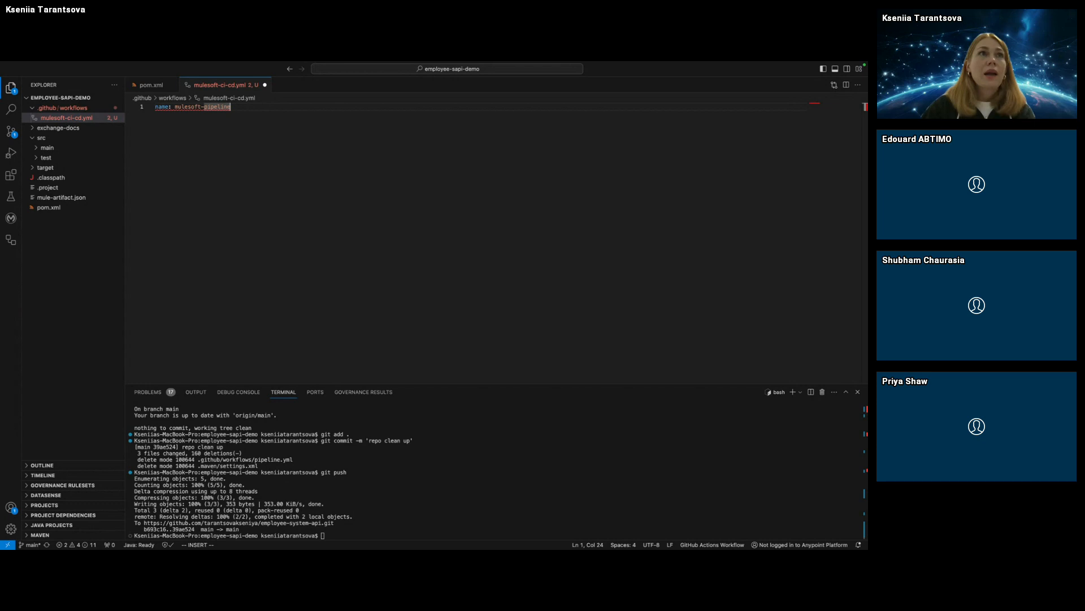
{"action": "key", "text": "Return"}
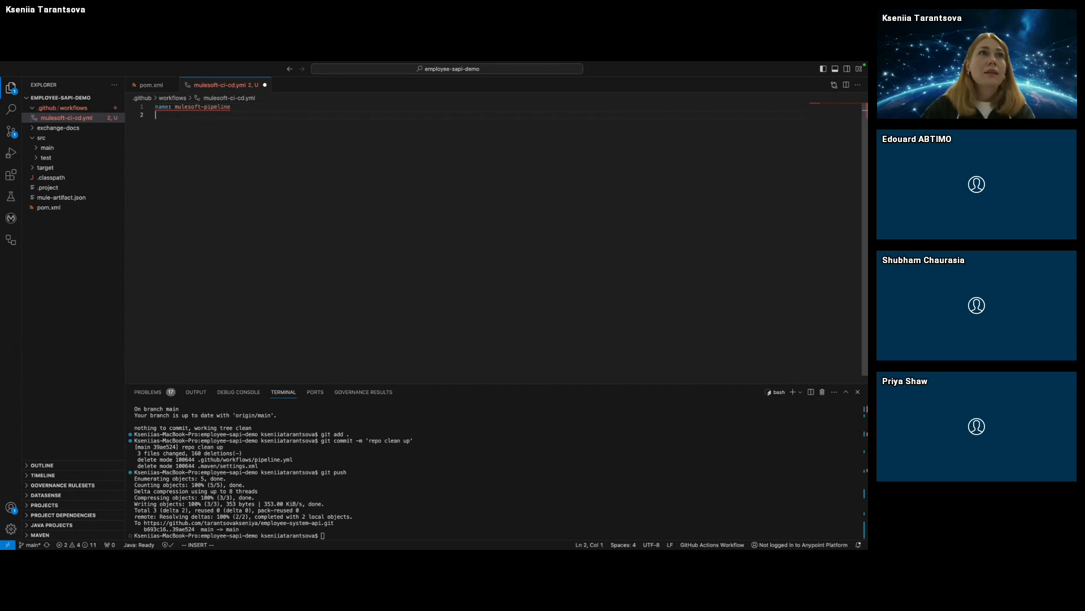
{"action": "key", "text": "Return"}
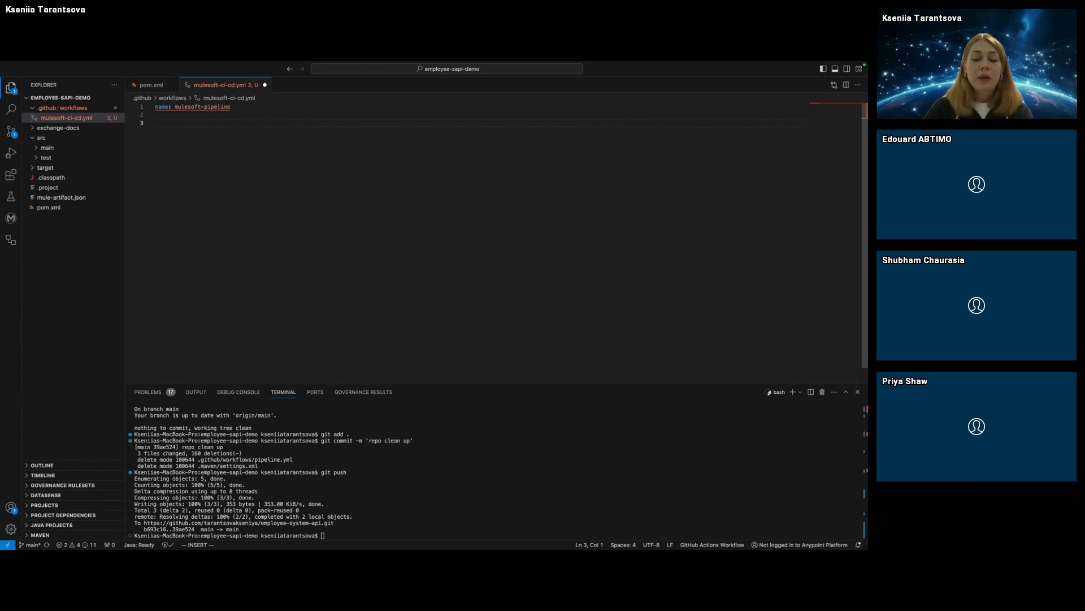
Add an on: section with a workflow_dispatch: trigger nested under it.
{"action": "type", "text": "on:"}
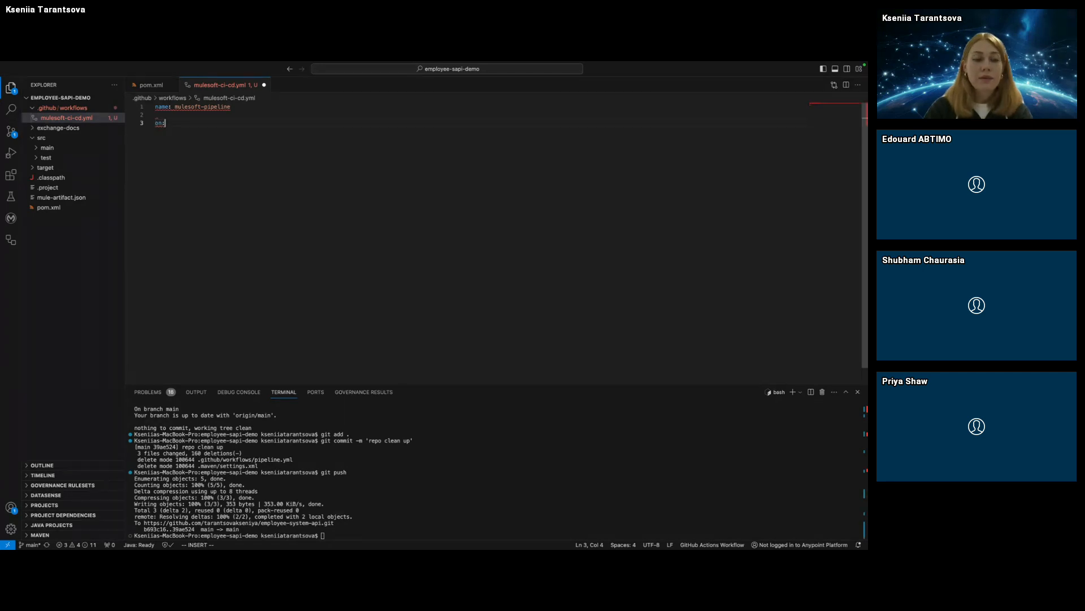
{"action": "key", "text": "Return"}
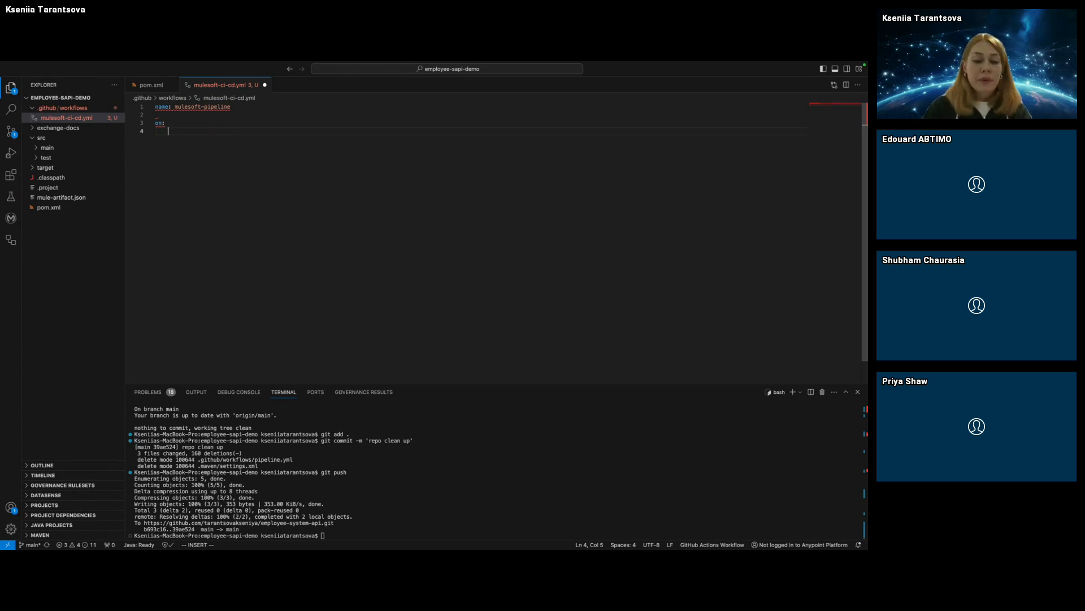
{"action": "type", "text": "wo"}
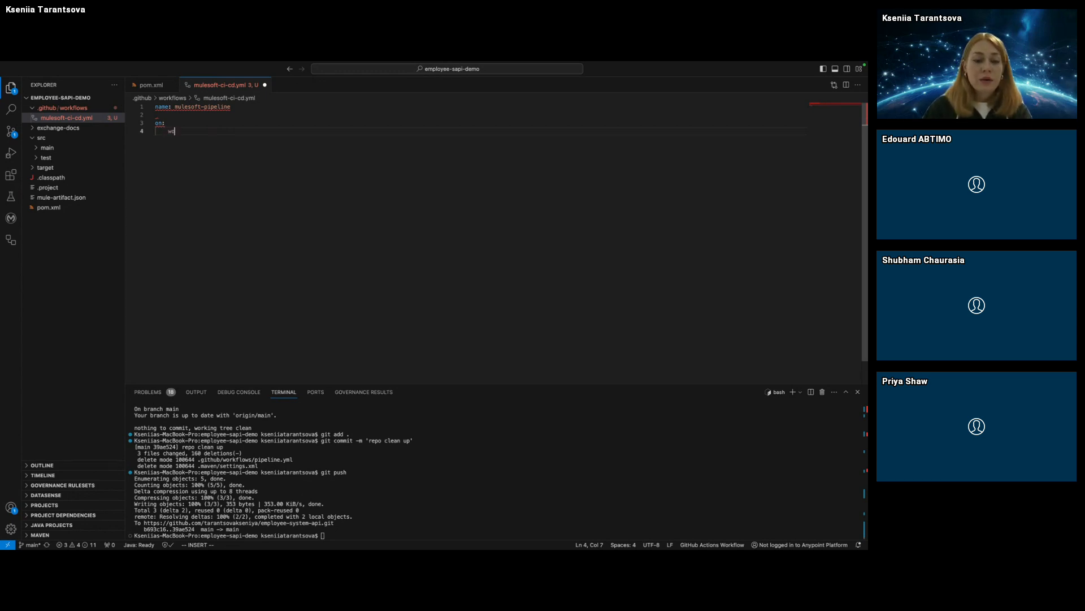
{"action": "type", "text": "rkflow_"}
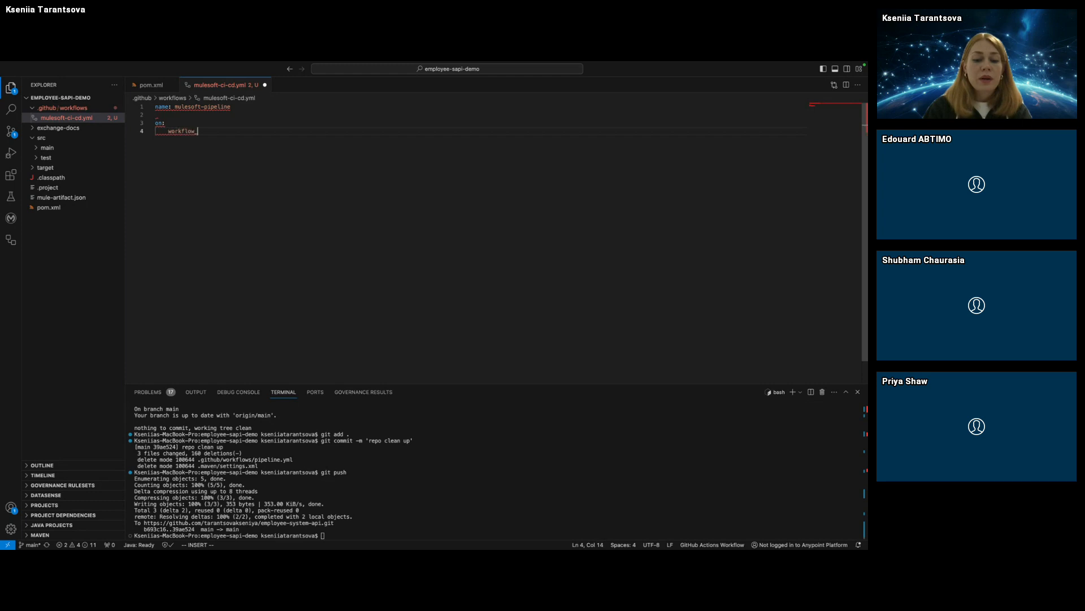
{"action": "type", "text": "dispatc"}
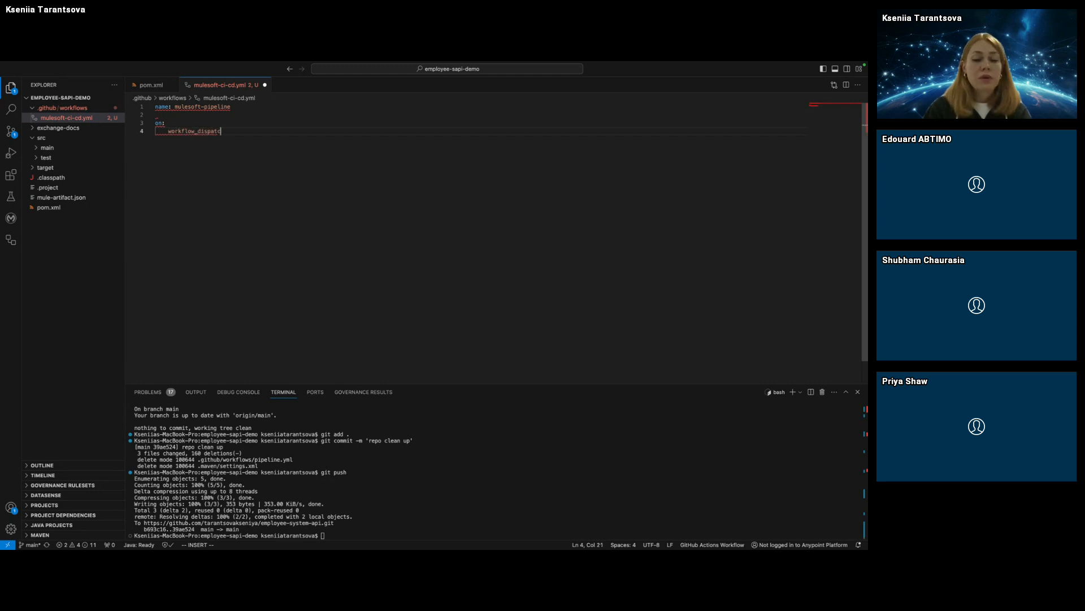
{"action": "type", "text": "h:"}
{"action": "key", "text": "Return"}
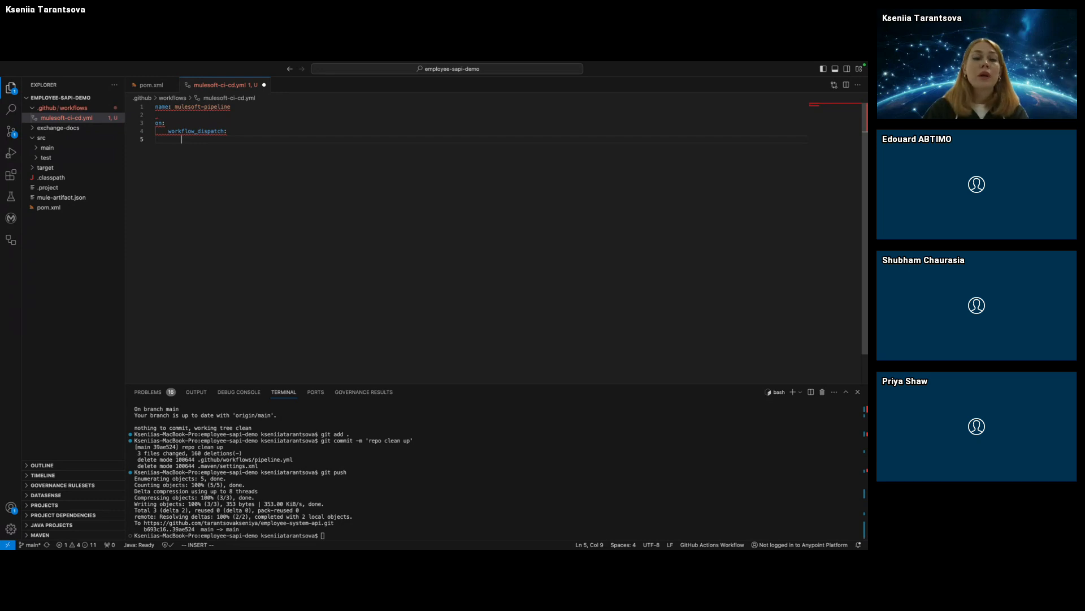
Add an inputs: key nested under the workflow_dispatch trigger.
{"action": "type", "text": "inputs:"}
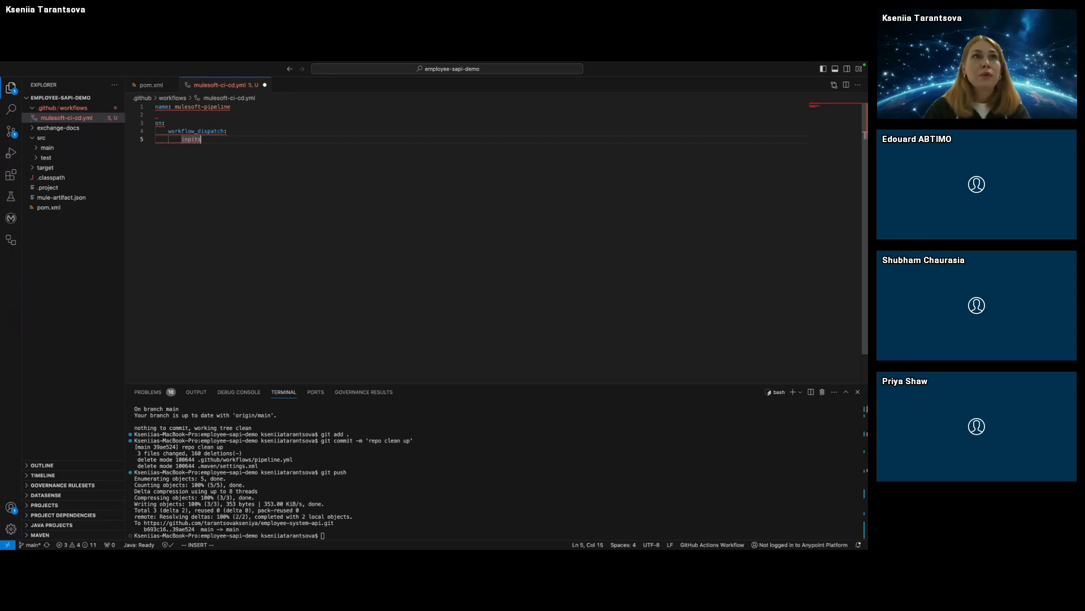
{"action": "key", "text": "BackSpace"}
{"action": "key", "text": "BackSpace"}
{"action": "key", "text": "BackSpace"}
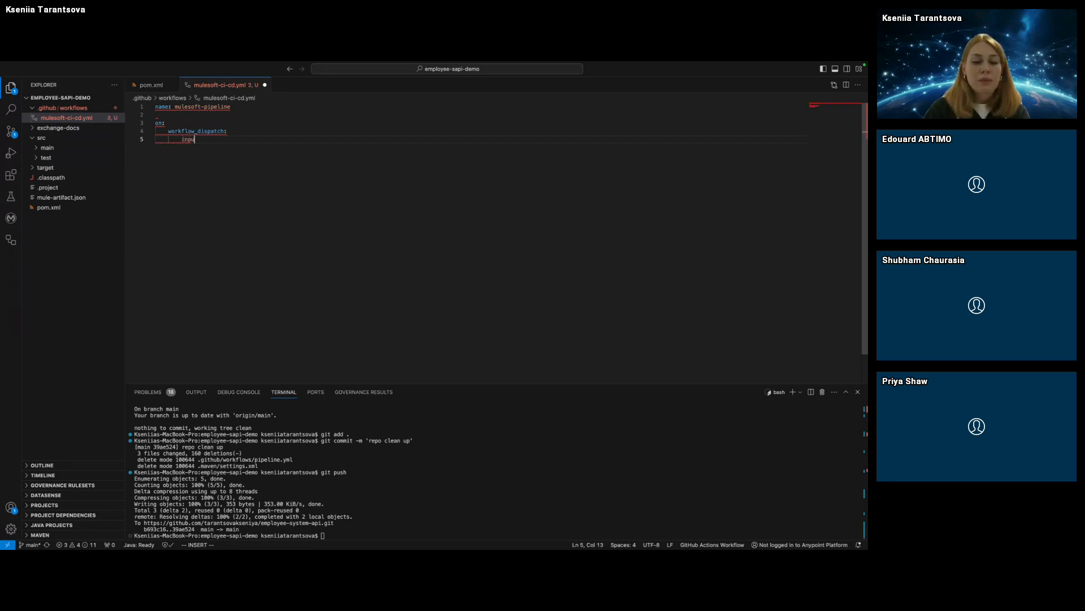
{"action": "type", "text": "ts"}
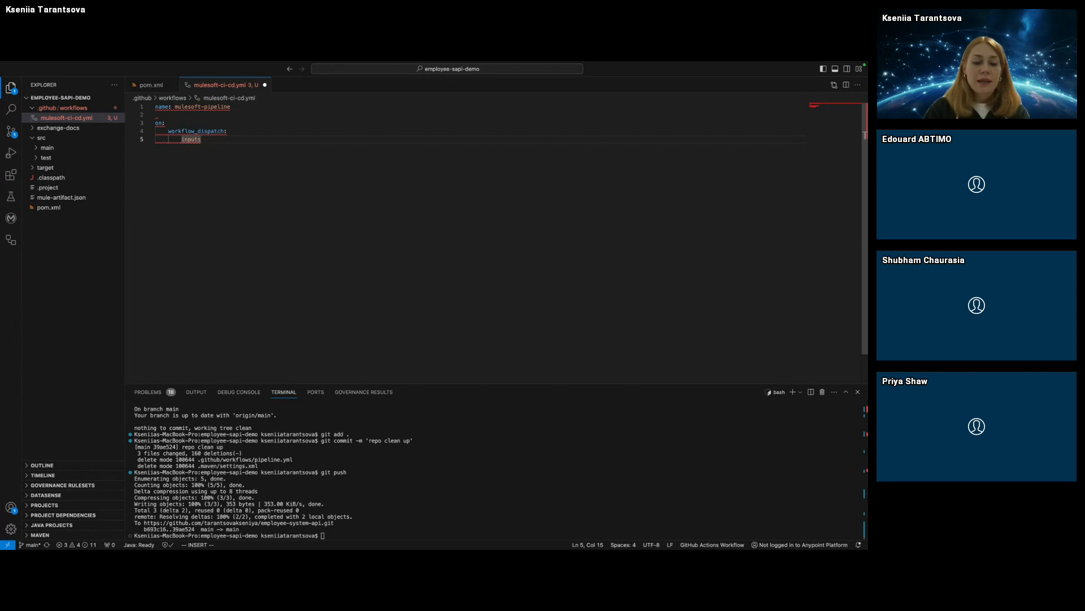
{"action": "type", "text": "::"}
{"action": "key", "text": "Return"}
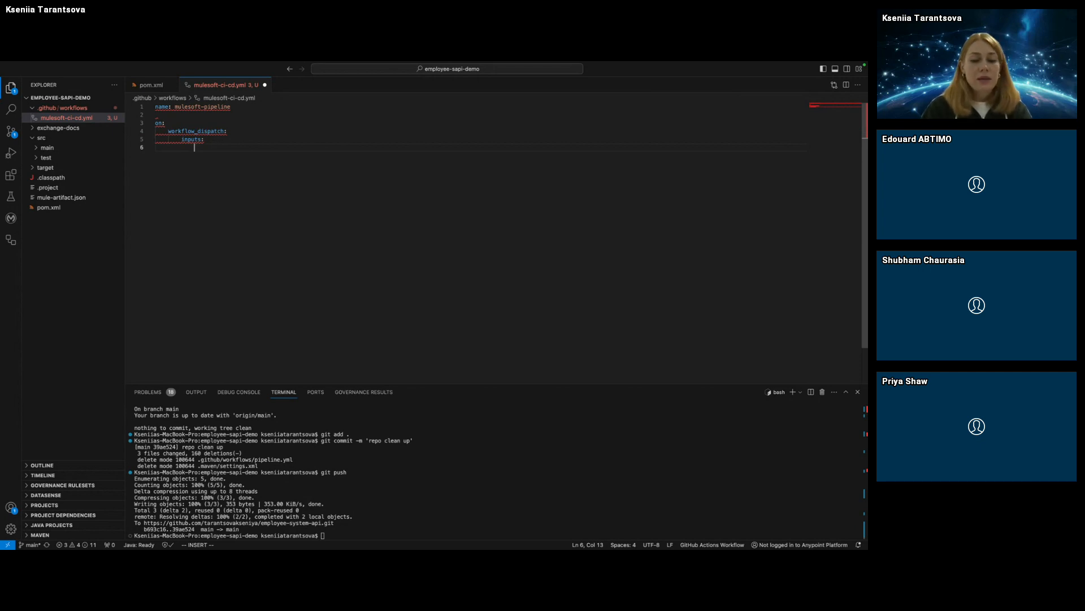
Define a deploy_target input under inputs and set its type to choice.
{"action": "type", "text": "deploy_targ"}
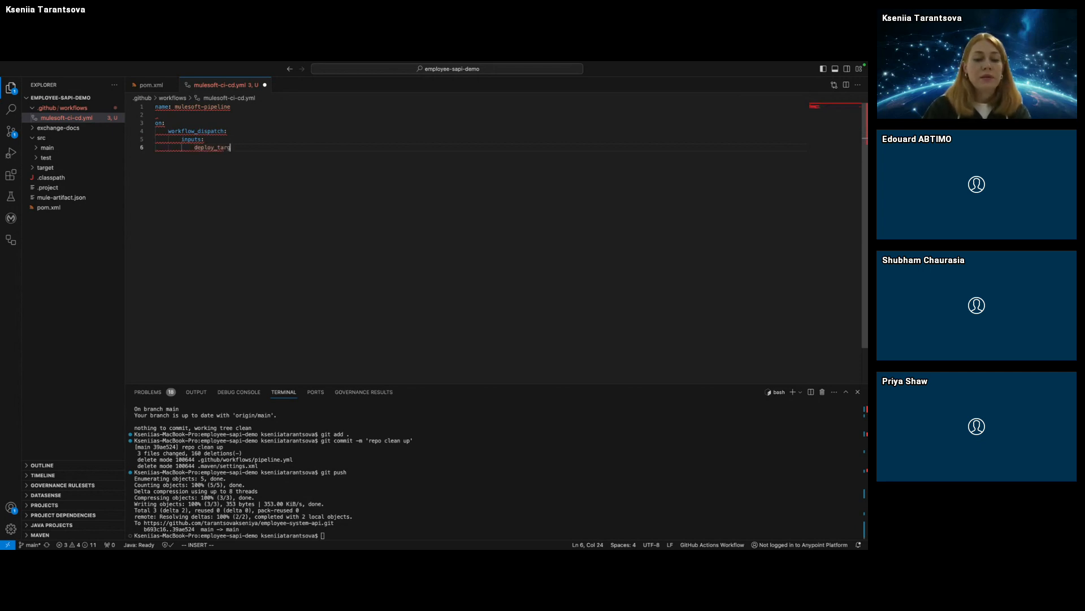
{"action": "type", "text": "et:"}
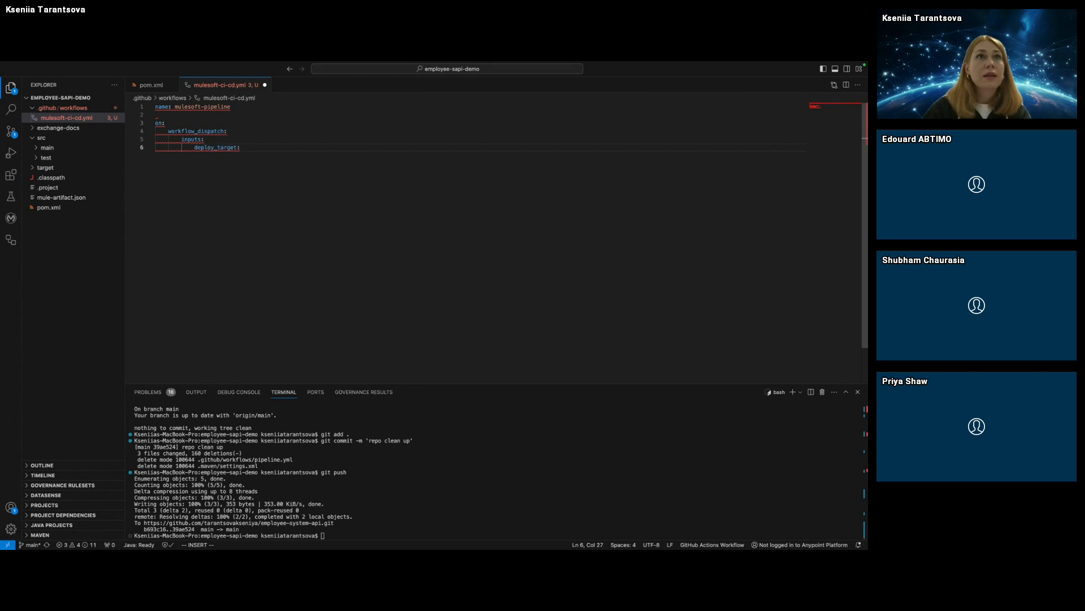
{"action": "key", "text": "Return"}
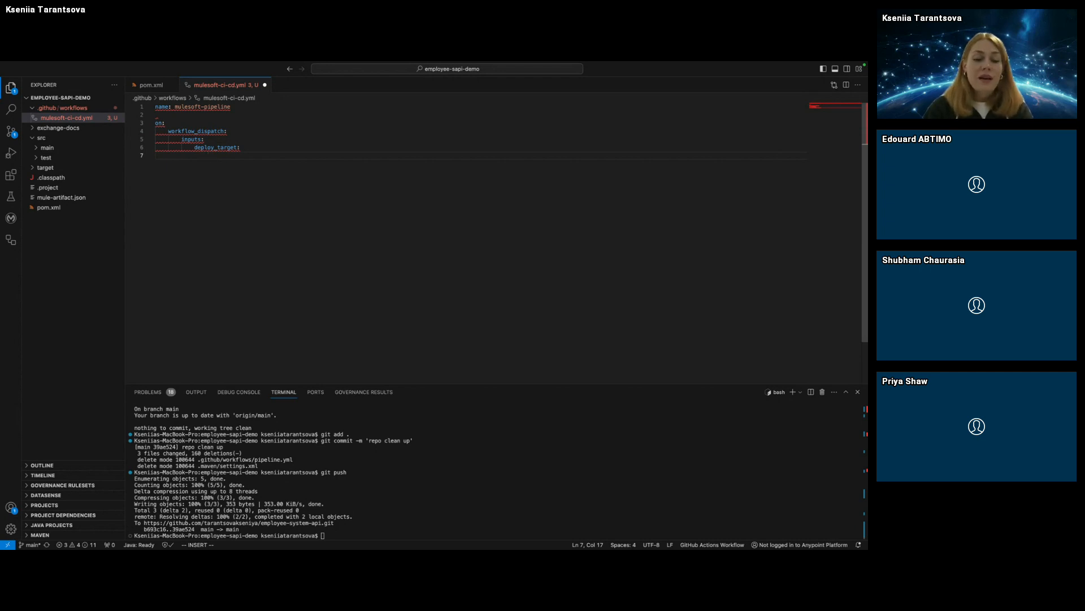
{"action": "type", "text": "typ"}
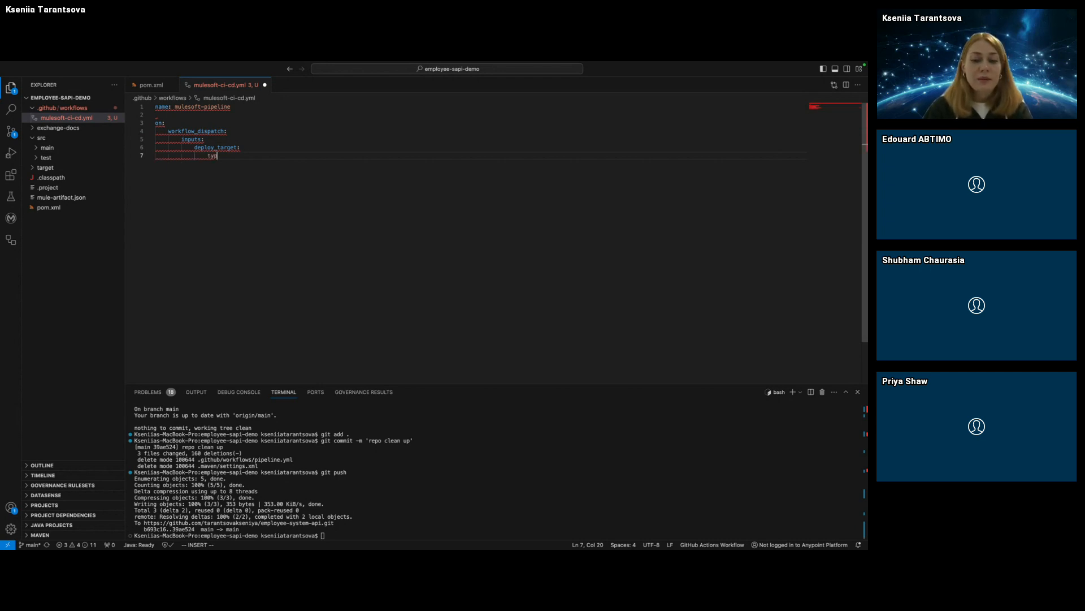
{"action": "type", "text": "e: "}
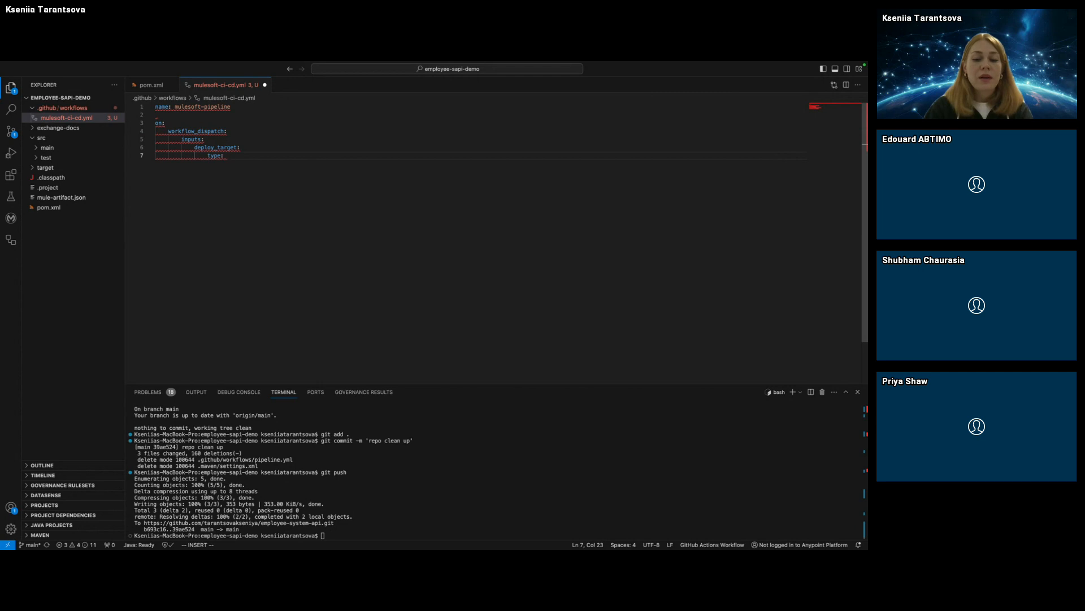
{"action": "type", "text": "chou"}
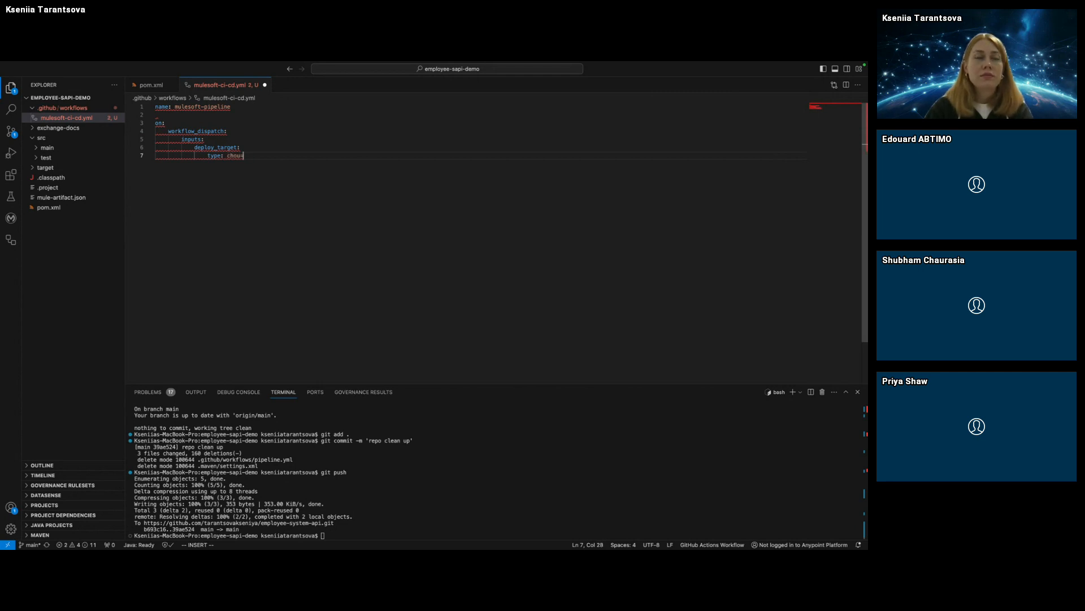
{"action": "key", "text": "BackSpace"}
{"action": "key", "text": "BackSpace"}
{"action": "type", "text": "oice"}
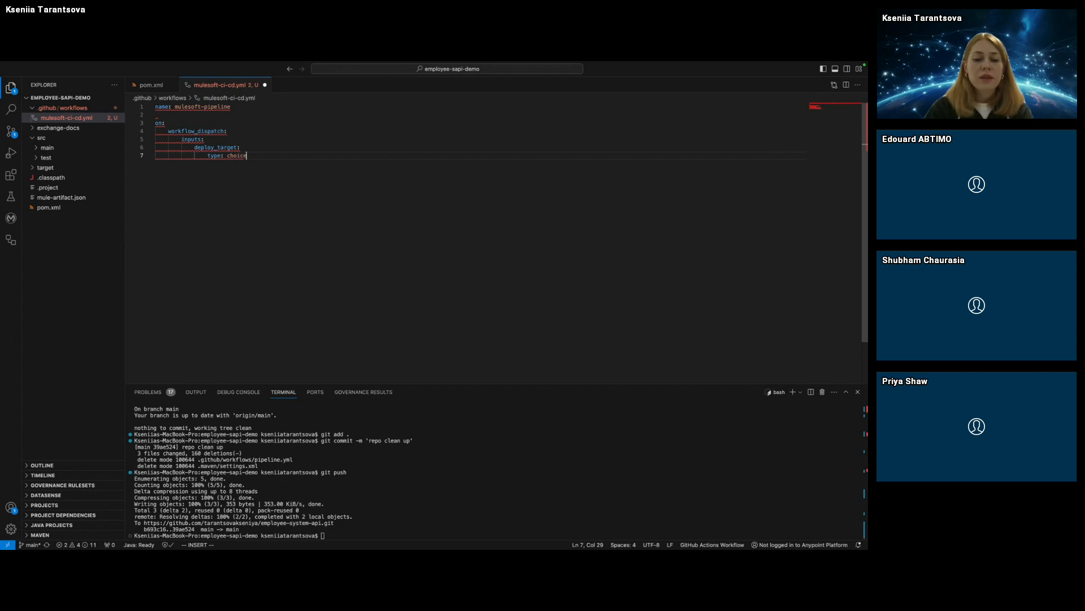
Give the deploy_target input the description "Deployment target" and make it mandatory with required: true.
{"action": "key", "text": "Return"}
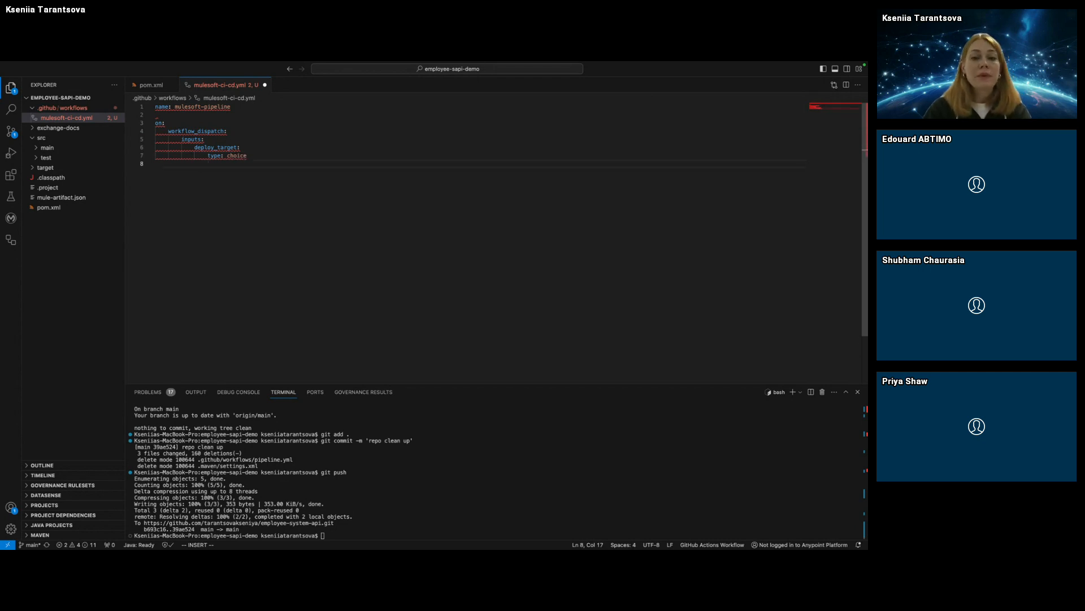
{"action": "type", "text": "descriptio"}
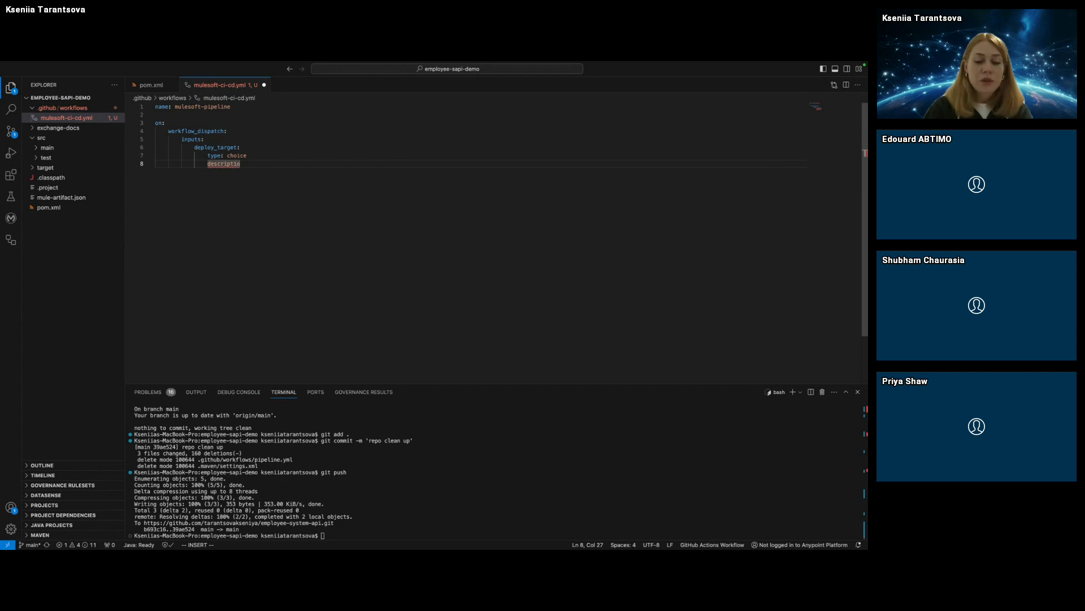
{"action": "type", "text": "n: Dep"}
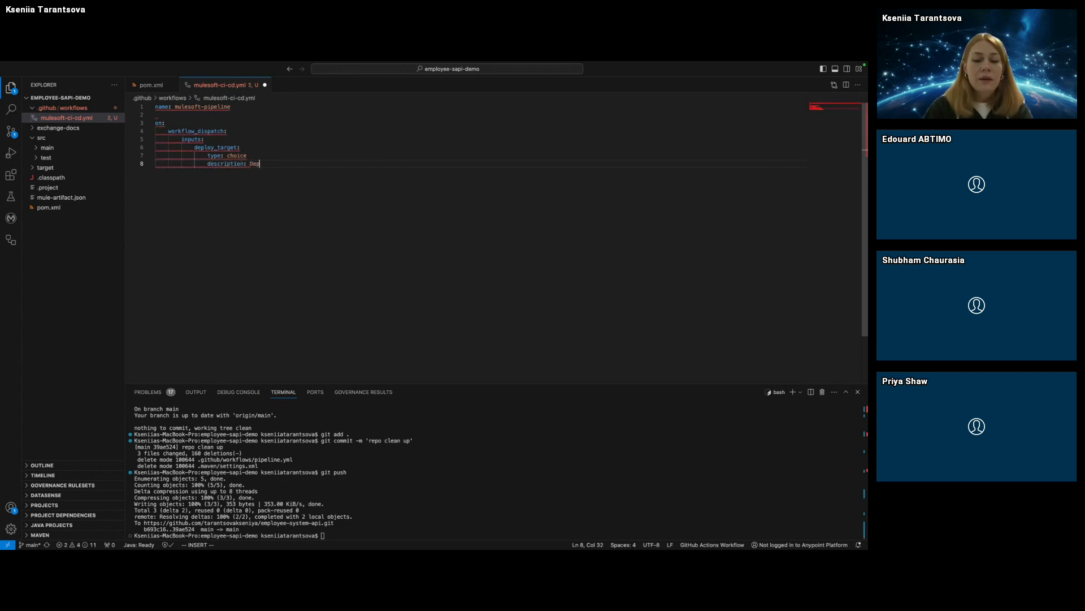
{"action": "type", "text": "loyment target"}
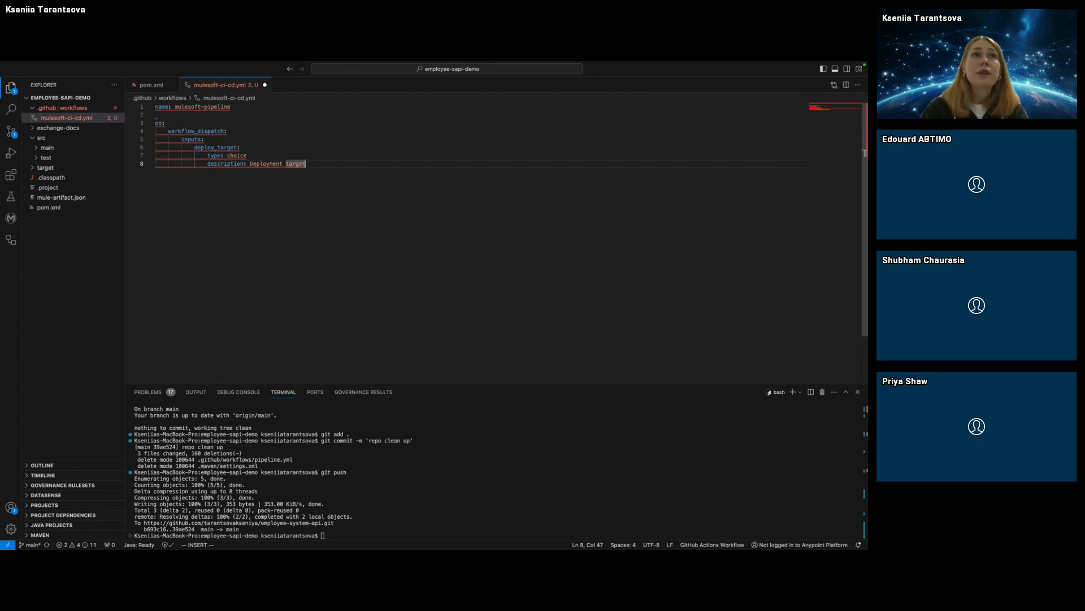
{"action": "key", "text": "Return"}
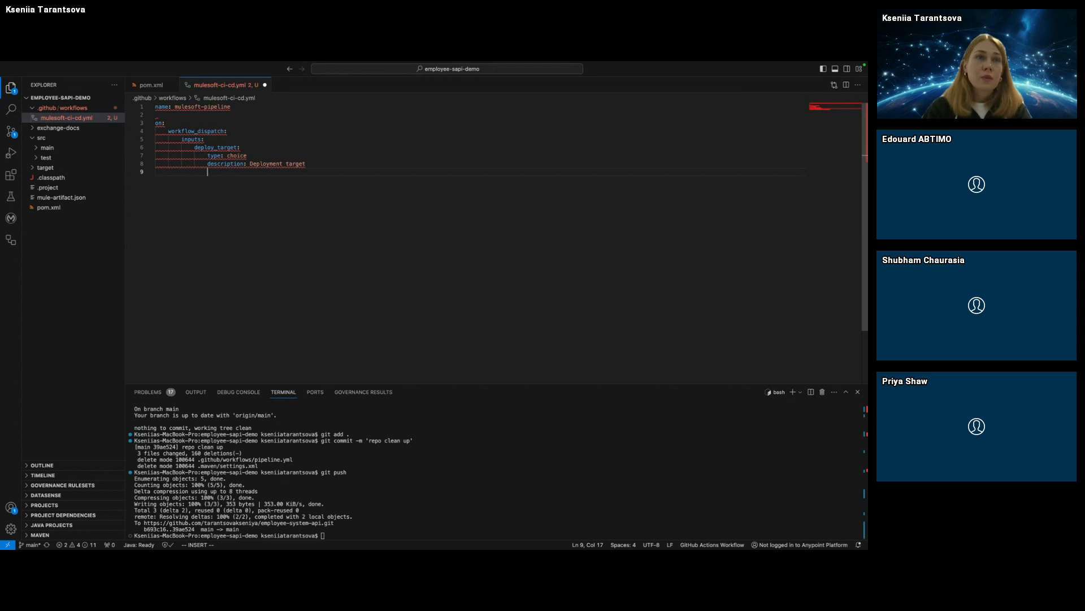
{"action": "type", "text": "r"}
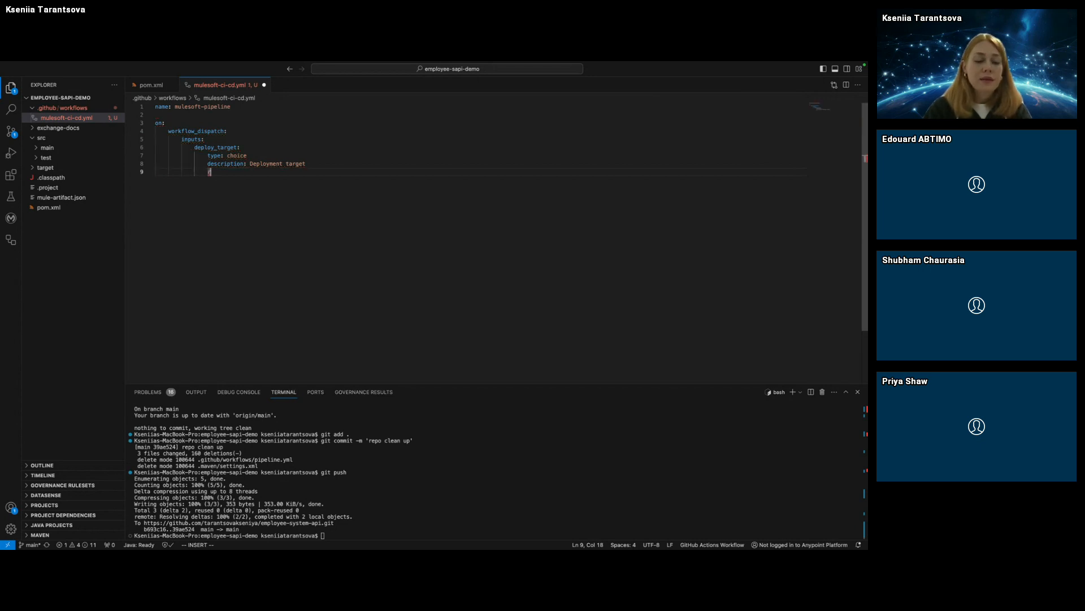
{"action": "type", "text": "equired:"}
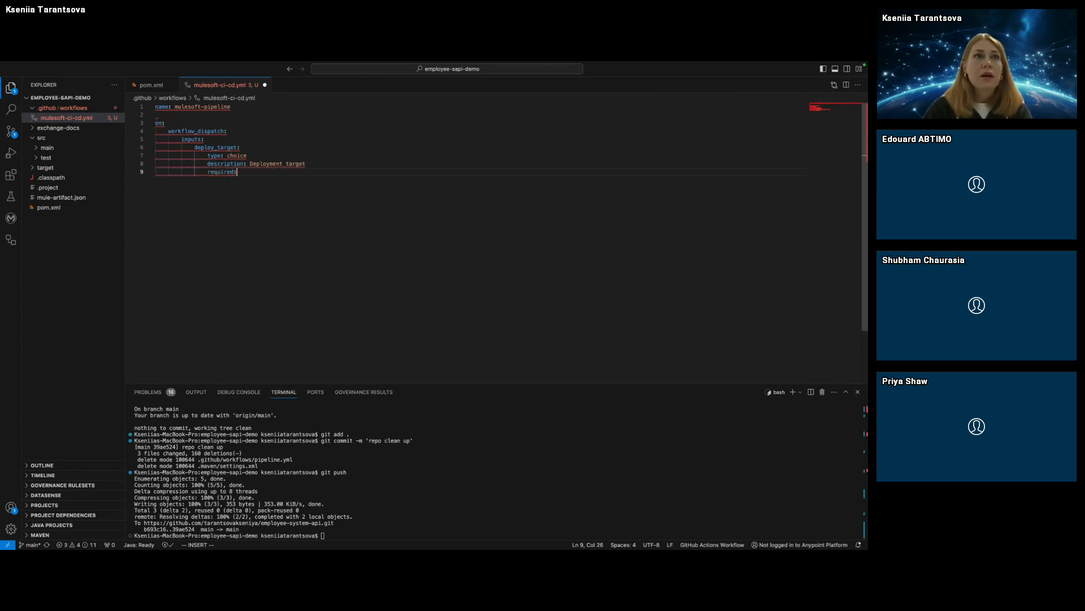
{"action": "type", "text": " true"}
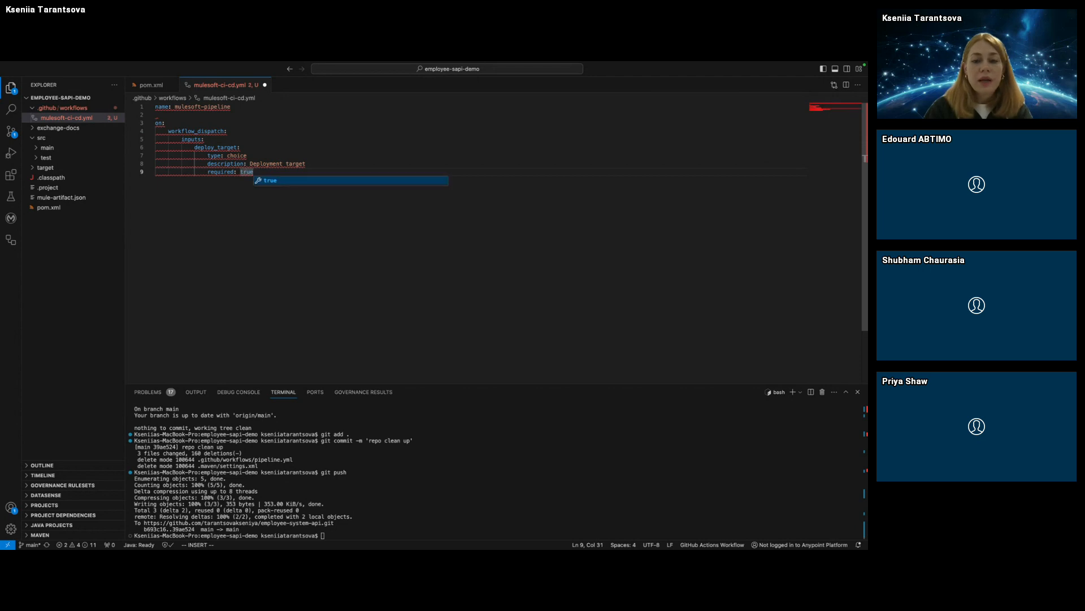
Add an options: list to the deploy_target input with Sandbox as its only item.
{"action": "key", "text": "Return"}
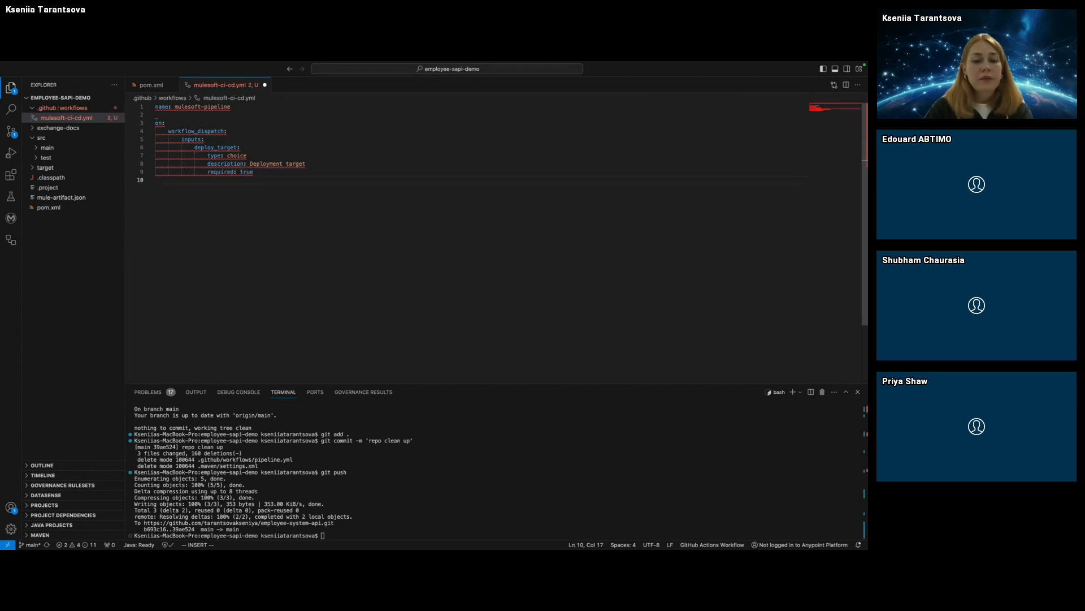
{"action": "type", "text": "options"}
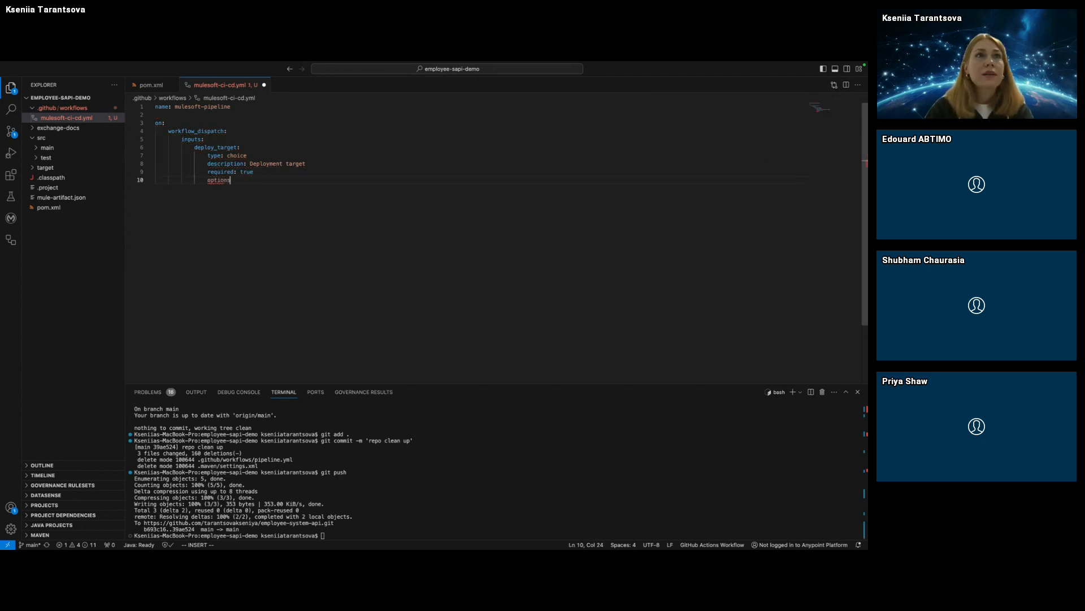
{"action": "type", "text": ":"}
{"action": "key", "text": "Return"}
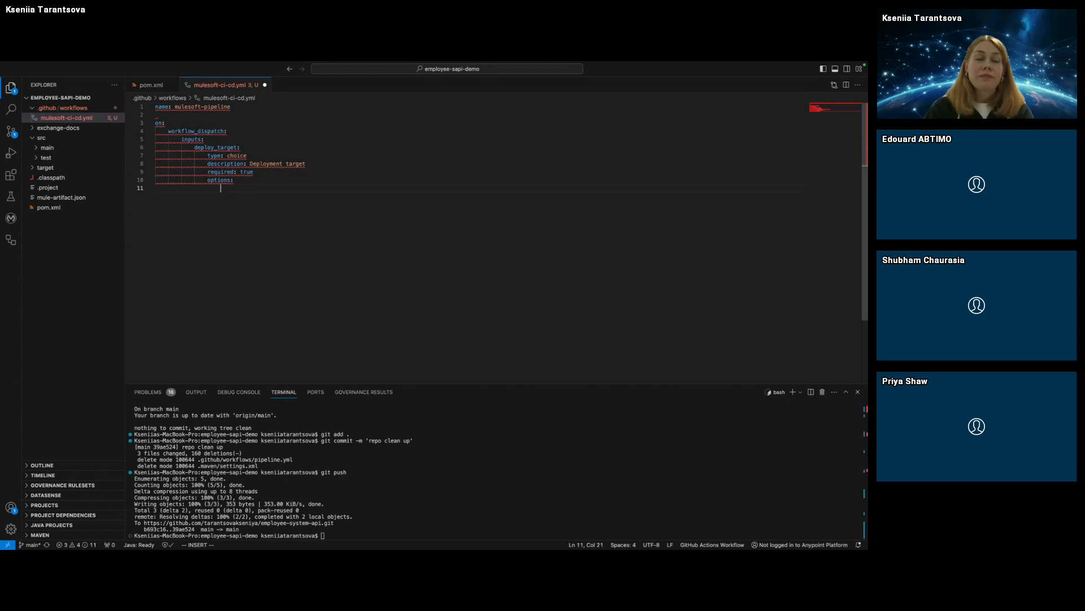
{"action": "type", "text": "-"}
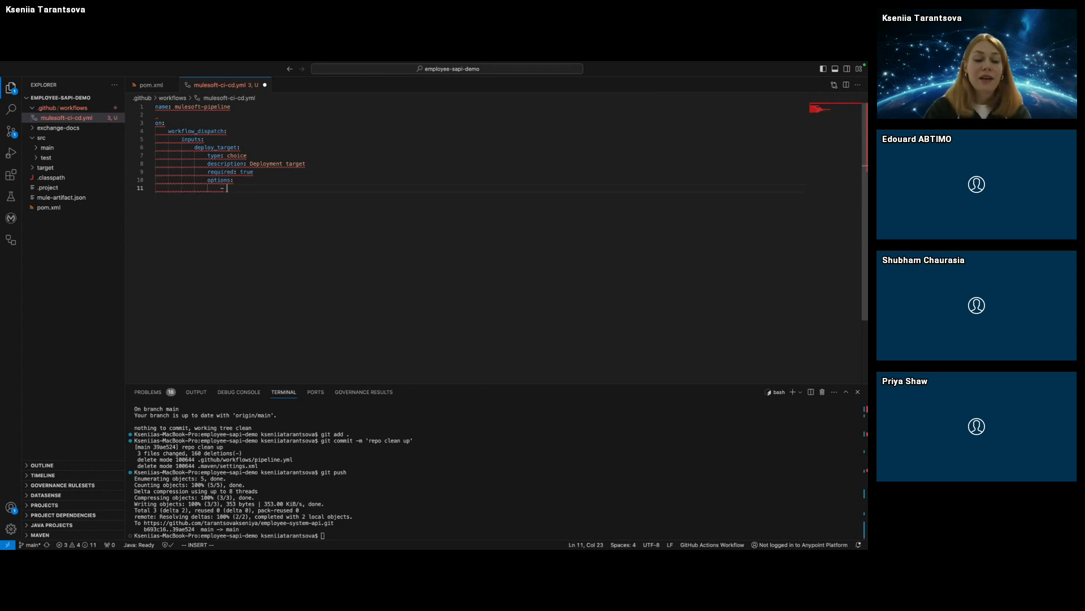
{"action": "type", "text": " S"}
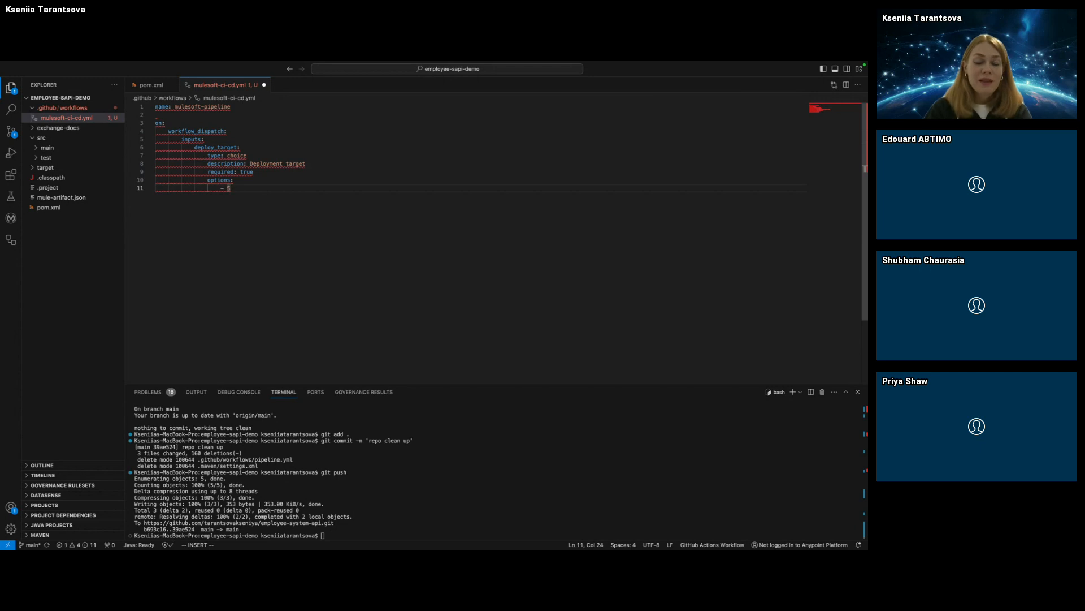
{"action": "type", "text": "and"}
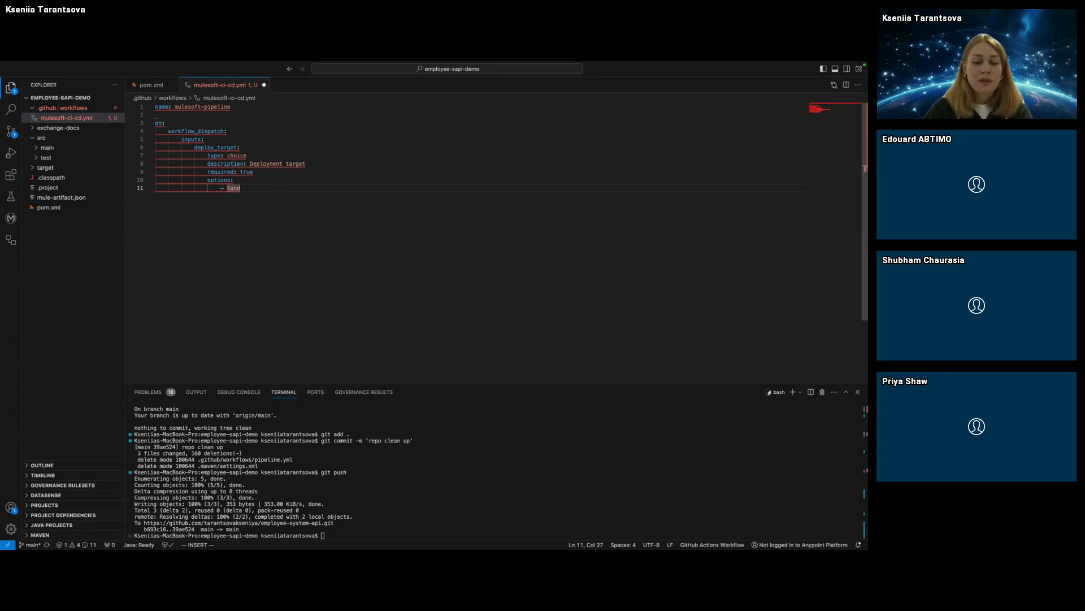
{"action": "type", "text": "box"}
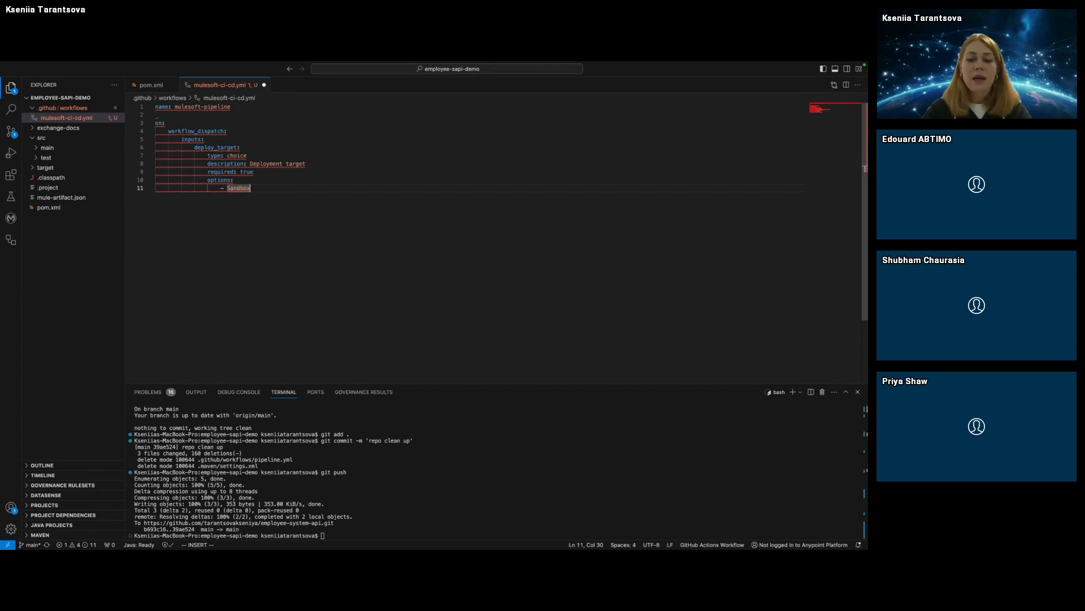
After a blank line, add a top-level jobs: section with a build_and_deploy_job: entry nested under it.
{"action": "key", "text": "Return"}
{"action": "key", "text": "Return"}
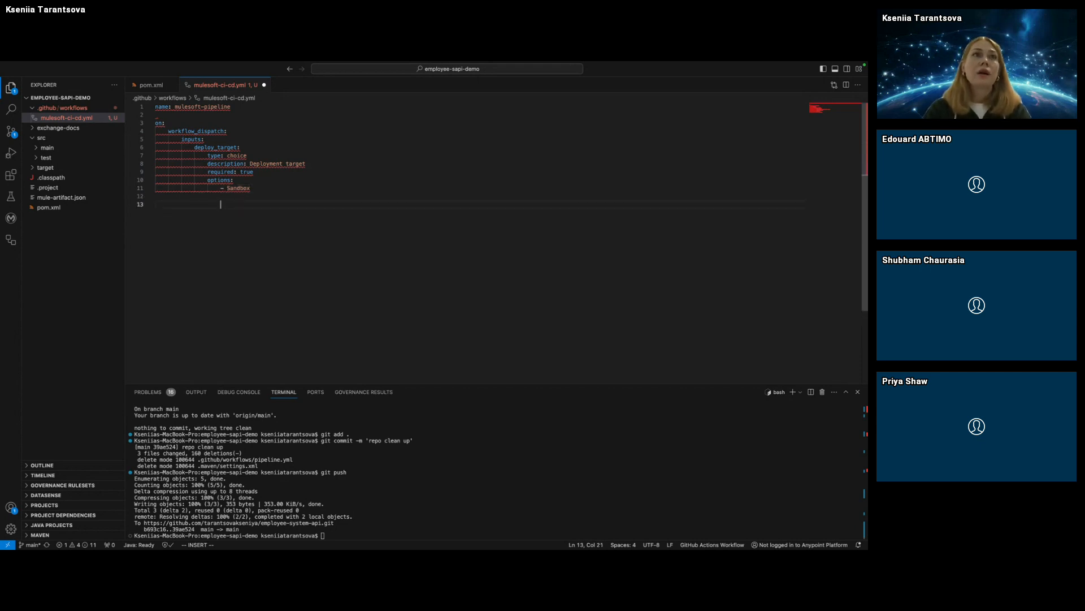
{"action": "key", "text": "BackSpace"}
{"action": "key", "text": "BackSpace"}
{"action": "key", "text": "BackSpace"}
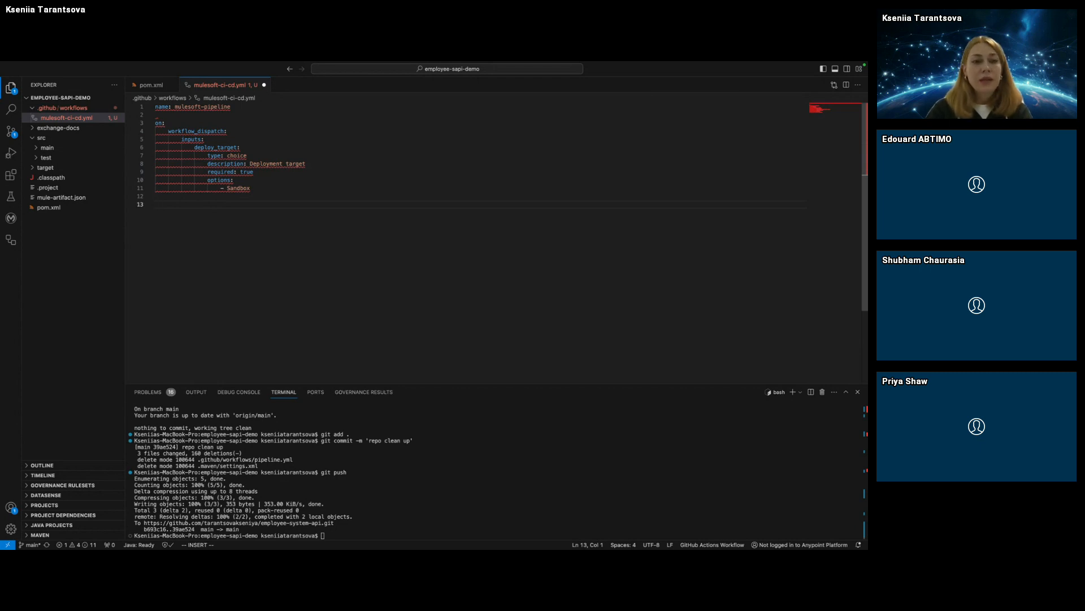
{"action": "type", "text": "jobs:"}
{"action": "key", "text": "Return"}
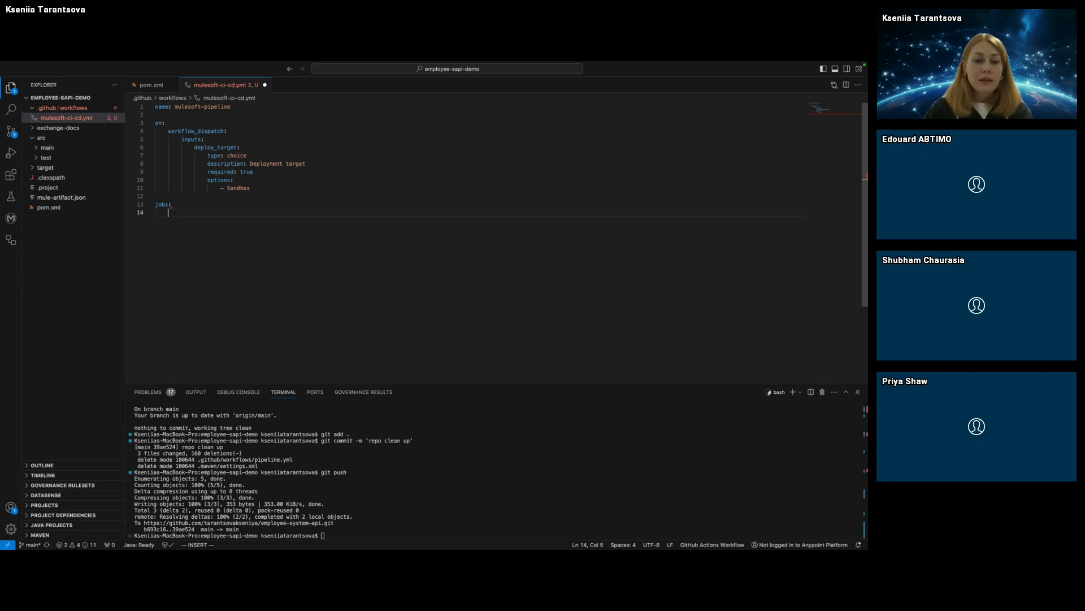
{"action": "type", "text": "bui"}
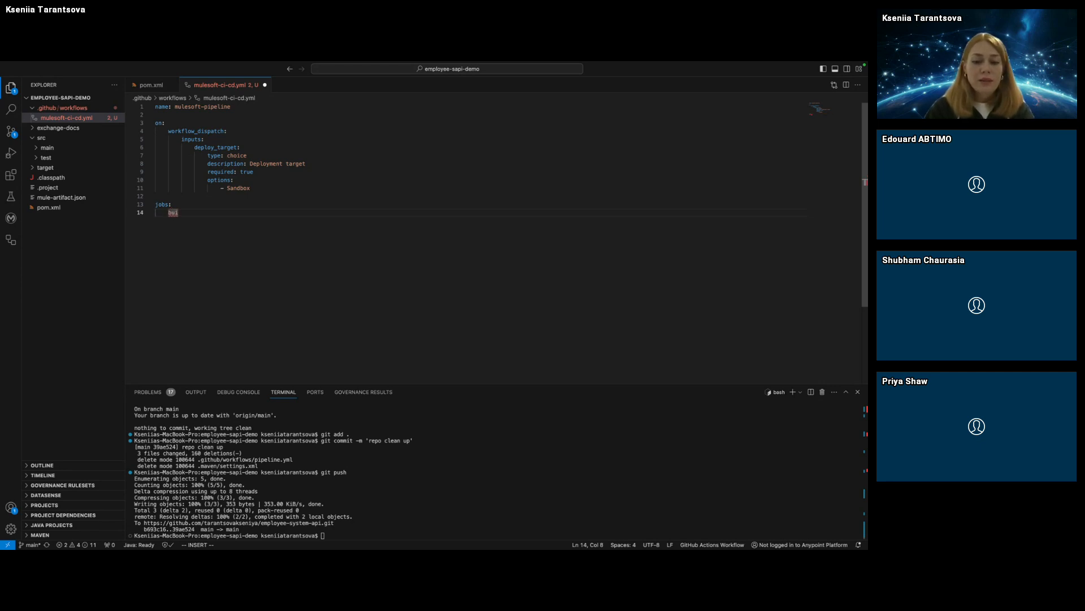
{"action": "type", "text": "ld_and_deploy"}
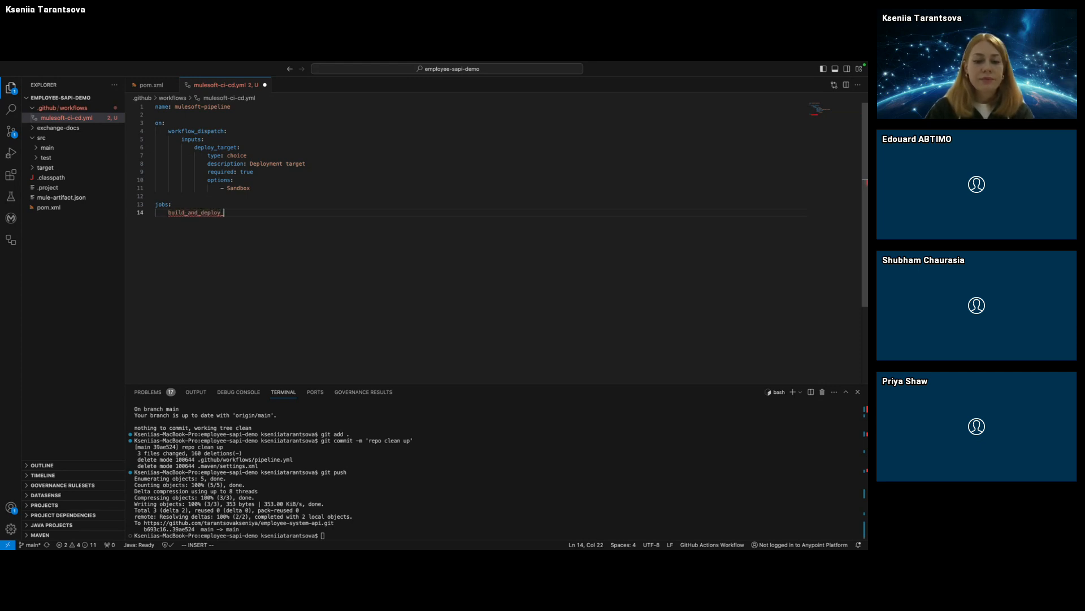
{"action": "type", "text": "_job:"}
Set the name of build_and_deploy_job to "Build and Deploy Job".
{"action": "key", "text": "Return"}
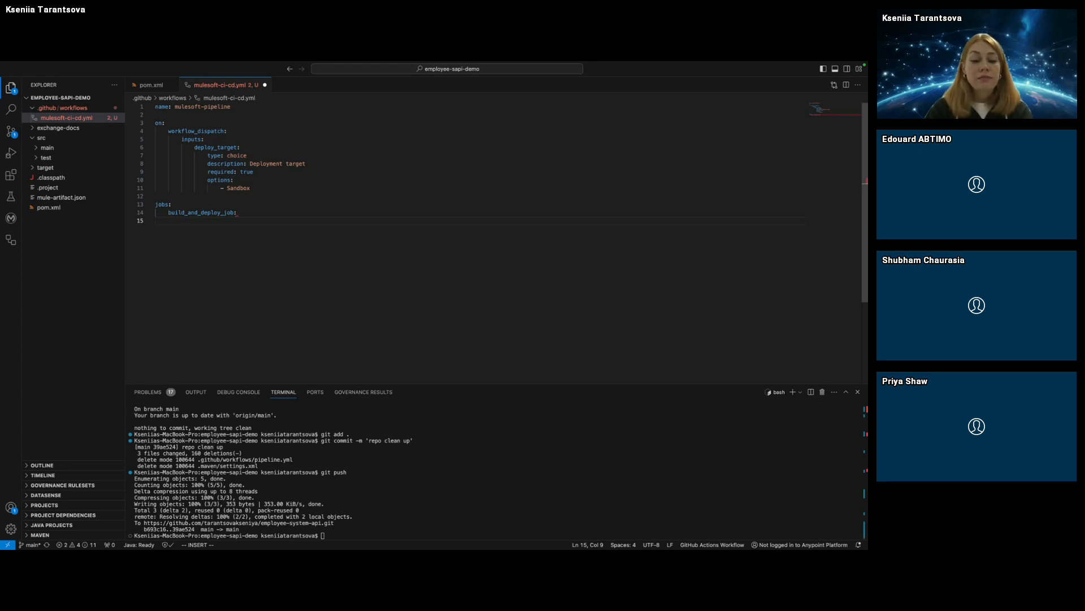
{"action": "type", "text": "name:"}
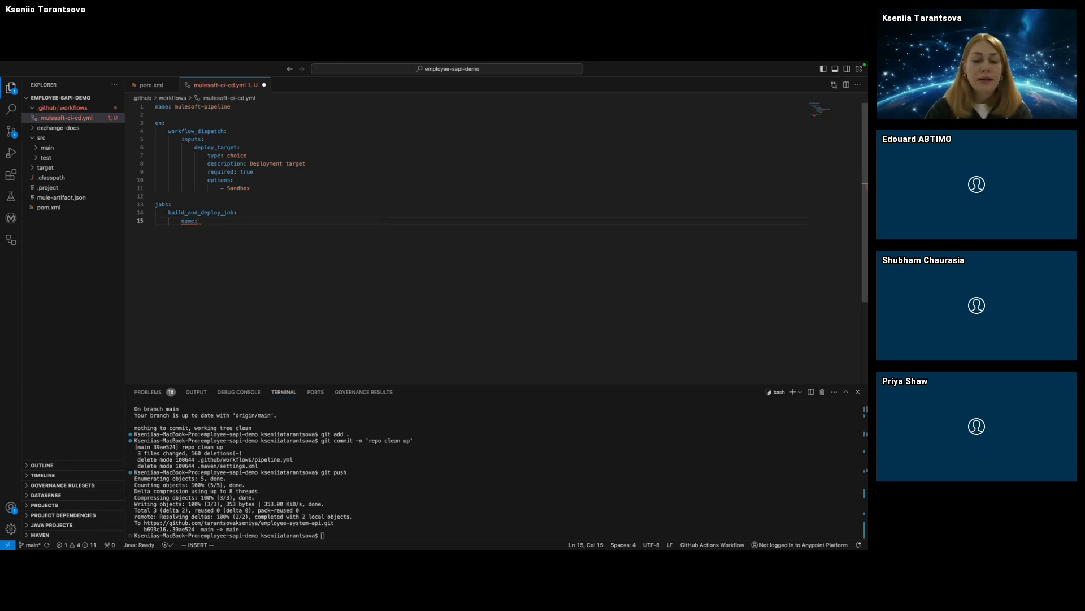
{"action": "type", "text": " Buuld"}
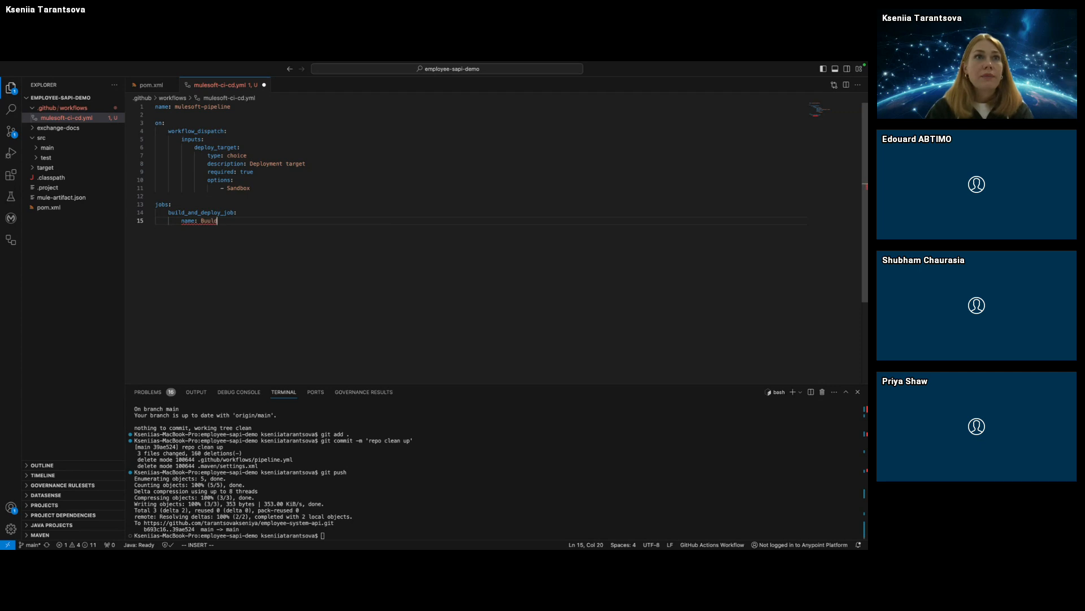
{"action": "key", "text": "BackSpace"}
{"action": "key", "text": "BackSpace"}
{"action": "key", "text": "BackSpace"}
{"action": "type", "text": "ild and"}
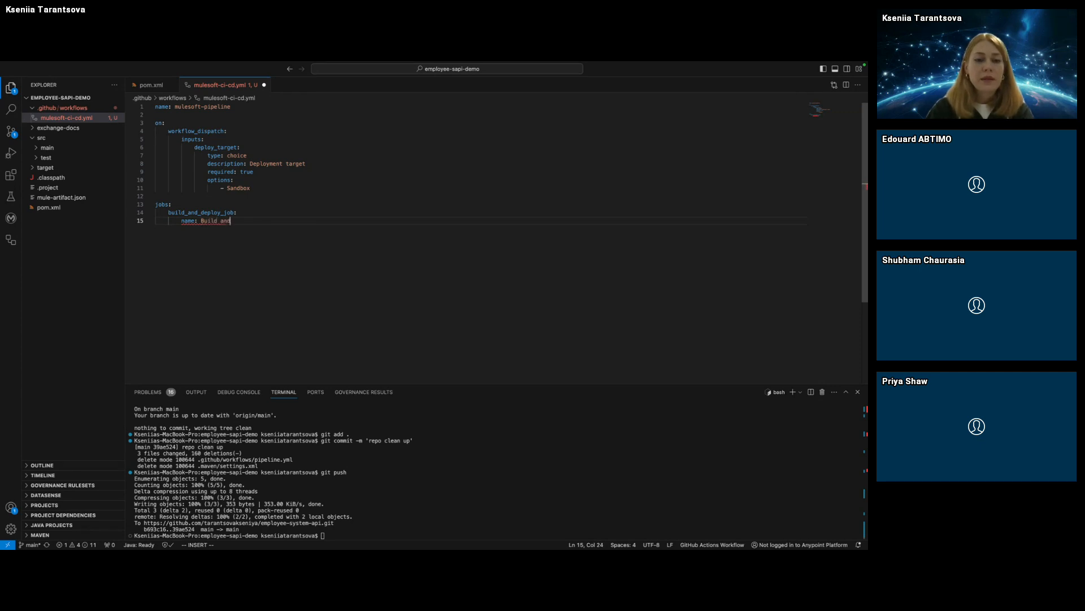
{"action": "type", "text": " Deploy Job"}
{"action": "key", "text": "Return"}
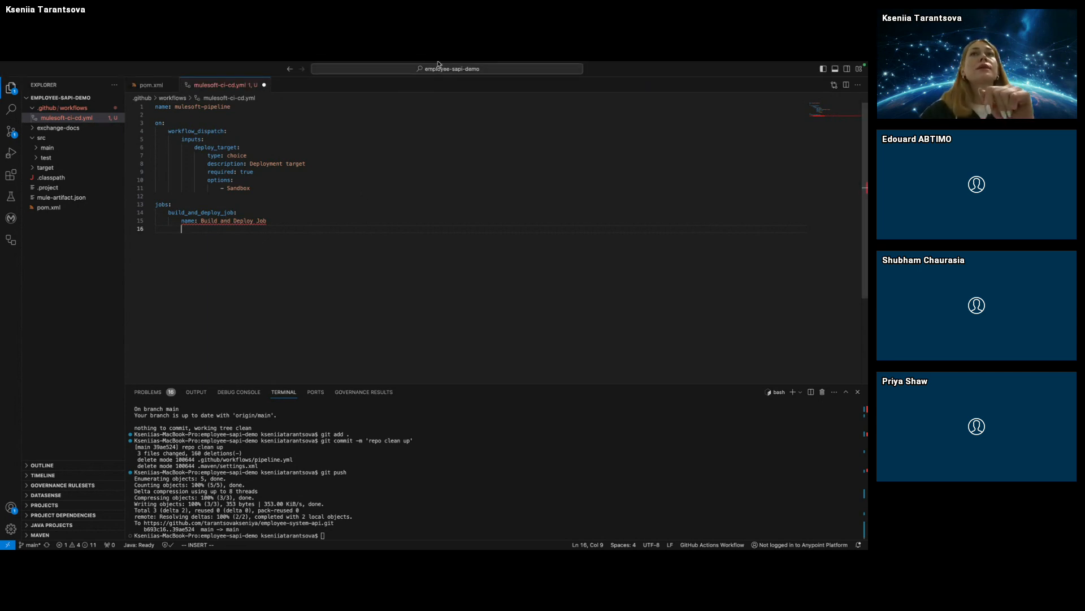
Switch to the browser, examine the Linux workflow labels in the GitHub-hosted runners documentation, and return to the workflow file in VS Code.
{"action": "key", "text": "ctrl+Left"}
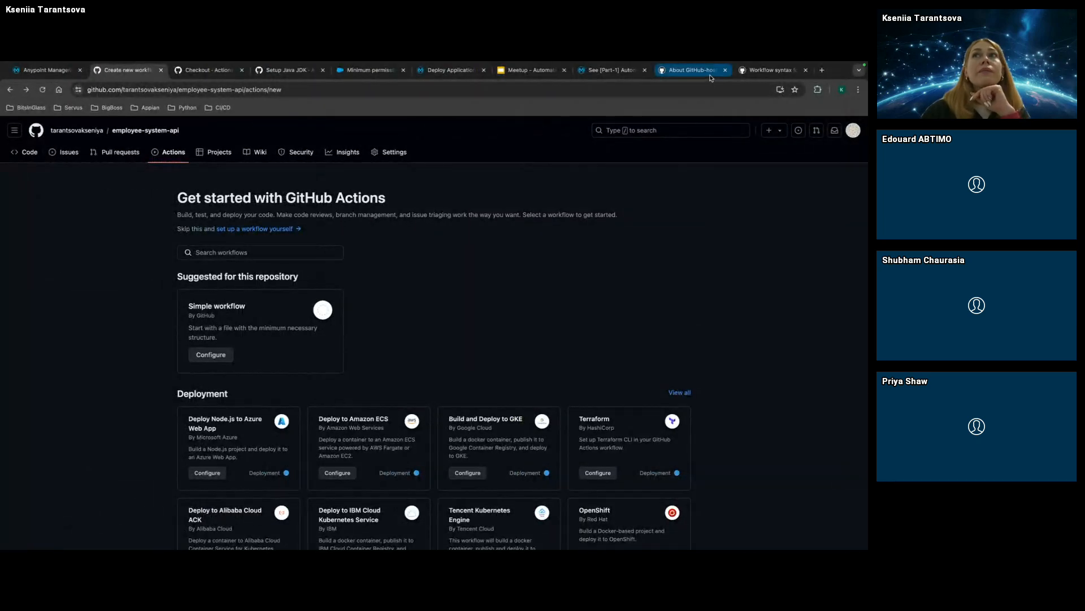
{"action": "left_click", "coordinate": [710, 76]}
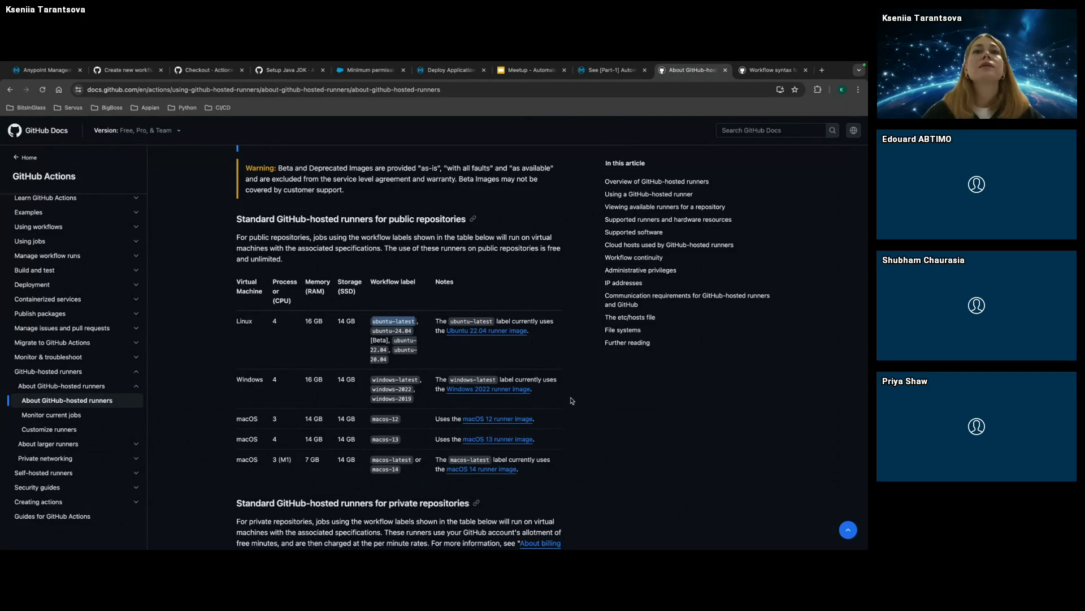
{"action": "scroll", "coordinate": [568, 398], "scroll_direction": "down", "scroll_amount": 1}
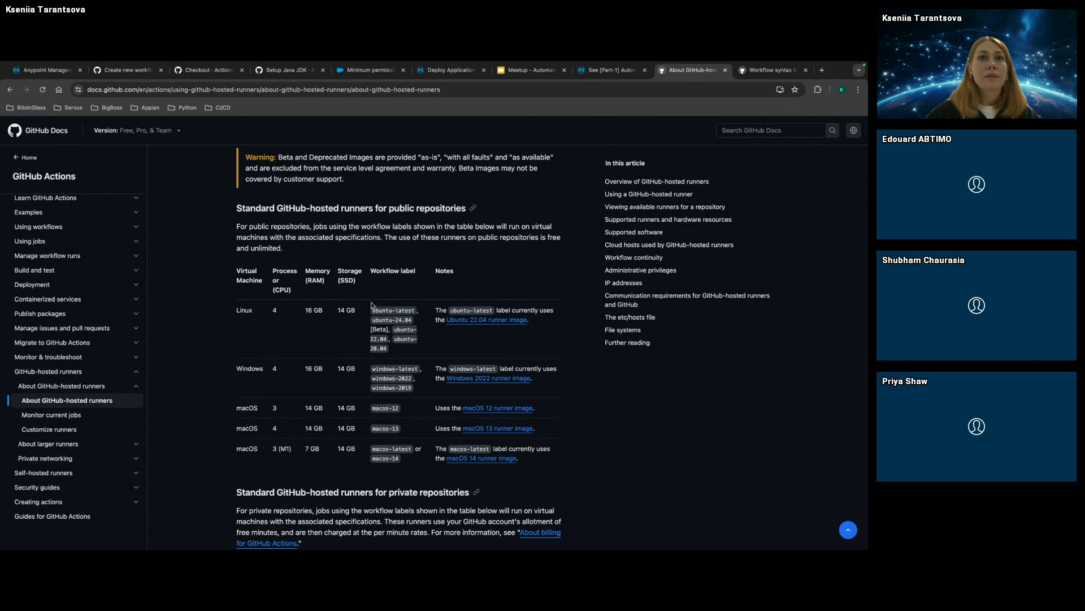
{"action": "left_click_drag", "start_coordinate": [373, 311], "coordinate": [417, 311]}
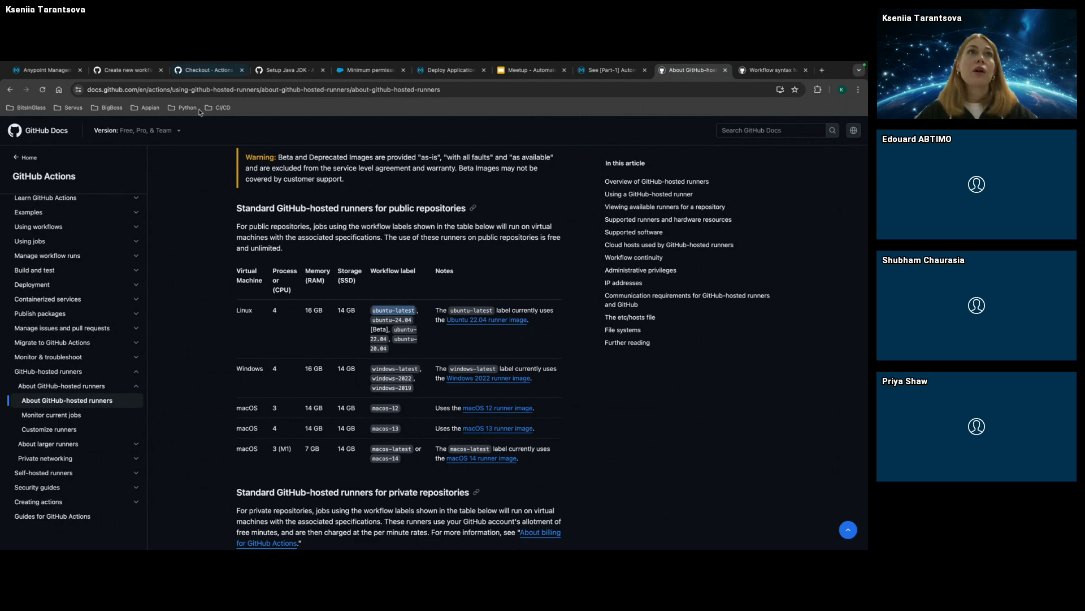
{"action": "key", "text": "ctrl+Left"}
{"action": "key", "text": "ctrl+Right"}
{"action": "key", "text": "ctrl+Right"}
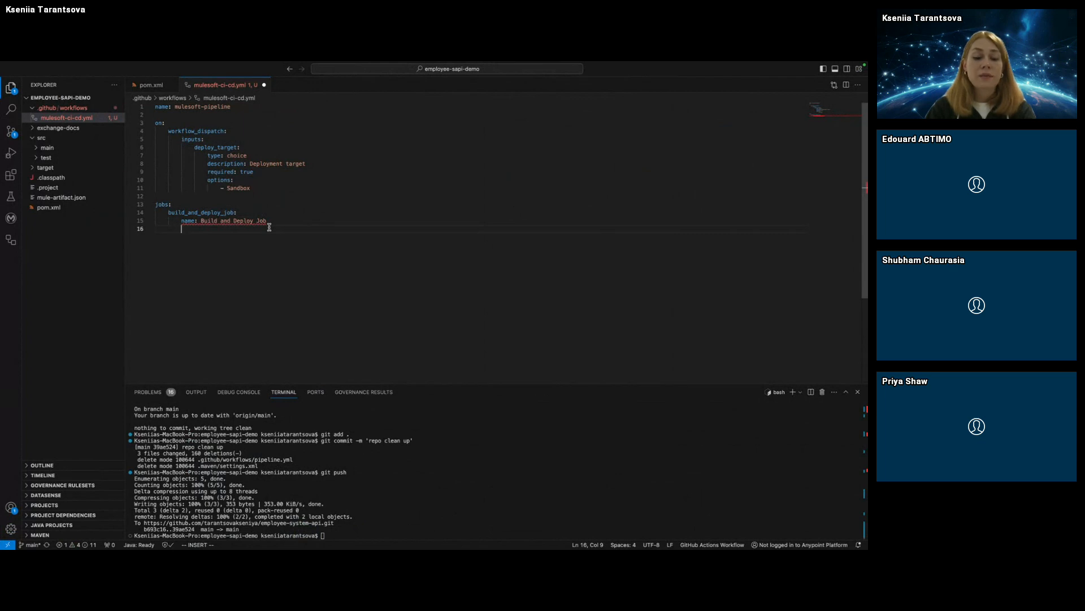
Set runs-on to ubuntu-latest for build_and_deploy_job and add a steps: key below it.
{"action": "type", "text": "runs-on"}
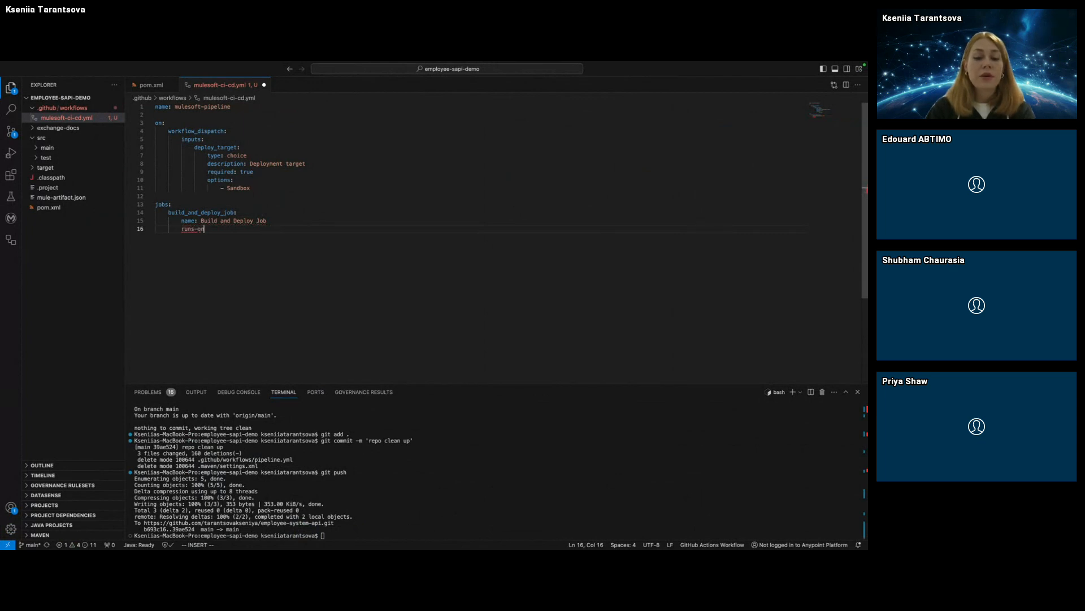
{"action": "type", "text": ": ubuntu-latest"}
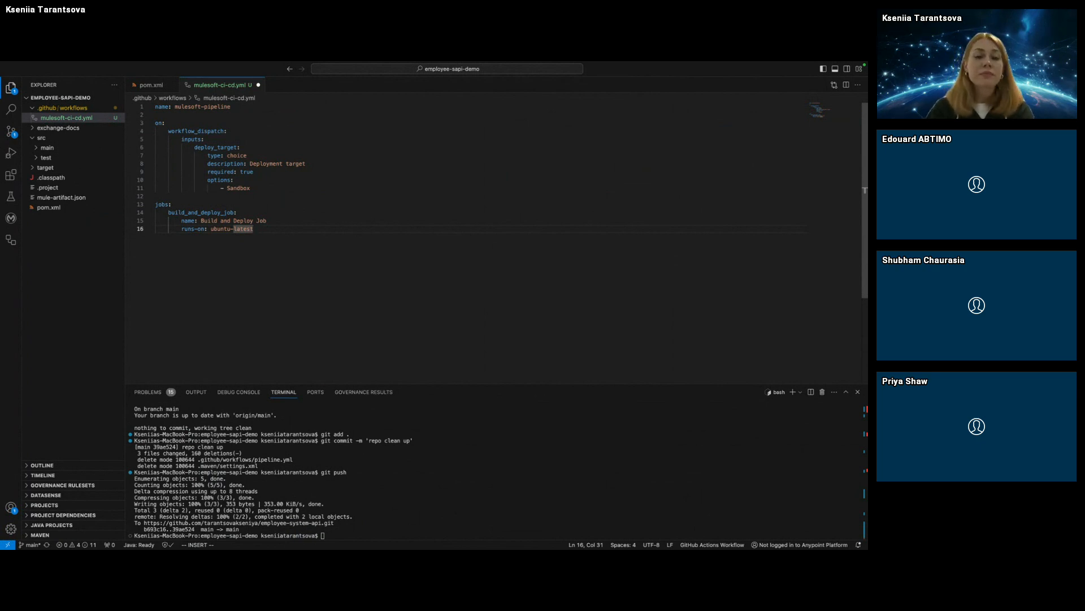
{"action": "key", "text": "Return"}
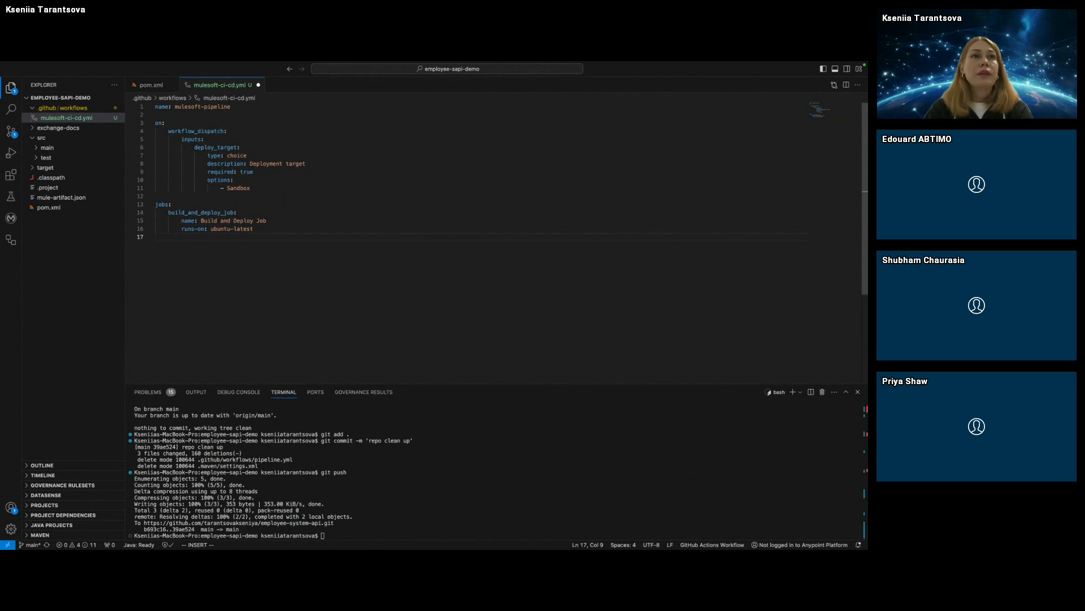
{"action": "type", "text": "steps"}
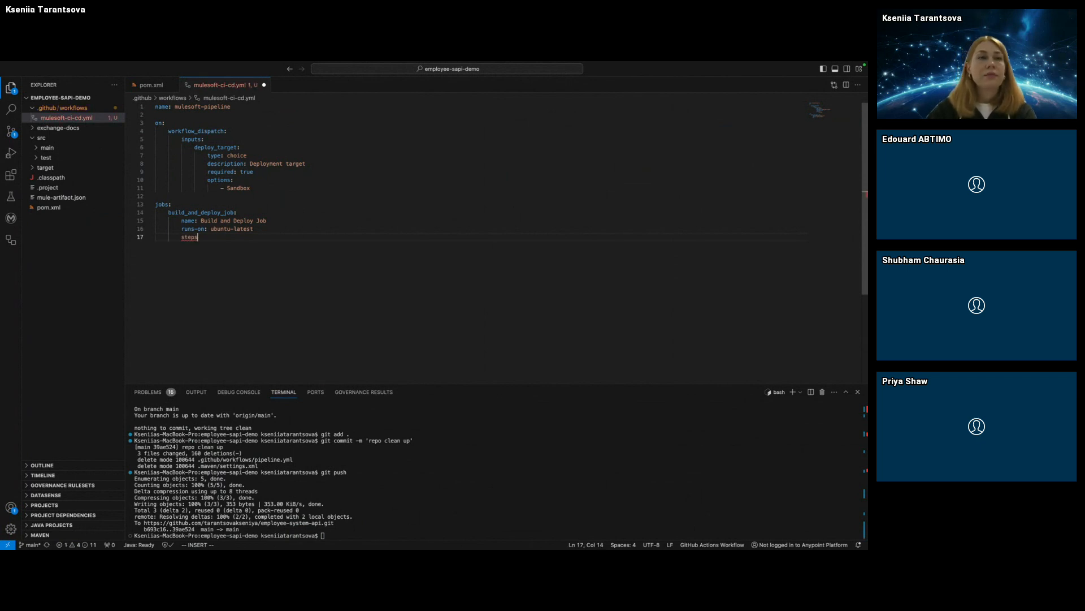
{"action": "type", "text": ":"}
{"action": "key", "text": "Return"}
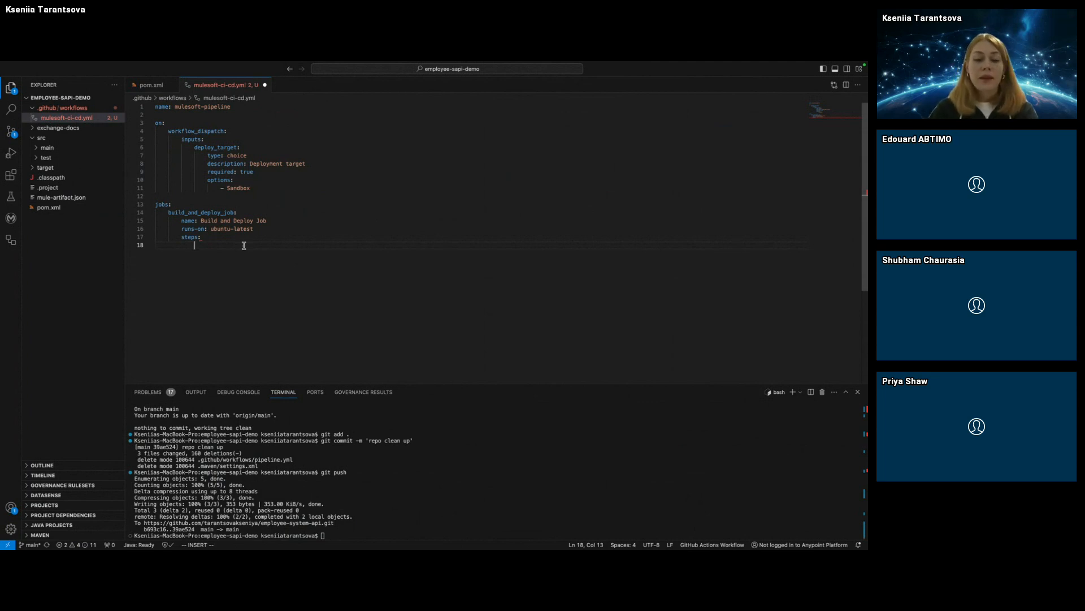
Under steps, add a first list item with the name "Get the code" and start a new line below it.
{"action": "type", "text": "- nam"}
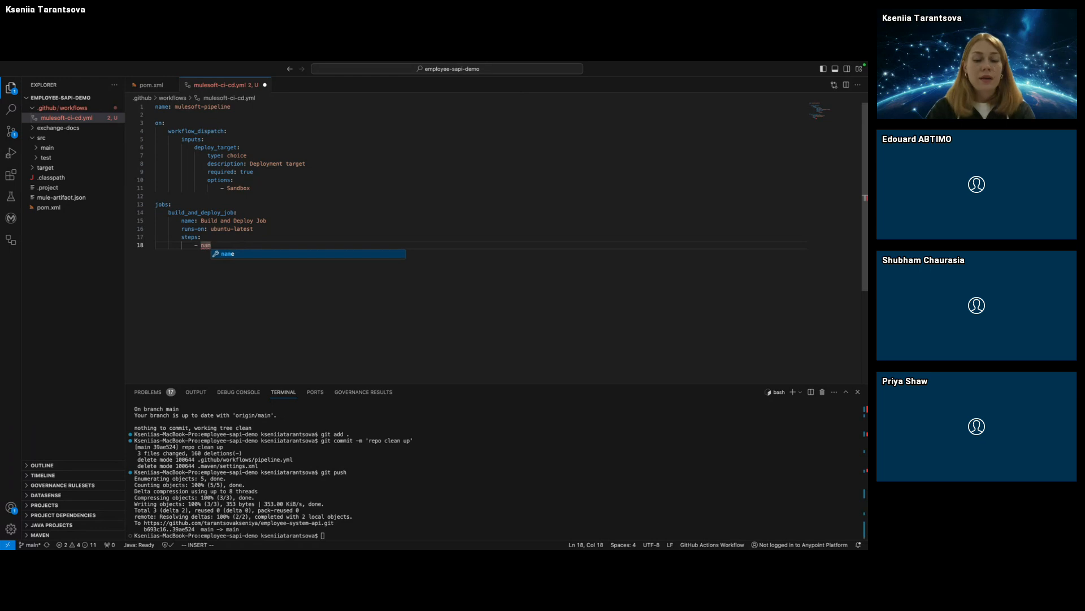
{"action": "type", "text": "e: Get the cpd"}
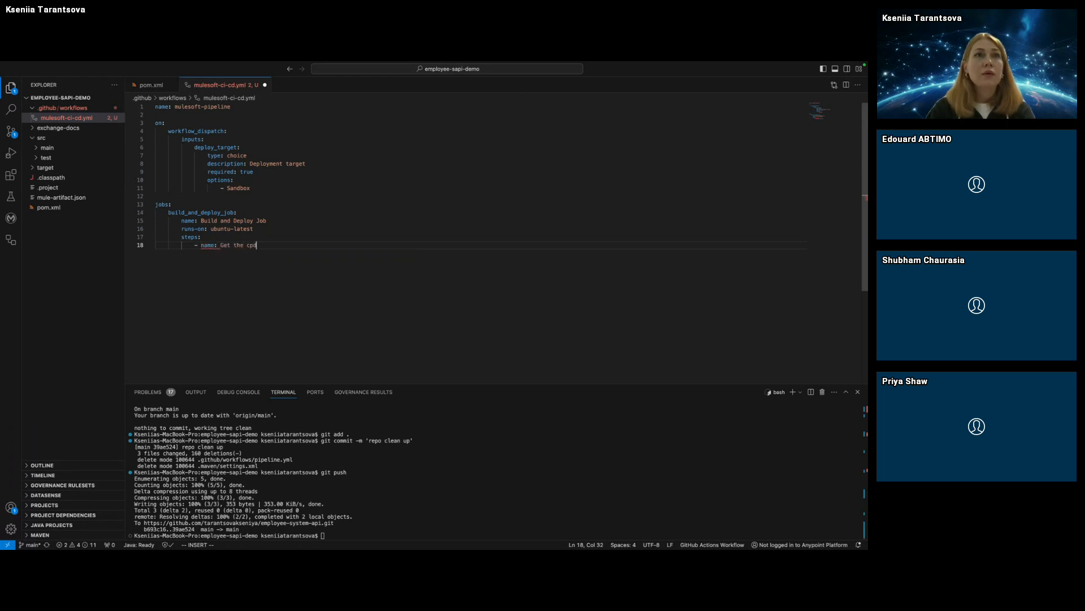
{"action": "key", "text": "BackSpace"}
{"action": "key", "text": "BackSpace"}
{"action": "type", "text": "ode"}
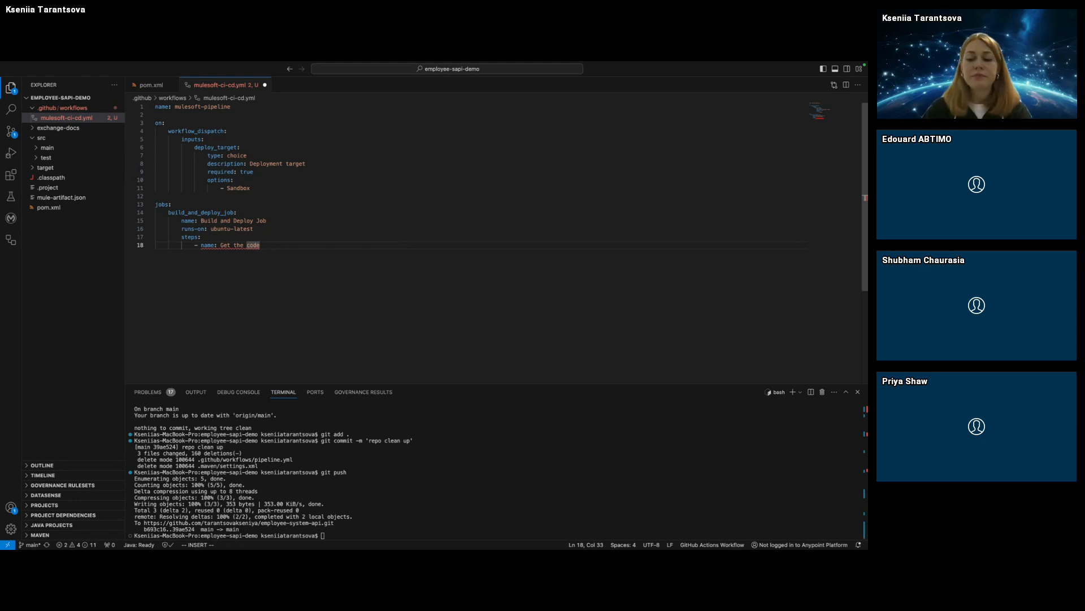
{"action": "key", "text": "Return"}
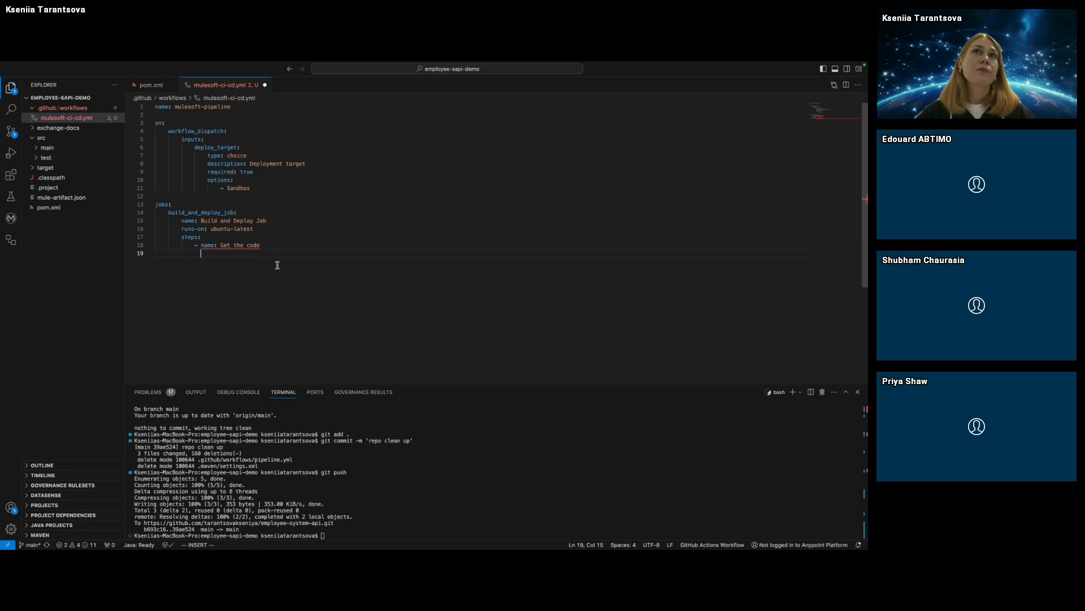
Switch to the browser and browse the list of all actions in the GitHub Marketplace, starting from the Checkout action's page.
{"action": "key", "text": "ctrl+Right"}
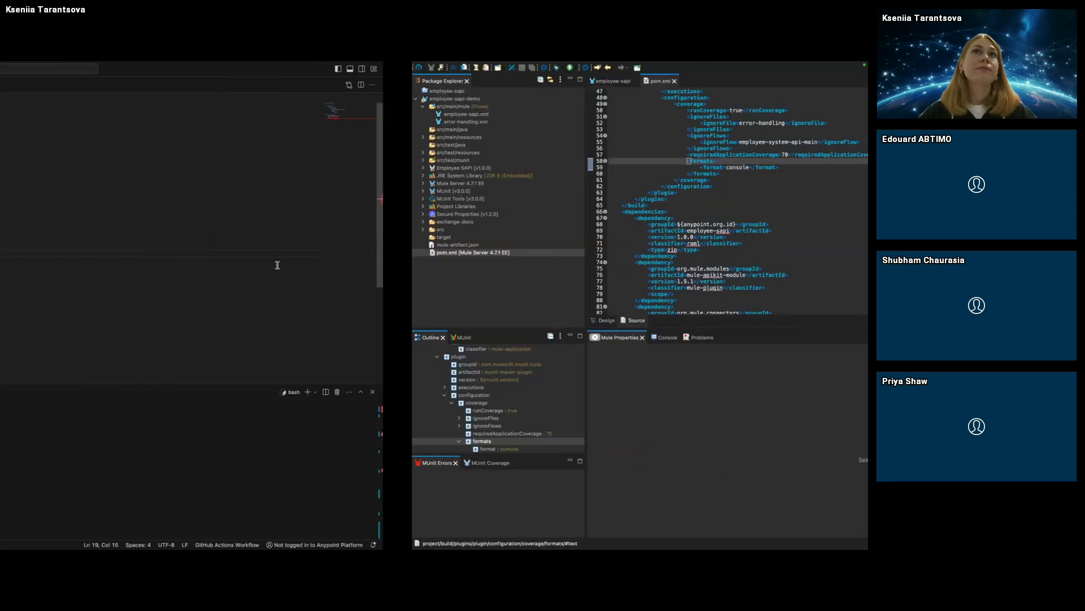
{"action": "key", "text": "ctrl+Left"}
{"action": "key", "text": "ctrl+Left"}
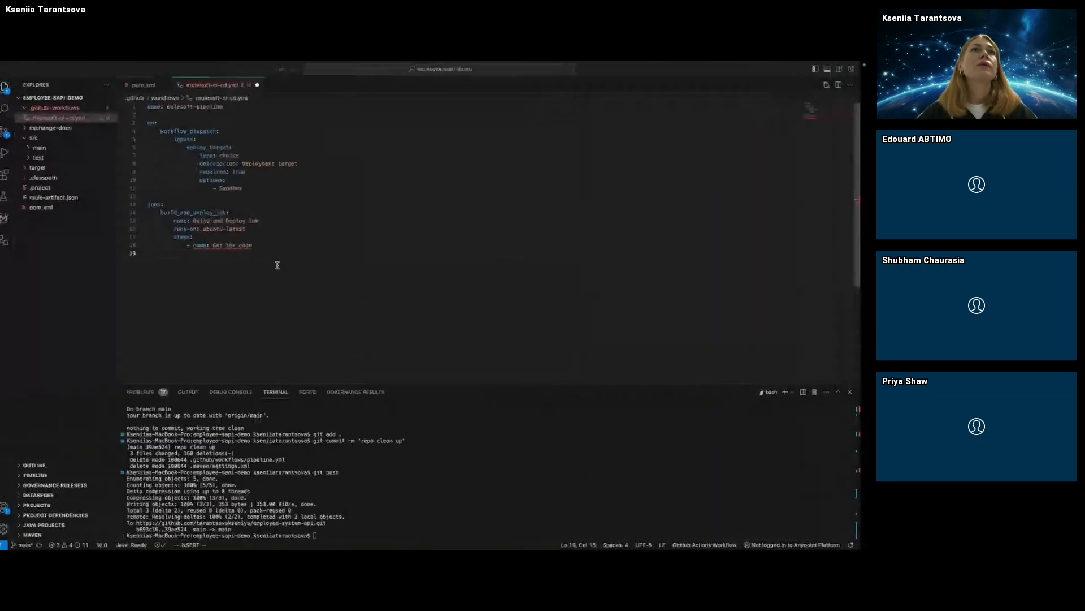
{"action": "left_click", "coordinate": [134, 71]}
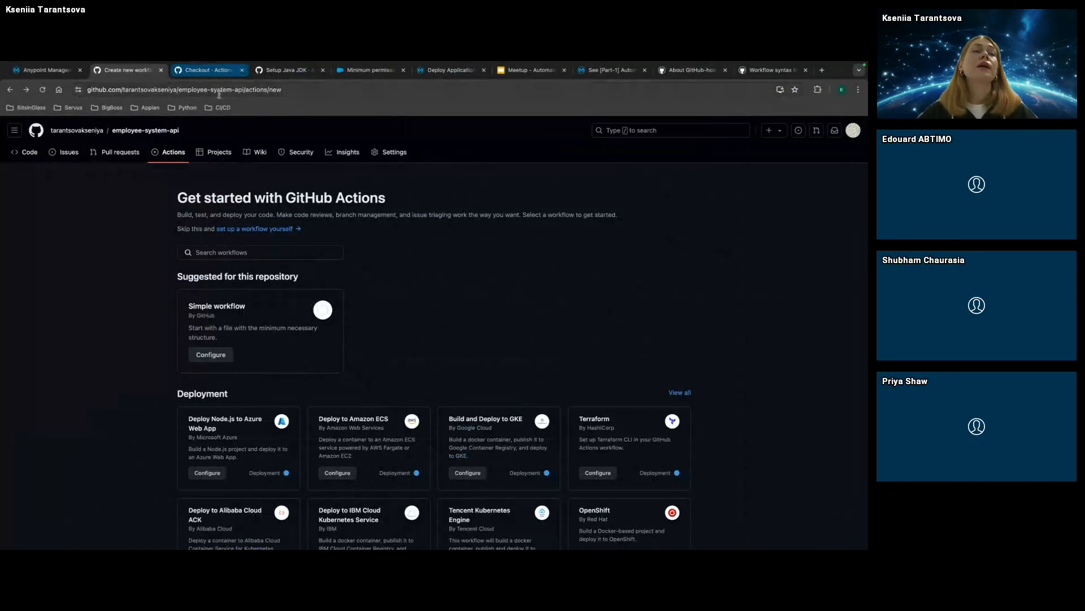
{"action": "left_click", "coordinate": [217, 72]}
{"action": "scroll", "coordinate": [426, 195], "scroll_direction": "up", "scroll_amount": 5}
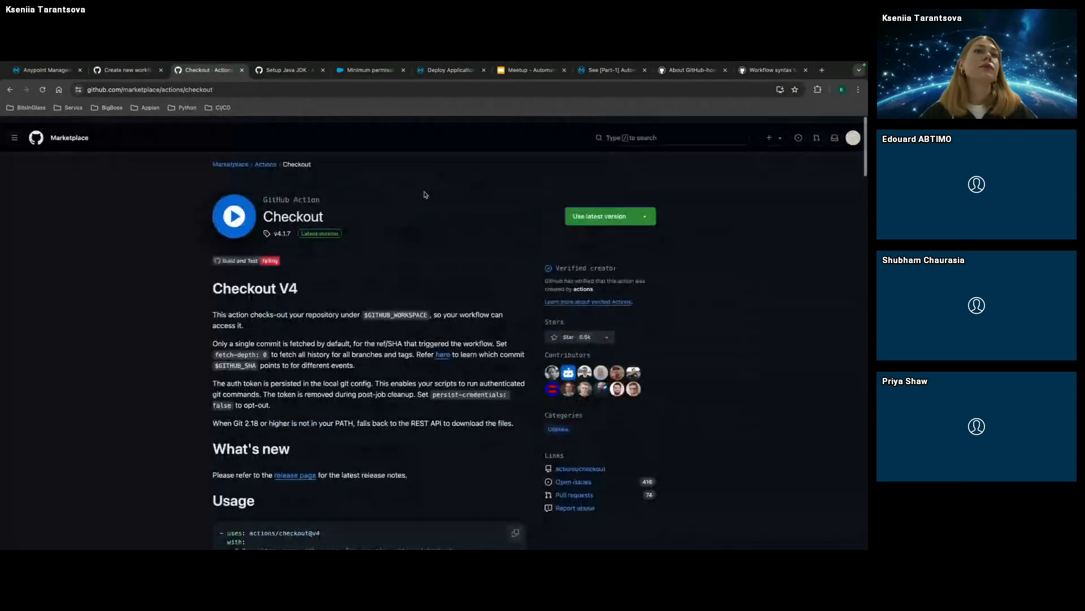
{"action": "left_click", "coordinate": [13, 89]}
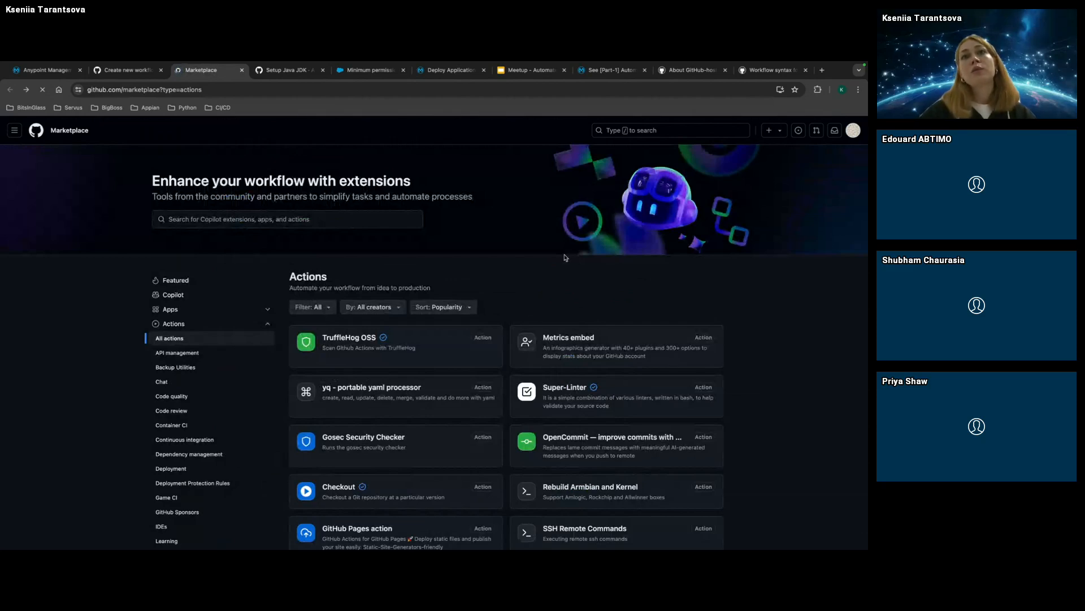
{"action": "scroll", "coordinate": [822, 368], "scroll_direction": "down", "scroll_amount": 1}
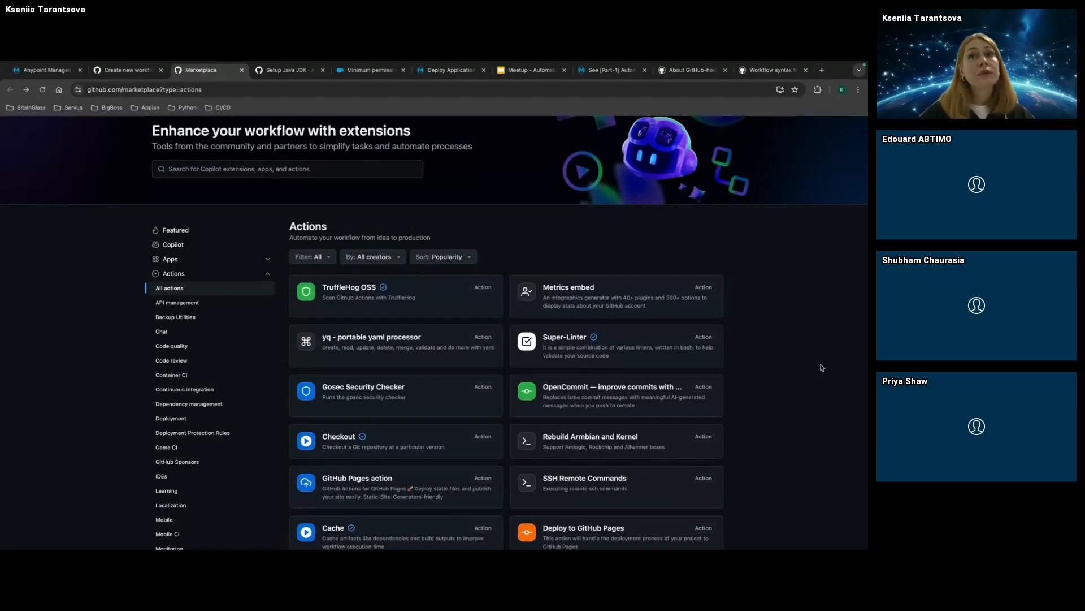
{"action": "scroll", "coordinate": [822, 368], "scroll_direction": "down", "scroll_amount": 1}
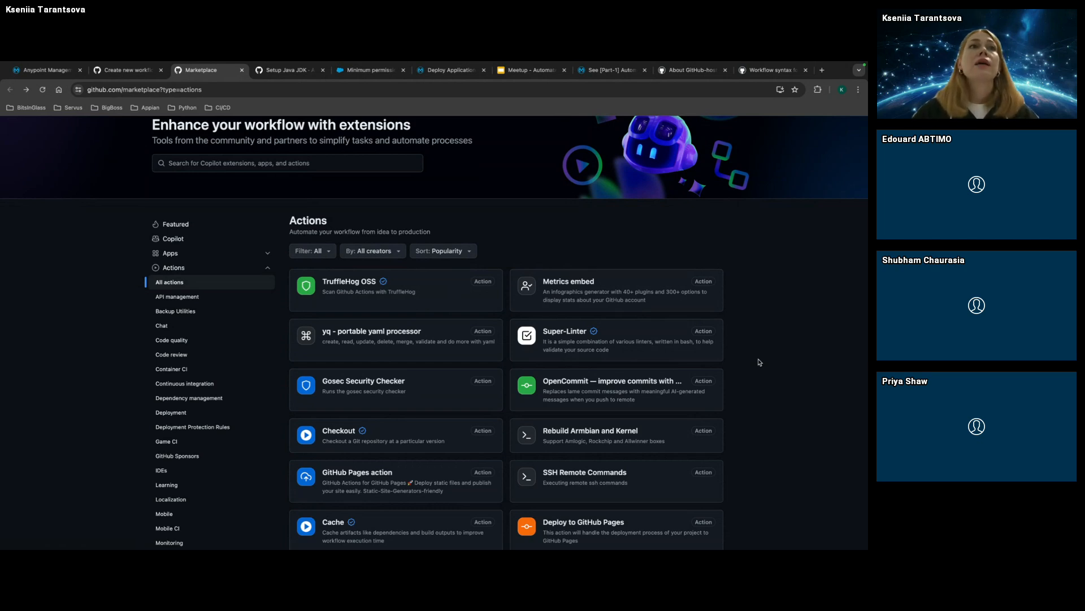
{"action": "scroll", "coordinate": [759, 362], "scroll_direction": "up", "scroll_amount": 1}
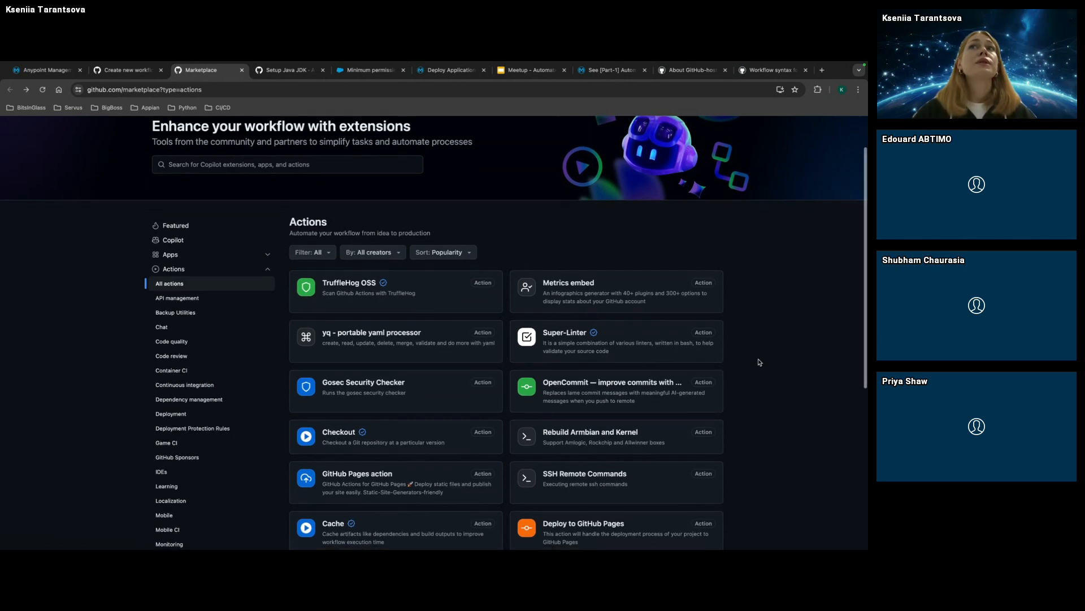
{"action": "scroll", "coordinate": [759, 362], "scroll_direction": "up", "scroll_amount": 1}
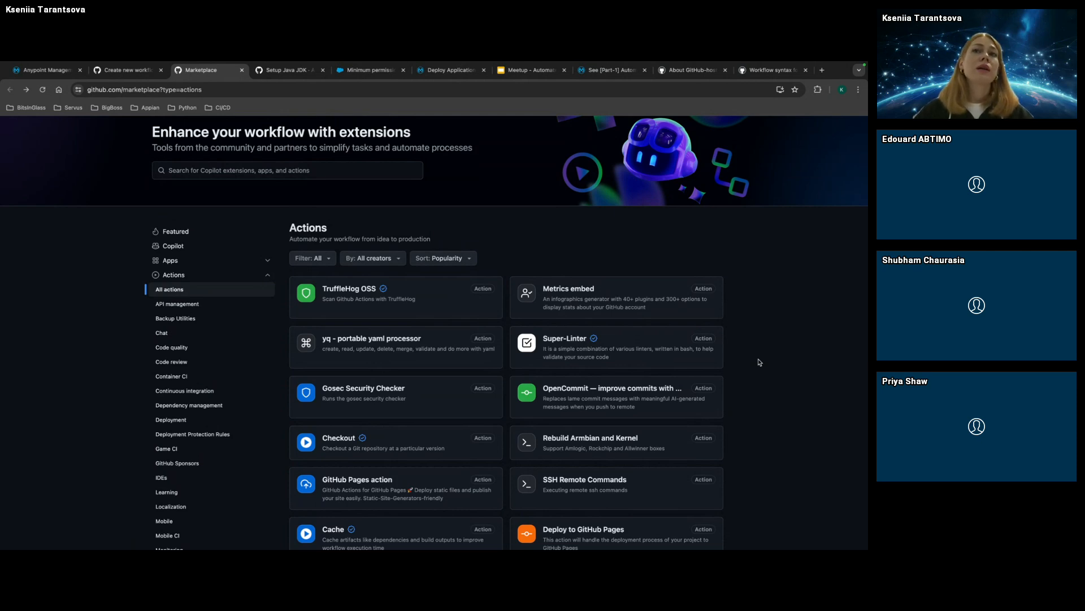
{"action": "scroll", "coordinate": [759, 362], "scroll_direction": "down", "scroll_amount": 1}
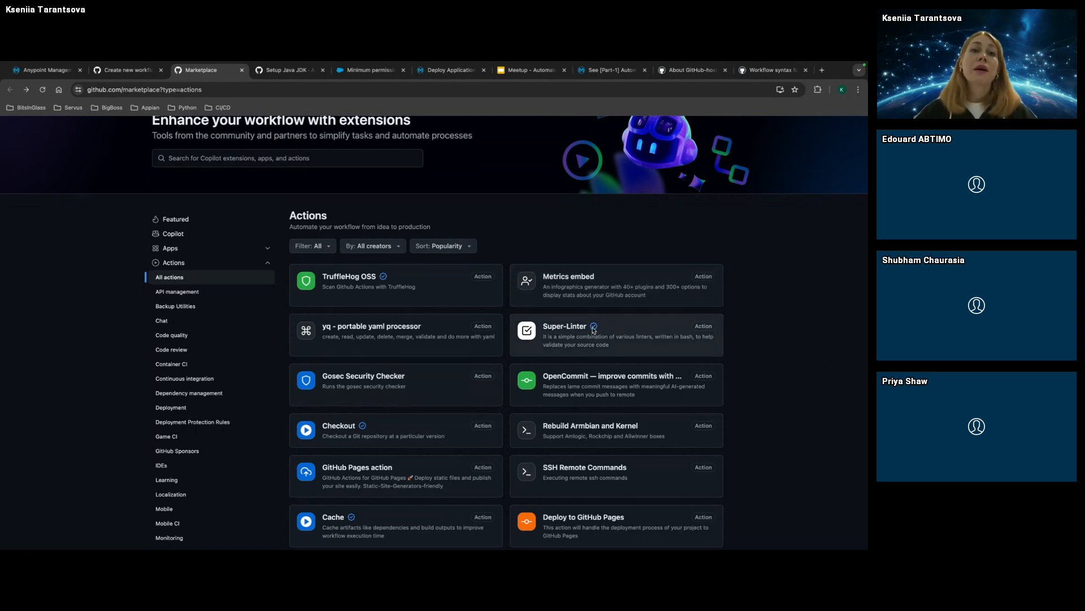
{"action": "scroll", "coordinate": [467, 529], "scroll_direction": "down", "scroll_amount": 4}
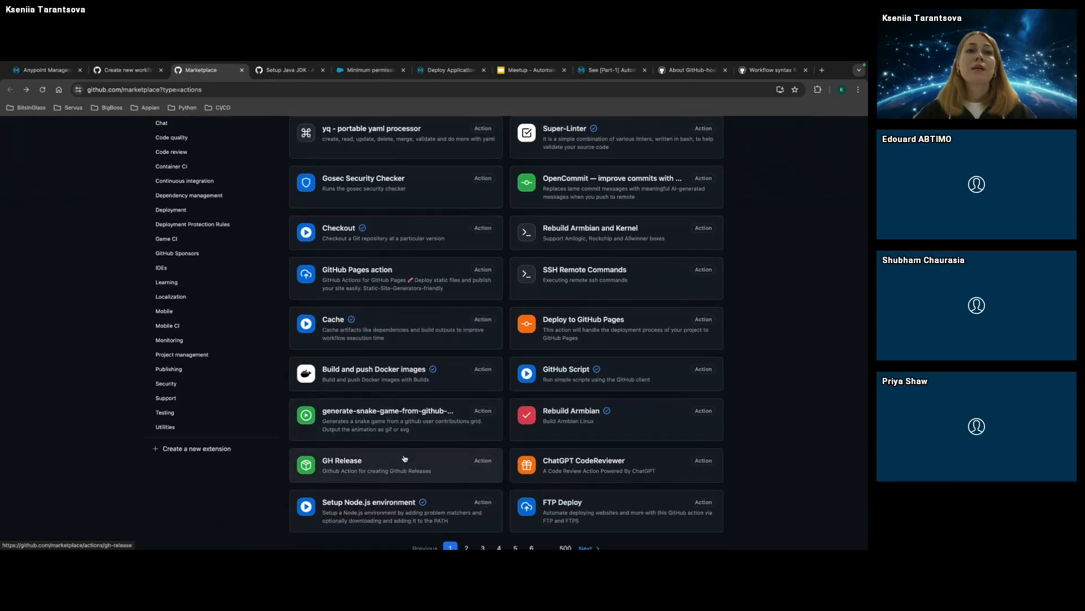
Examine the generate-snake-game-from-github-contribution-grid action and its source repository, then return to the Marketplace actions list.
{"action": "left_click", "coordinate": [429, 421]}
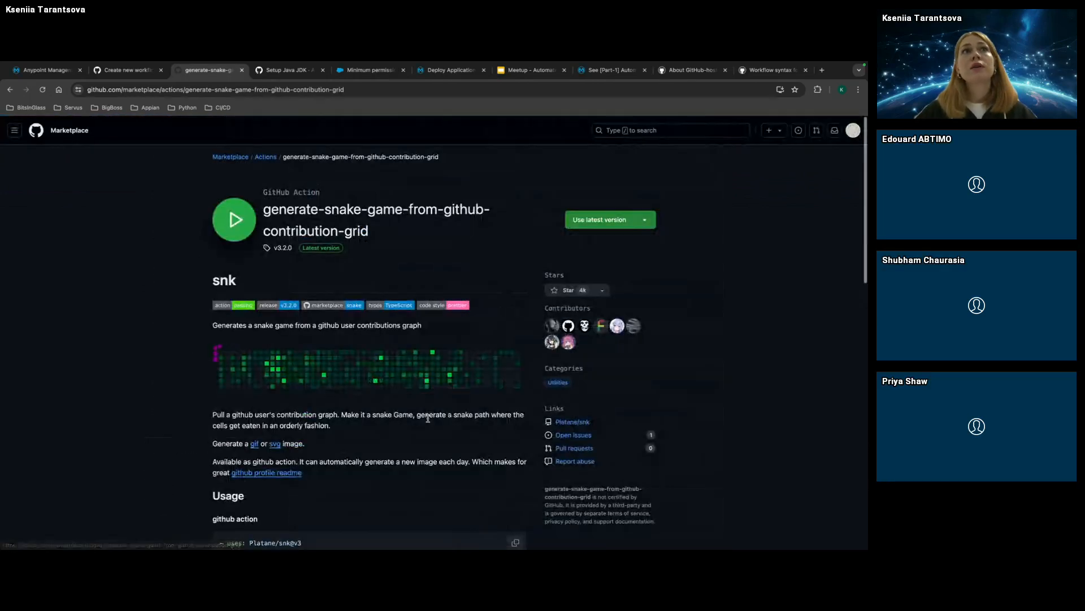
{"action": "scroll", "coordinate": [673, 417], "scroll_direction": "down", "scroll_amount": 1}
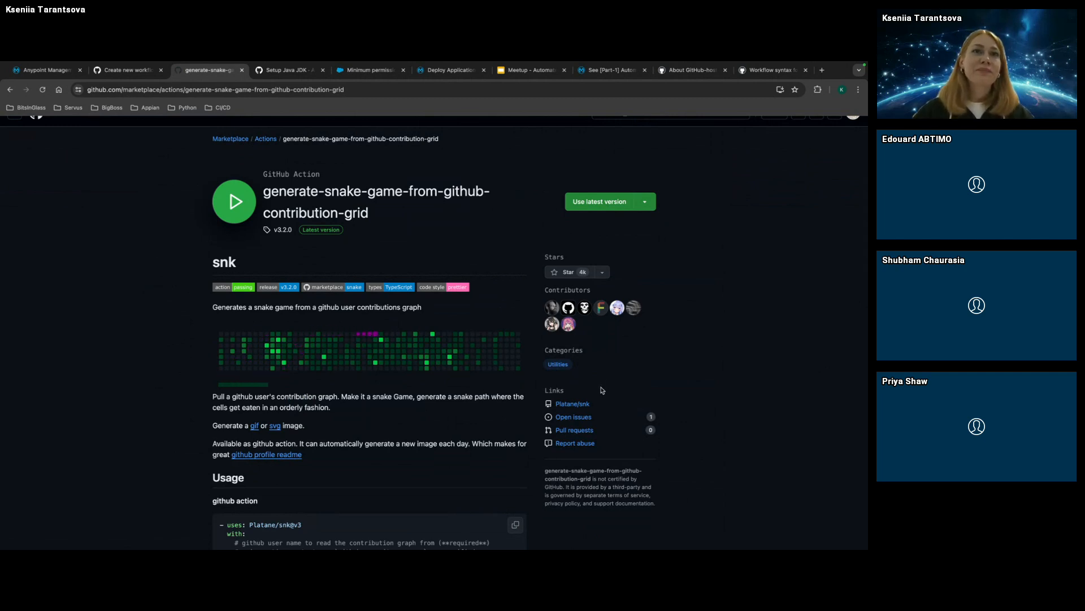
{"action": "left_click", "coordinate": [562, 407]}
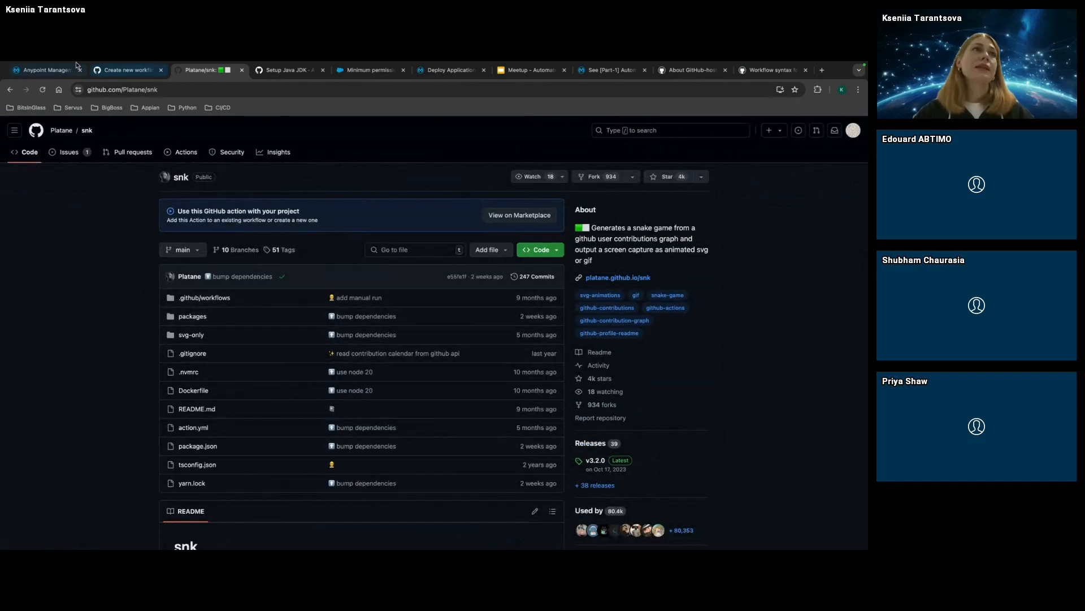
{"action": "left_click", "coordinate": [8, 90]}
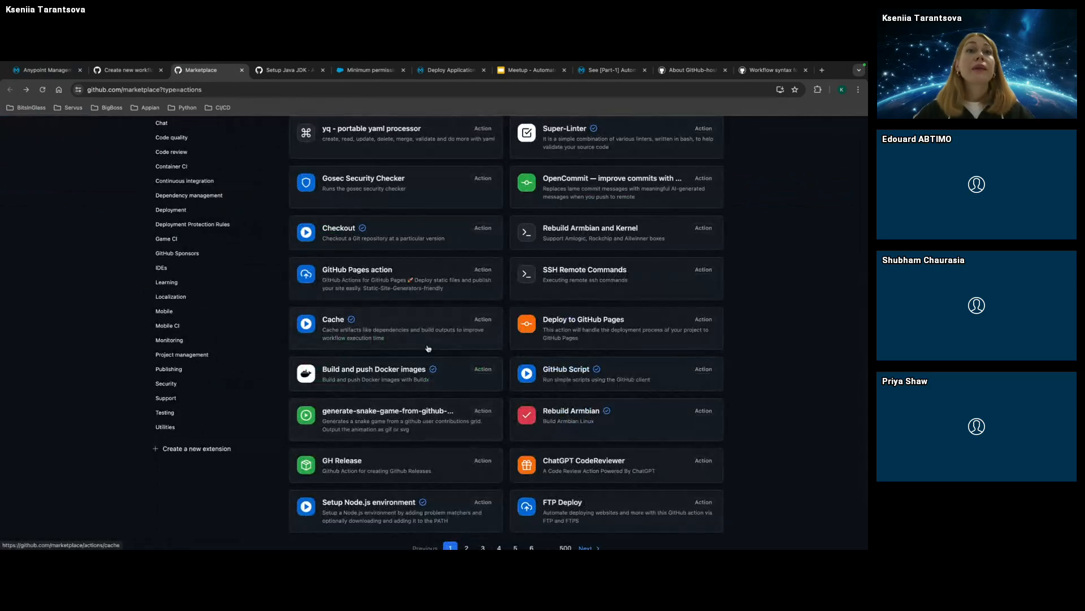
Open the Checkout action in the Marketplace and copy the line uses: actions/checkout@v4 from its Usage example.
{"action": "left_click", "coordinate": [347, 247]}
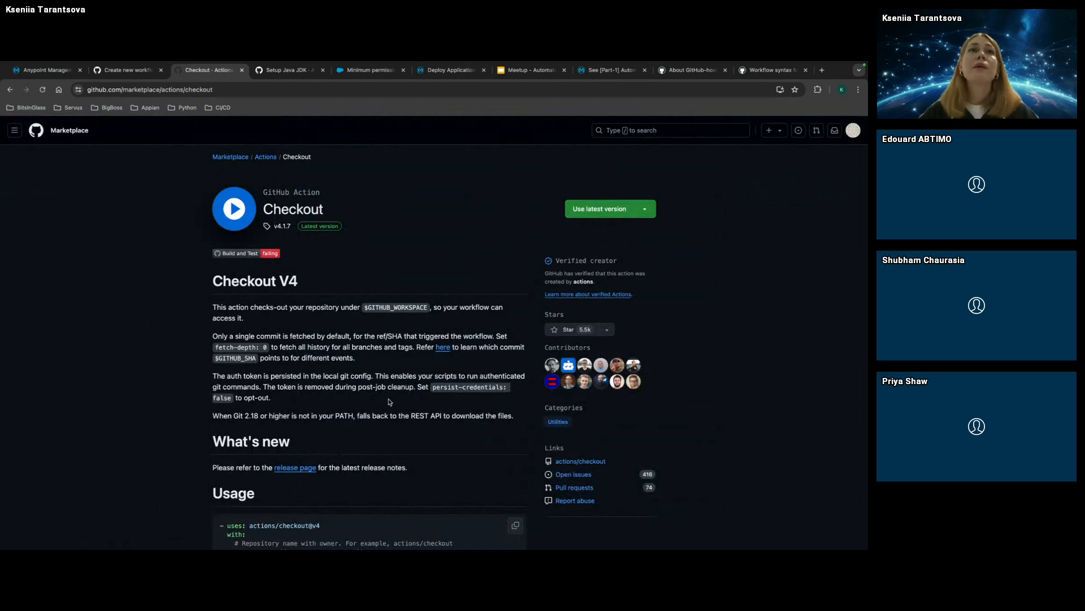
{"action": "scroll", "coordinate": [390, 401], "scroll_direction": "down", "scroll_amount": 1}
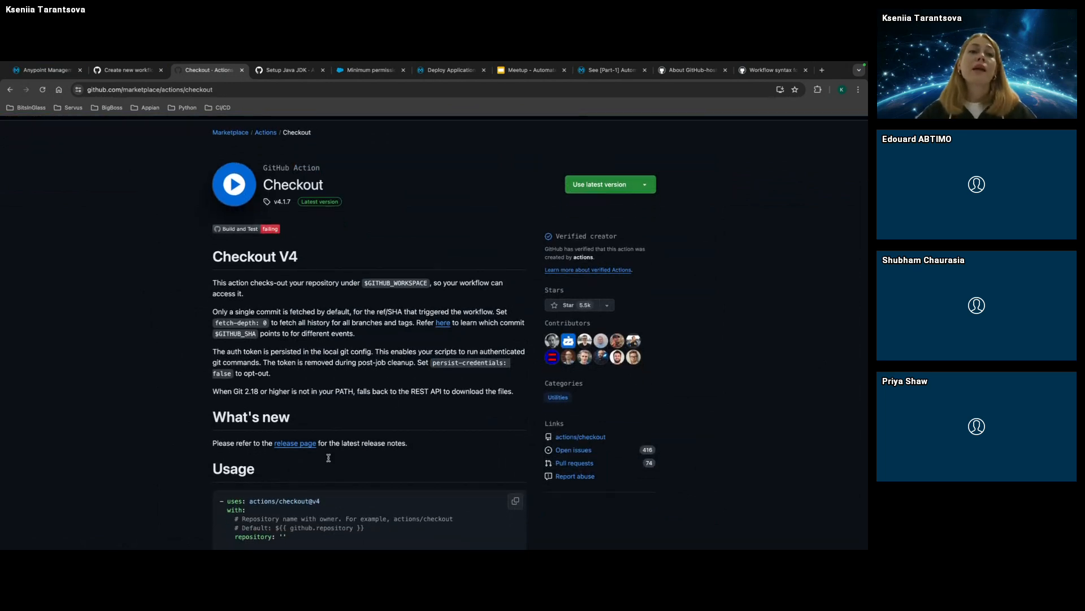
{"action": "scroll", "coordinate": [251, 503], "scroll_direction": "down", "scroll_amount": 1}
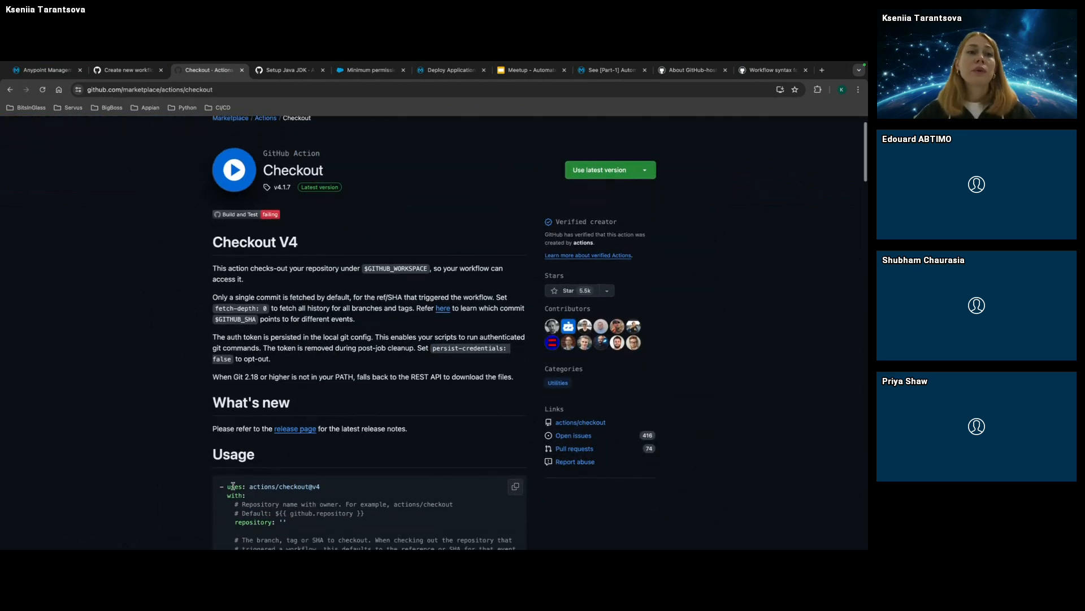
{"action": "scroll", "coordinate": [243, 494], "scroll_direction": "down", "scroll_amount": 3}
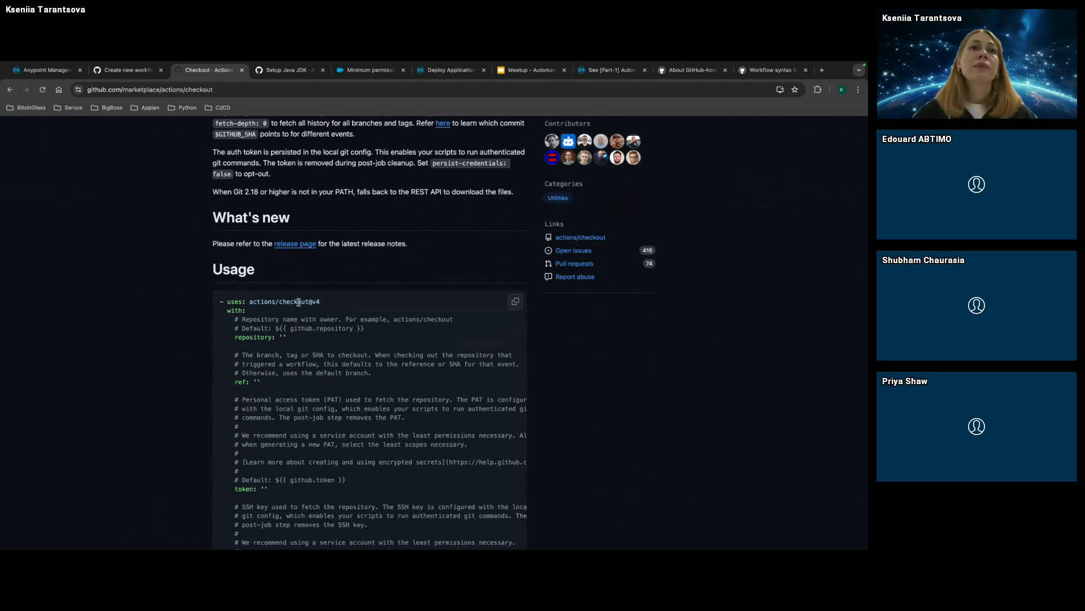
{"action": "left_click_drag", "start_coordinate": [321, 302], "coordinate": [227, 302]}
{"action": "key", "text": "super+c"}
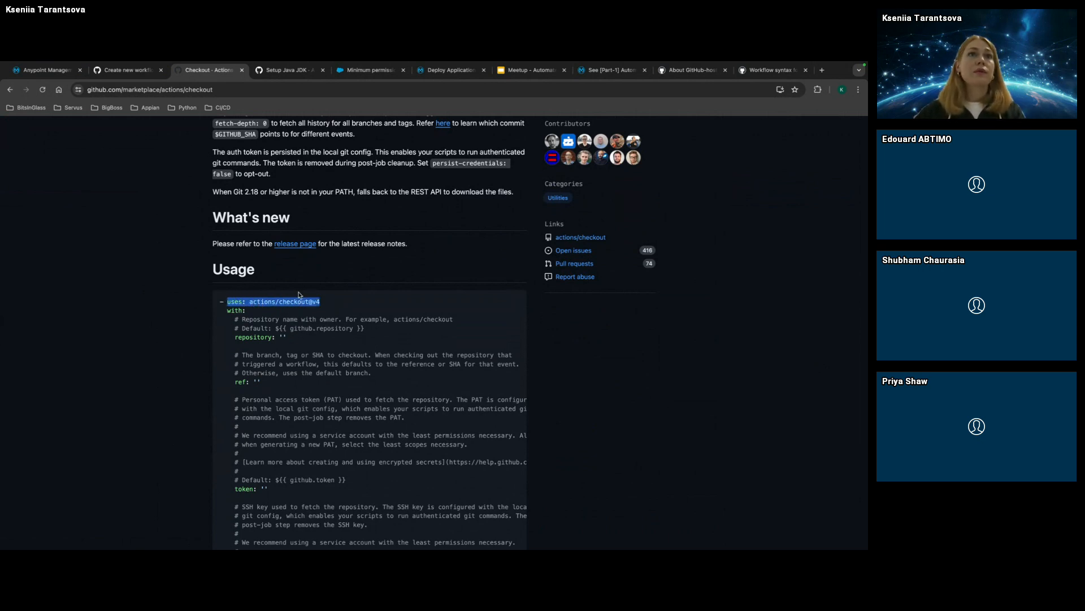
Return to VS Code, paste uses: actions/checkout@v4 into the "Get the code" step, and align it with the name key.
{"action": "key", "text": "ctrl+Right"}
{"action": "key", "text": "ctrl+Left"}
{"action": "key", "text": "ctrl+Right"}
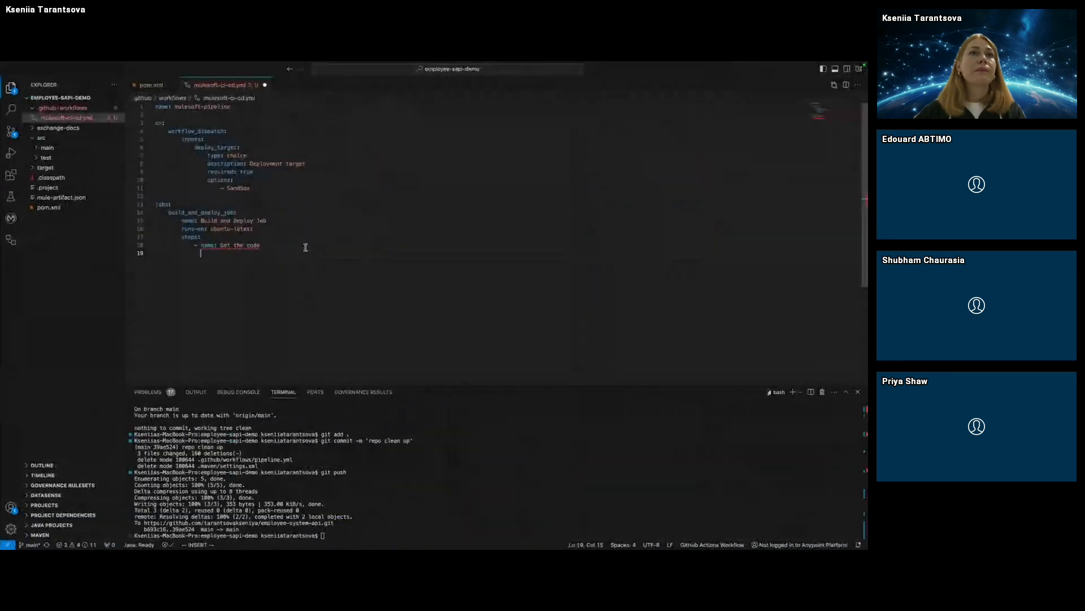
{"action": "key", "text": "super+v"}
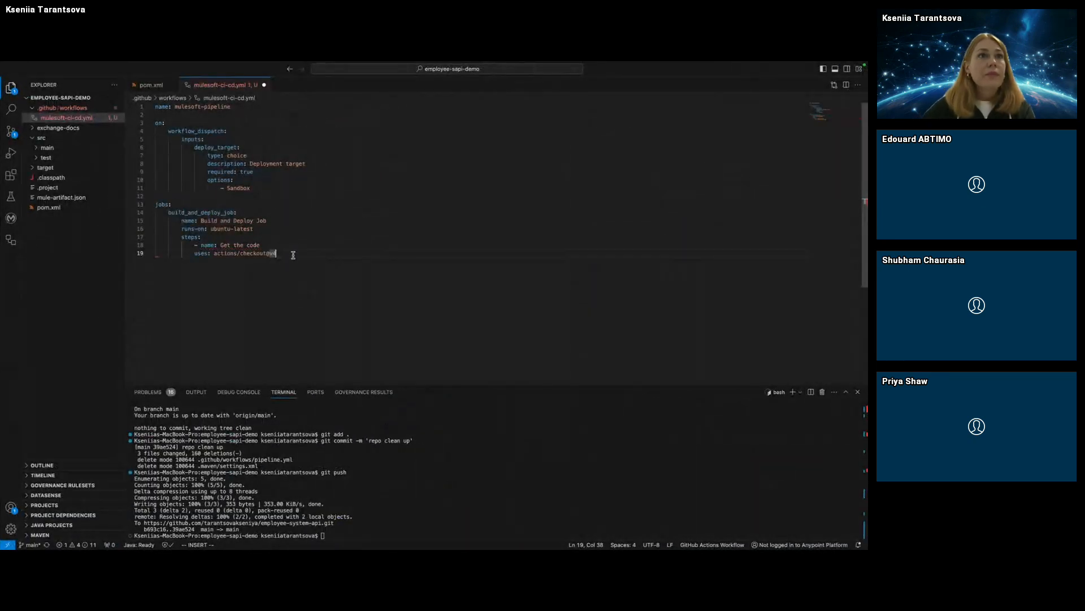
{"action": "left_click", "coordinate": [200, 254]}
{"action": "key", "text": "BackSpace"}
{"action": "key", "text": "BackSpace"}
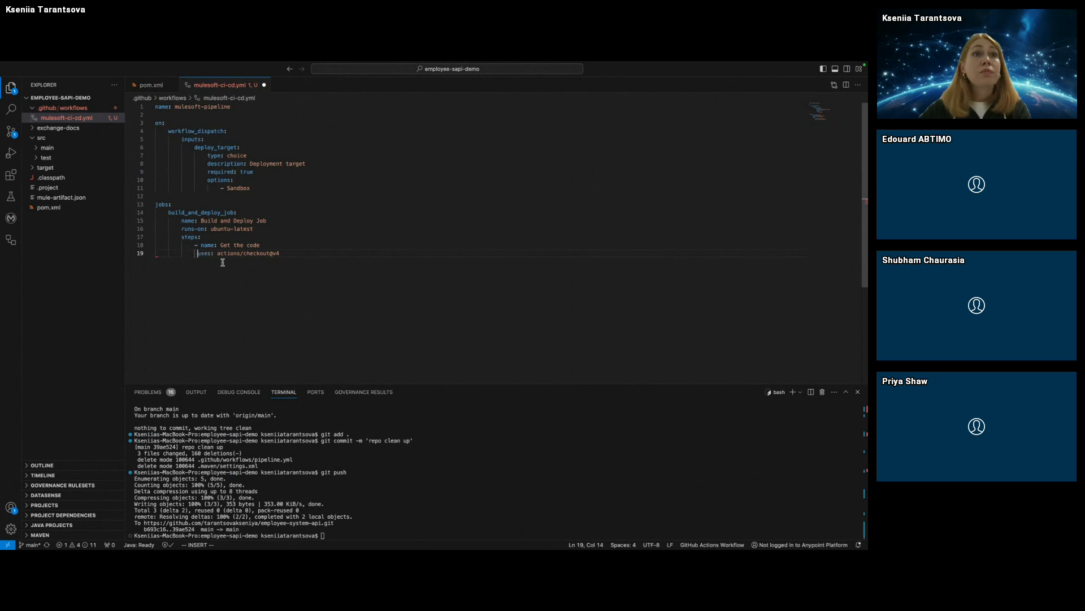
{"action": "left_click", "coordinate": [303, 254]}
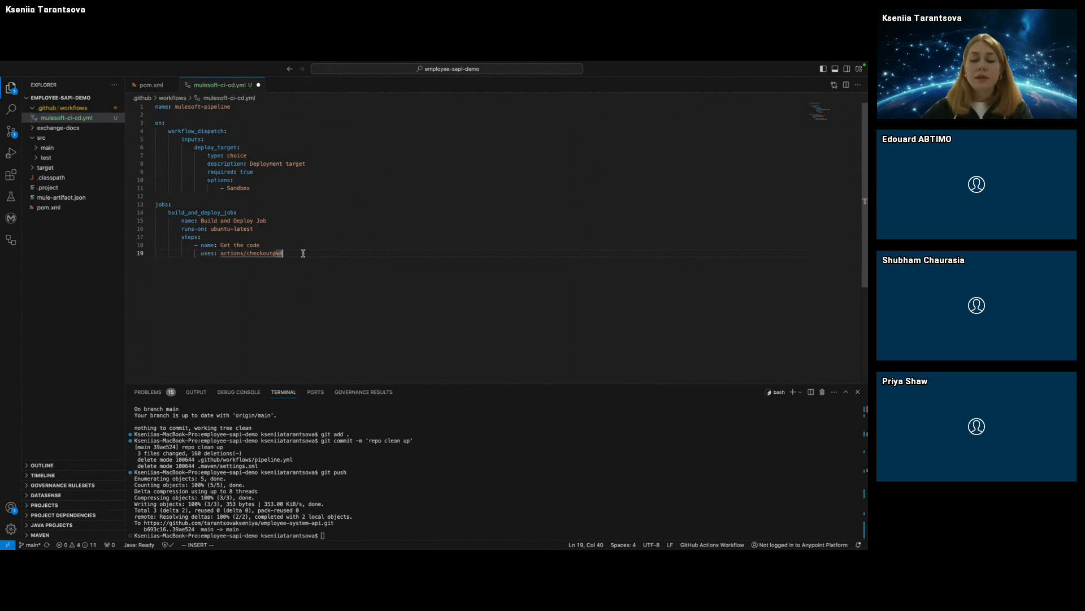
After a blank line, add a second workflow step with the name "Set Up Java" and start a new line below it.
{"action": "key", "text": "Return"}
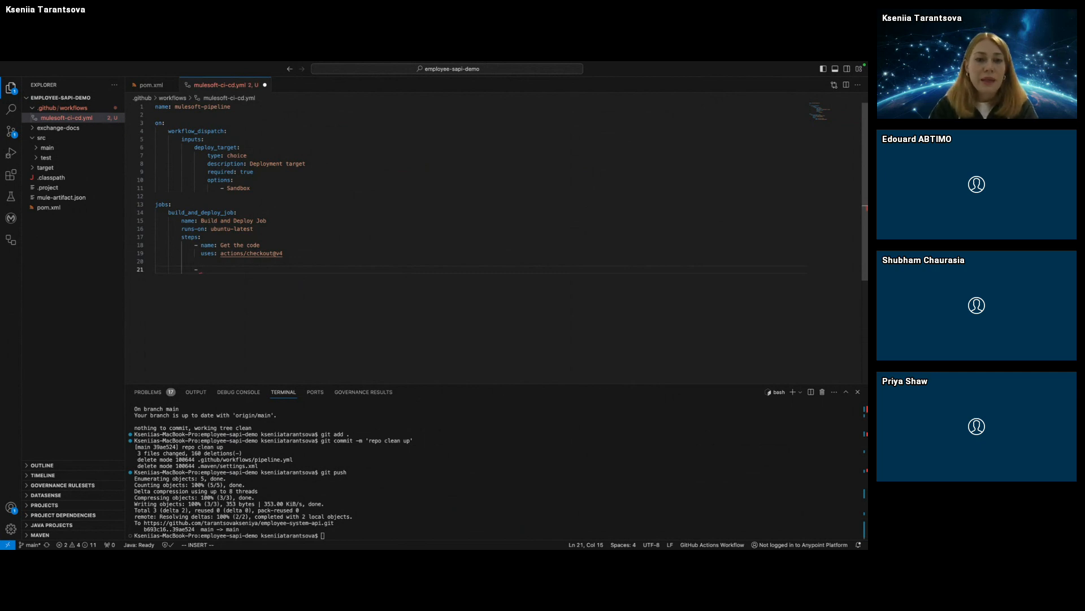
{"action": "type", "text": "name: "}
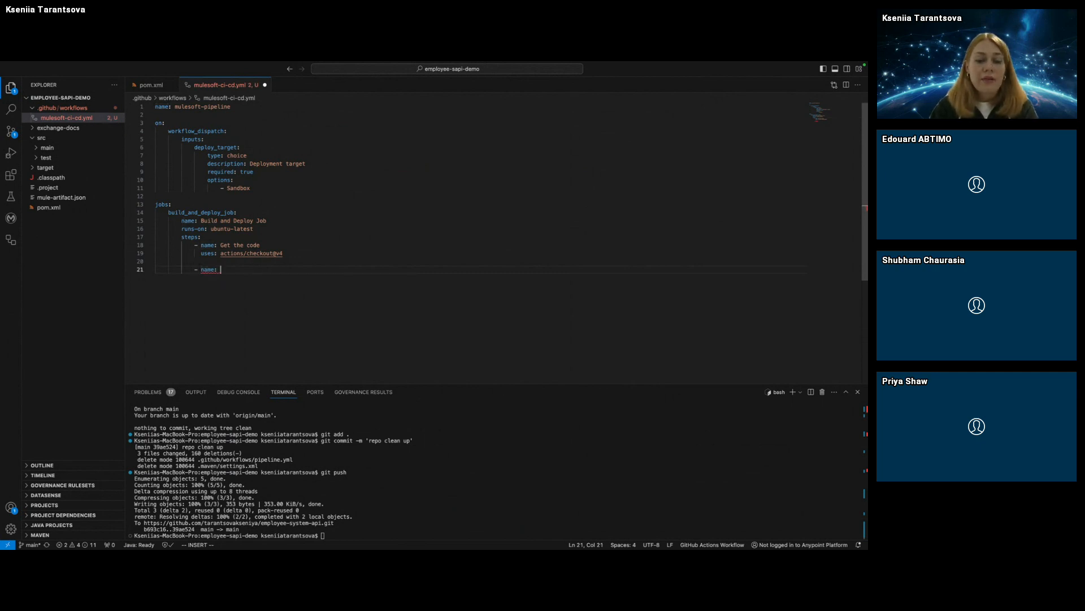
{"action": "type", "text": "Set Up Java"}
{"action": "key", "text": "Return"}
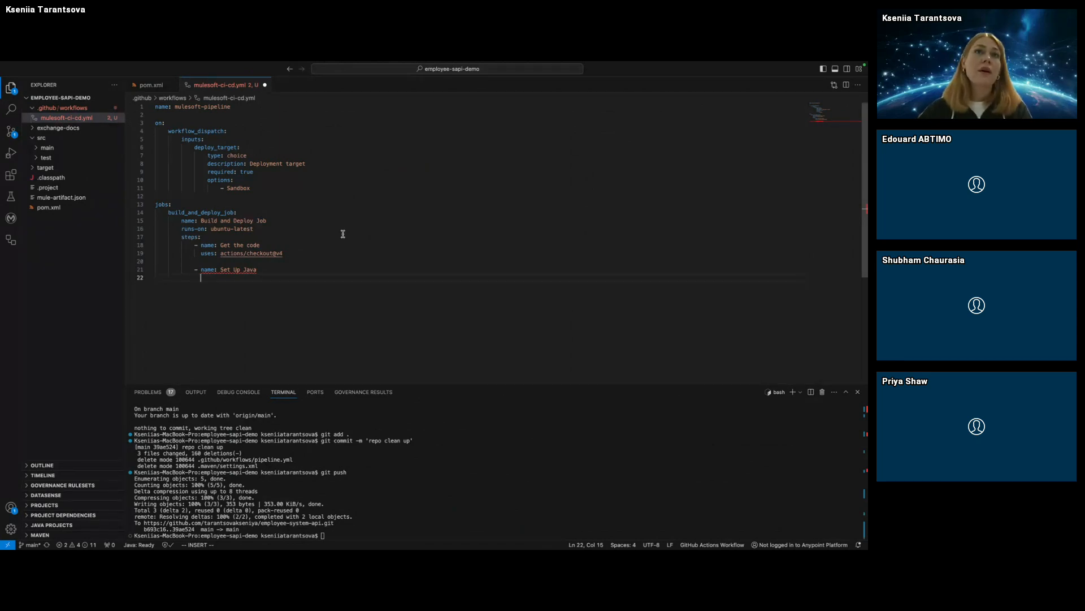
Switch to Chrome and examine the Setup Java JDK action's basic configuration, supported versions and distributions, and Maven dependency caching example.
{"action": "key", "text": "ctrl+Left"}
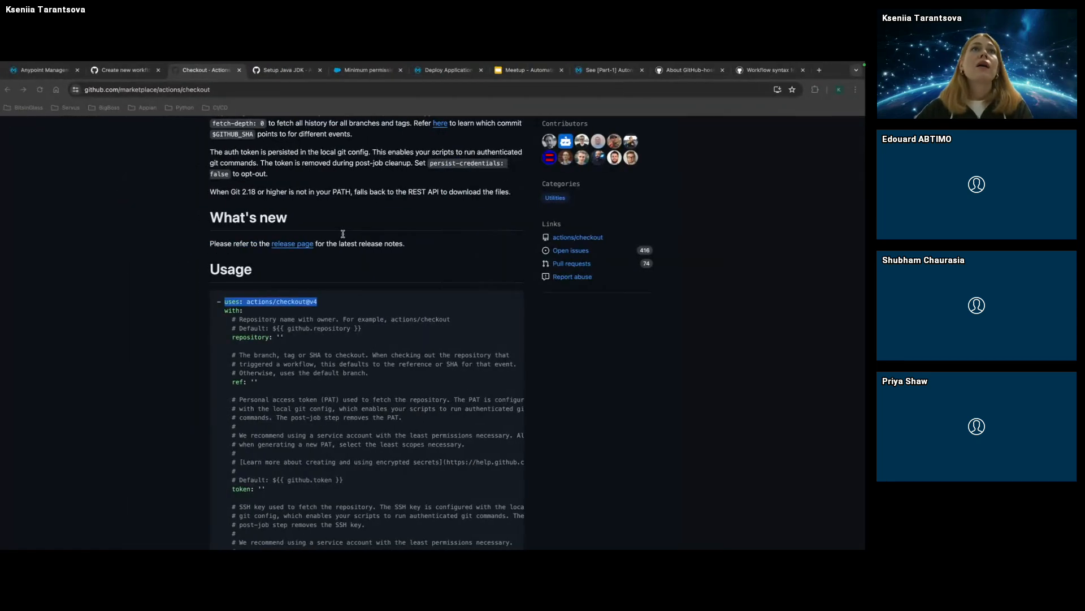
{"action": "key", "text": "ctrl+Tab"}
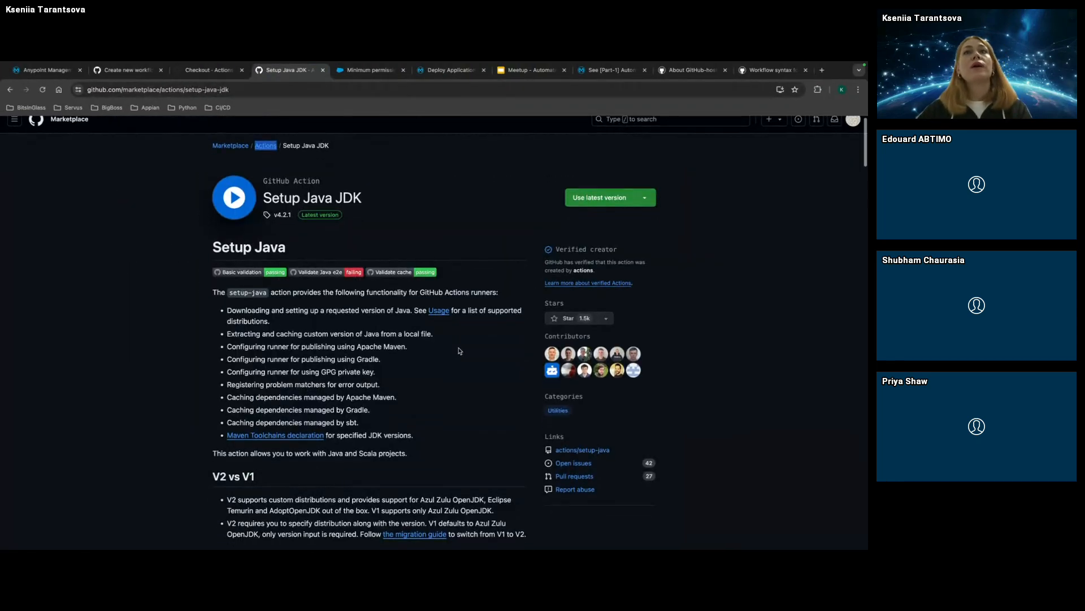
{"action": "scroll", "coordinate": [460, 351], "scroll_direction": "down", "scroll_amount": 5}
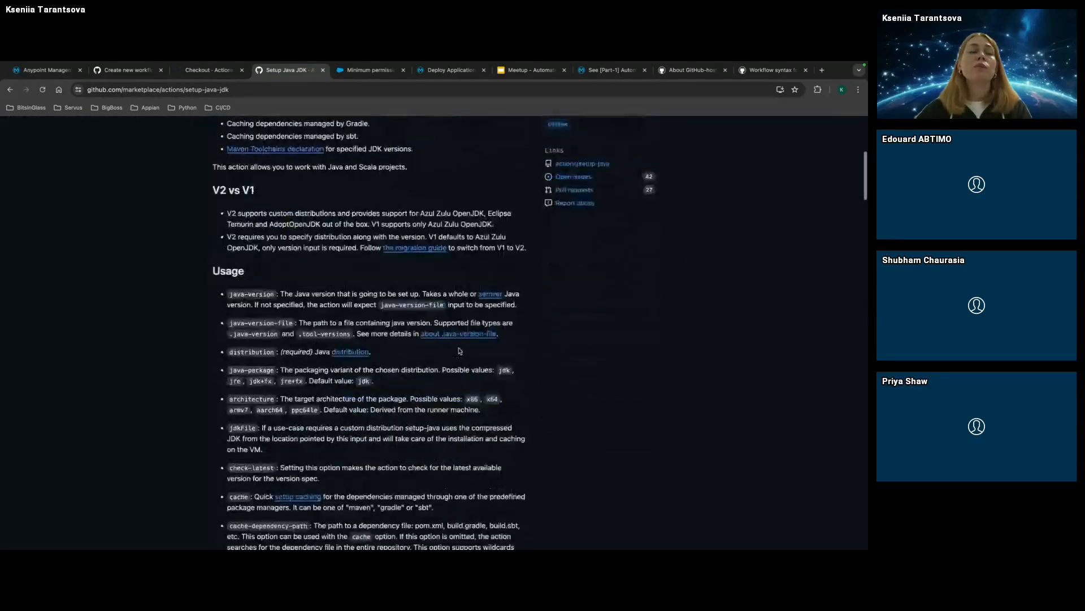
{"action": "scroll", "coordinate": [460, 352], "scroll_direction": "down", "scroll_amount": 15}
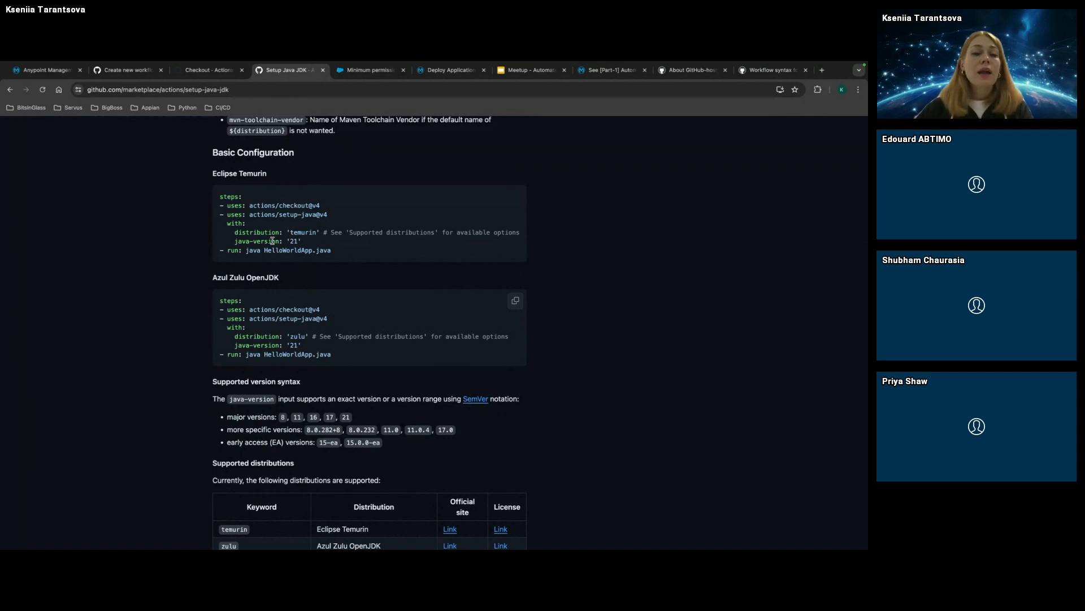
{"action": "scroll", "coordinate": [272, 241], "scroll_direction": "down", "scroll_amount": 5}
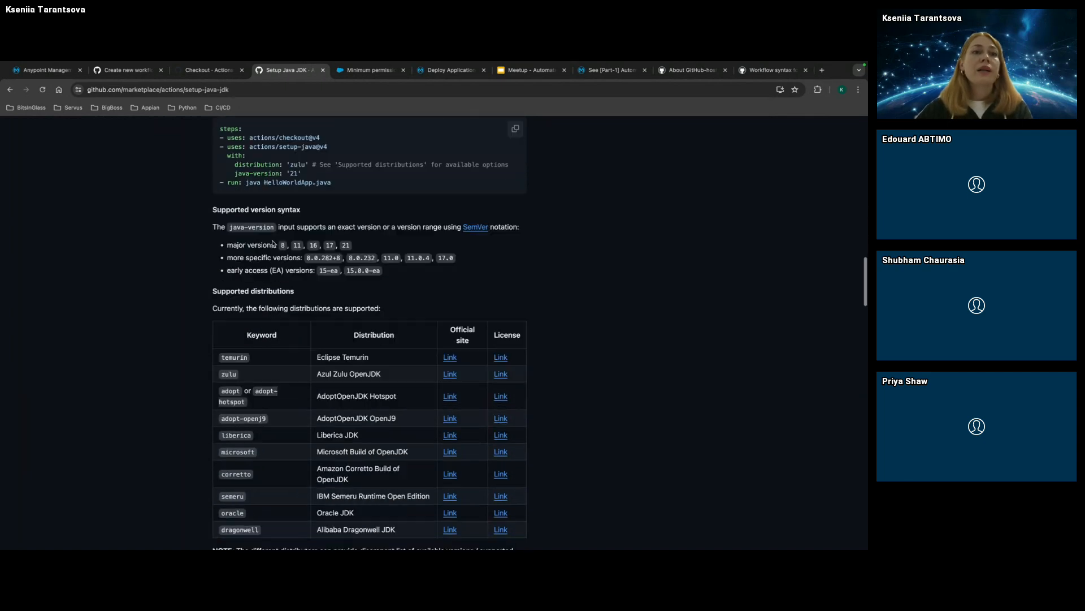
{"action": "scroll", "coordinate": [287, 362], "scroll_direction": "down", "scroll_amount": 10}
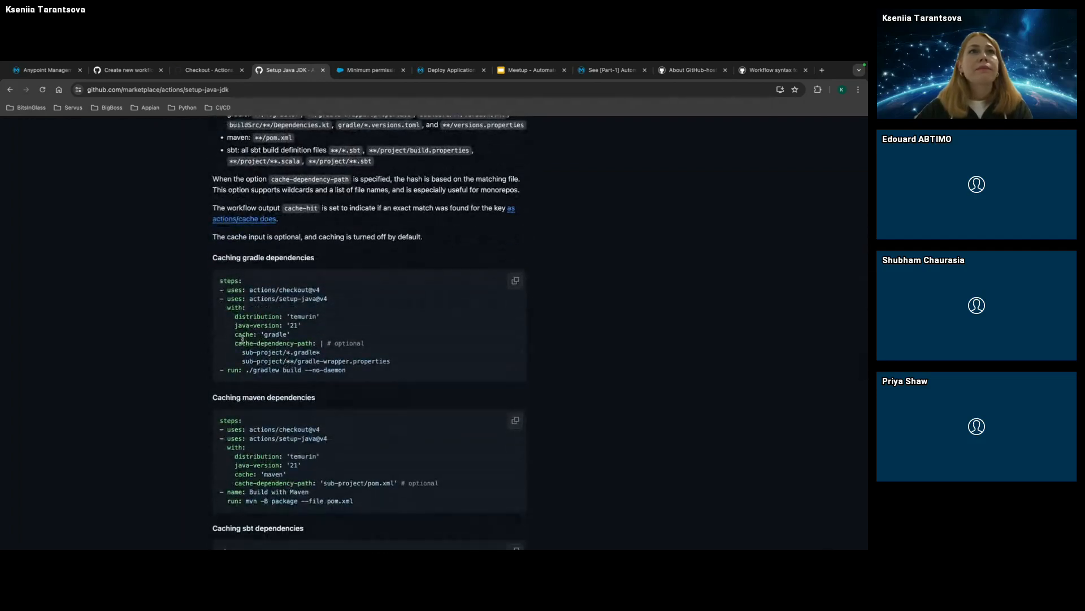
{"action": "scroll", "coordinate": [243, 339], "scroll_direction": "up", "scroll_amount": 1}
{"action": "scroll", "coordinate": [264, 368], "scroll_direction": "down", "scroll_amount": 2}
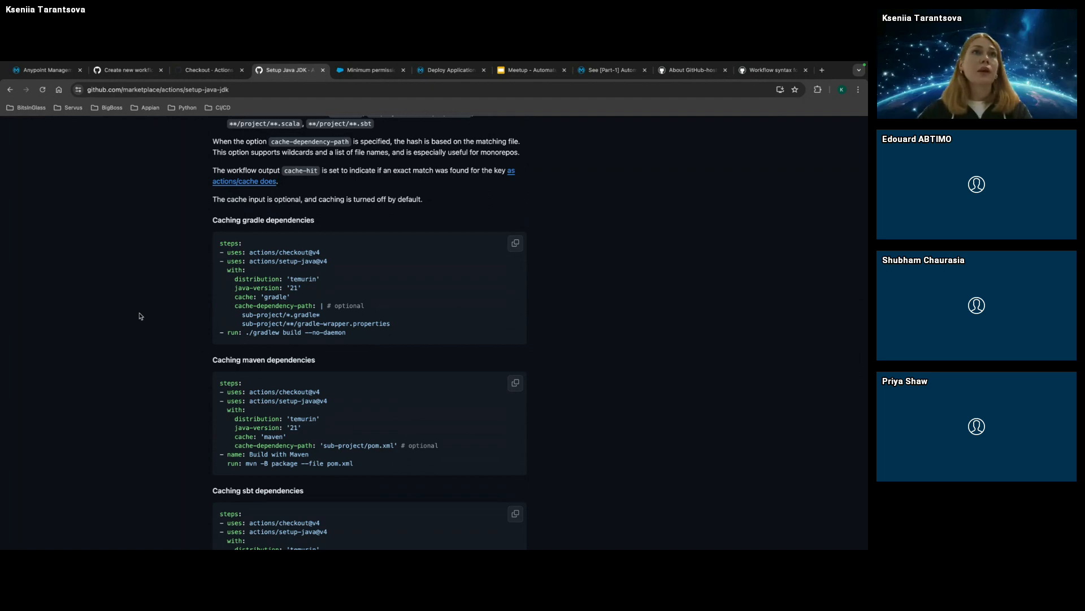
Return to VS Code and add uses: actions/setup-java@v4 to the "Set Up Java" step, with a new line below it.
{"action": "key", "text": "ctrl+Left"}
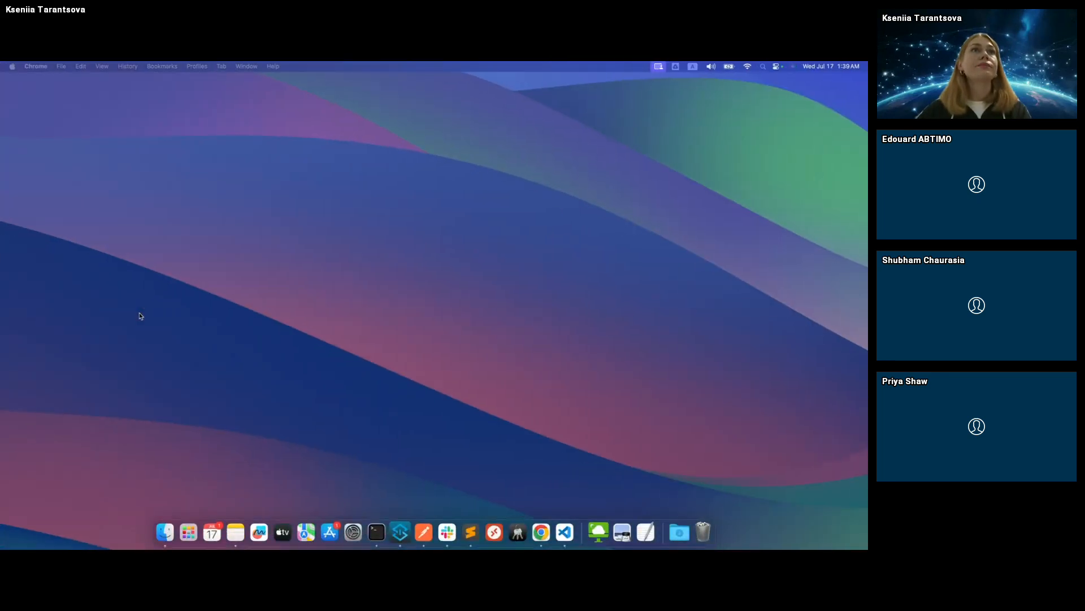
{"action": "key", "text": "ctrl+Right"}
{"action": "key", "text": "ctrl+Right"}
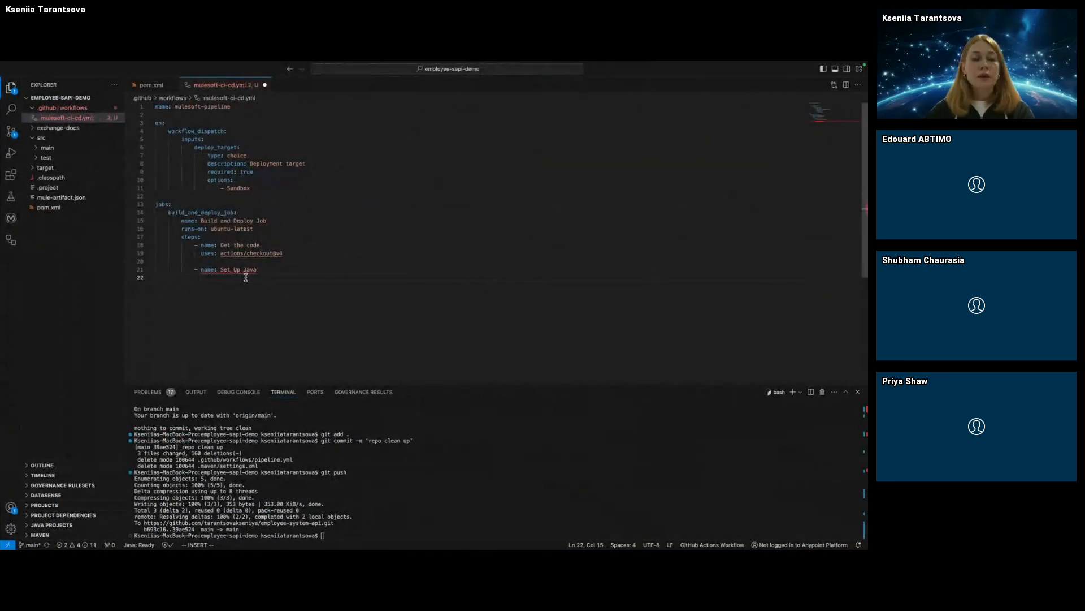
{"action": "type", "text": "uses:"}
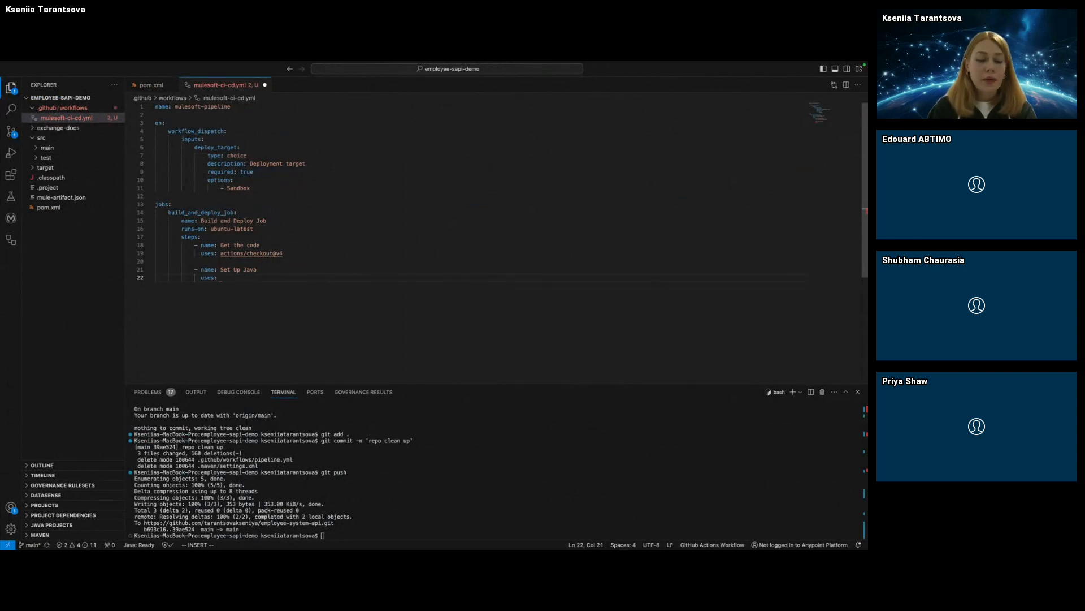
{"action": "type", "text": " actions/"}
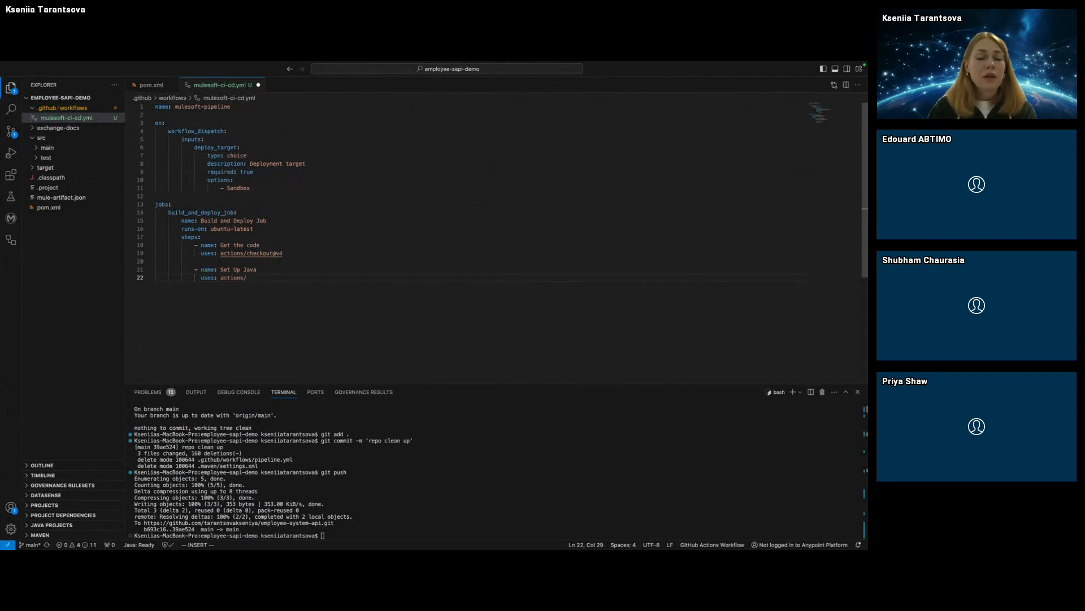
{"action": "type", "text": "setup"}
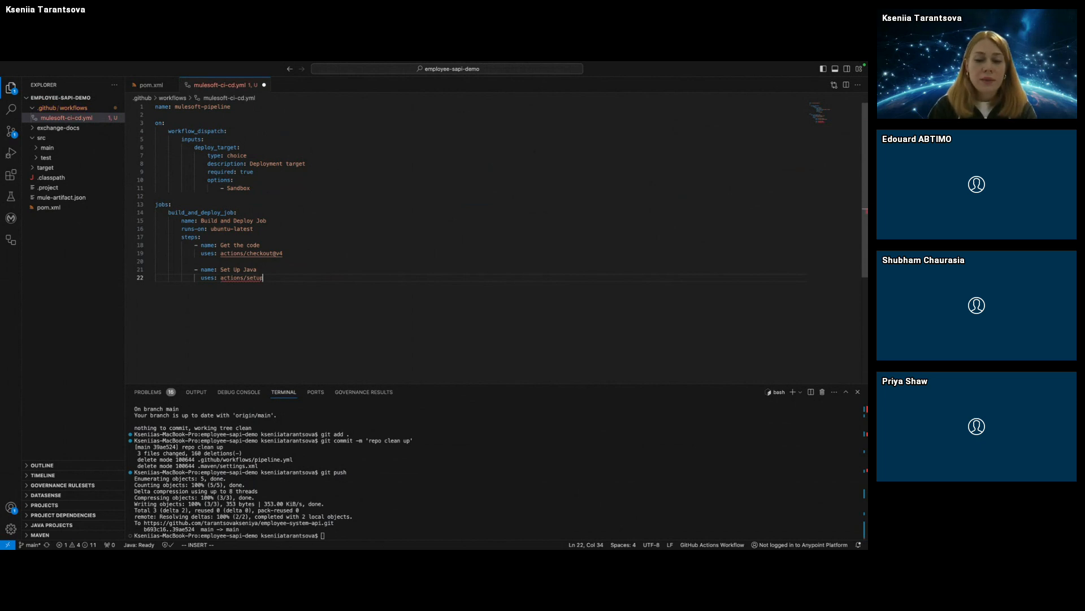
{"action": "type", "text": "-java@v4"}
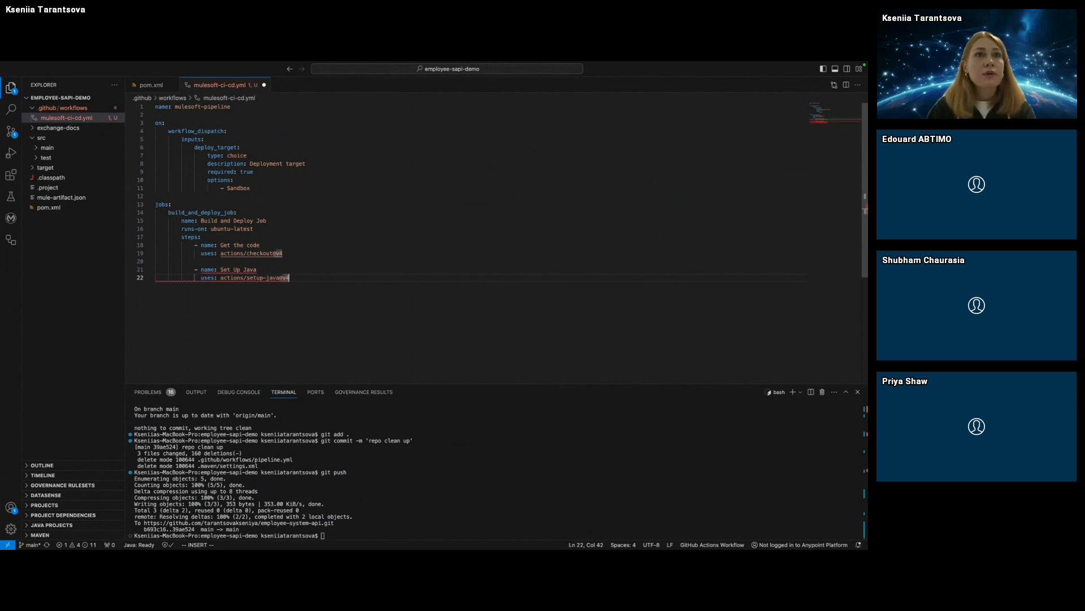
{"action": "key", "text": "Return"}
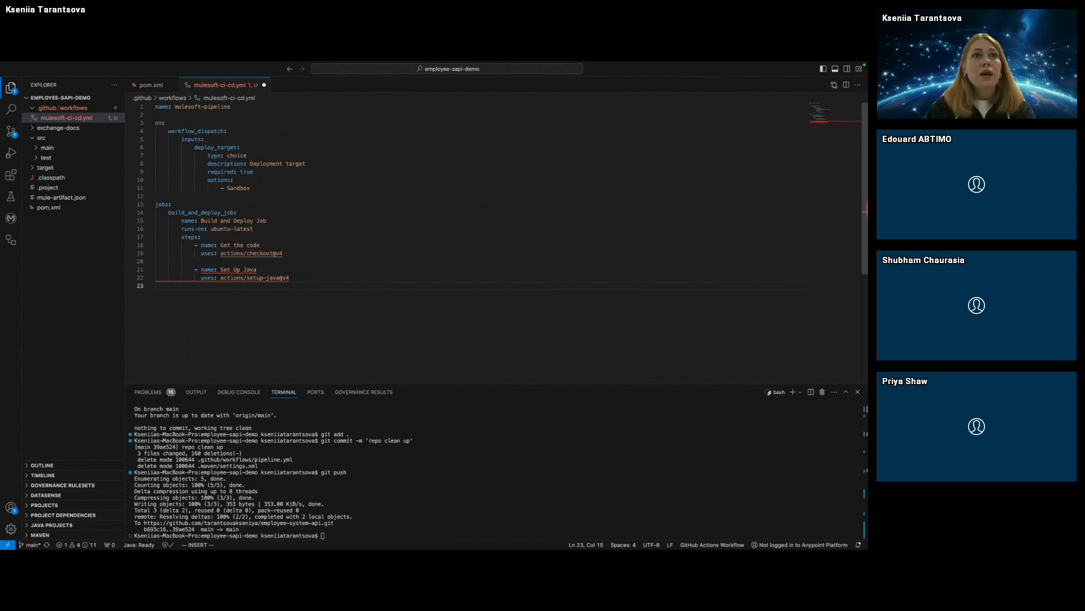
Add a with: block to the "Set Up Java" step containing distribution: 'adopt-hotspot'.
{"action": "type", "text": "with"}
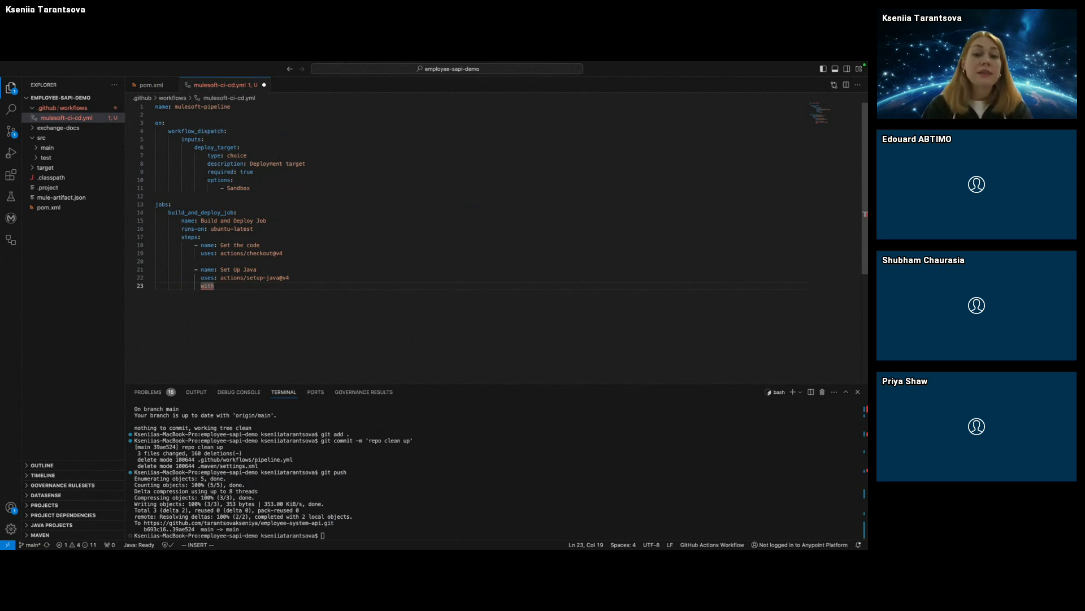
{"action": "type", "text": ":"}
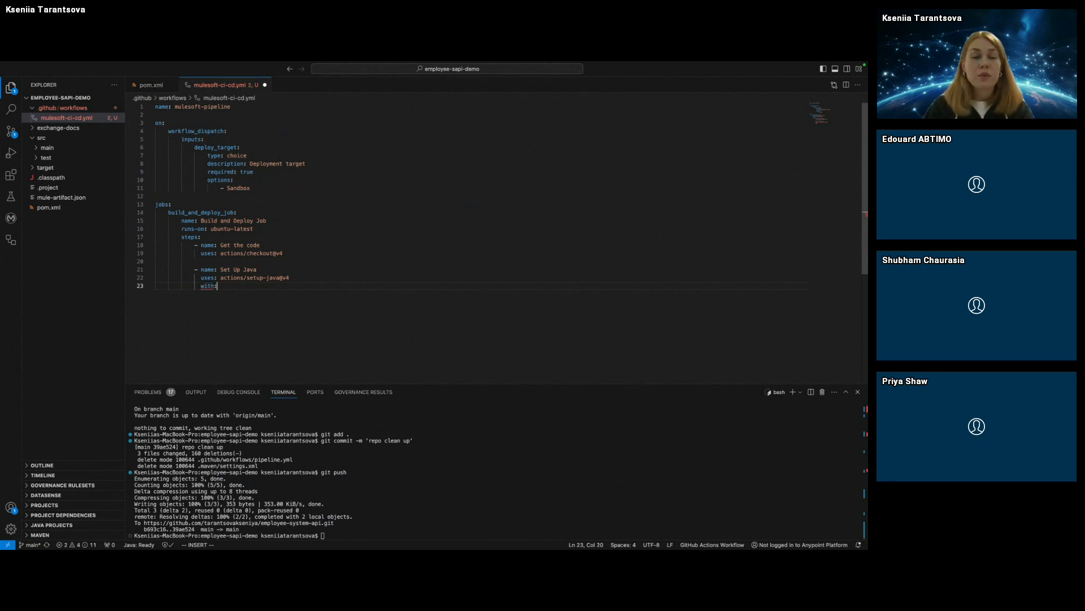
{"action": "key", "text": "Return"}
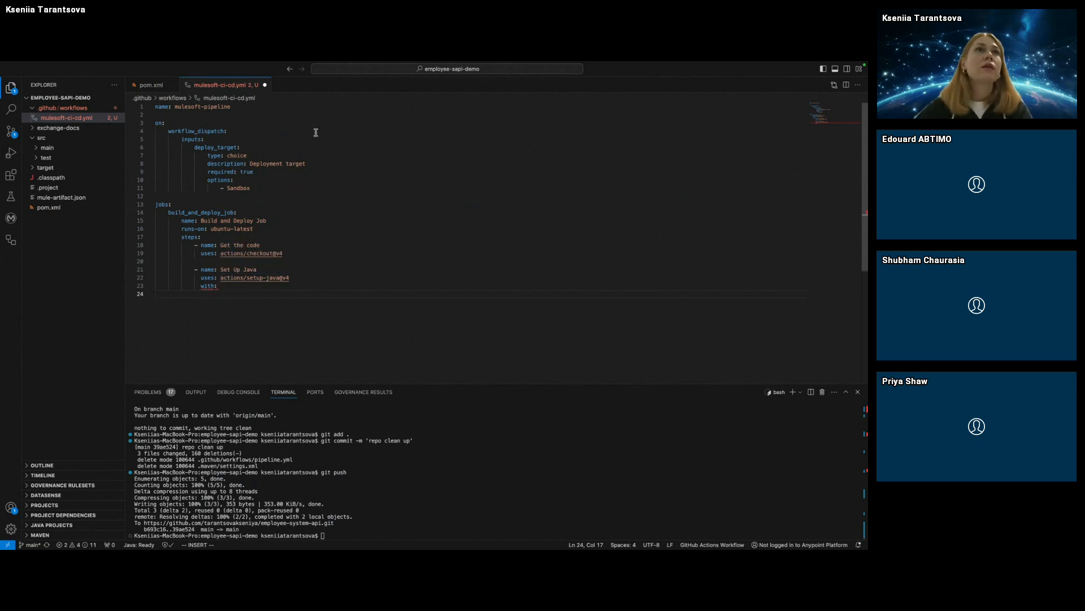
{"action": "type", "text": "dis"}
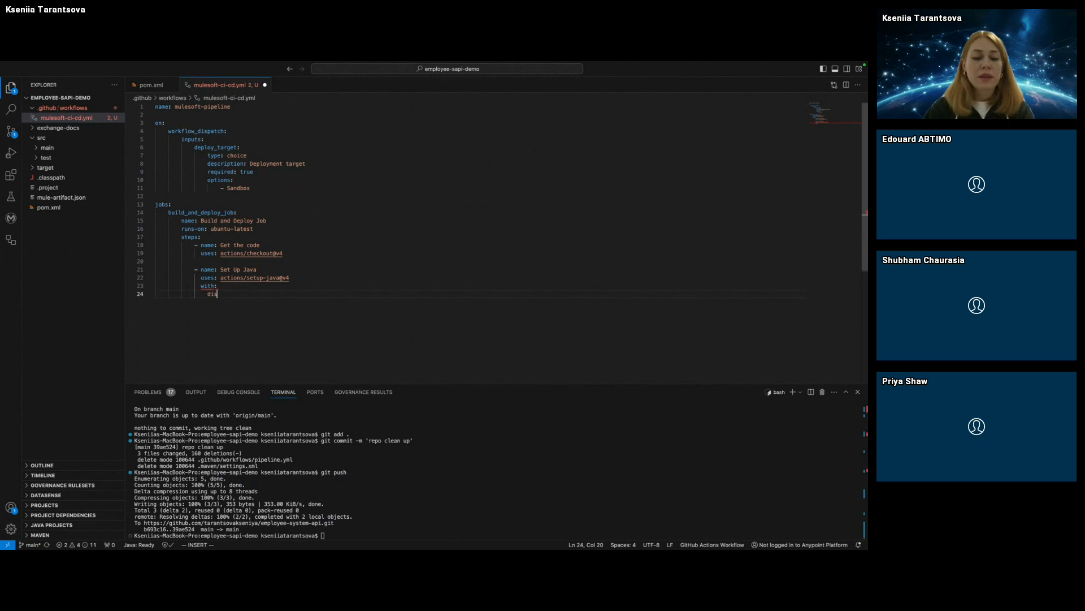
{"action": "type", "text": "ctributi"}
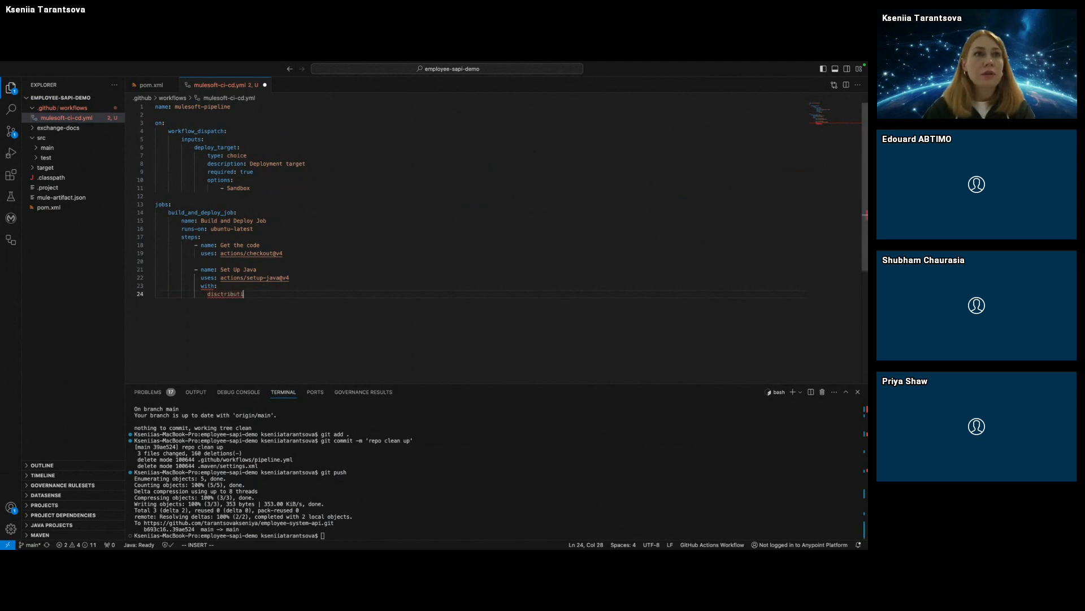
{"action": "key", "text": "BackSpace"}
{"action": "key", "text": "BackSpace"}
{"action": "key", "text": "BackSpace"}
{"action": "key", "text": "BackSpace"}
{"action": "key", "text": "BackSpace"}
{"action": "key", "text": "BackSpace"}
{"action": "key", "text": "BackSpace"}
{"action": "key", "text": "BackSpace"}
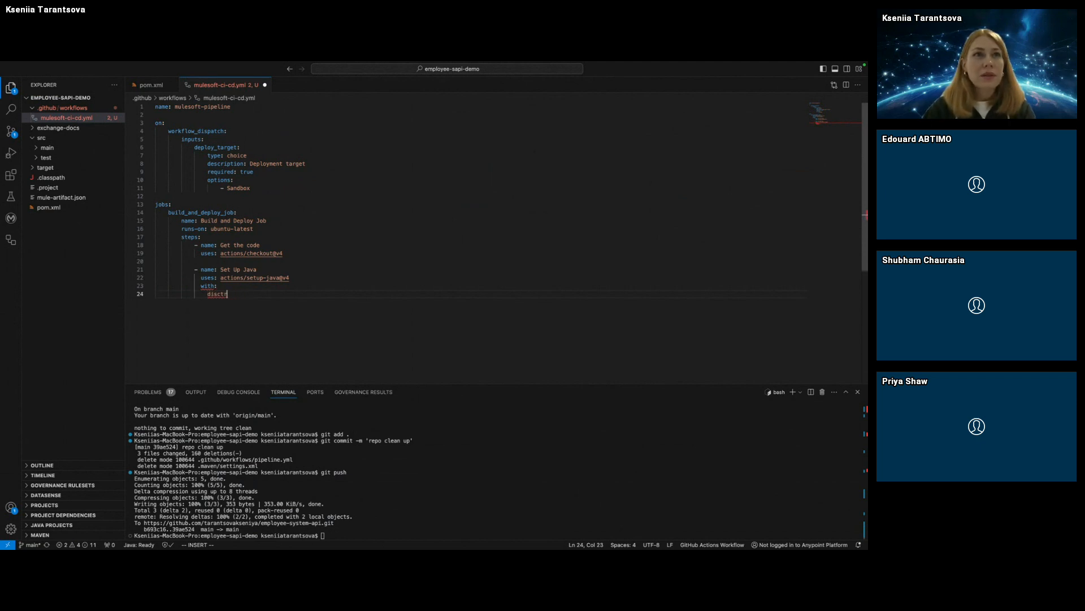
{"action": "type", "text": "trib"}
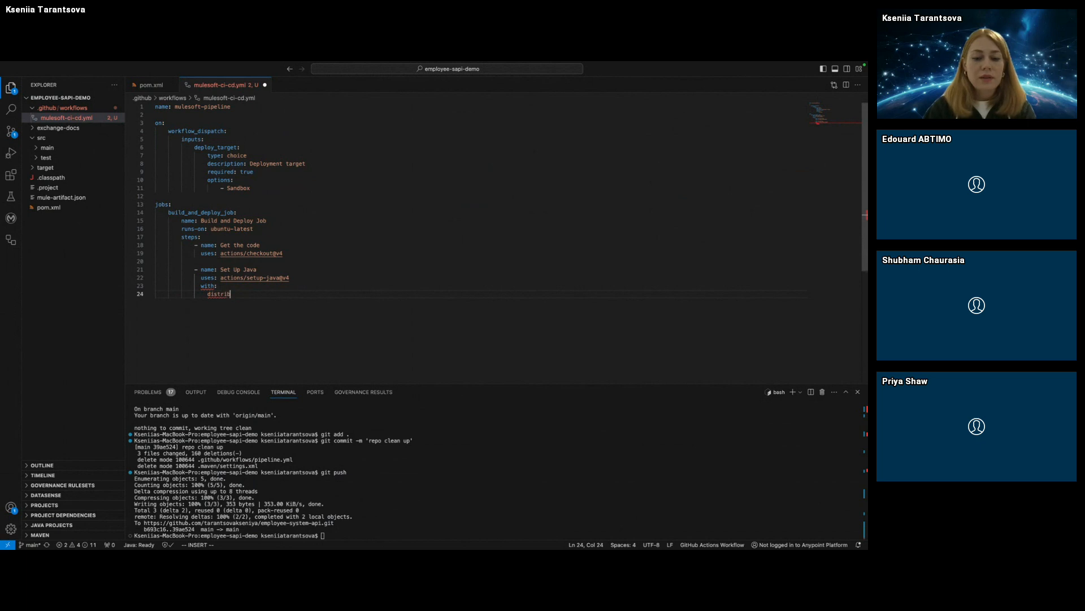
{"action": "type", "text": "ution:"}
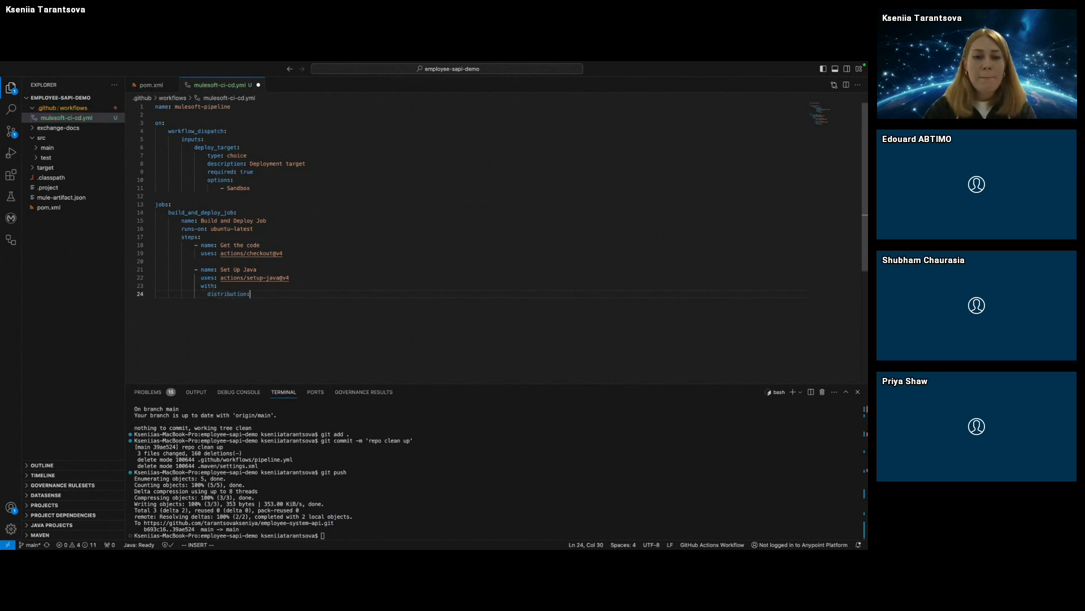
{"action": "type", "text": " 'adopt-"}
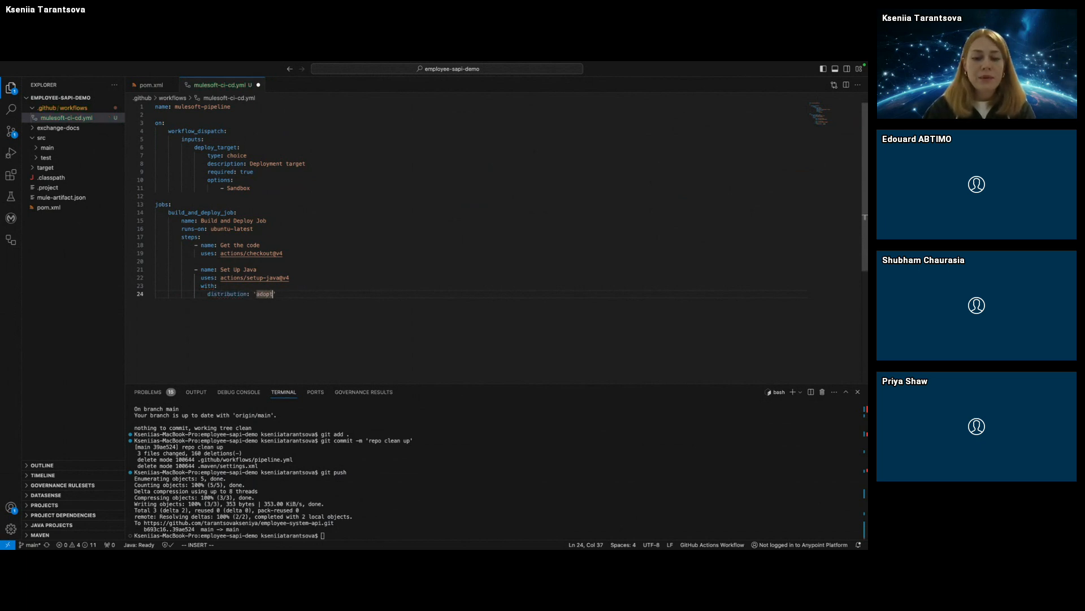
{"action": "type", "text": "hotspot'"}
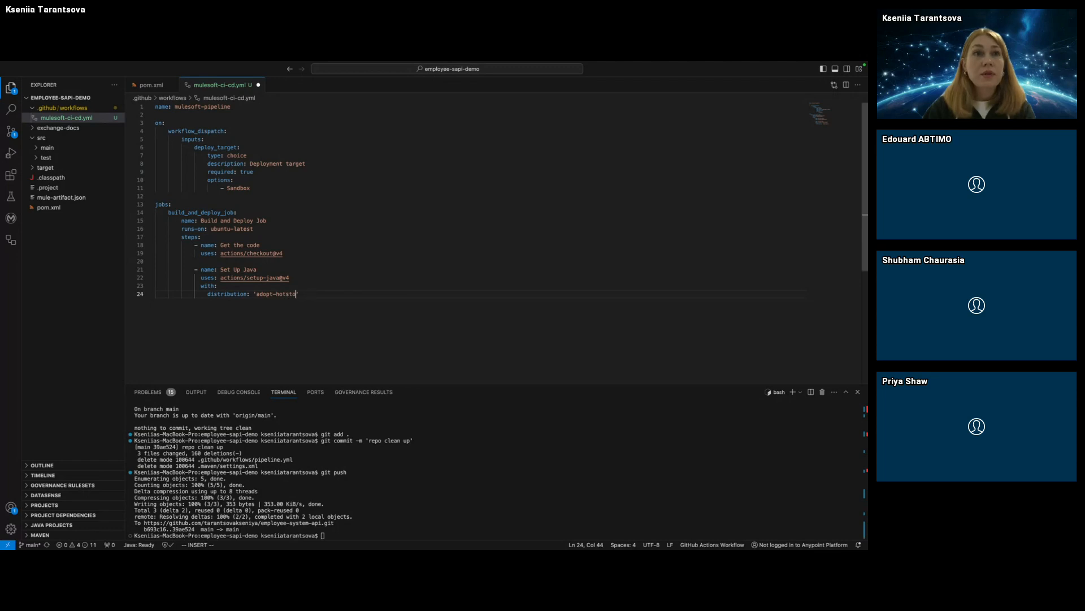
{"action": "key", "text": "BackSpace"}
{"action": "key", "text": "BackSpace"}
{"action": "key", "text": "BackSpace"}
{"action": "key", "text": "BackSpace"}
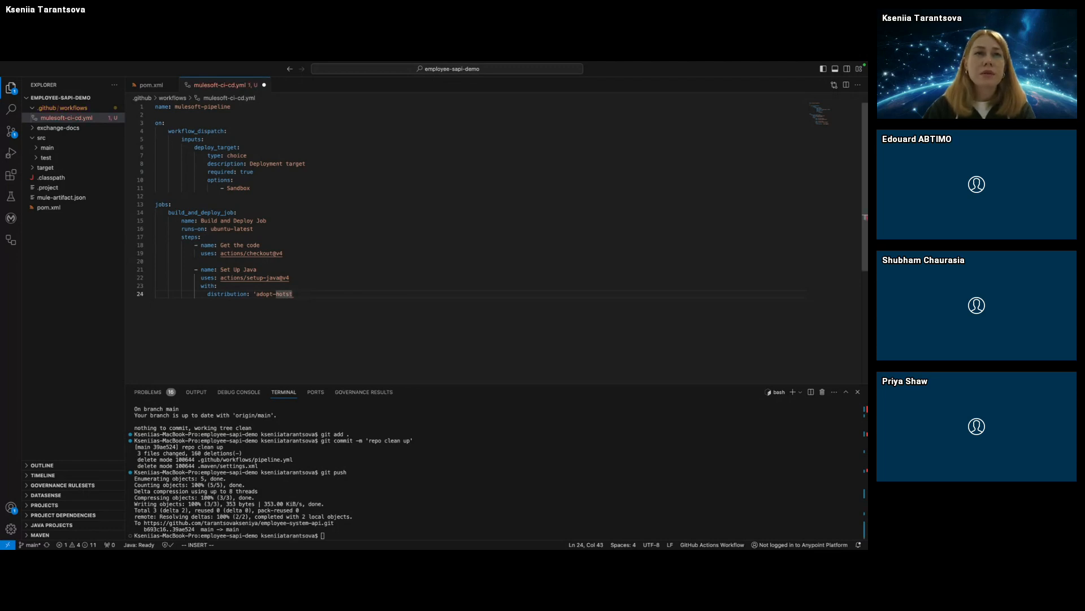
{"action": "type", "text": "pot'"}
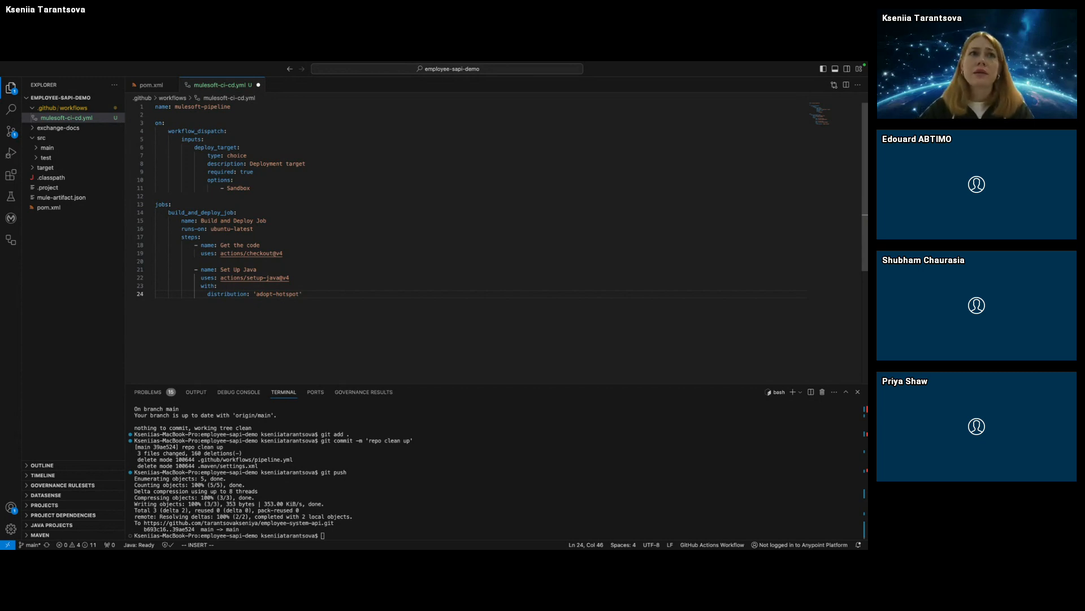
Below the distribution in the with: block, add java-version: '8' and cache: maven.
{"action": "key", "text": "Return"}
{"action": "type", "text": "jav"}
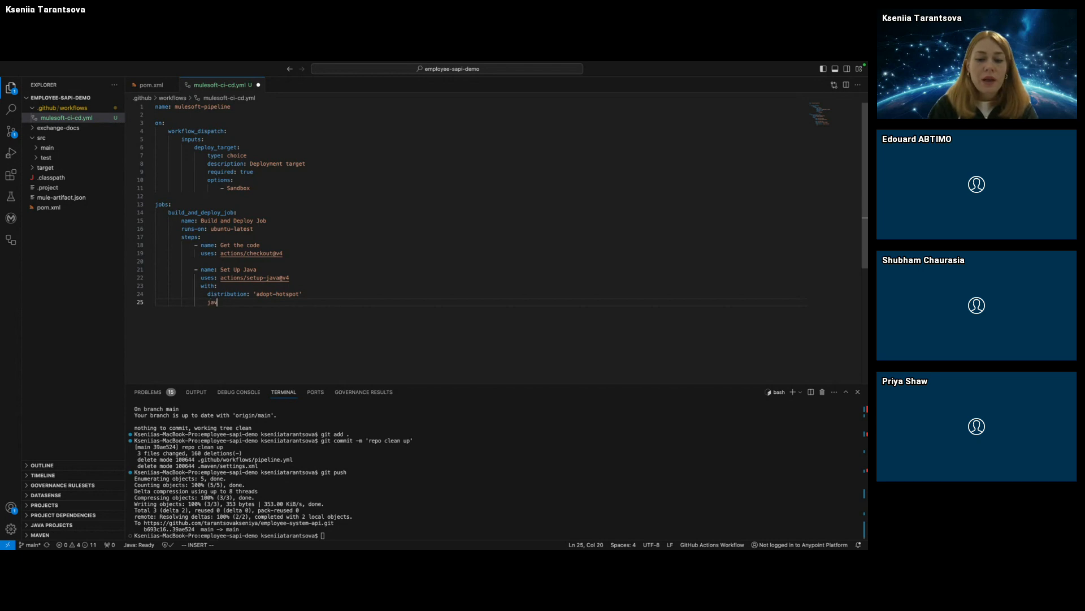
{"action": "type", "text": "a-version"}
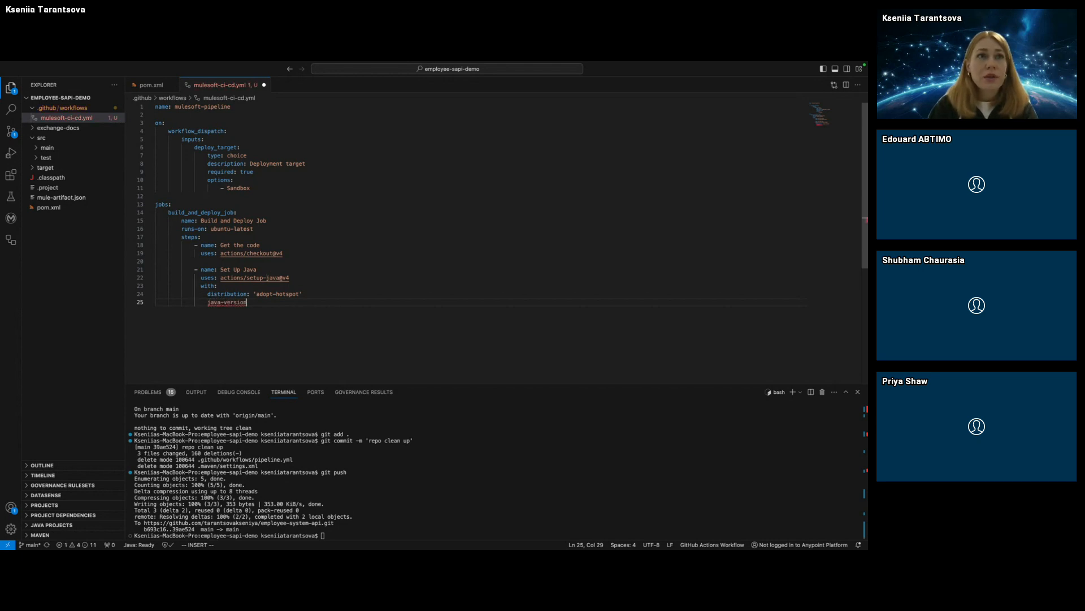
{"action": "type", "text": ": '8"}
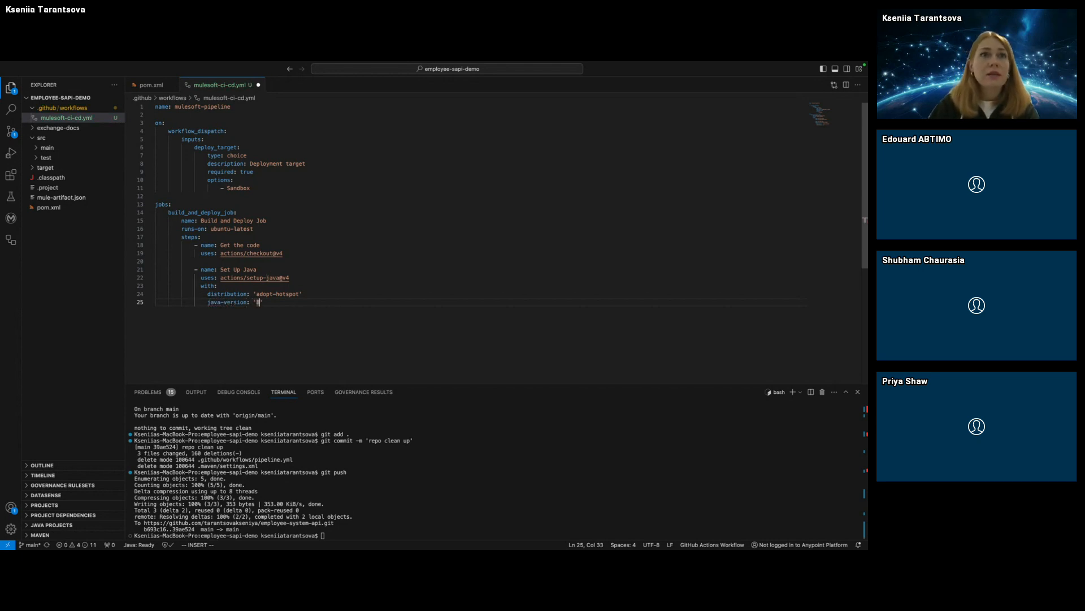
{"action": "key", "text": "Return"}
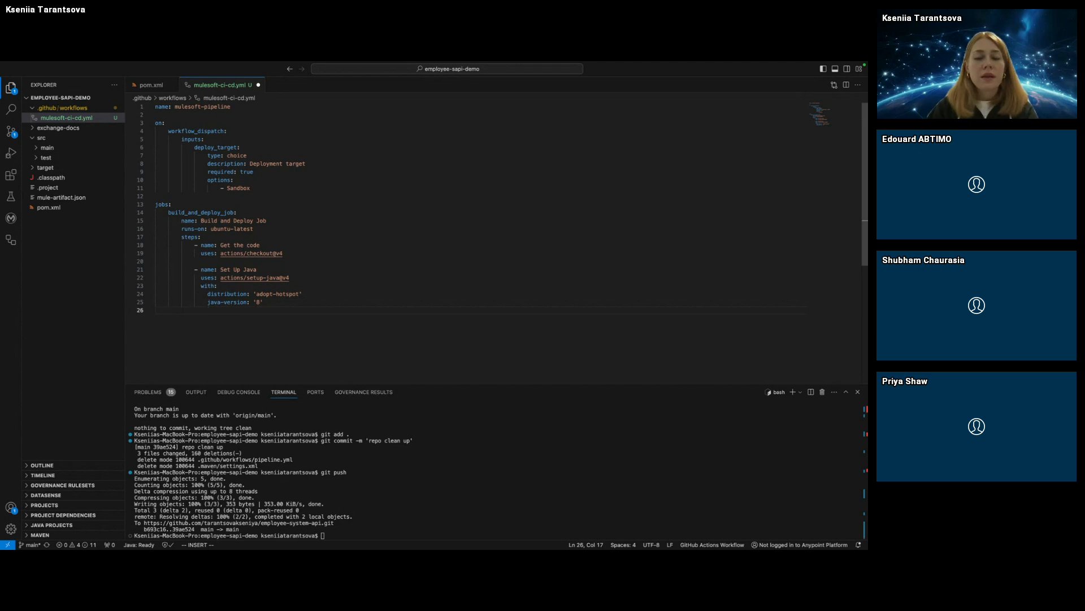
{"action": "type", "text": "cache"}
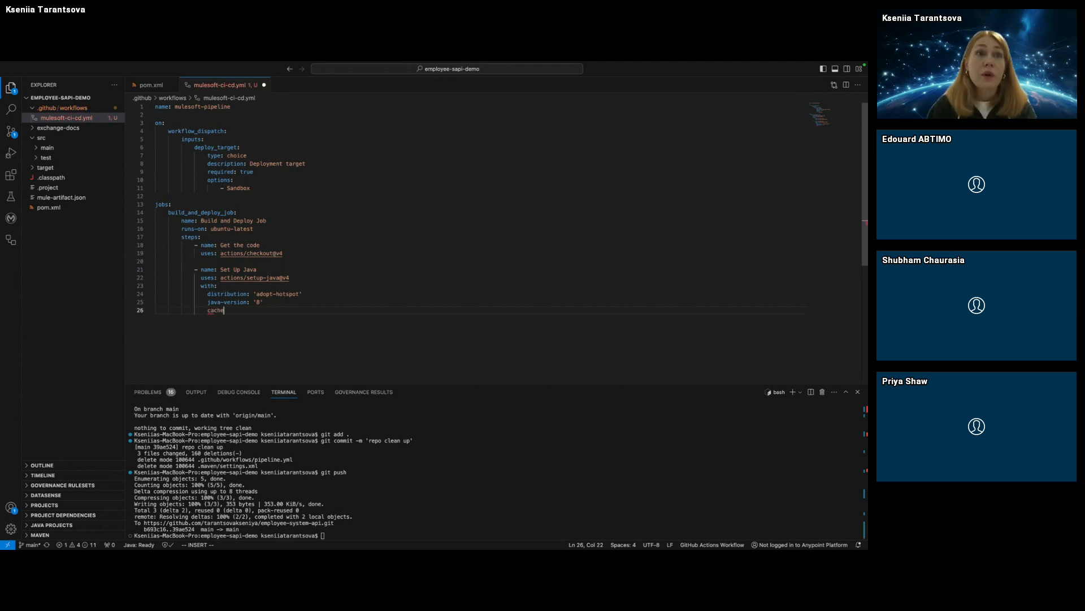
{"action": "type", "text": ": maven"}
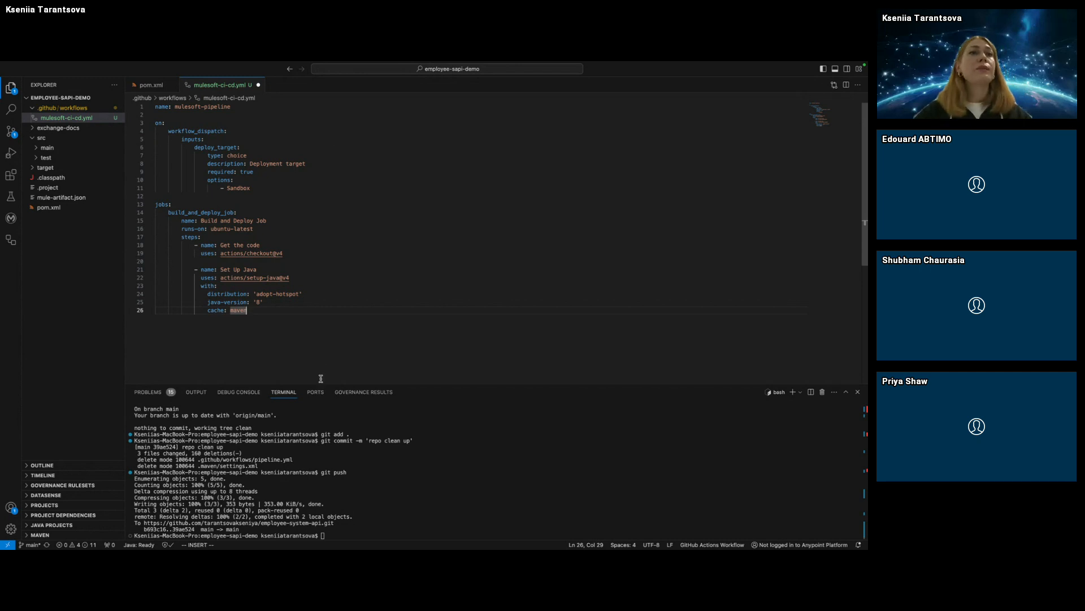
Below the "Set Up Java" step, add a new workflow step named Run MUnit tests, separated by a blank line.
{"action": "key", "text": "Return"}
{"action": "key", "text": "Return"}
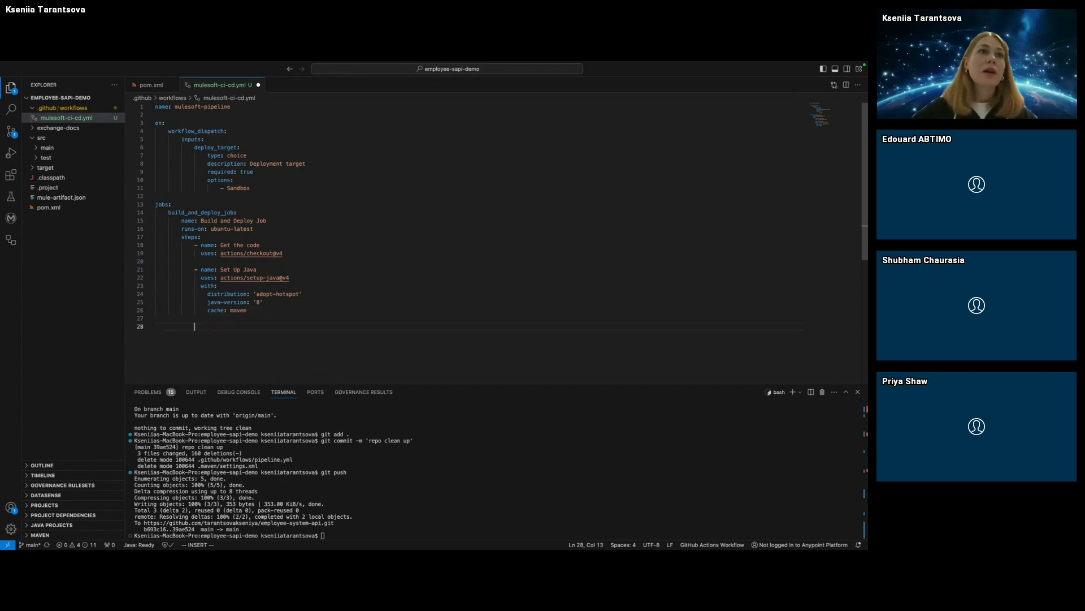
{"action": "type", "text": "-"}
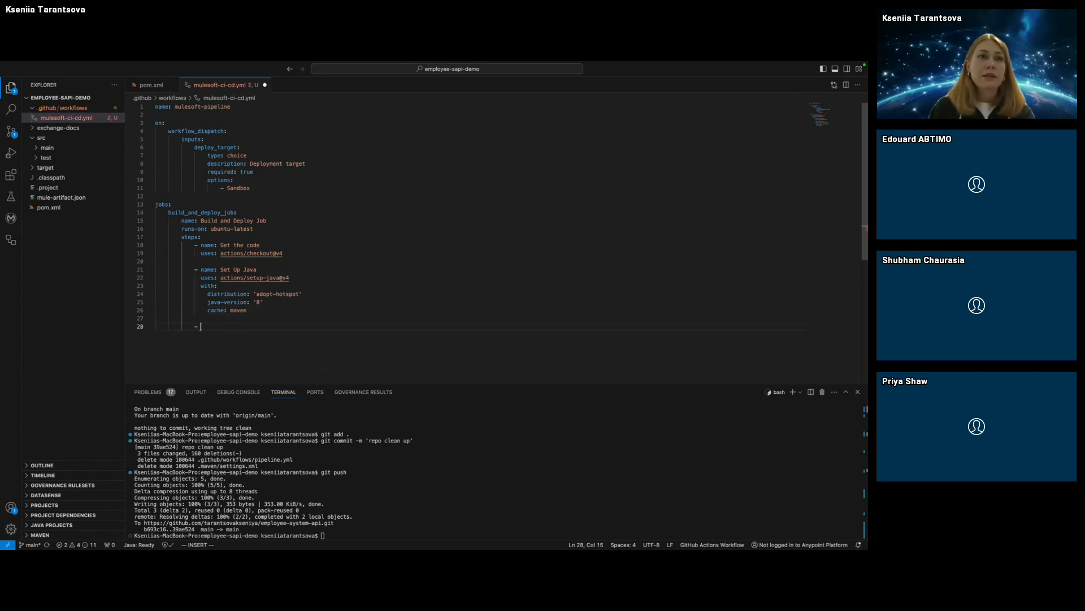
{"action": "type", "text": " name: "}
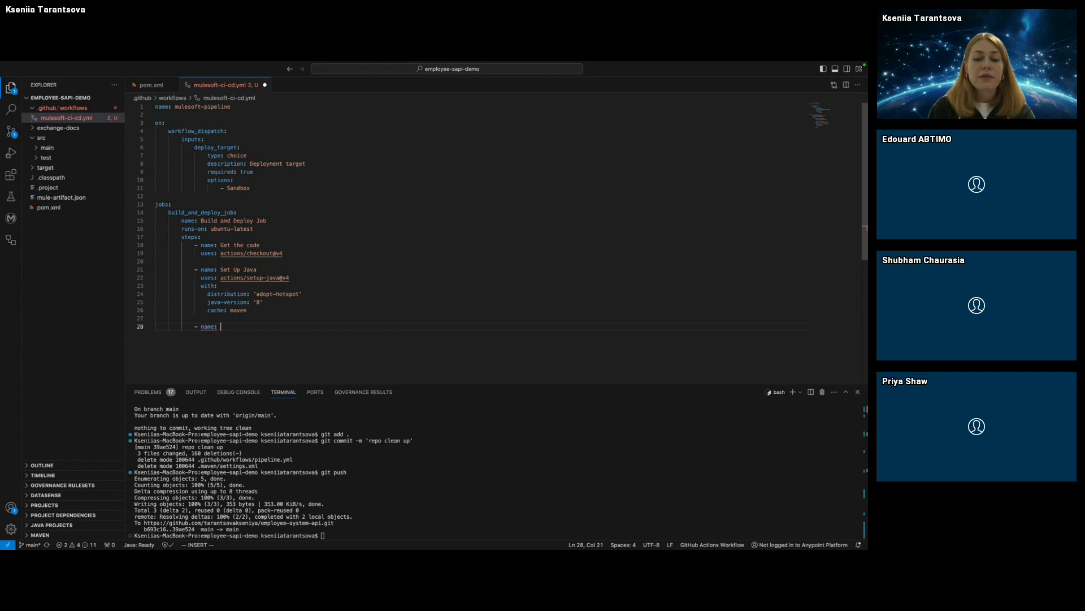
{"action": "type", "text": "Run"}
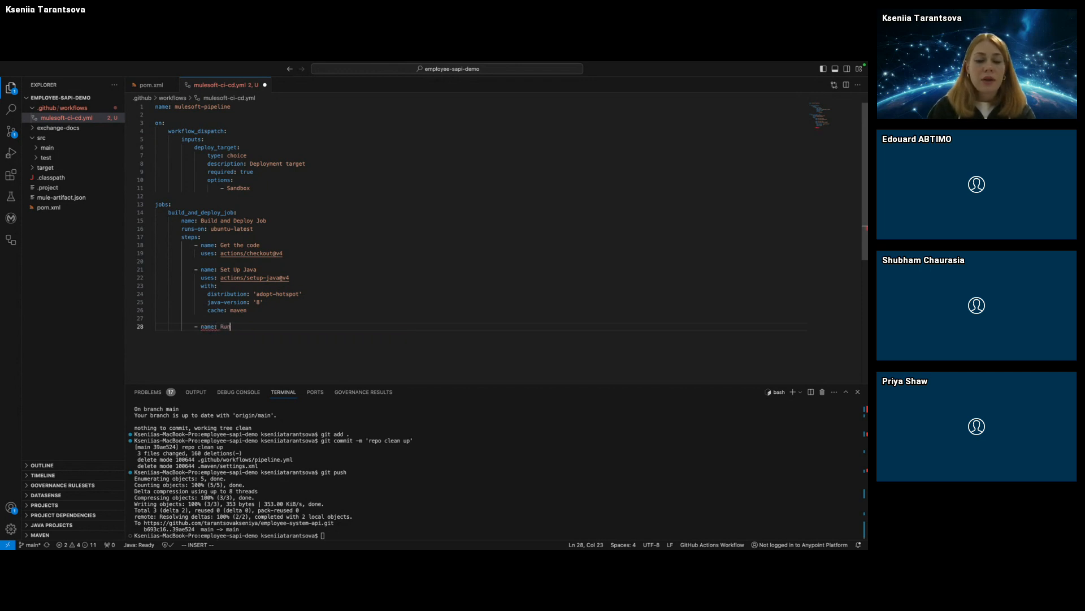
{"action": "type", "text": " Munit t"}
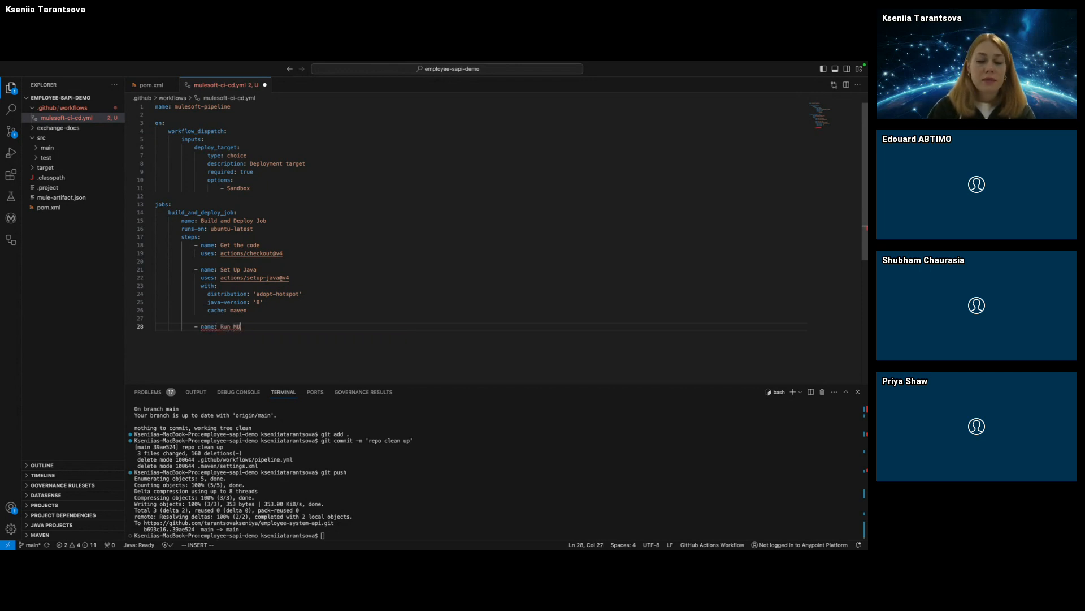
{"action": "type", "text": "ests"}
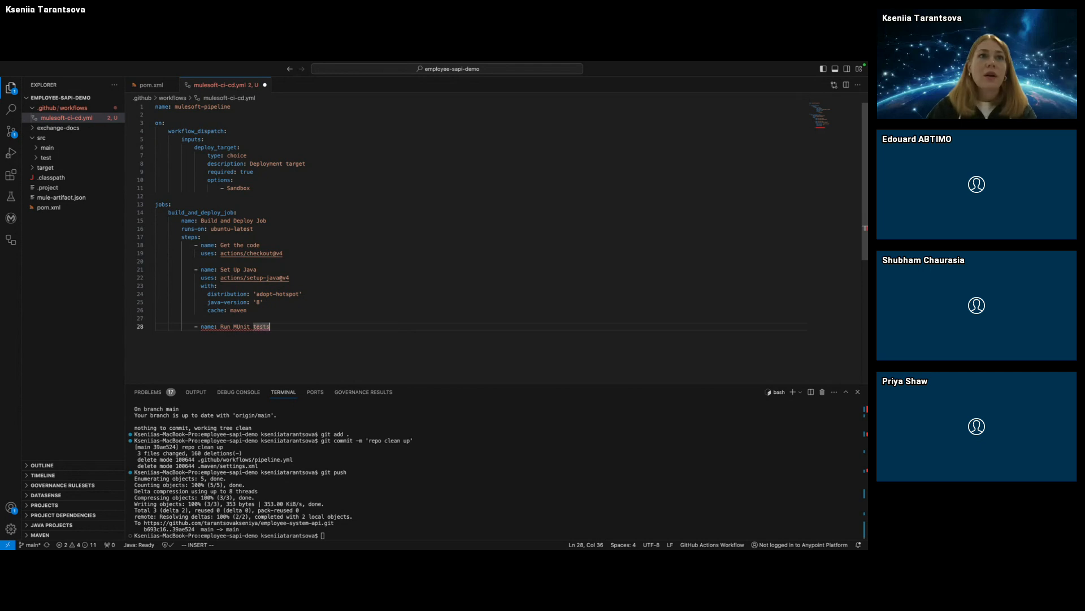
Give the "Run MUnit tests" step the command run: mvn clean test -Dsecure.key=, leaving the key value empty.
{"action": "key", "text": "Return"}
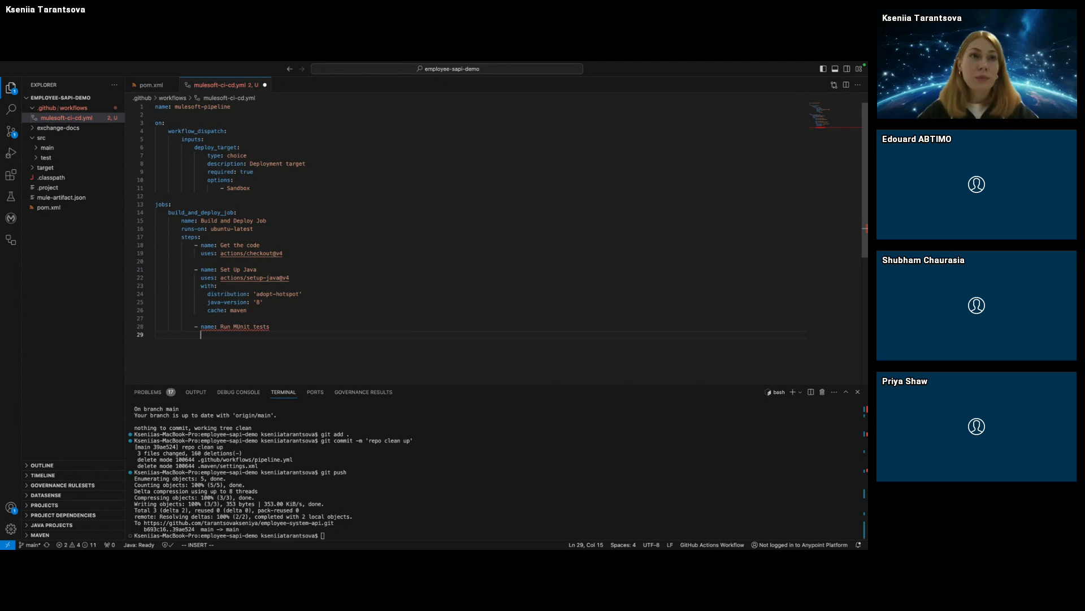
{"action": "type", "text": "run:"}
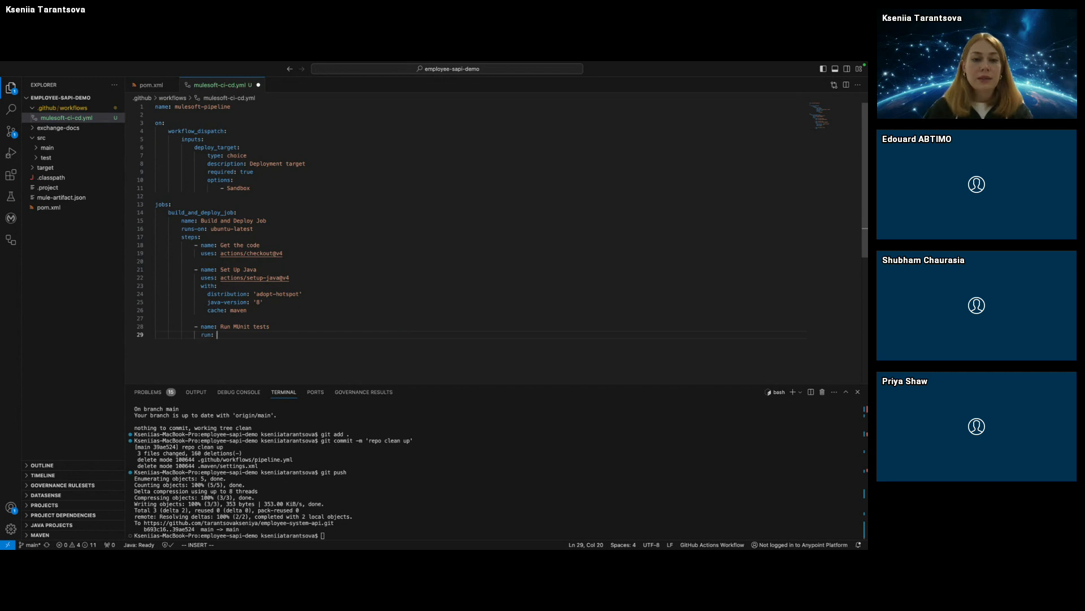
{"action": "type", "text": "mvn"}
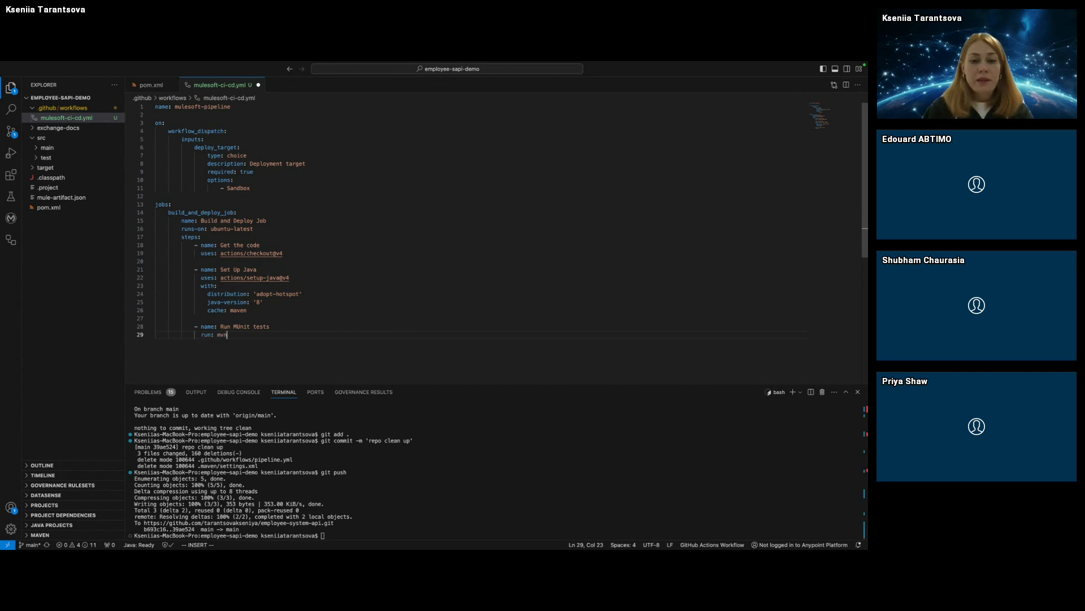
{"action": "type", "text": " clean test -"}
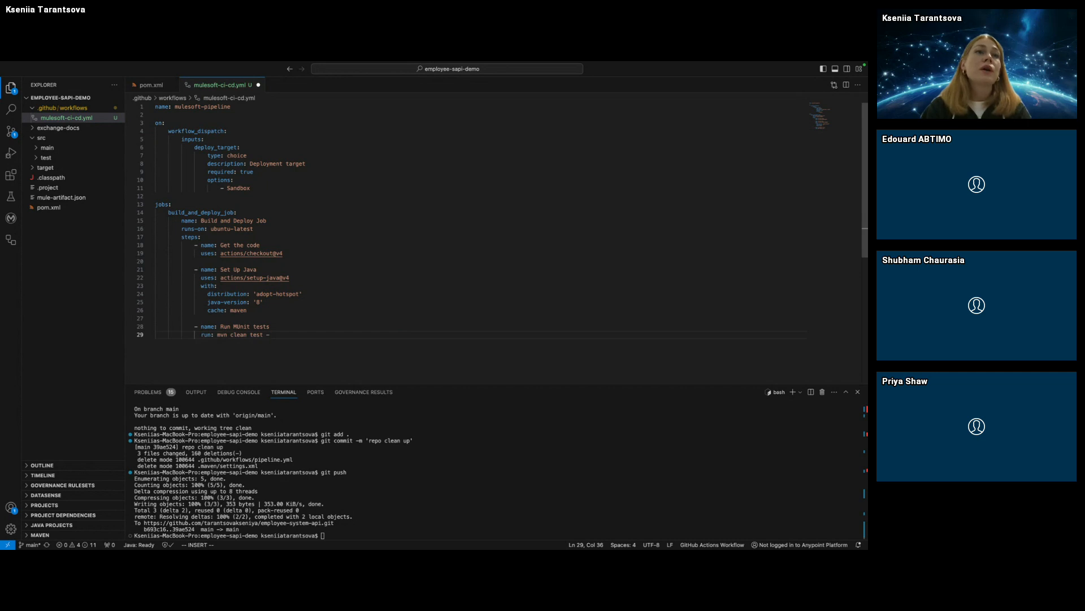
{"action": "type", "text": "D"}
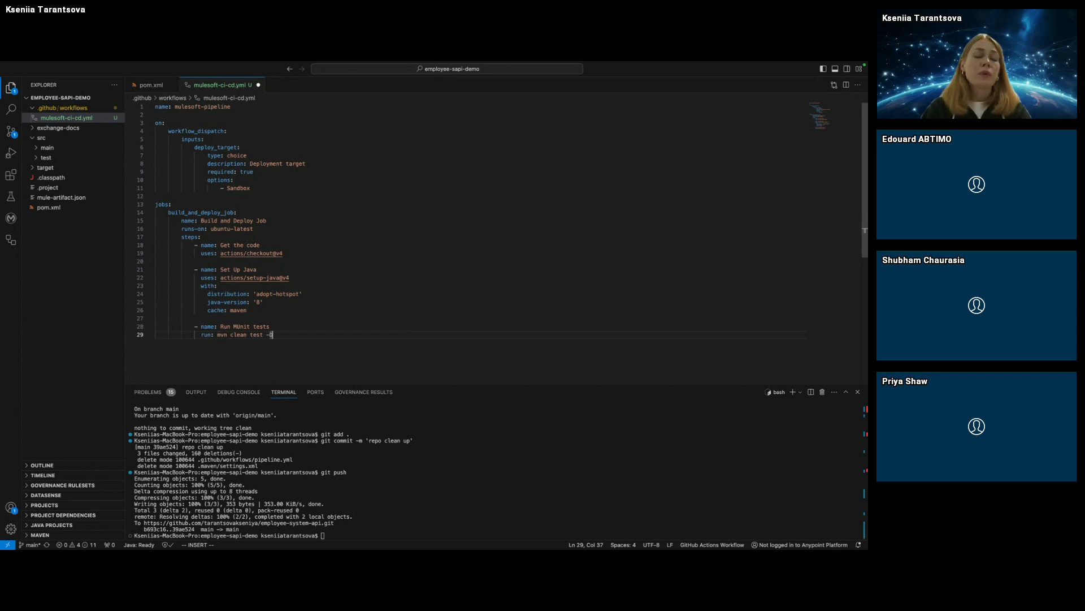
{"action": "type", "text": "secure.key="}
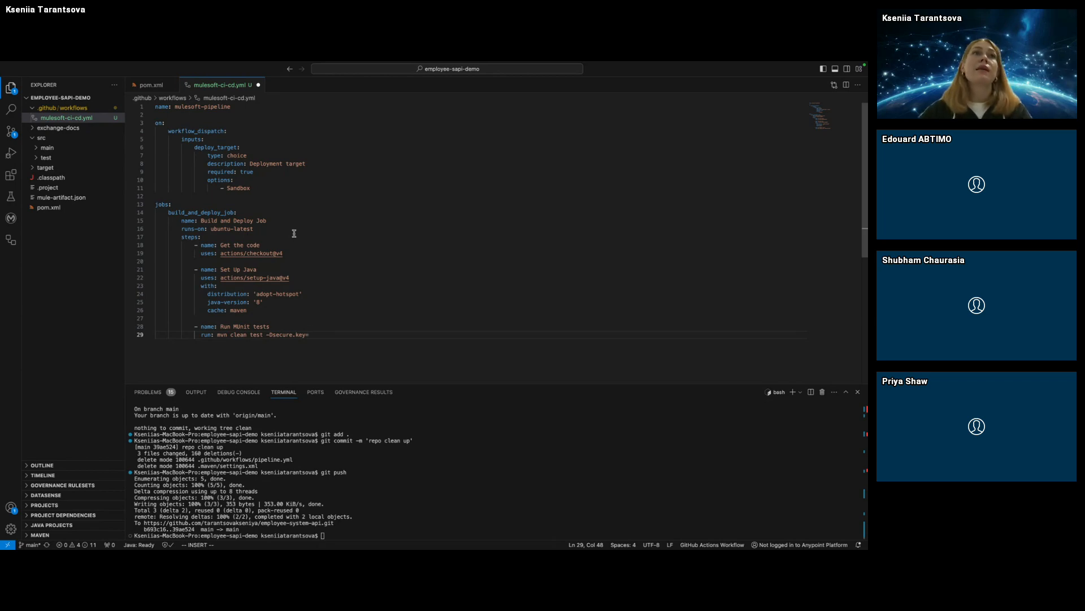
Switch to Chrome and open the Actions secrets and variables page in the employee-system-api repository settings.
{"action": "key", "text": "ctrl+Right"}
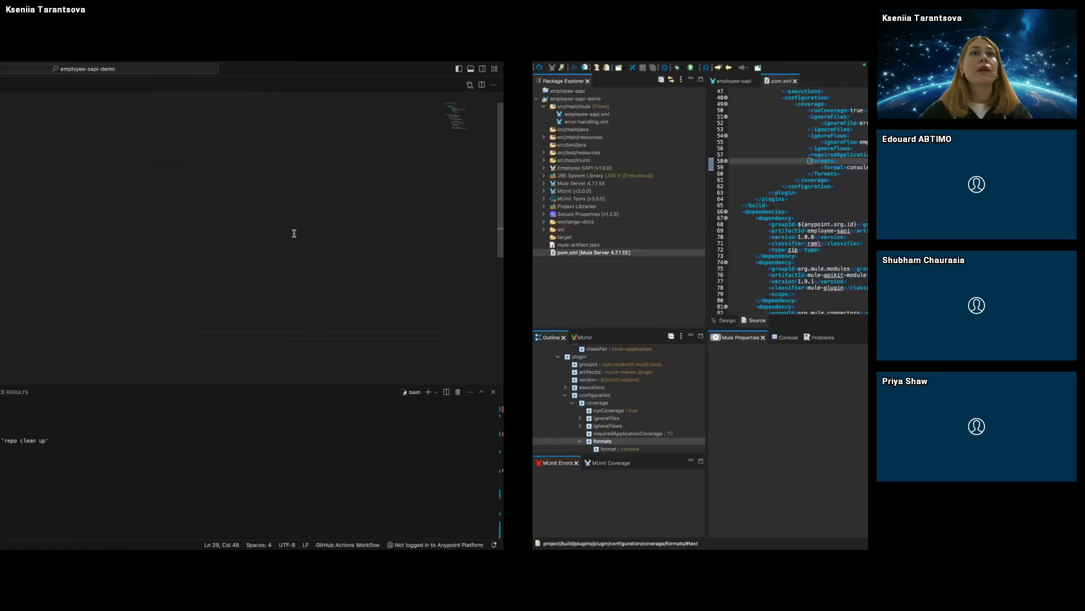
{"action": "key", "text": "ctrl+Left"}
{"action": "key", "text": "ctrl+Left"}
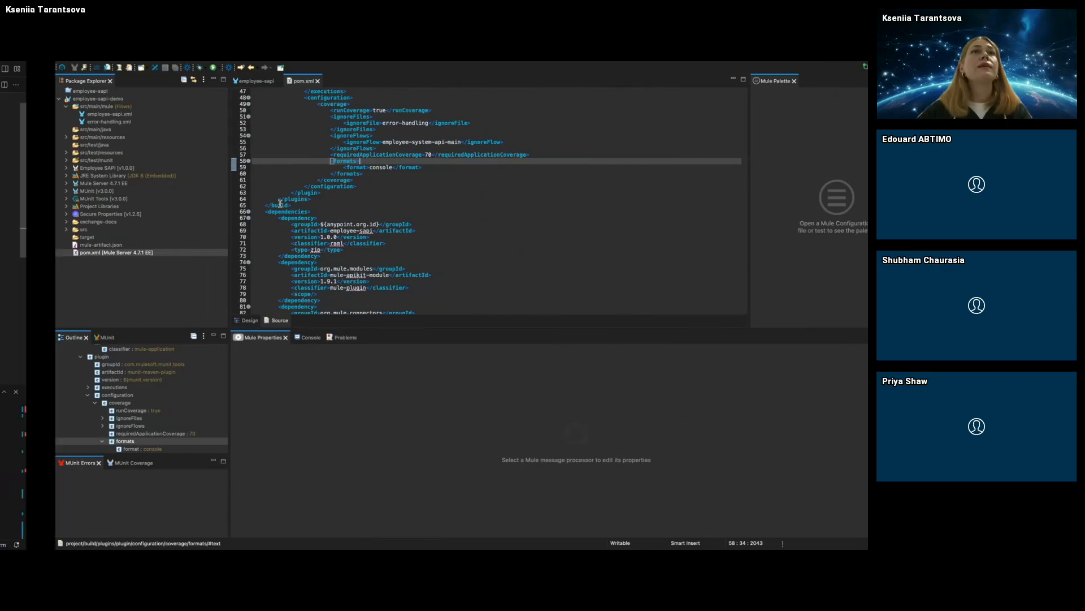
{"action": "left_click", "coordinate": [127, 70]}
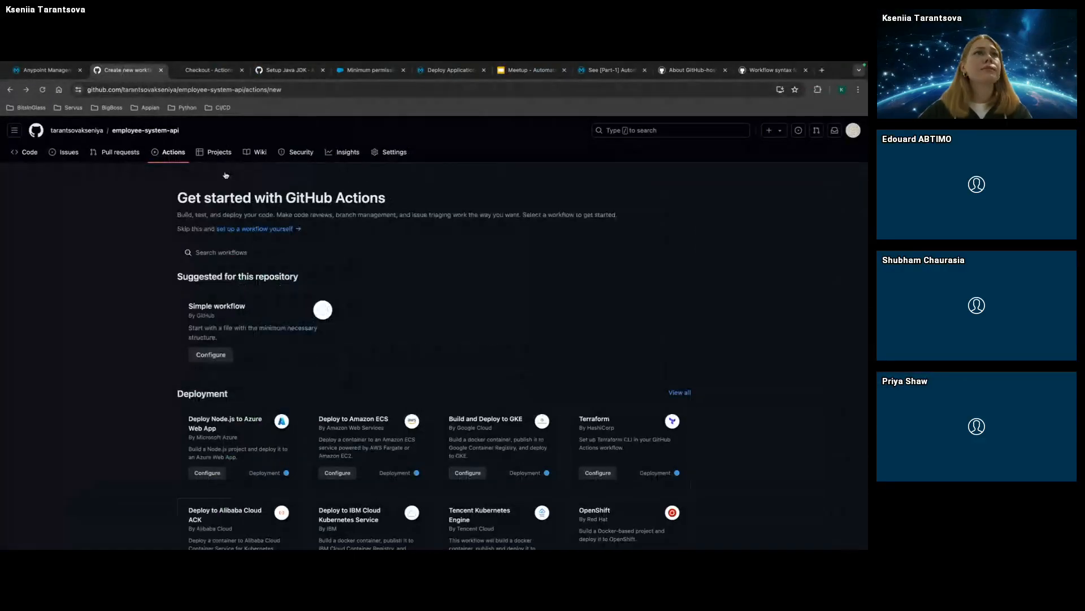
{"action": "left_click", "coordinate": [398, 157]}
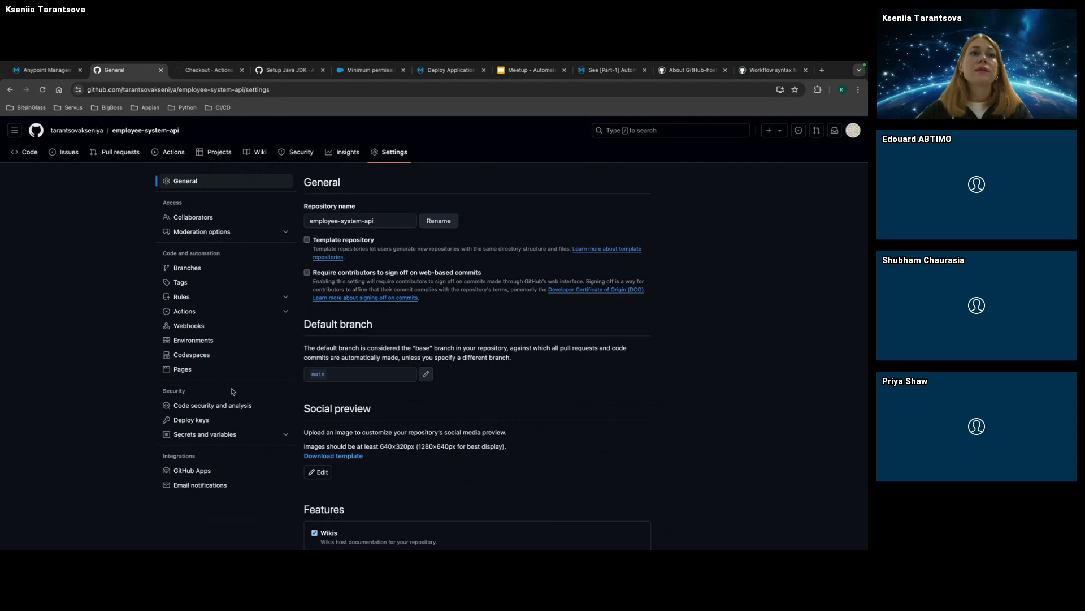
{"action": "left_click", "coordinate": [269, 439]}
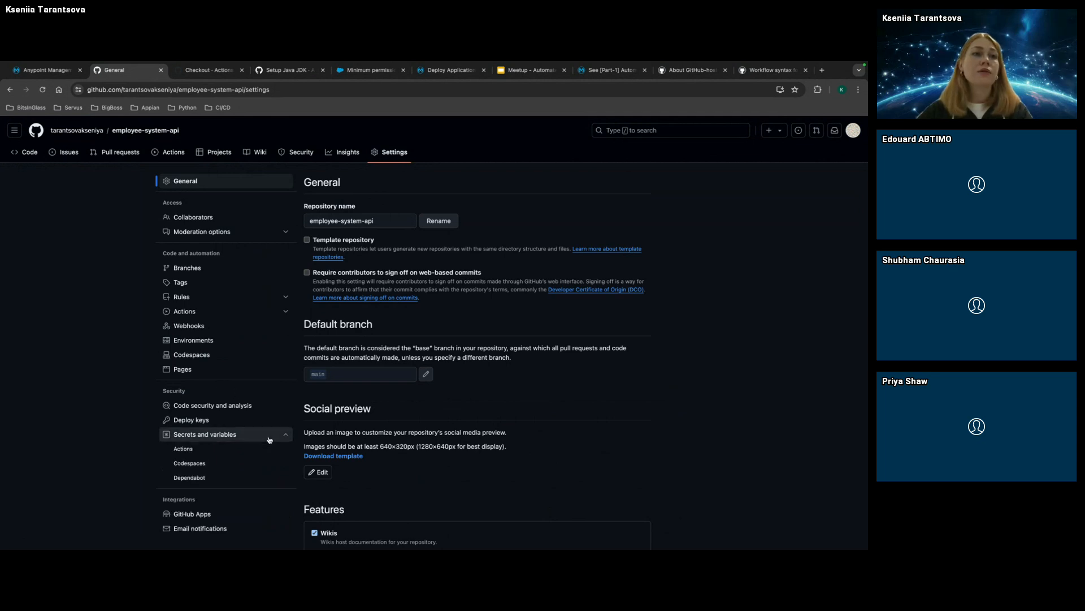
{"action": "left_click", "coordinate": [223, 450]}
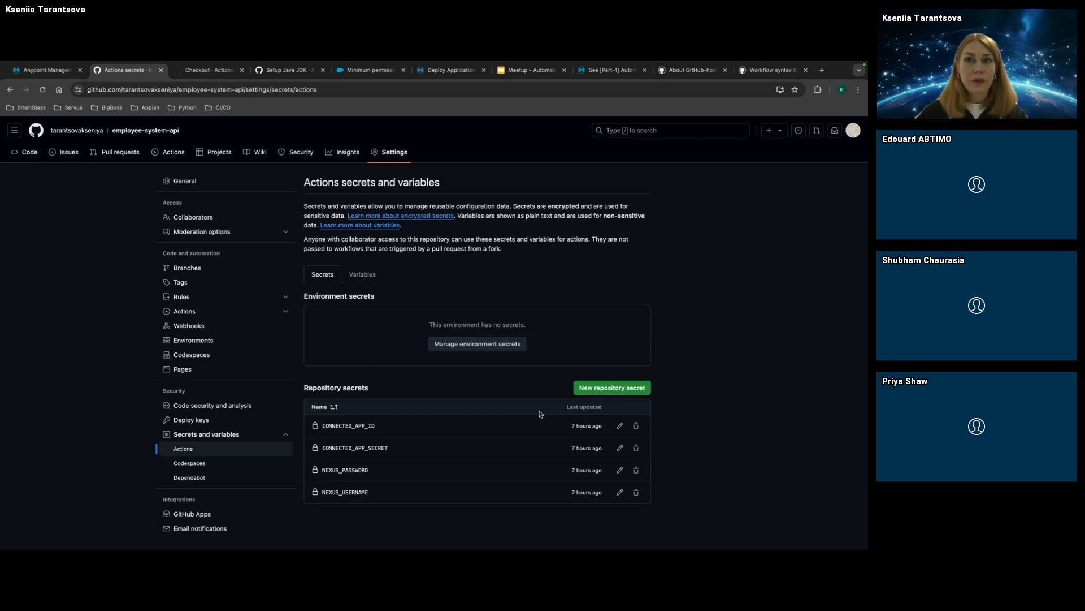
Start a new repository secret and name it MULE_KEY.
{"action": "left_click", "coordinate": [620, 388]}
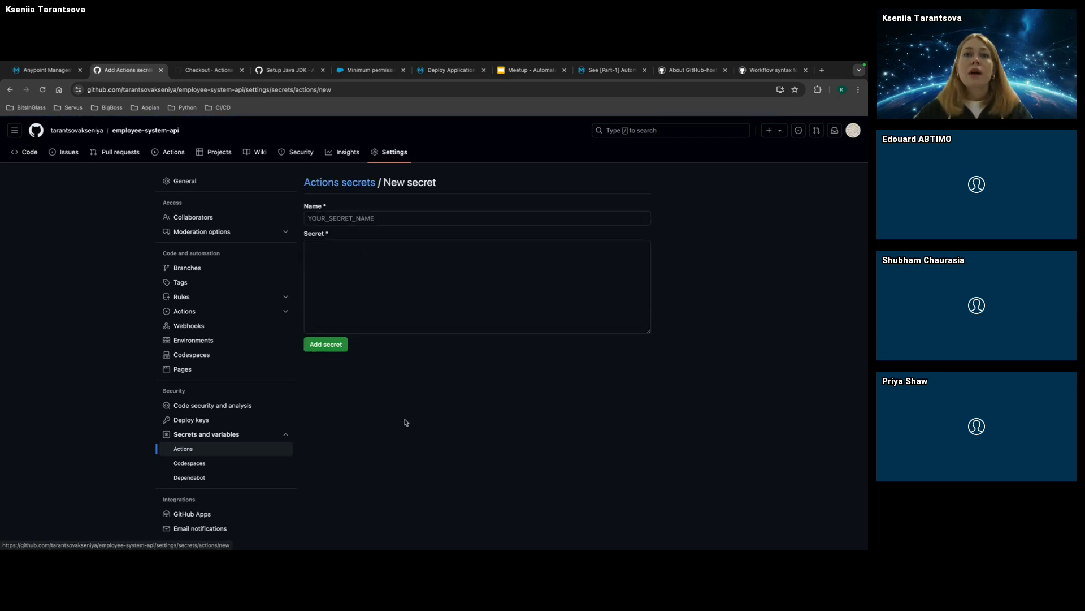
{"action": "left_click", "coordinate": [350, 220]}
{"action": "left_click", "coordinate": [350, 219]}
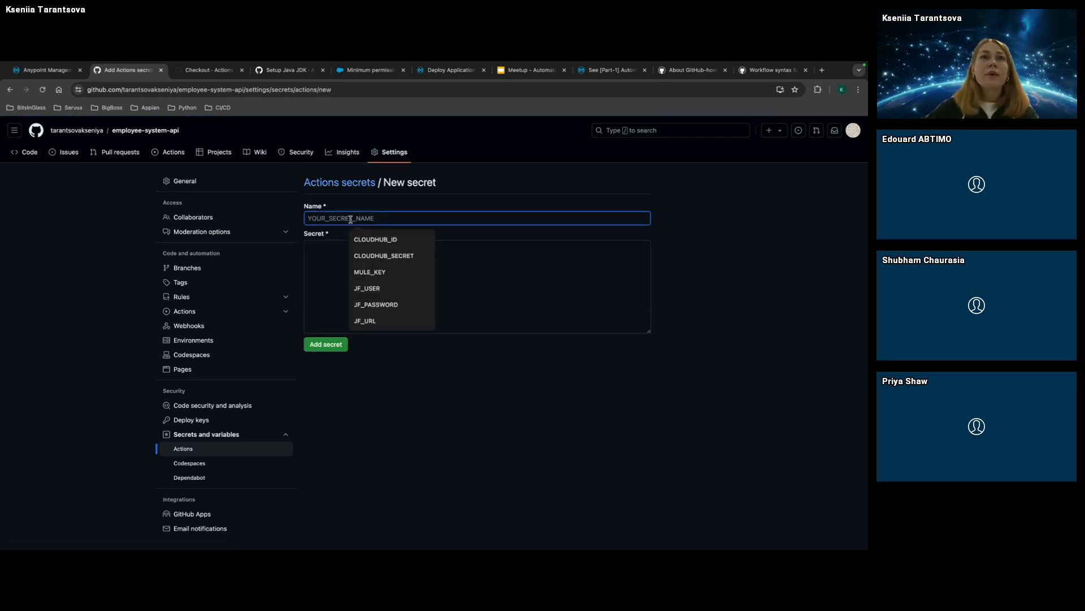
{"action": "left_click", "coordinate": [367, 272]}
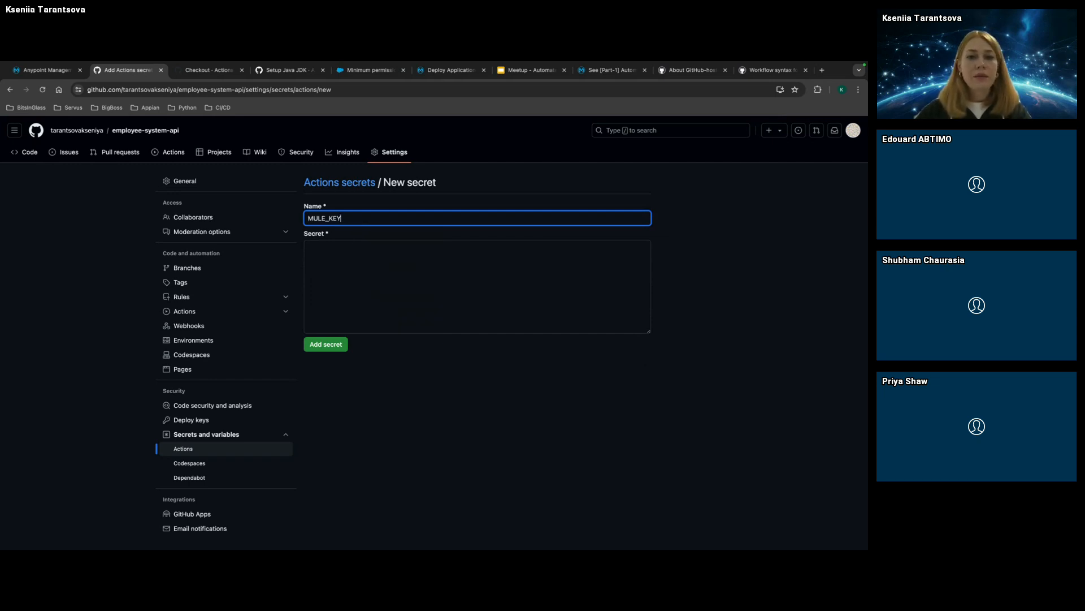
Switch to Anypoint Studio and check the Run Configurations dialog for existing Mule application or MUnit configurations.
{"action": "key", "text": "super+Tab"}
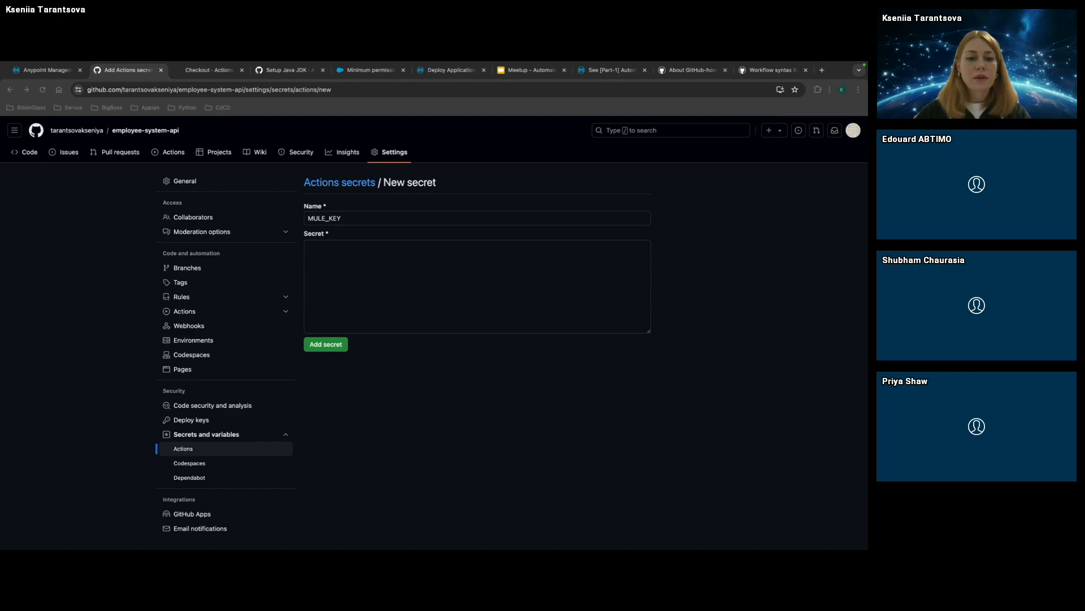
{"action": "key", "text": "ctrl+Right"}
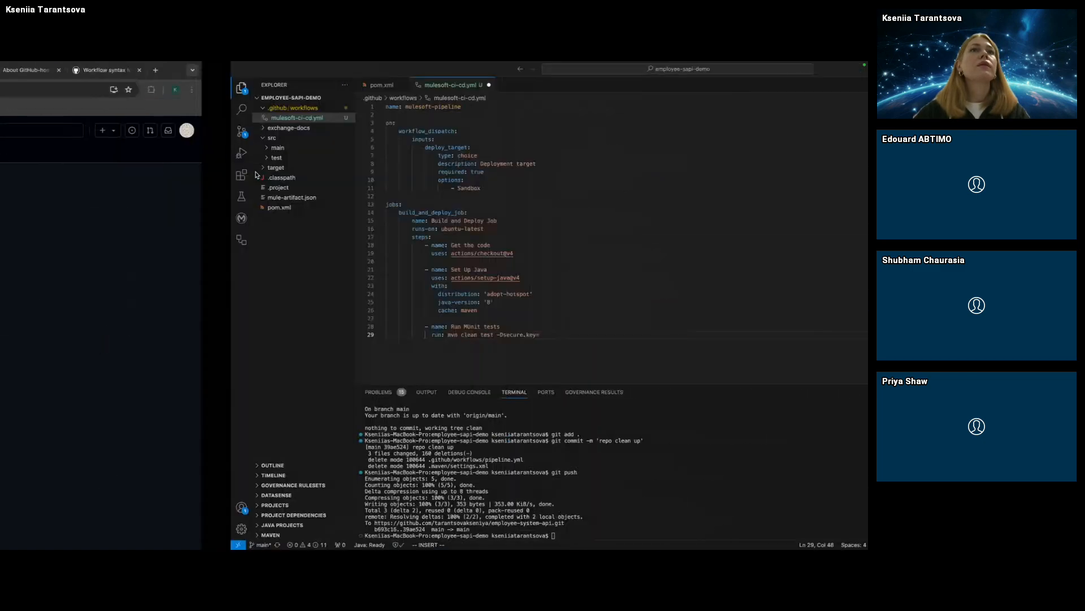
{"action": "key", "text": "ctrl+Right"}
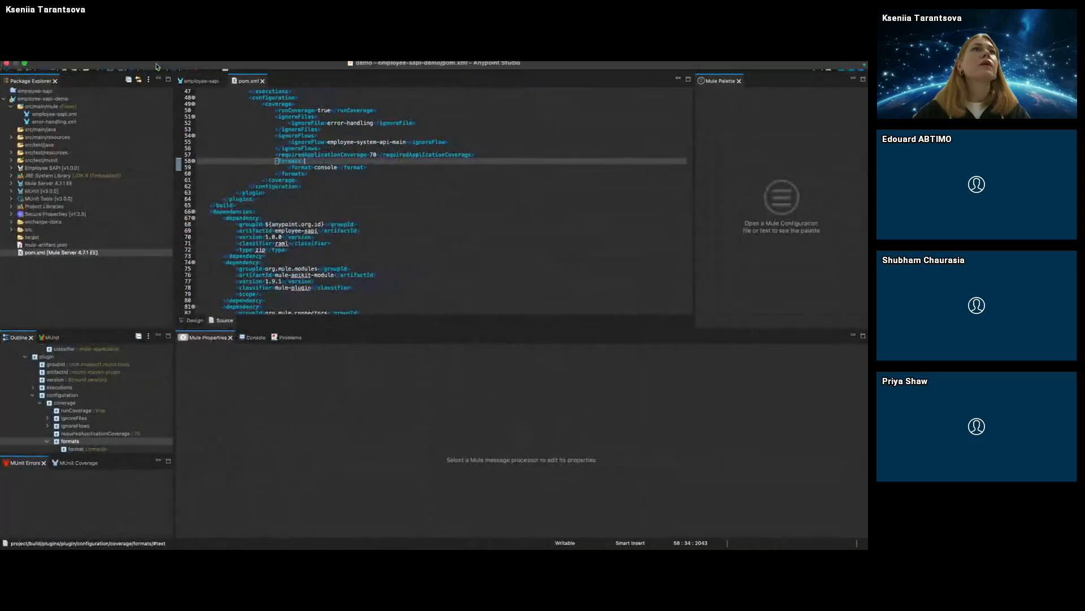
{"action": "left_click", "coordinate": [162, 68]}
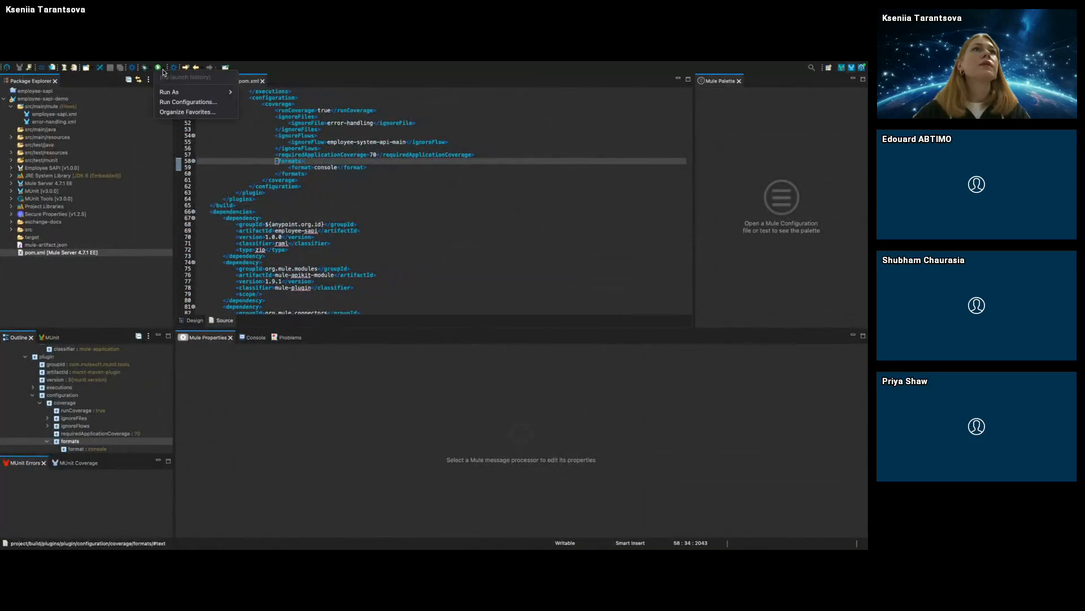
{"action": "left_click", "coordinate": [176, 101]}
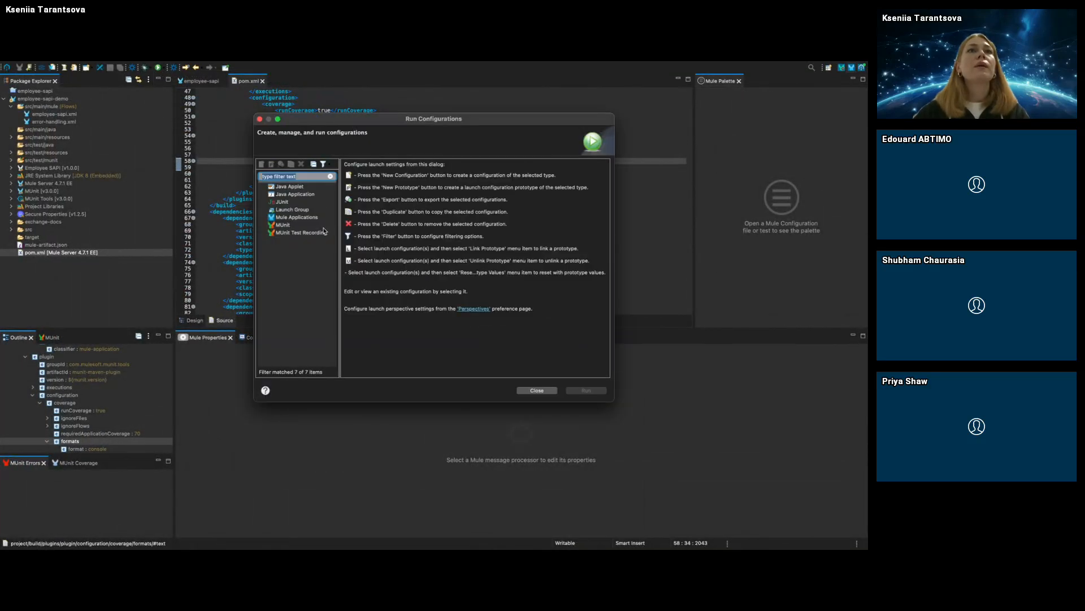
{"action": "left_click", "coordinate": [544, 390]}
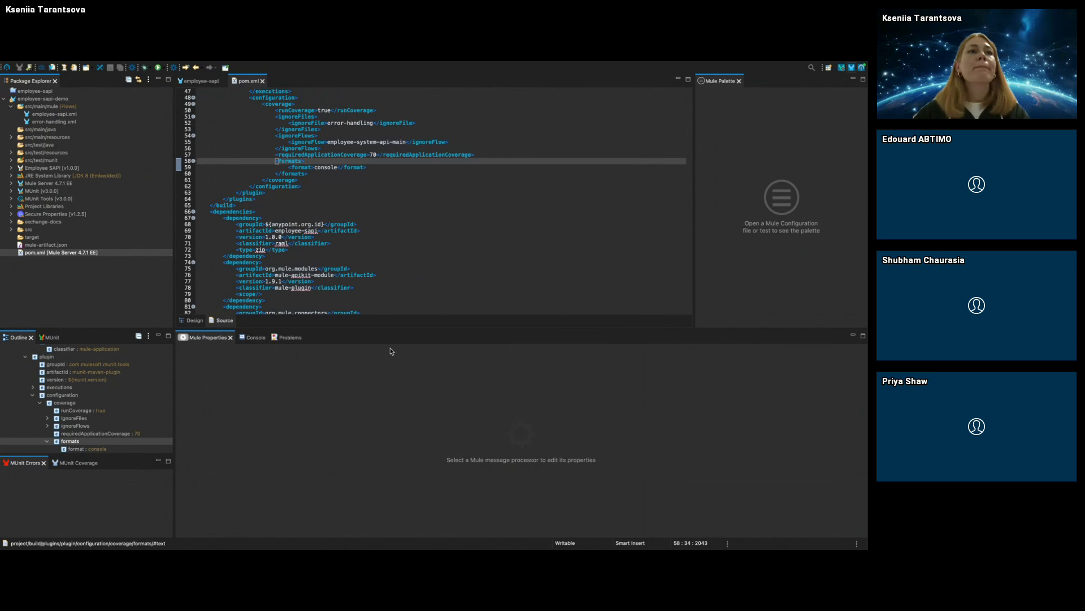
Open the employee-sapi project in the workspace and check the available run options again.
{"action": "left_click", "coordinate": [35, 91]}
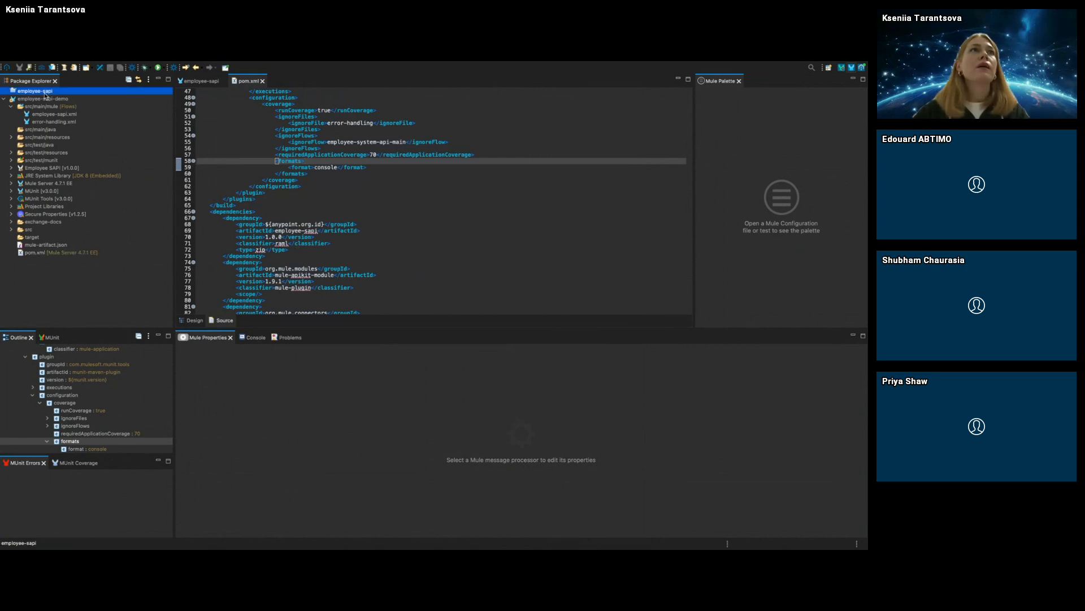
{"action": "left_click", "coordinate": [165, 69]}
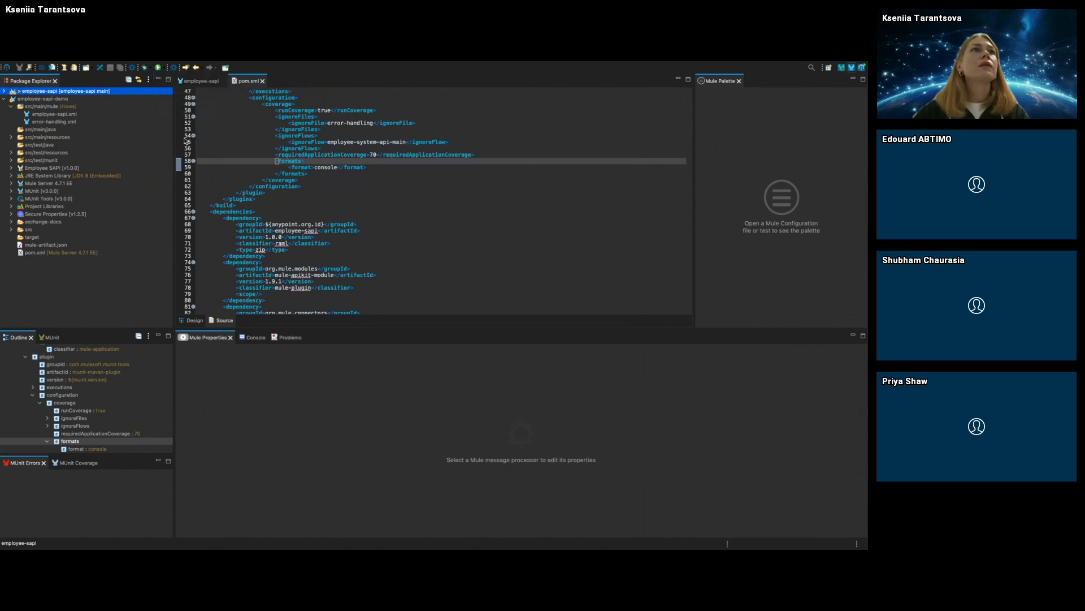
{"action": "left_click", "coordinate": [165, 69]}
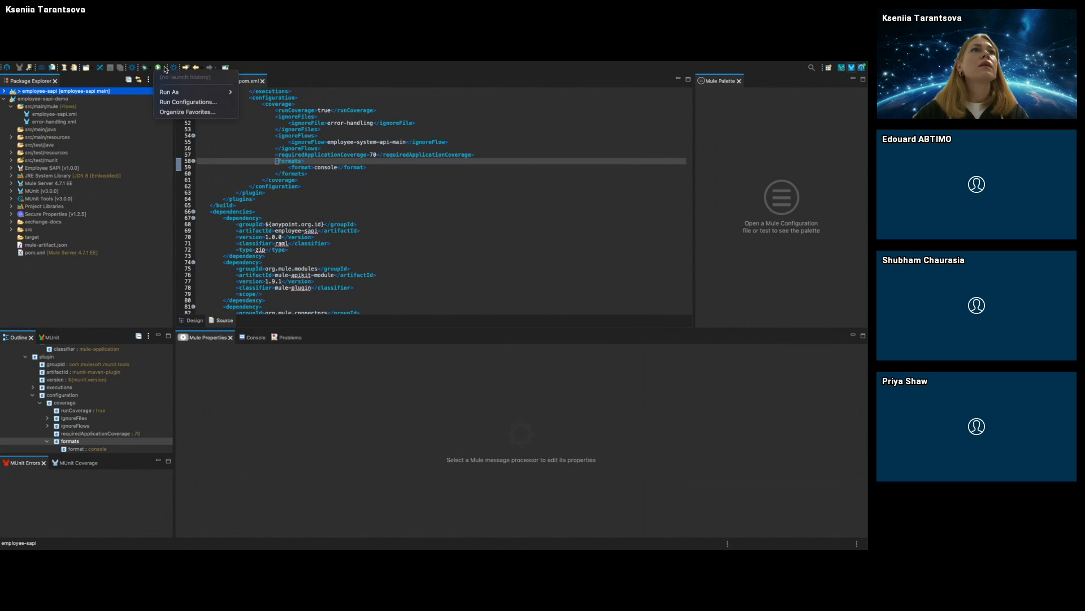
{"action": "left_click", "coordinate": [286, 267]}
{"action": "left_click", "coordinate": [337, 514]}
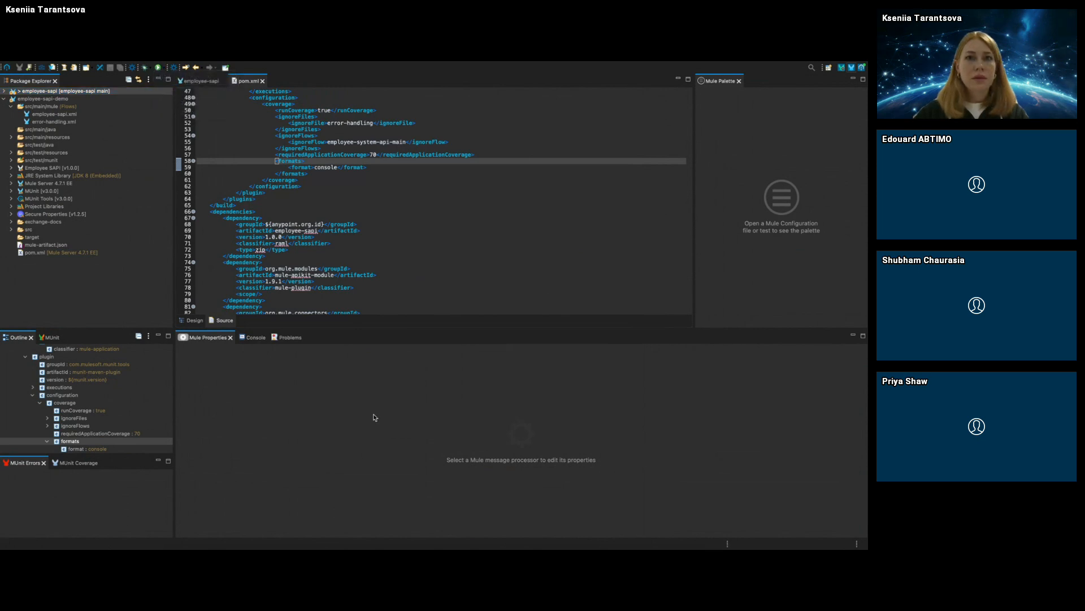
{"action": "key", "text": "ctrl+Up"}
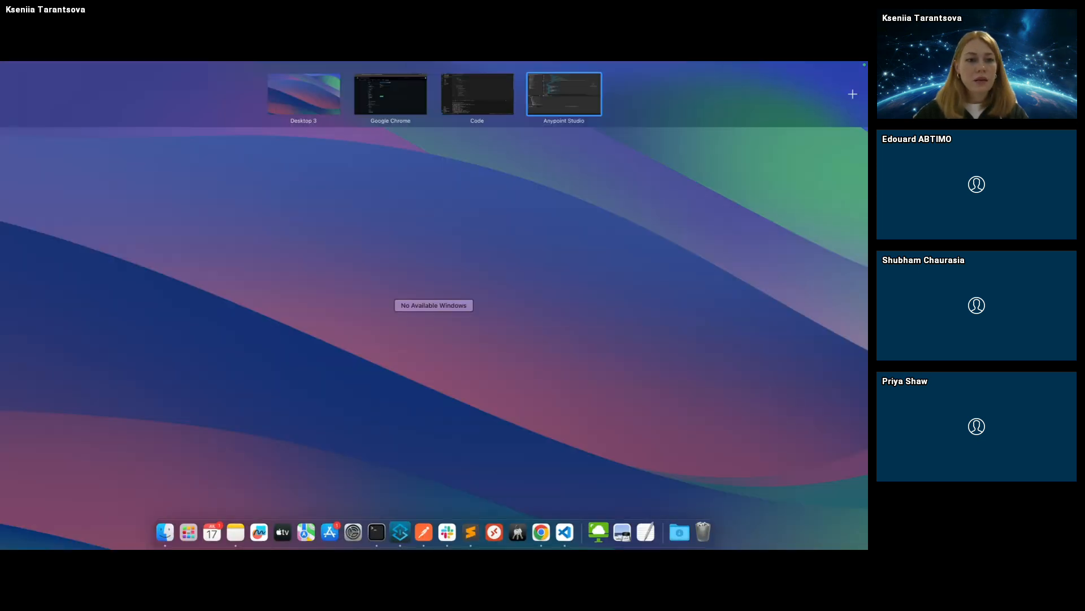
{"action": "key", "text": "ctrl+Up"}
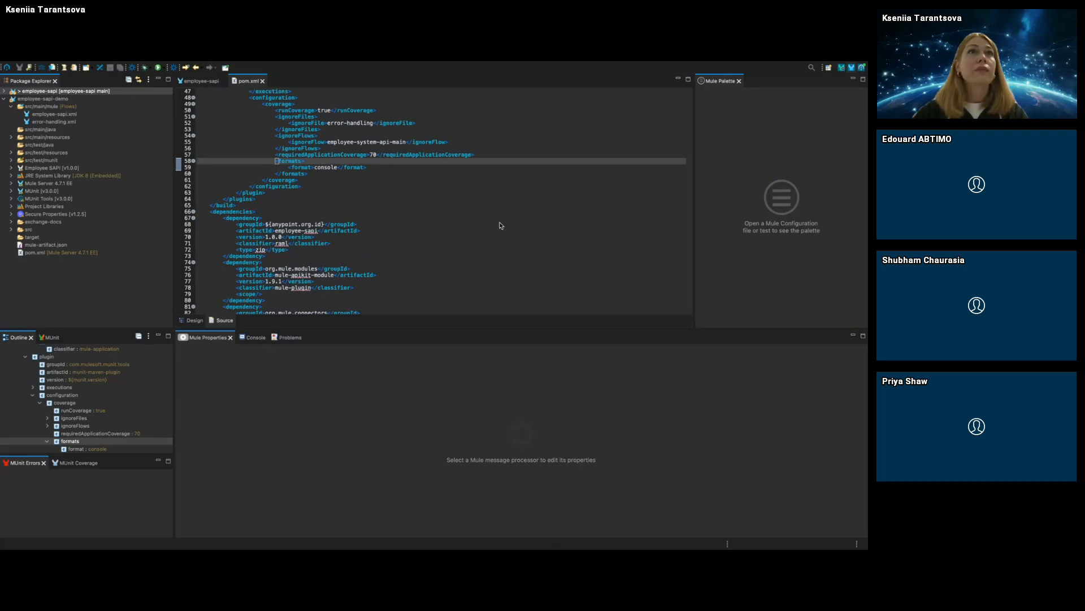
Return to Chrome and paste the secure key as the value of the MULE_KEY secret.
{"action": "key", "text": "ctrl+Left"}
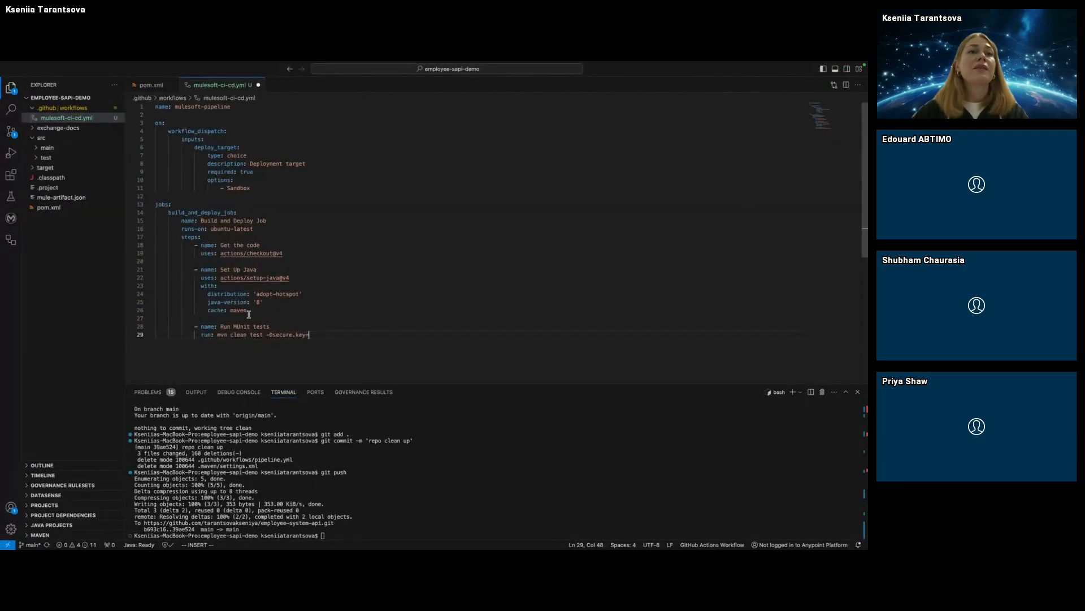
{"action": "key", "text": "ctrl+Left"}
{"action": "left_click", "coordinate": [354, 274]}
{"action": "key", "text": "super+v"}
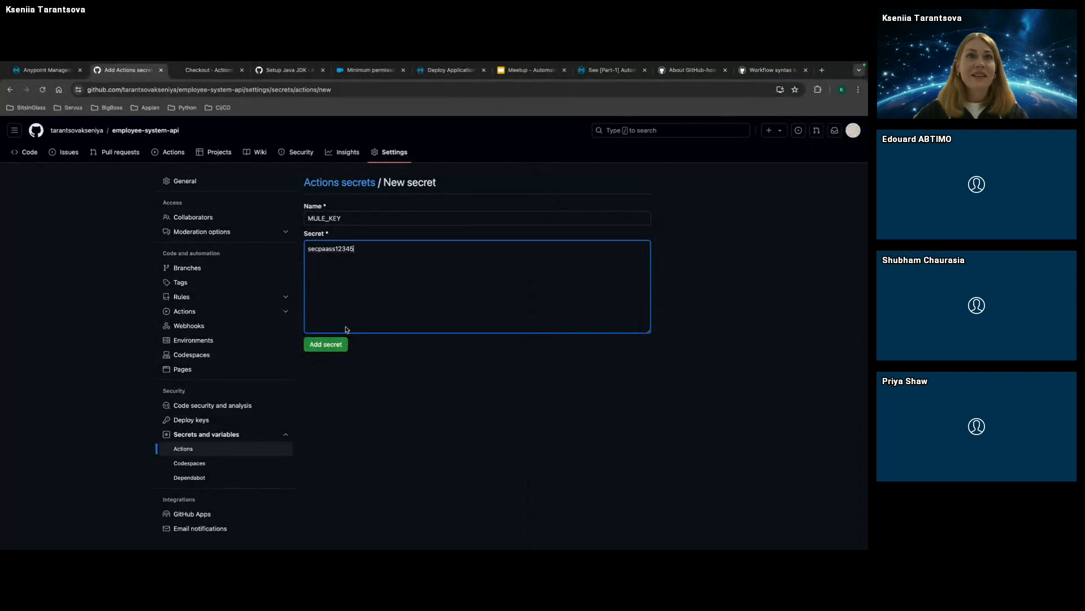
Save the new MULE_KEY Actions secret to the employee-system-api repository.
{"action": "left_click", "coordinate": [343, 346]}
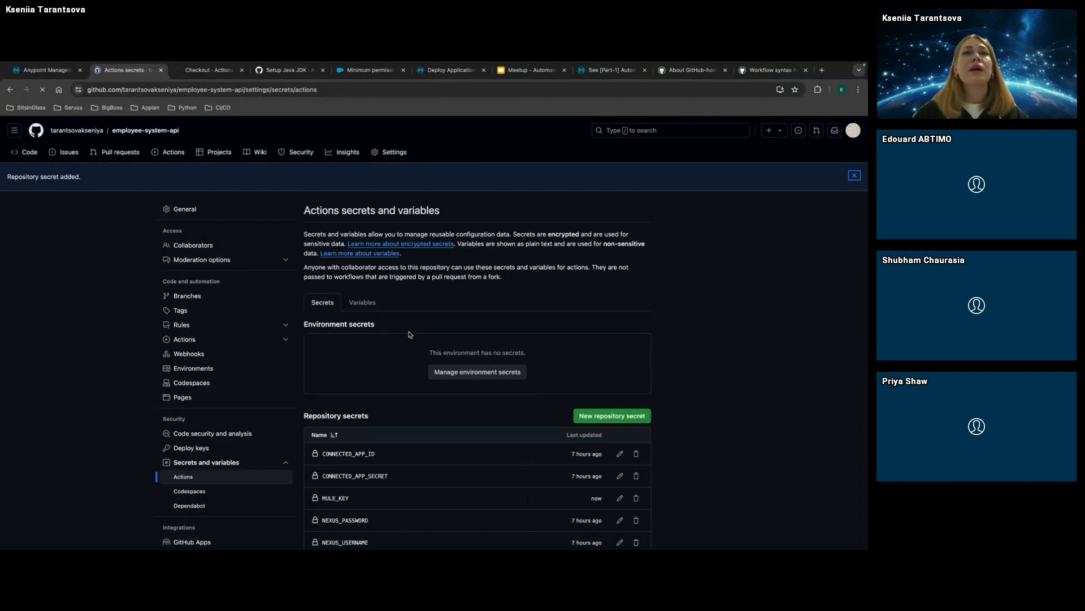
{"action": "scroll", "coordinate": [723, 355], "scroll_direction": "down", "scroll_amount": 2}
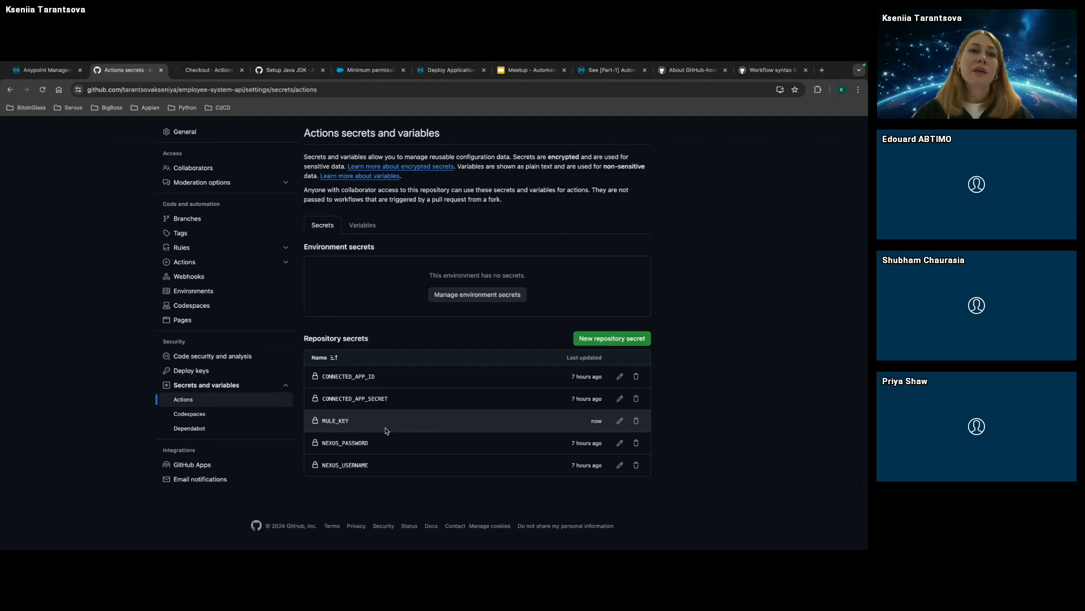
Switch to Visual Studio Code and complete the MUnit test command's -Dsecure.key argument with ${{ secrets.MULE_KEY }}.
{"action": "key", "text": "ctrl+Left"}
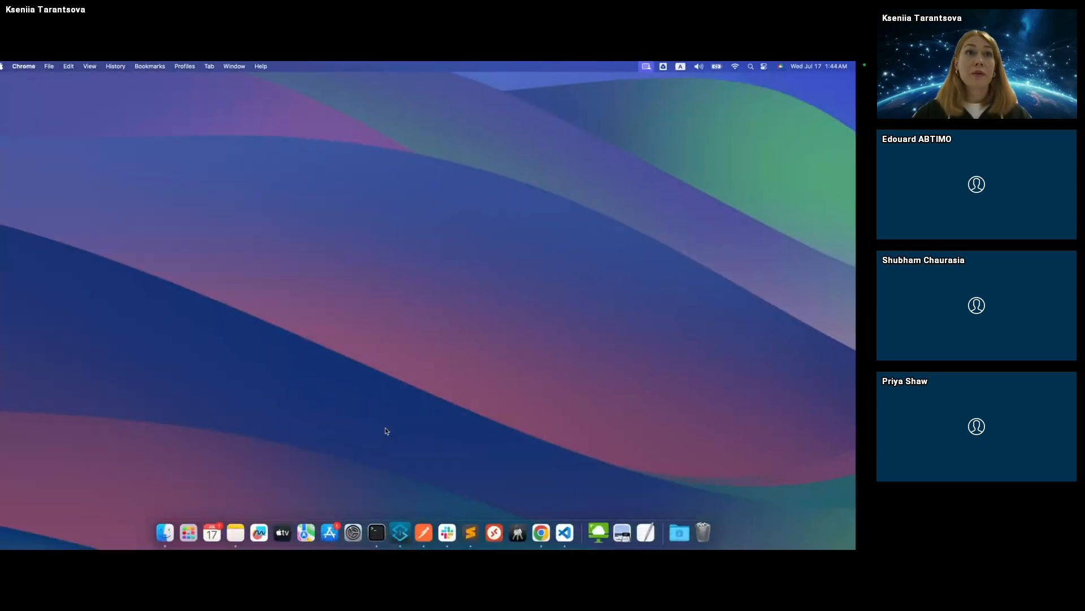
{"action": "key", "text": "ctrl+Right"}
{"action": "key", "text": "ctrl+Right"}
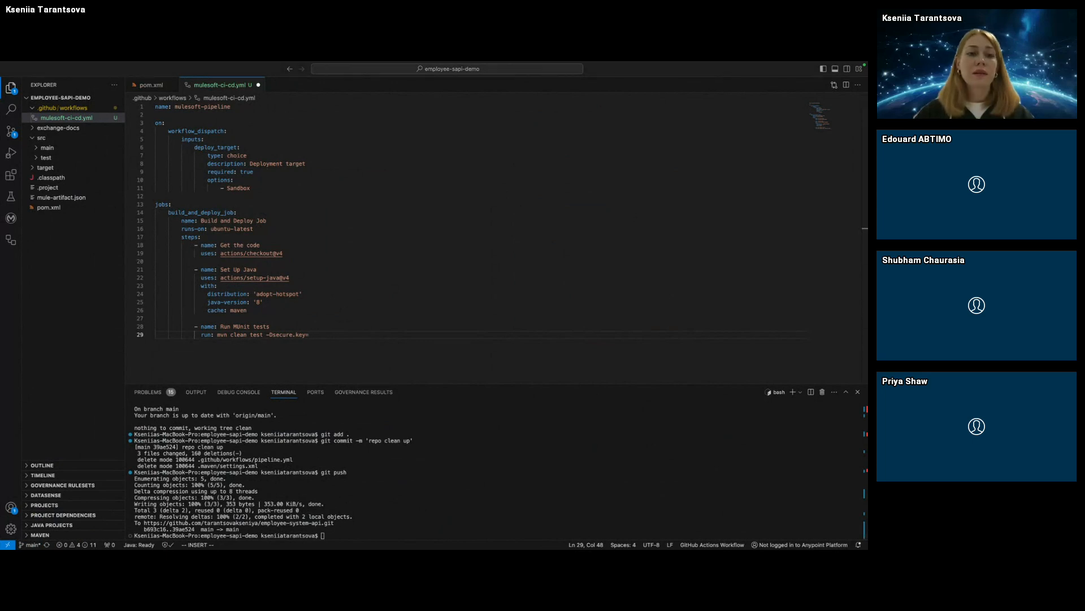
{"action": "mouse_move", "coordinate": [434, 549]}
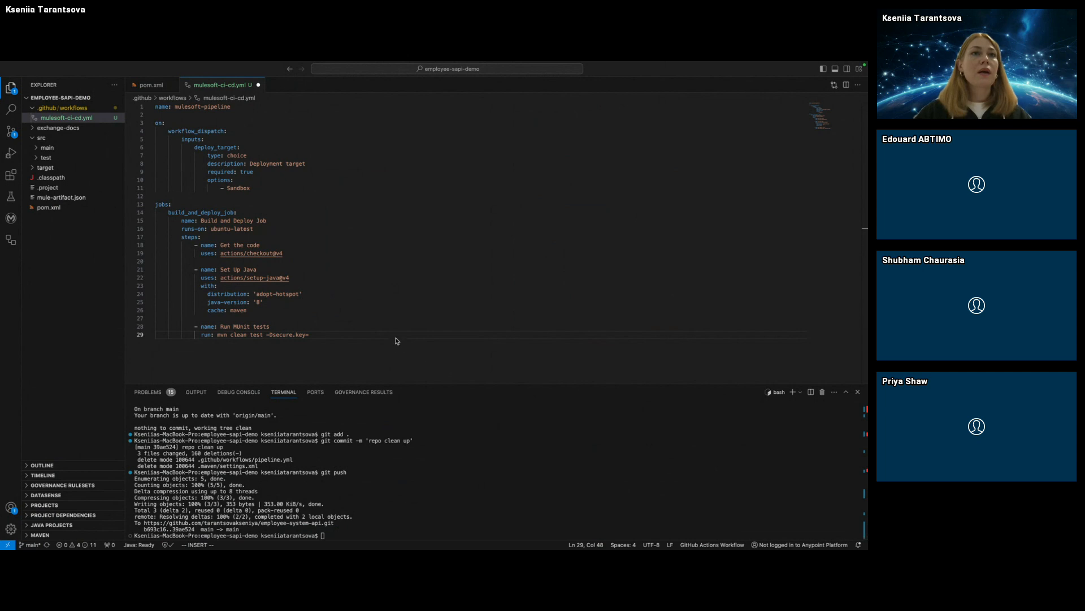
{"action": "type", "text": "${{ "}
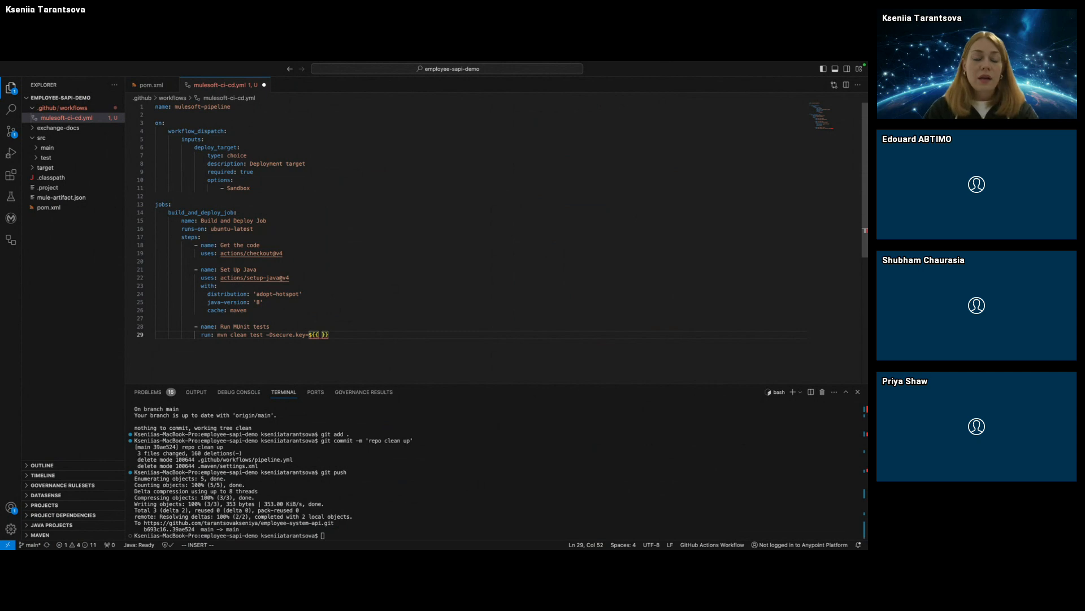
{"action": "type", "text": "secrets"}
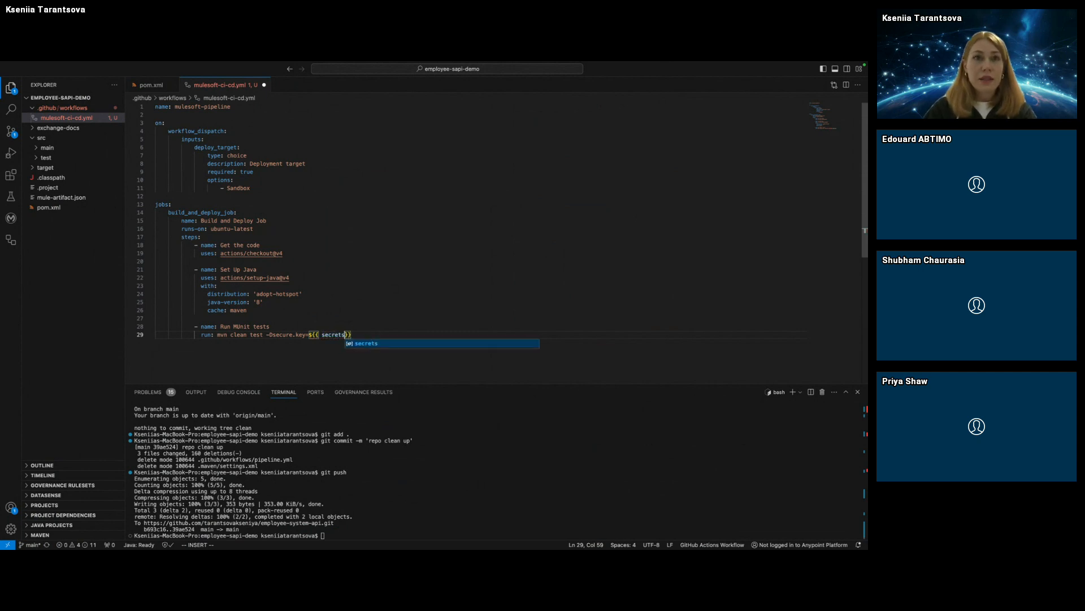
{"action": "type", "text": "."}
{"action": "key", "text": "Down"}
{"action": "key", "text": "Down"}
{"action": "key", "text": "Down"}
{"action": "key", "text": "Down"}
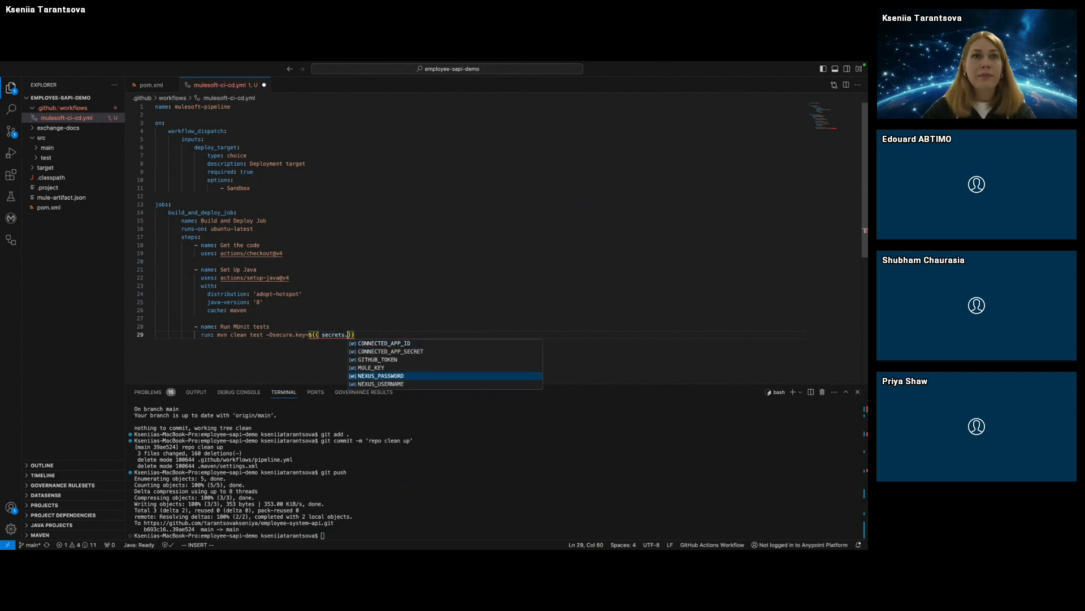
{"action": "key", "text": "Down"}
{"action": "key", "text": "Up"}
{"action": "key", "text": "Up"}
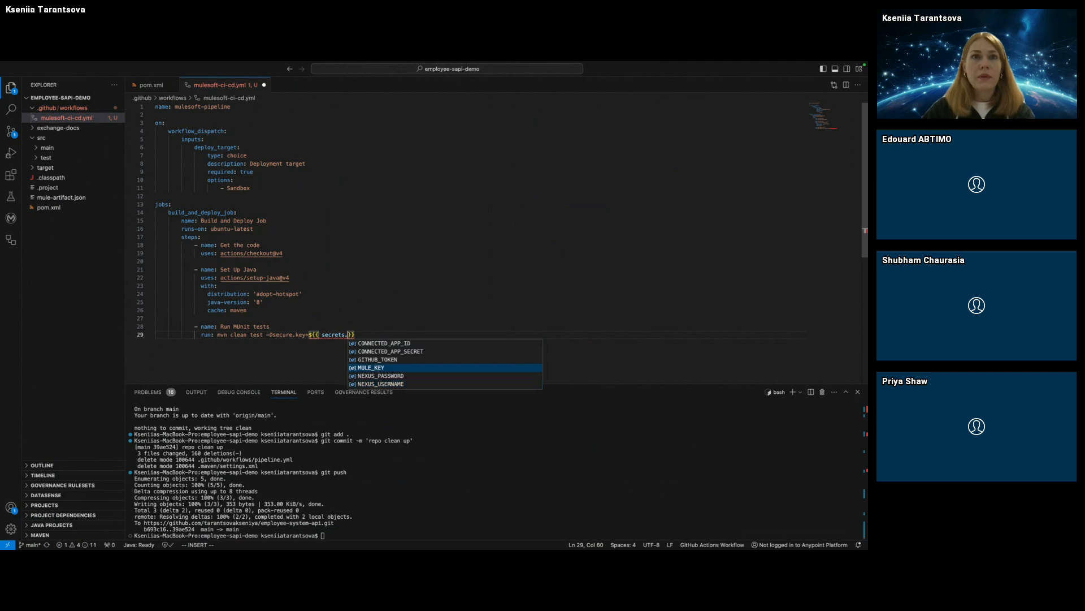
{"action": "key", "text": "Return"}
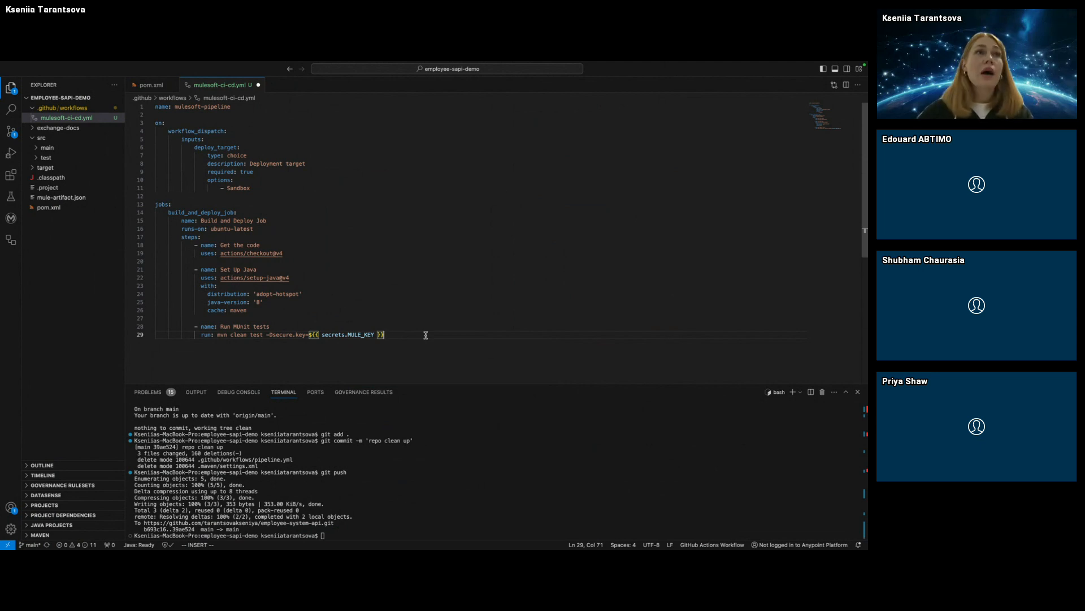
{"action": "left_click", "coordinate": [64, 99]}
{"action": "left_click", "coordinate": [65, 99]}
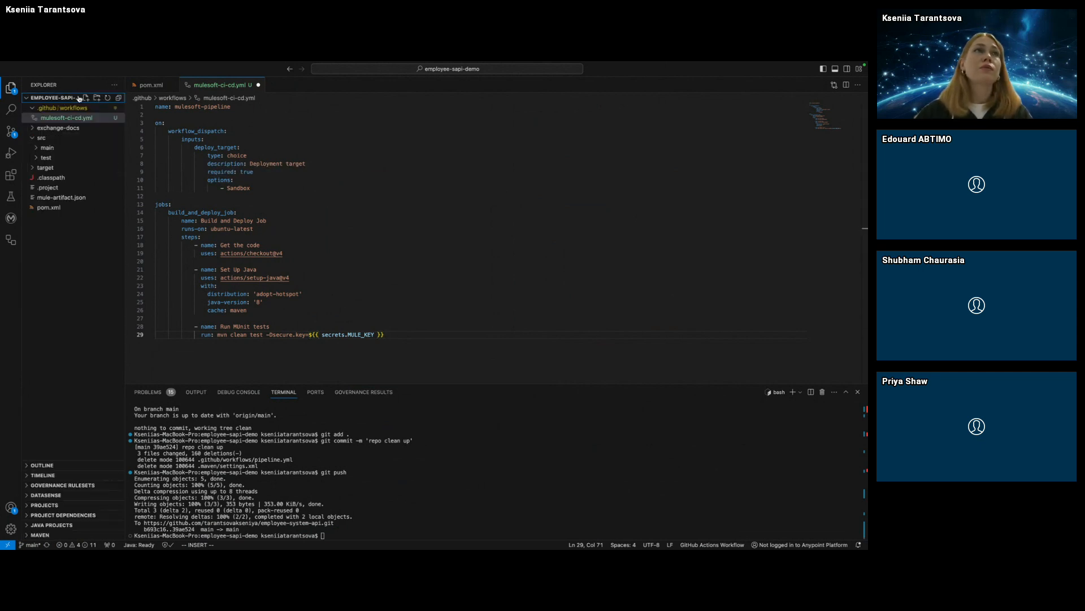
{"action": "left_click", "coordinate": [97, 97]}
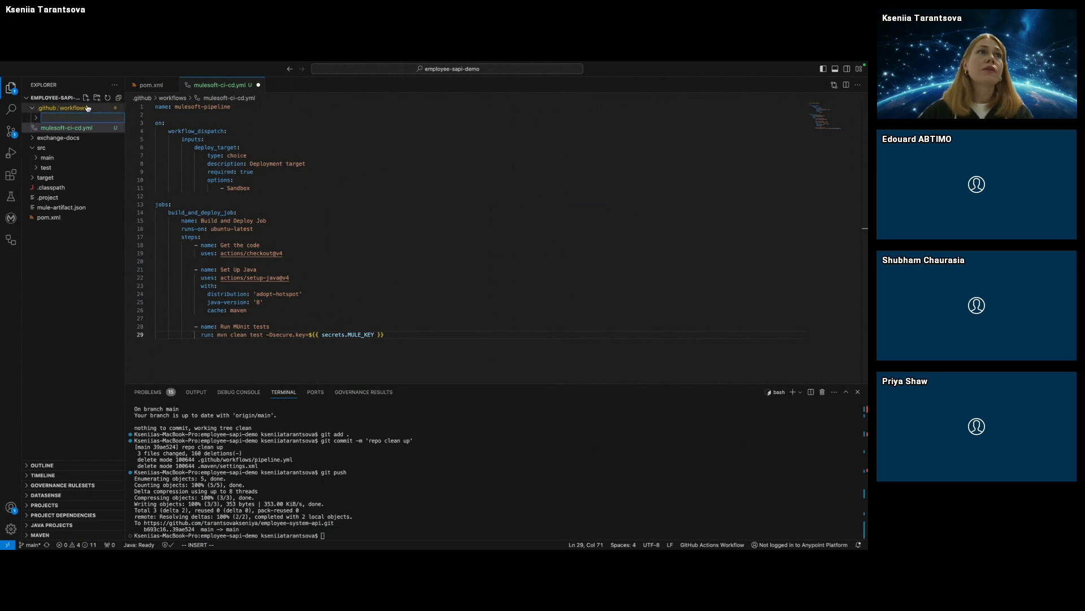
{"action": "left_click", "coordinate": [312, 139]}
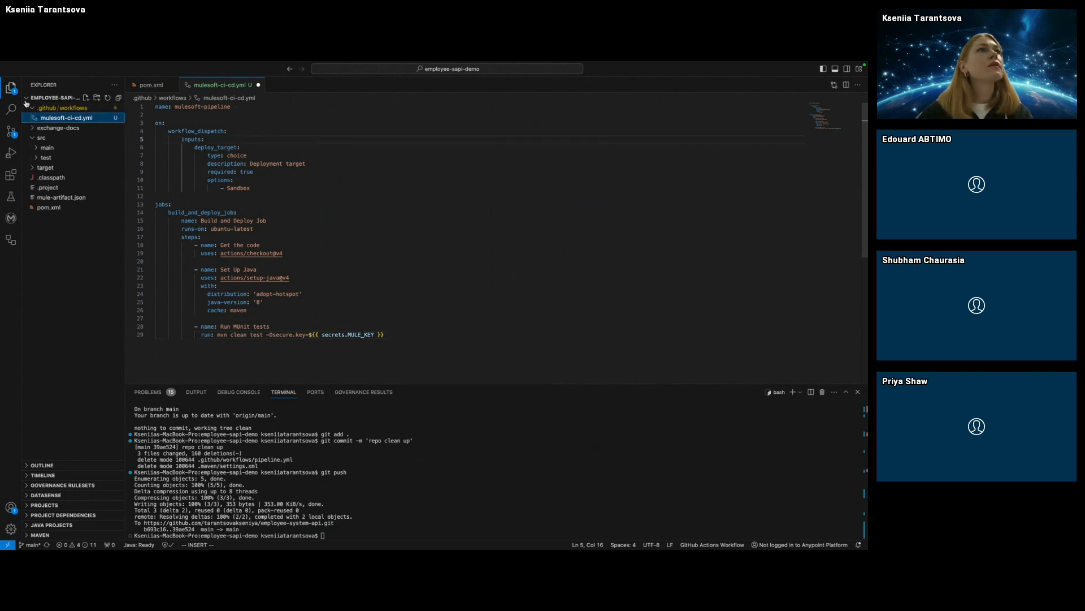
Create a folder named .maven in the project root.
{"action": "left_click", "coordinate": [61, 198]}
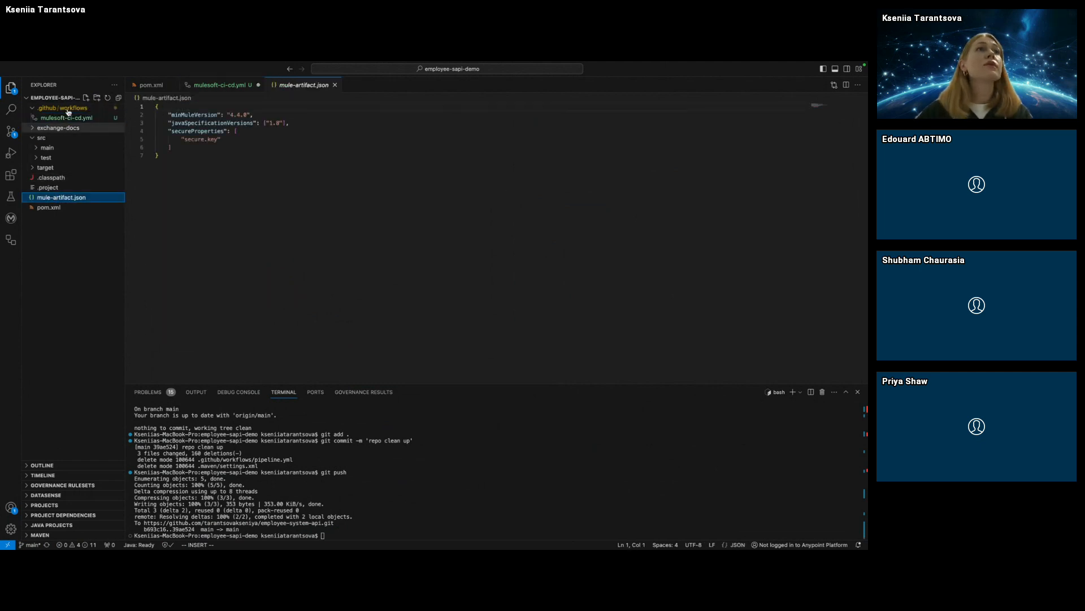
{"action": "left_click", "coordinate": [97, 98]}
{"action": "type", "text": ".m"}
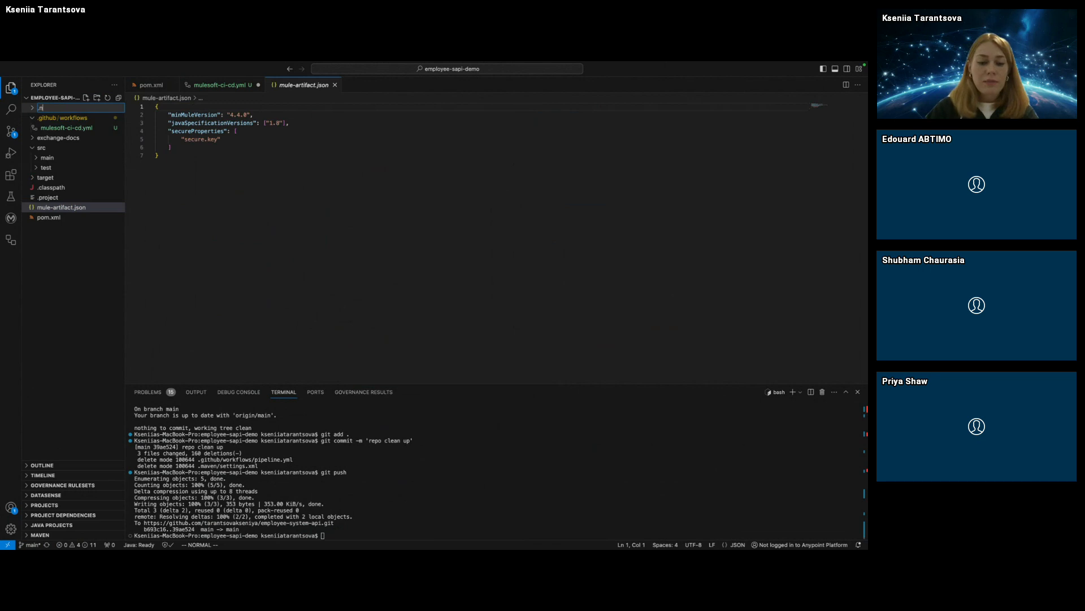
{"action": "type", "text": "aven"}
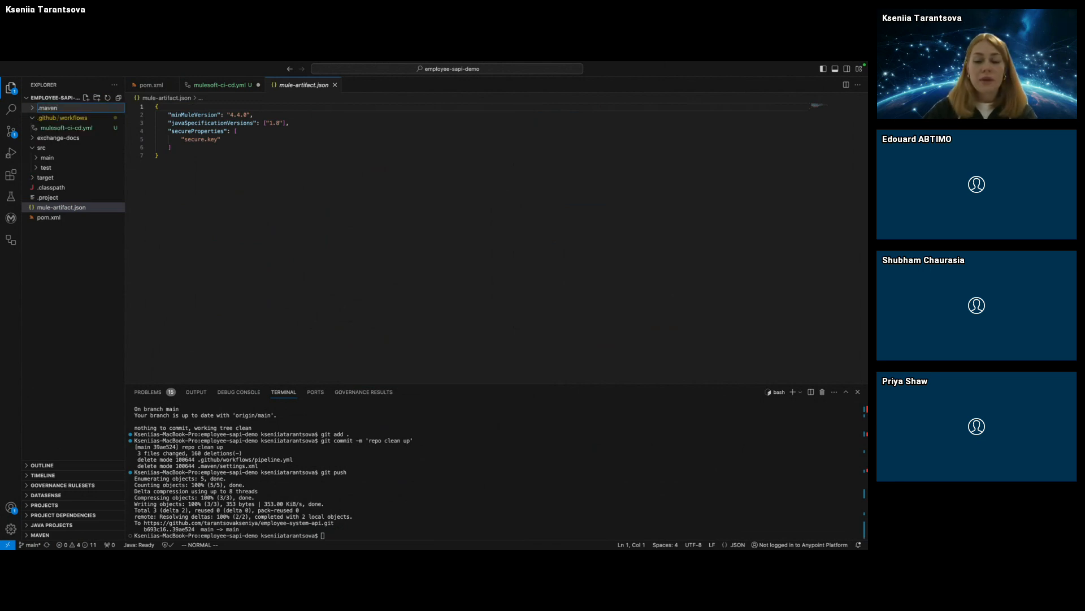
{"action": "key", "text": "Return"}
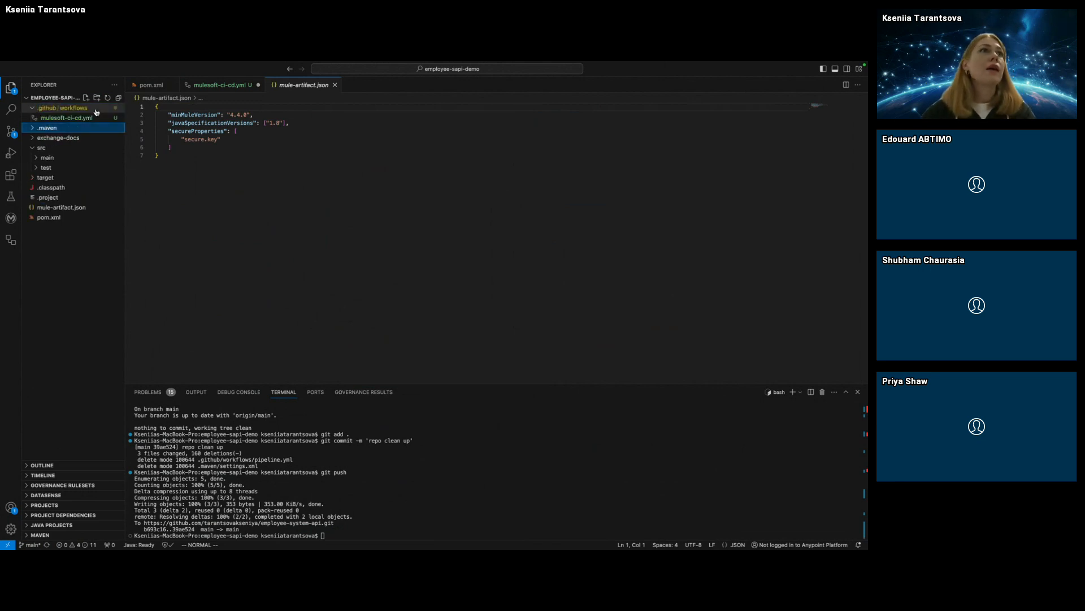
Create a settings.xml file inside the .maven folder and open it.
{"action": "left_click", "coordinate": [85, 97]}
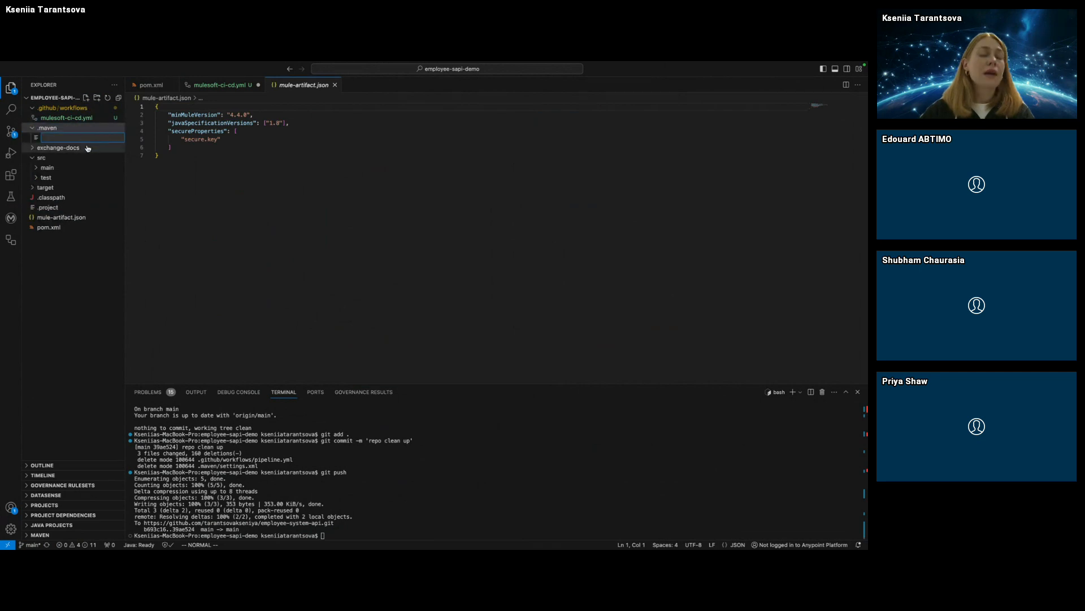
{"action": "type", "text": "settings.xml"}
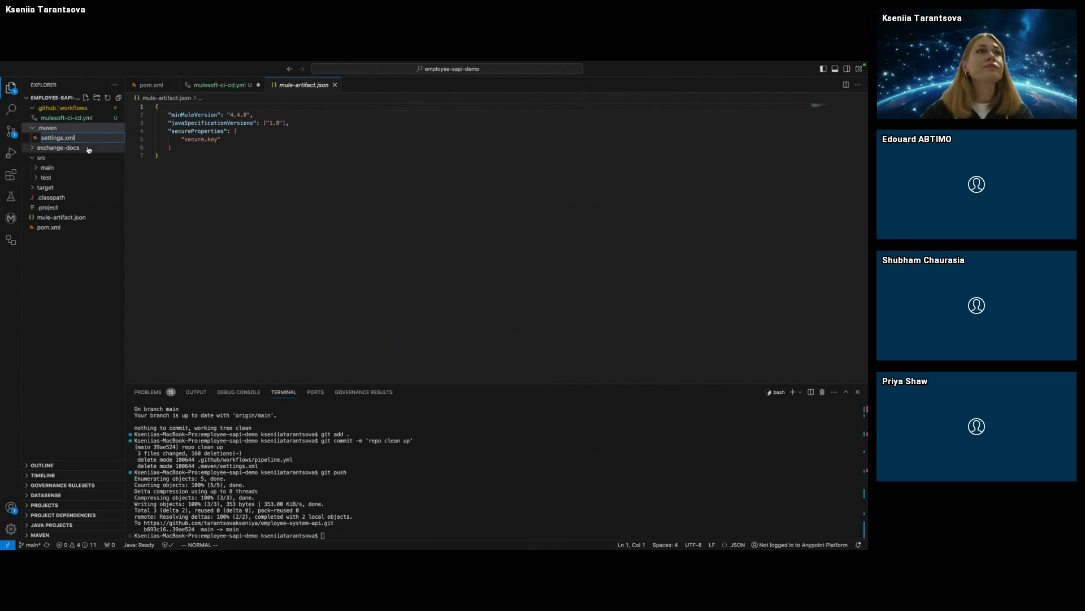
{"action": "key", "text": "Return"}
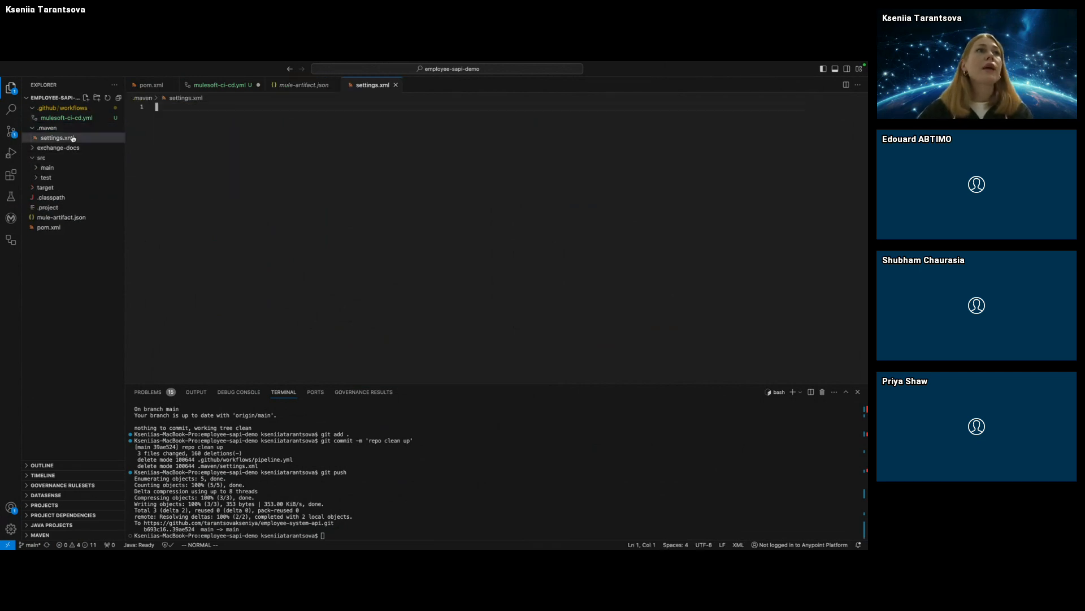
{"action": "left_click", "coordinate": [73, 138]}
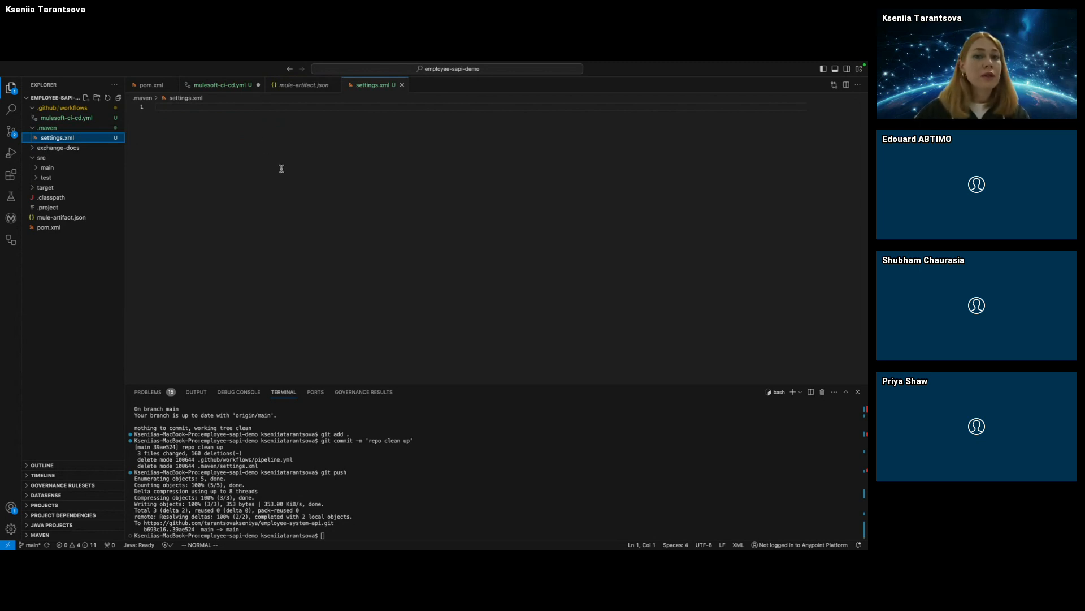
Paste the copied Maven settings with servers, plugin groups and profiles into the empty settings.xml.
{"action": "left_click", "coordinate": [295, 206]}
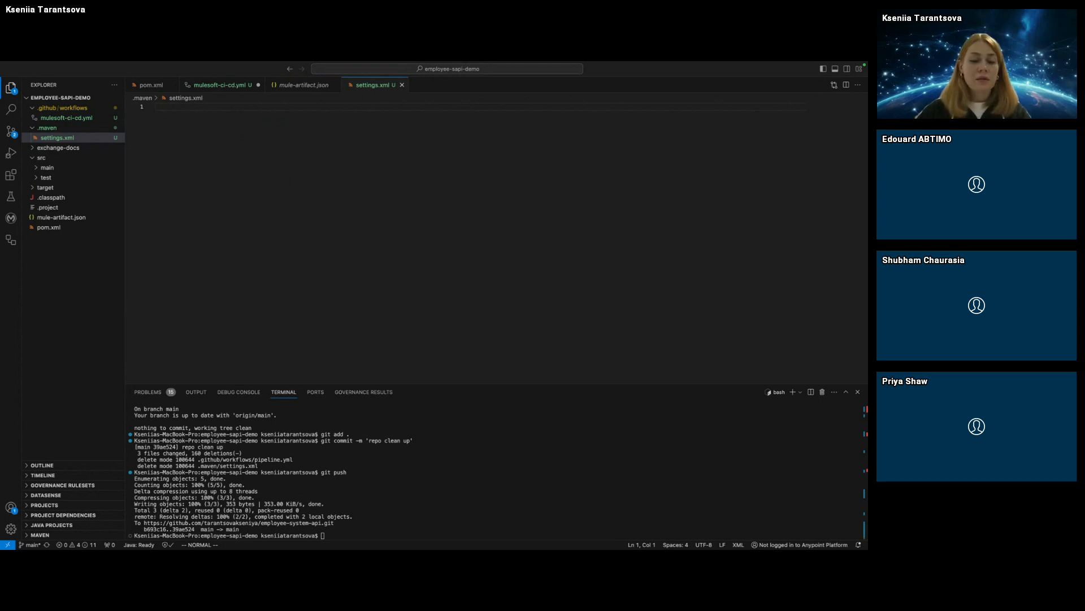
{"action": "key", "text": "super+v"}
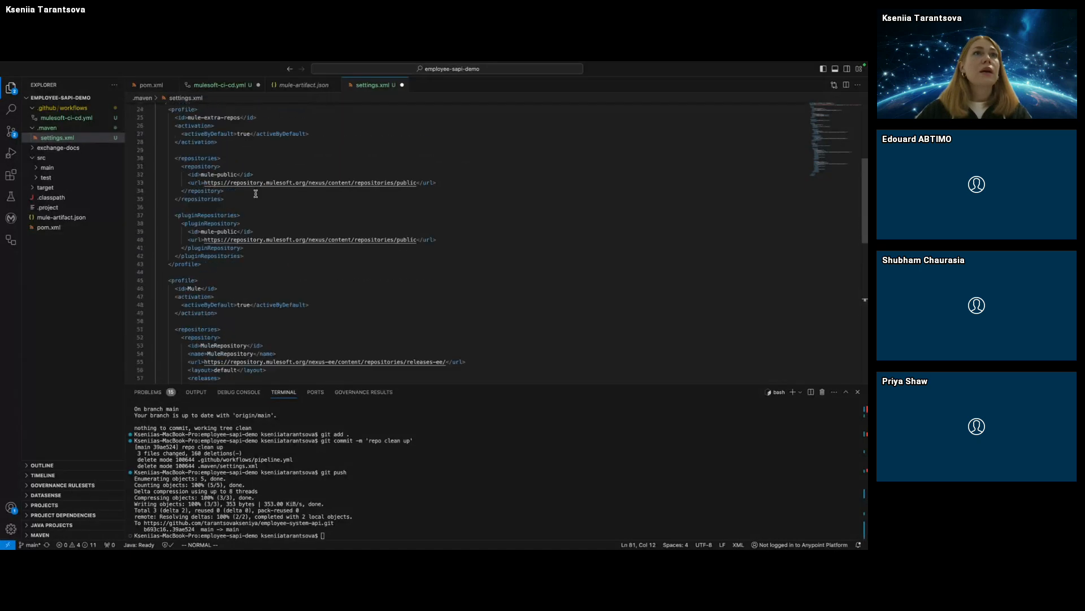
{"action": "scroll", "coordinate": [255, 193], "scroll_direction": "up", "scroll_amount": 5}
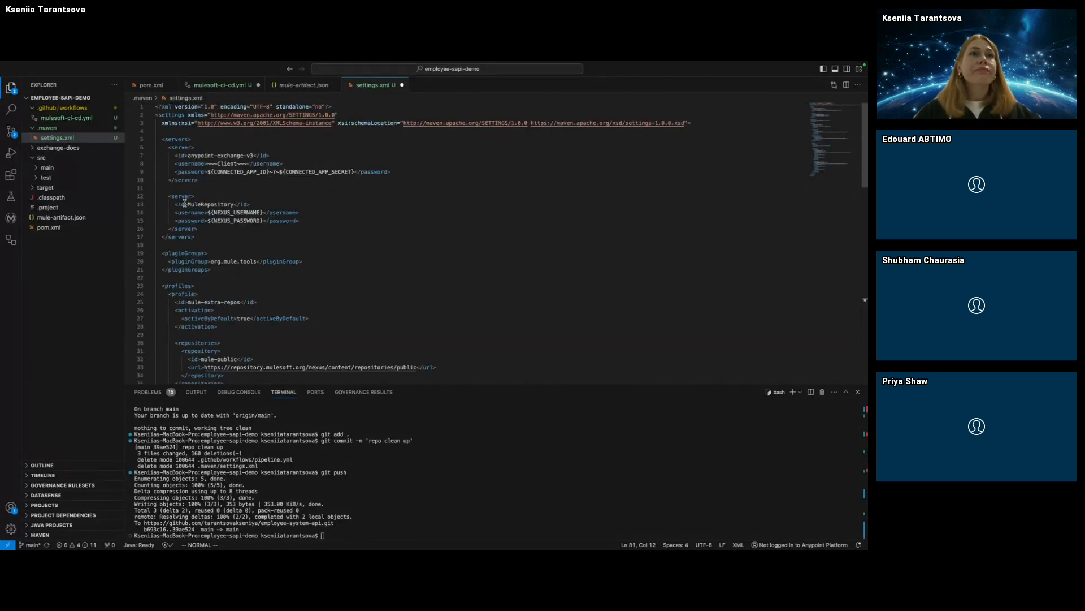
Examine the anypoint-exchange-v3 and MuleRepository server credential variables in settings.xml and compare them with the repository secrets on GitHub in Chrome.
{"action": "scroll", "coordinate": [175, 149], "scroll_direction": "down", "scroll_amount": 1}
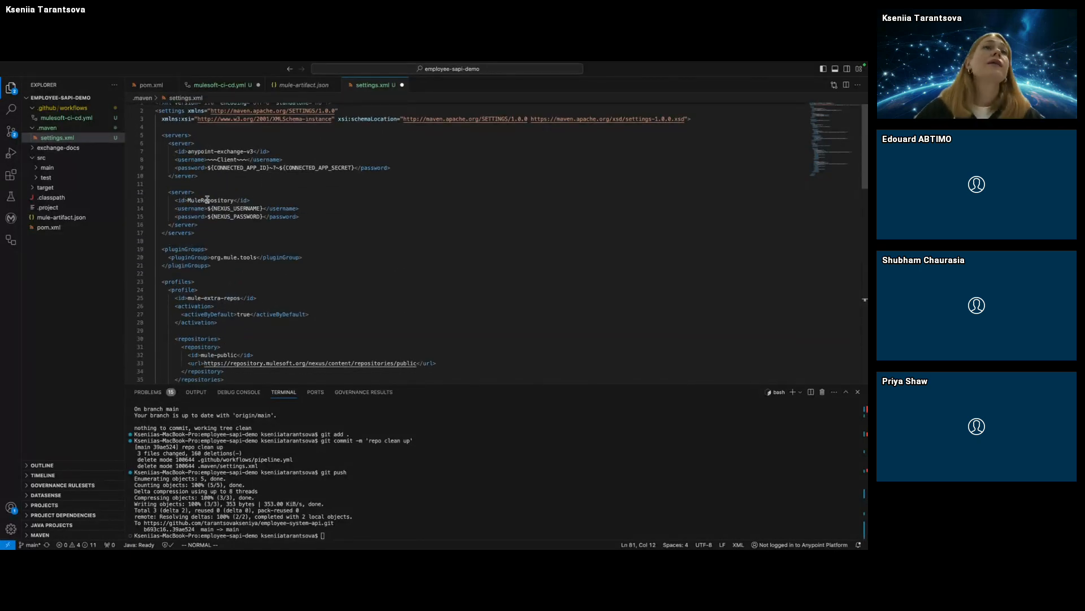
{"action": "scroll", "coordinate": [207, 200], "scroll_direction": "up", "scroll_amount": 1}
{"action": "left_click", "coordinate": [169, 147]}
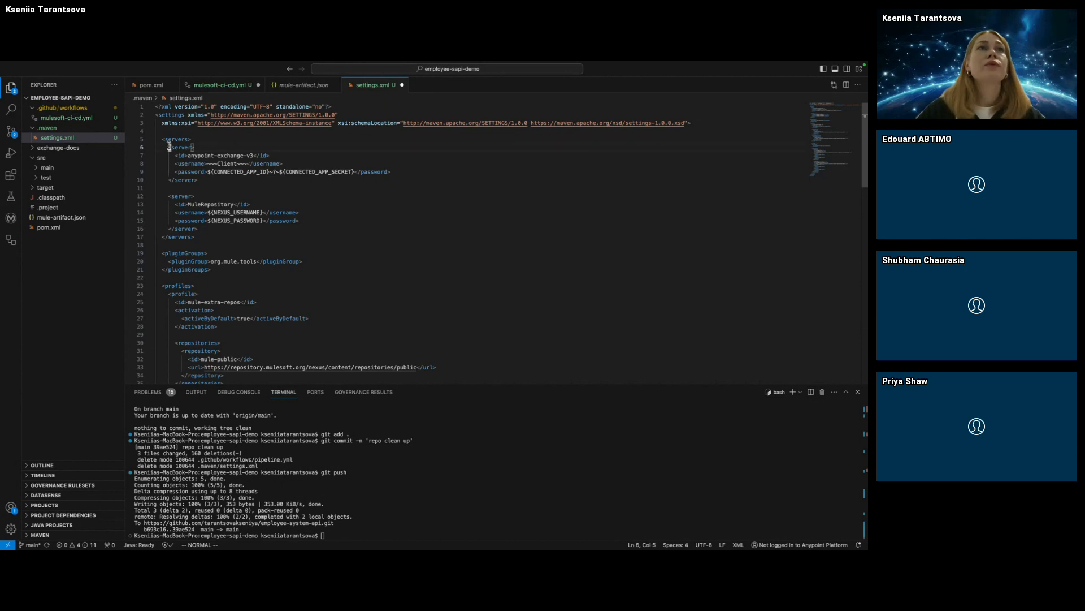
{"action": "left_click_drag", "start_coordinate": [169, 147], "coordinate": [333, 217]}
{"action": "left_click", "coordinate": [332, 218]}
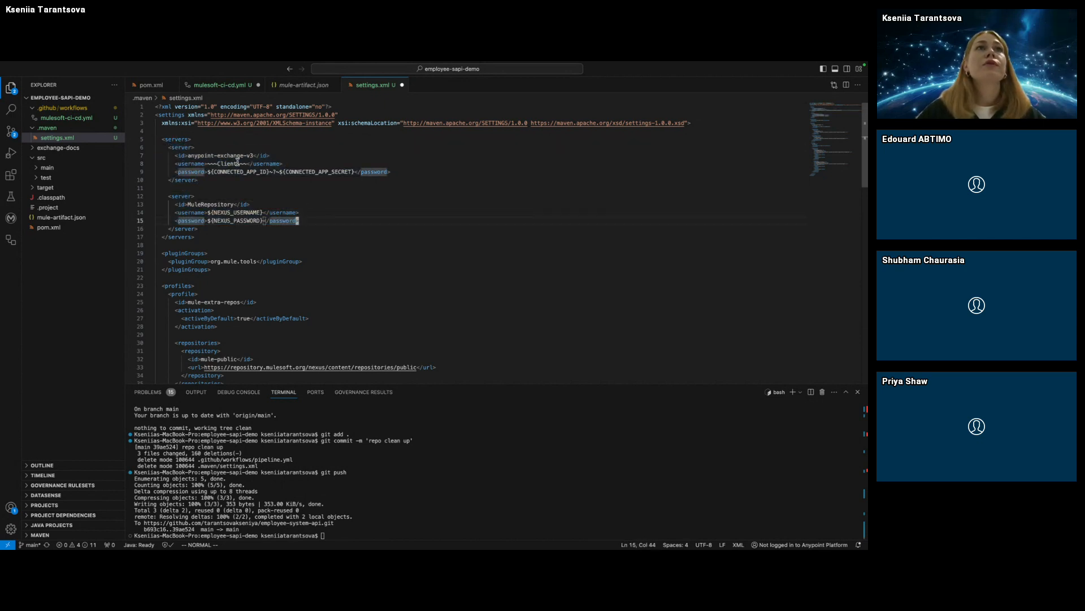
{"action": "left_click", "coordinate": [267, 163]}
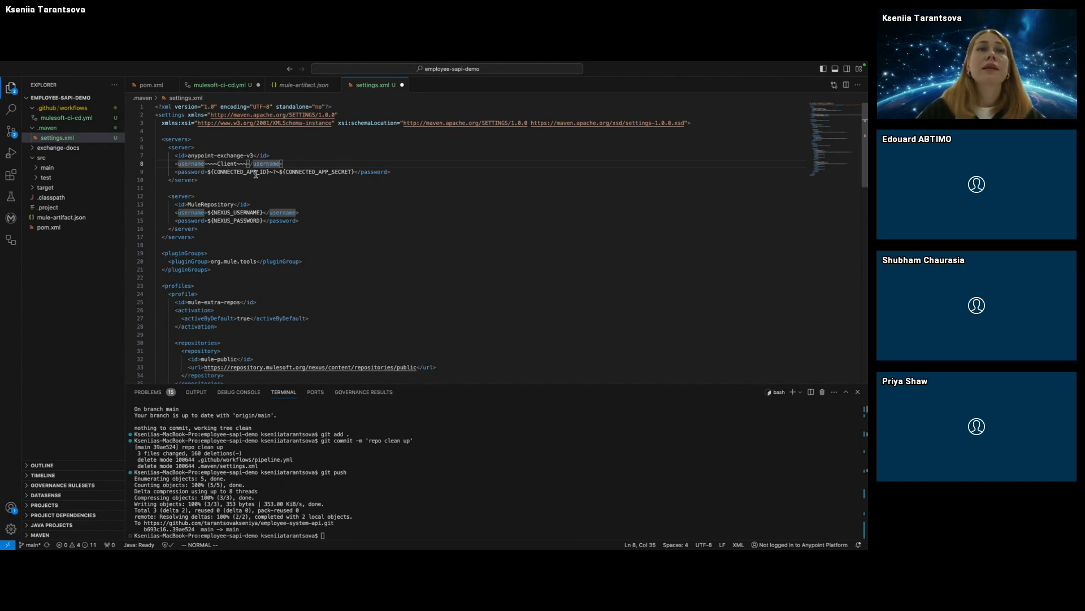
{"action": "left_click", "coordinate": [238, 220]}
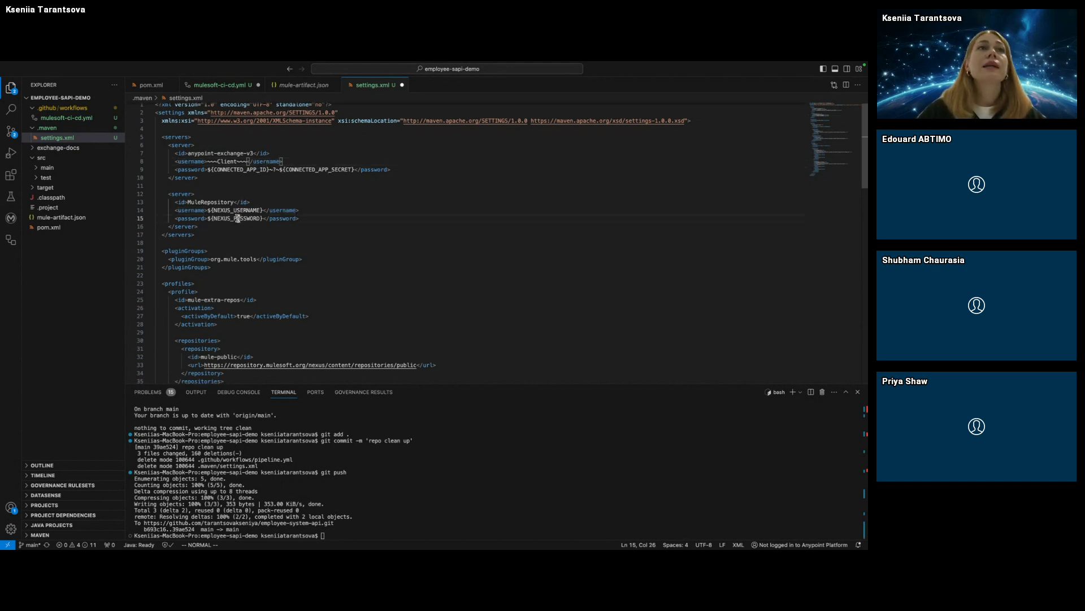
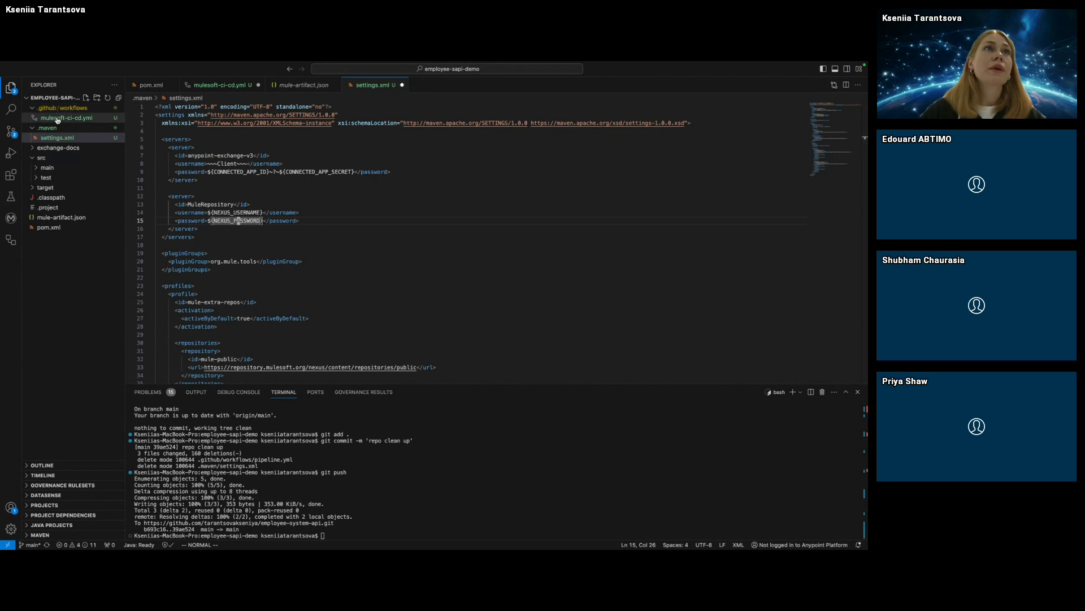
{"action": "key", "text": "ctrl+Right"}
{"action": "key", "text": "ctrl+Right"}
{"action": "key", "text": "ctrl+Right"}
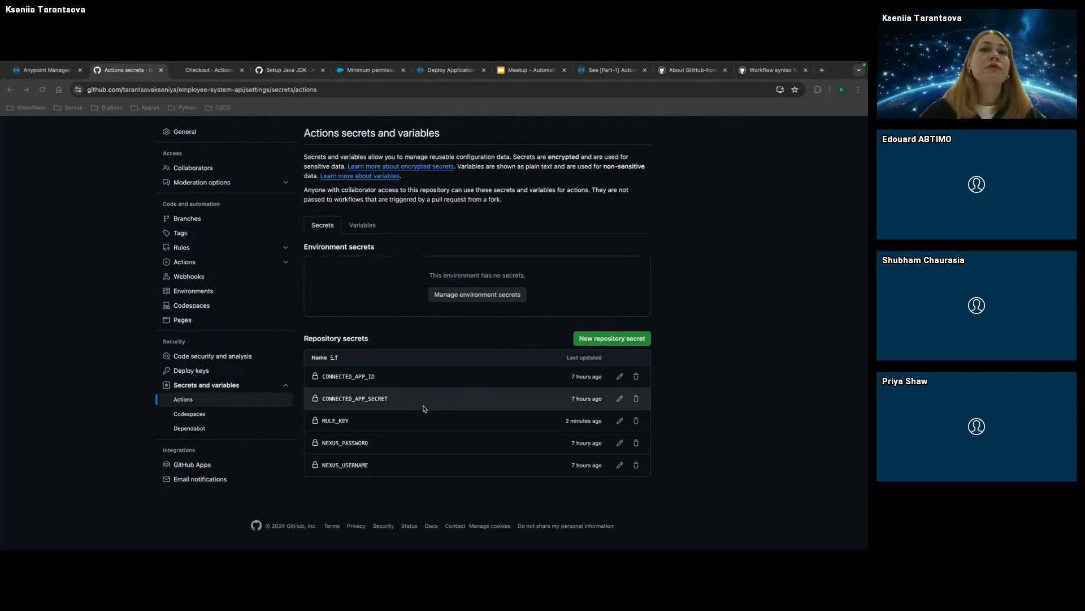
{"action": "key", "text": "ctrl+Right"}
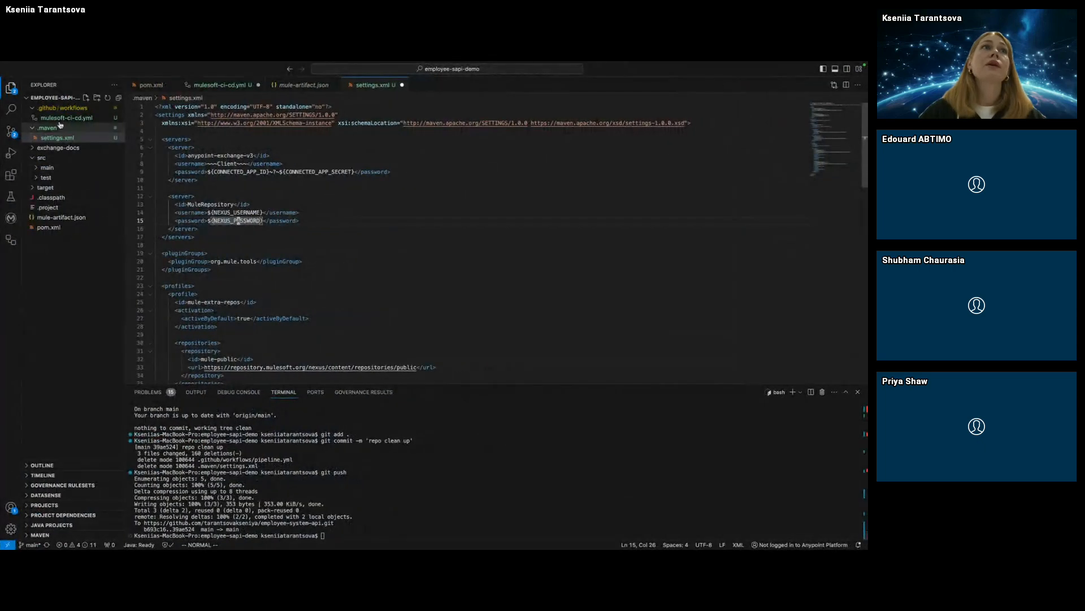
Open the mulesoft-ci-cd.yml workflow file at the runs-on line of build_and_deploy_job.
{"action": "left_click", "coordinate": [65, 118]}
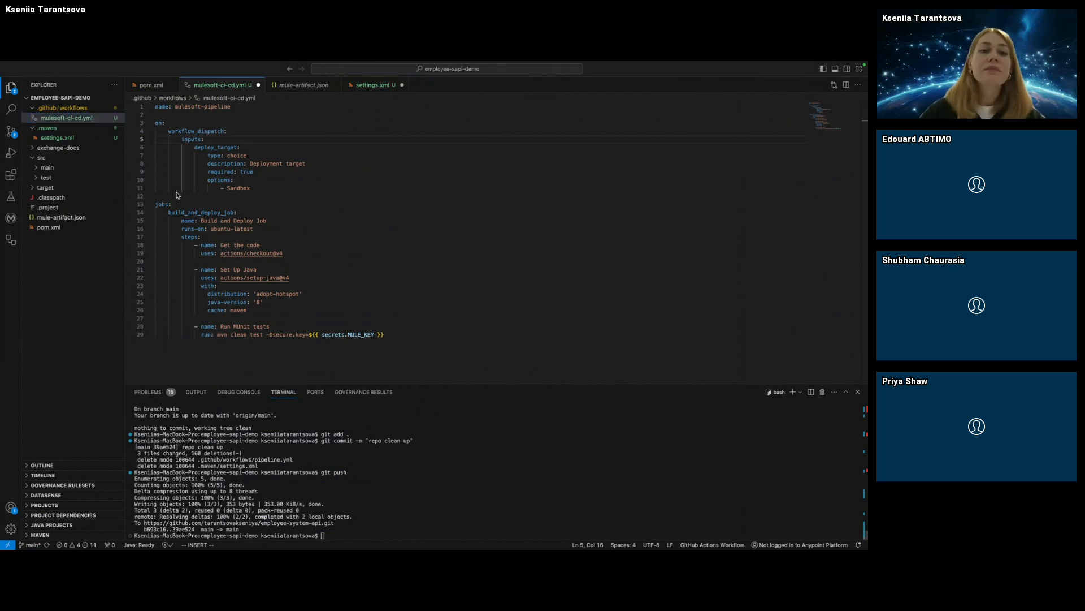
{"action": "left_click", "coordinate": [282, 214]}
{"action": "double_click", "coordinate": [283, 229]}
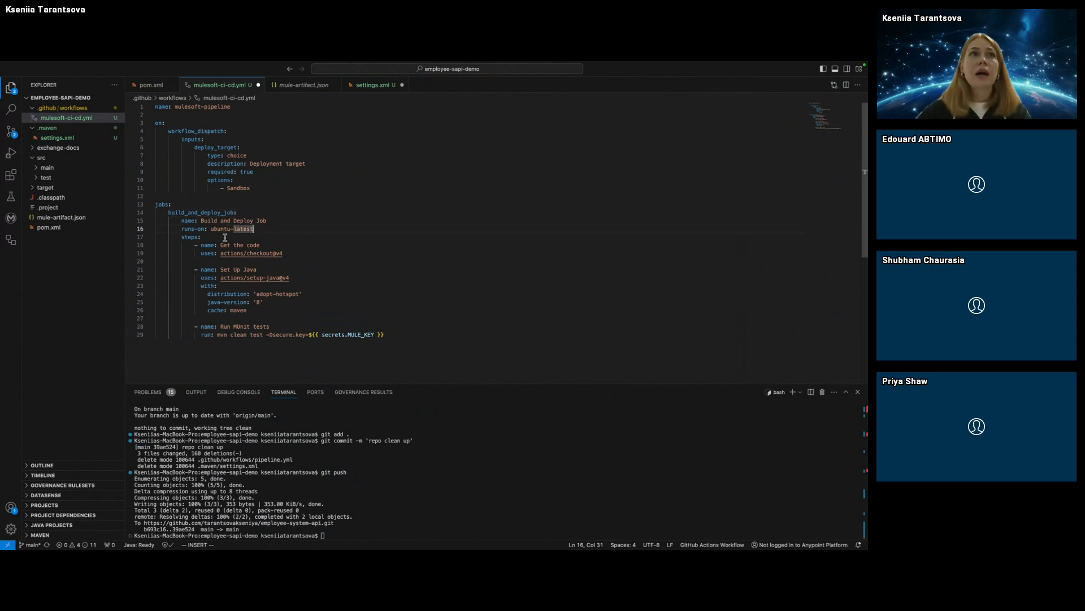
{"action": "left_click", "coordinate": [174, 197]}
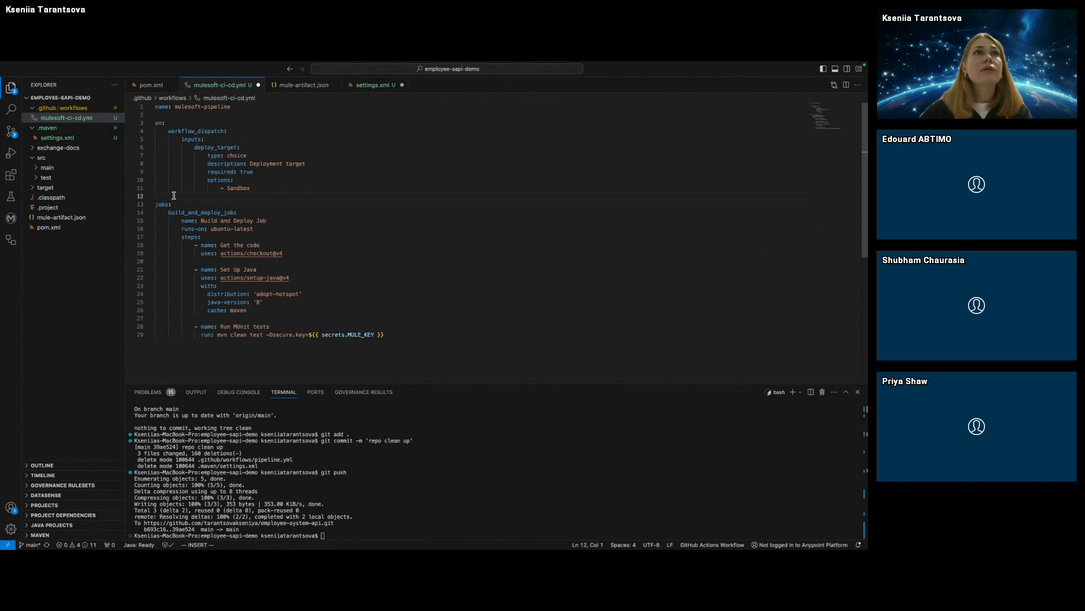
{"action": "type", "text": "env"}
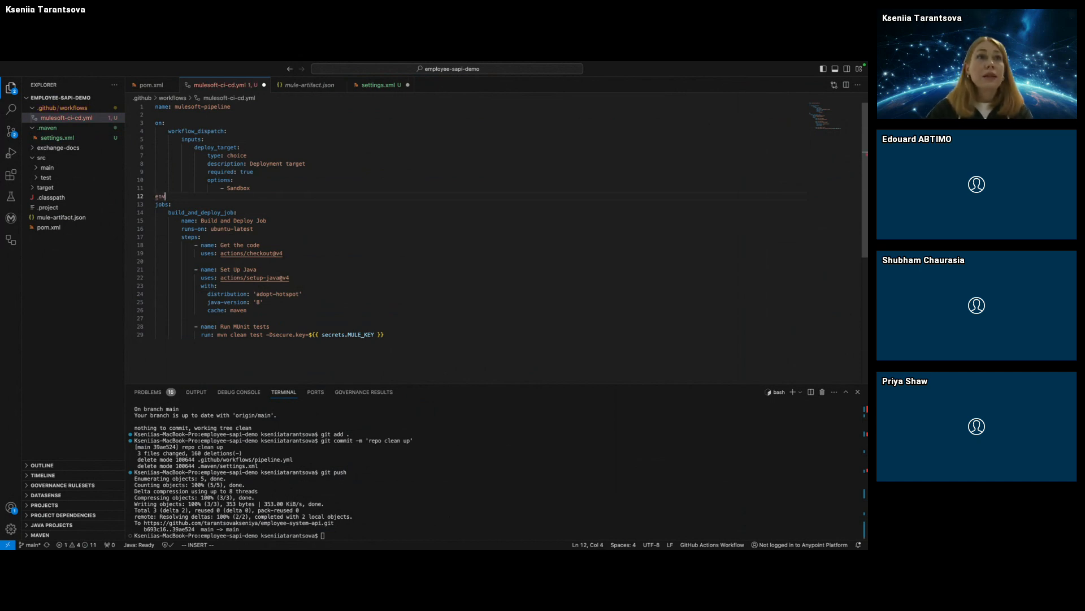
{"action": "type", "text": ":"}
{"action": "key", "text": "Return"}
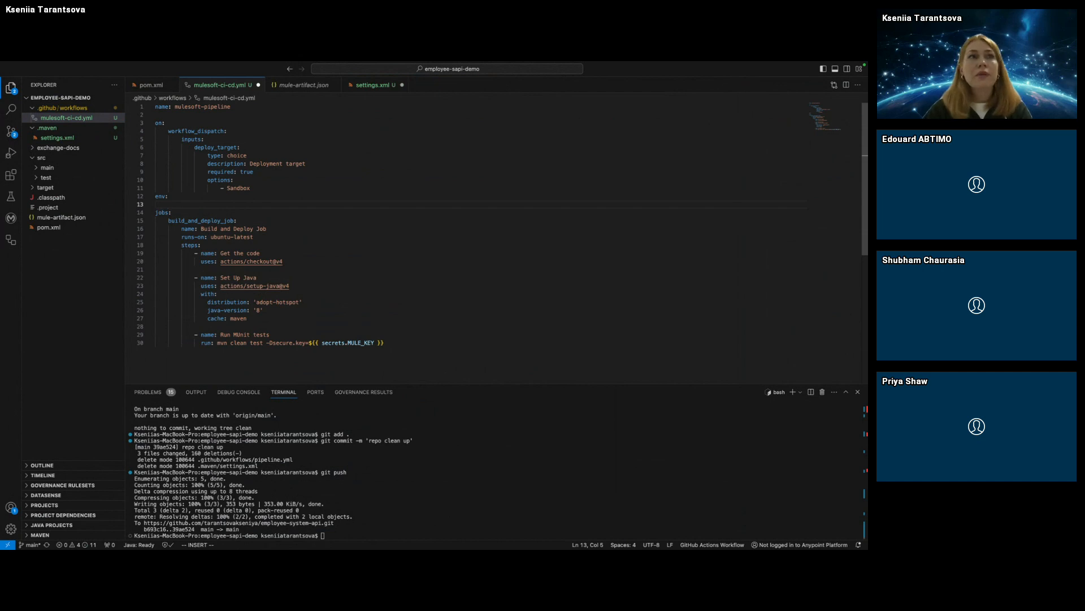
{"action": "key", "text": "BackSpace"}
{"action": "key", "text": "BackSpace"}
{"action": "key", "text": "BackSpace"}
{"action": "key", "text": "BackSpace"}
{"action": "key", "text": "BackSpace"}
{"action": "key", "text": "BackSpace"}
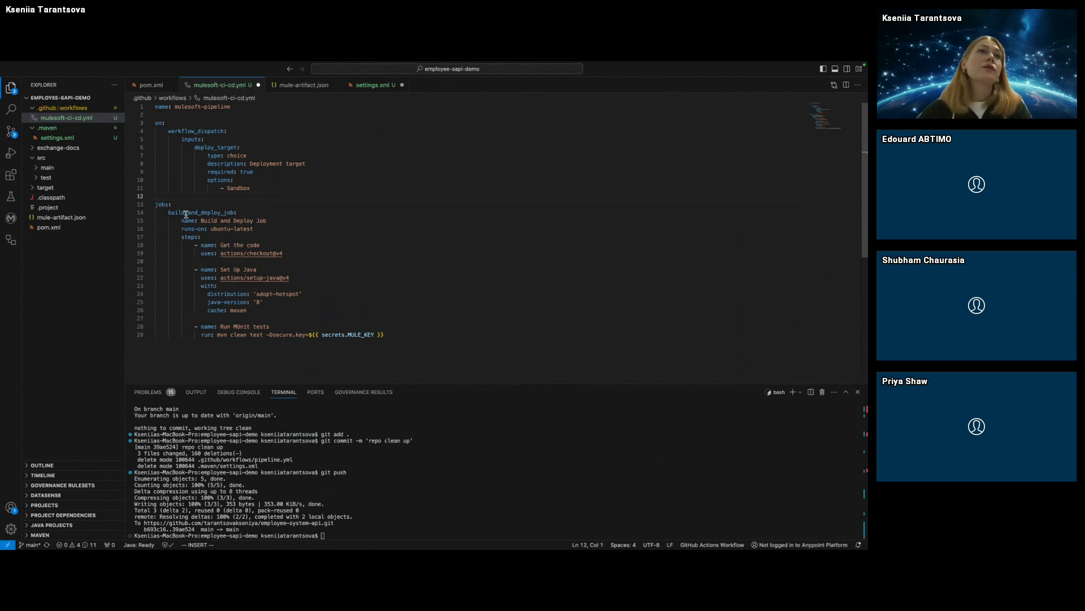
Add an env block under runs-on mapping NEXUS_USERNAME, NEXUS_PASSWORD, CONNECTED_APP_ID and CONNECTED_APP_SECRET to the repository secrets of the same names.
{"action": "left_click", "coordinate": [303, 232]}
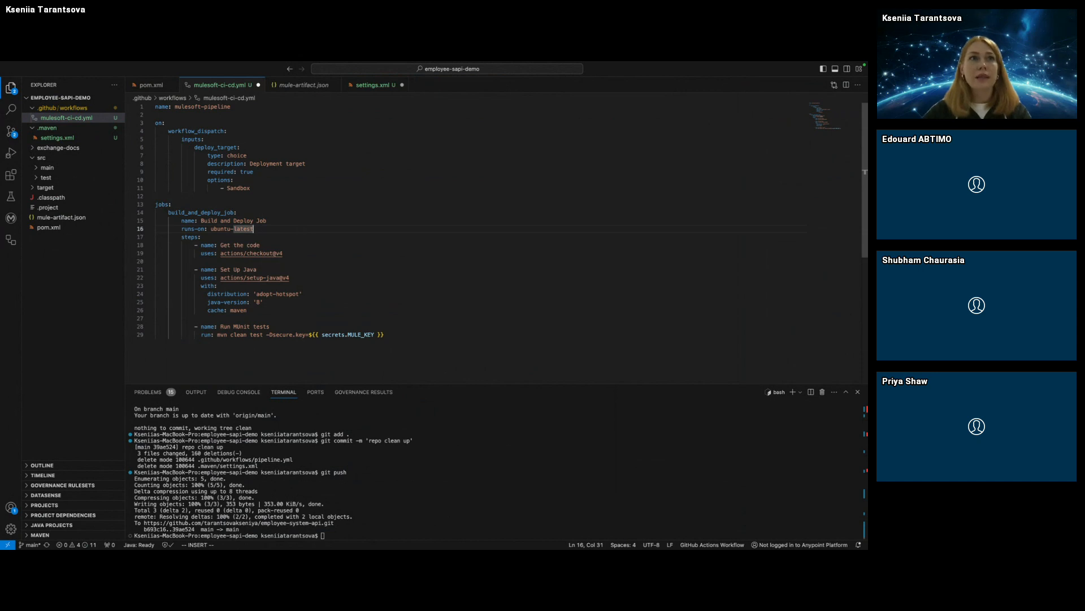
{"action": "key", "text": "Return"}
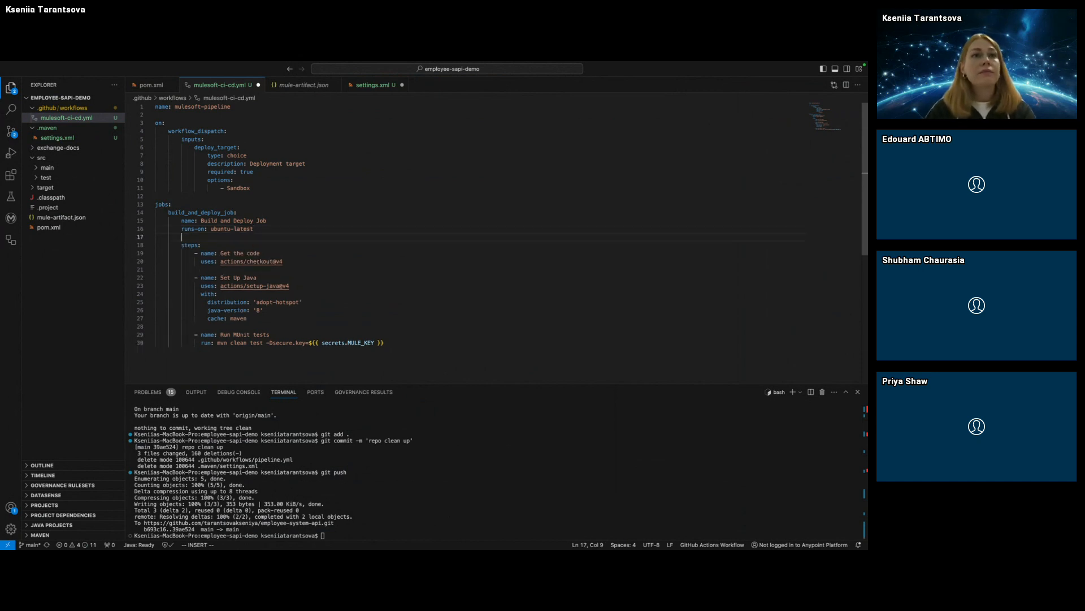
{"action": "type", "text": "env:"}
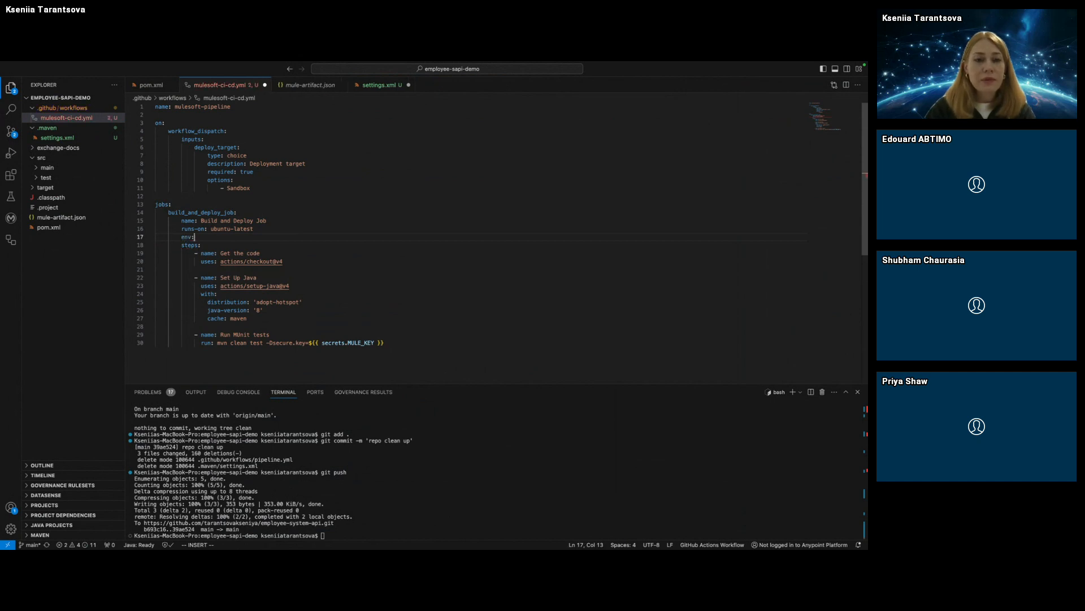
{"action": "key", "text": "Return"}
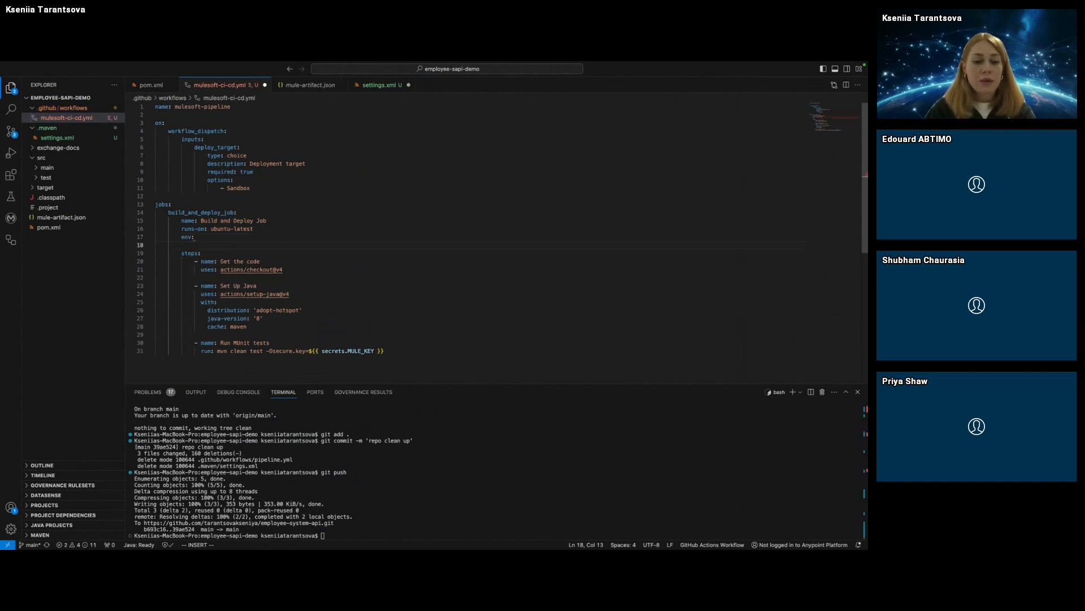
{"action": "type", "text": "N"}
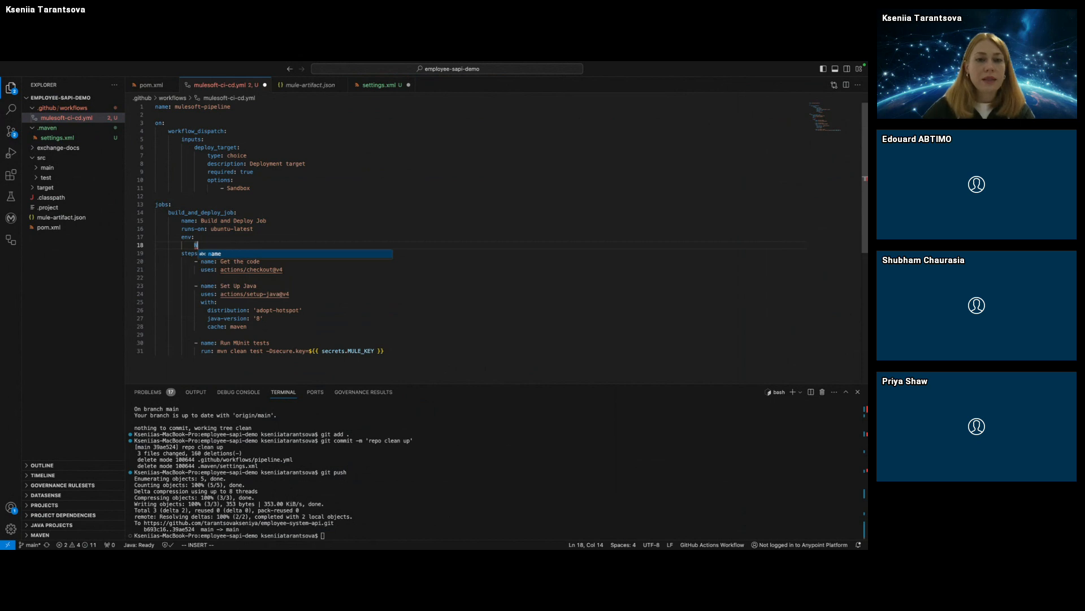
{"action": "key", "text": "Escape"}
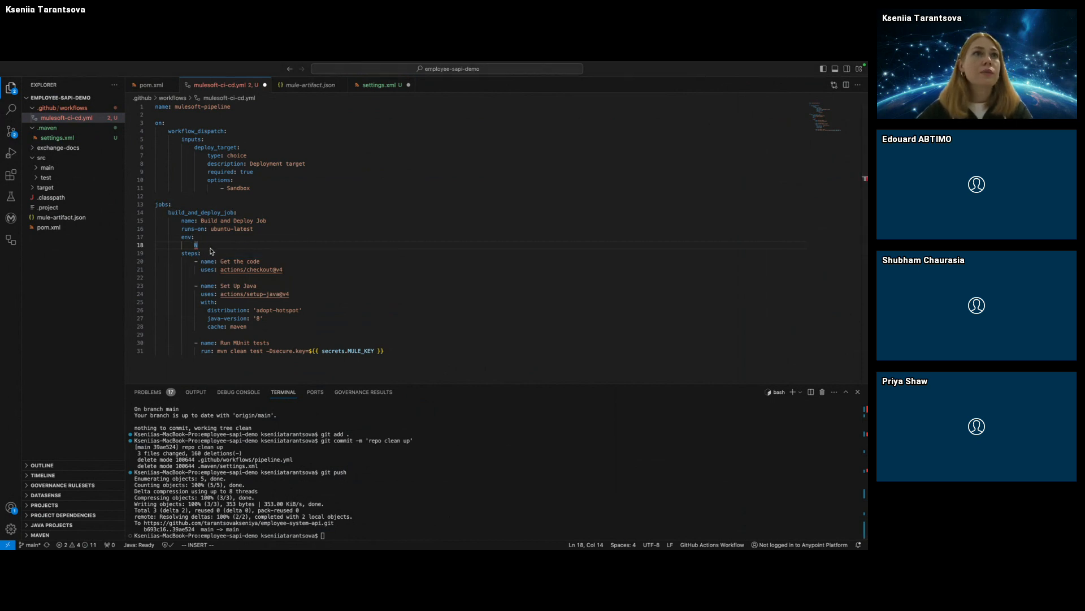
{"action": "left_click_drag", "start_coordinate": [197, 246], "coordinate": [125, 252]}
{"action": "key", "text": "super+v"}
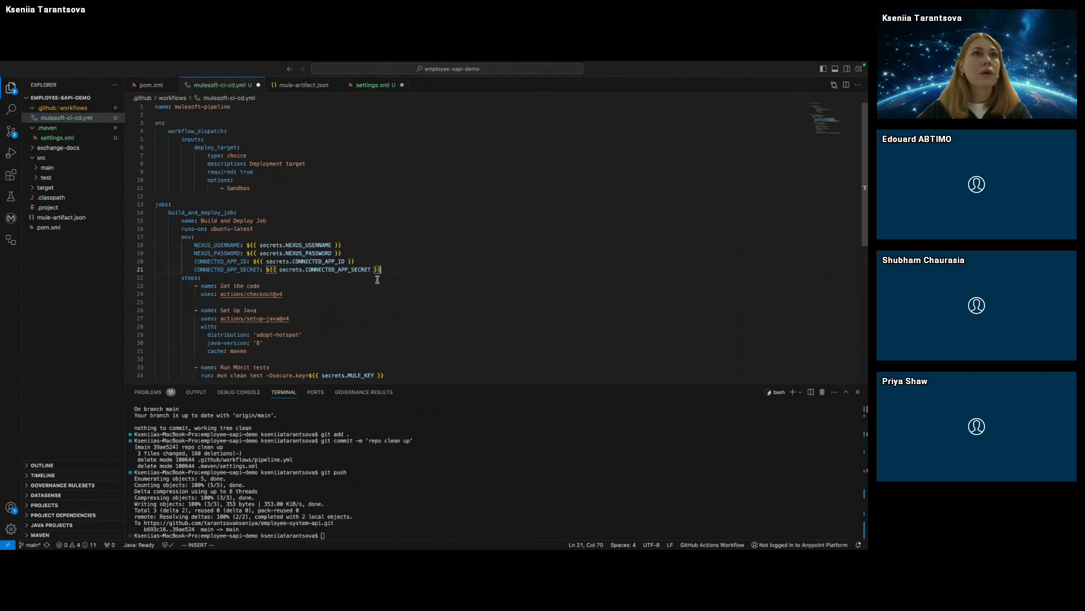
Append --settings .maven/settings.xml to the Maven command of the Run MUnit tests step.
{"action": "scroll", "coordinate": [418, 278], "scroll_direction": "down", "scroll_amount": 2}
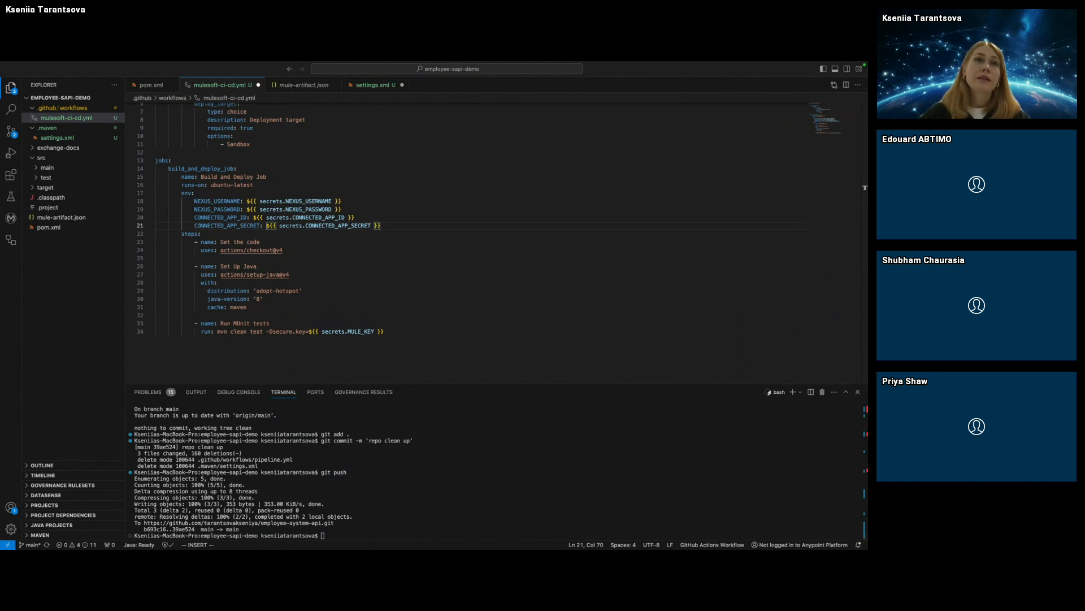
{"action": "left_click", "coordinate": [417, 341]}
{"action": "scroll", "coordinate": [419, 337], "scroll_direction": "up", "scroll_amount": 1}
{"action": "type", "text": "--setti"}
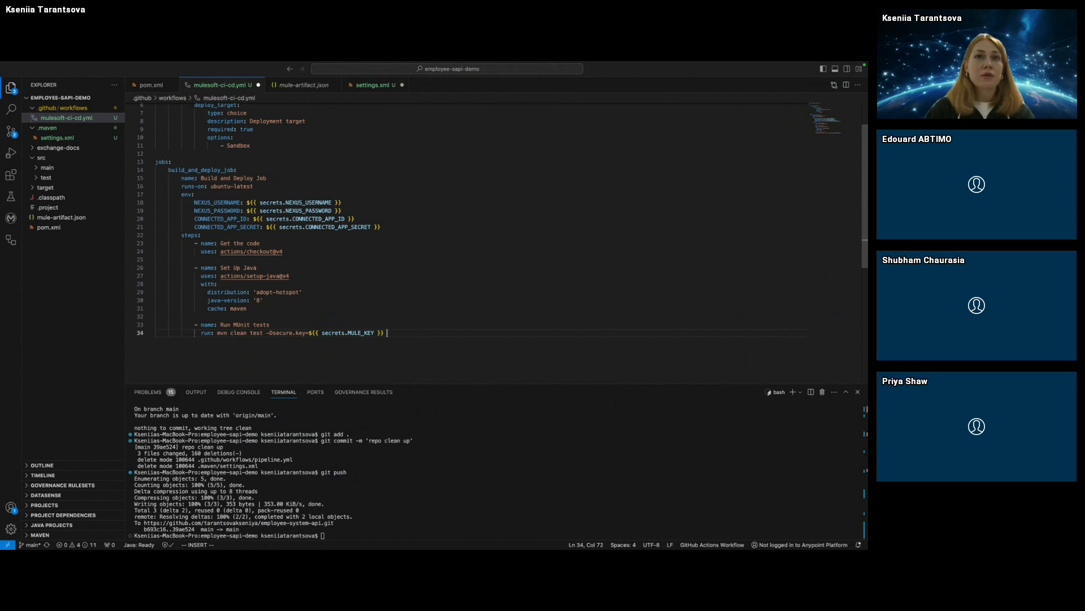
{"action": "type", "text": "ngs"}
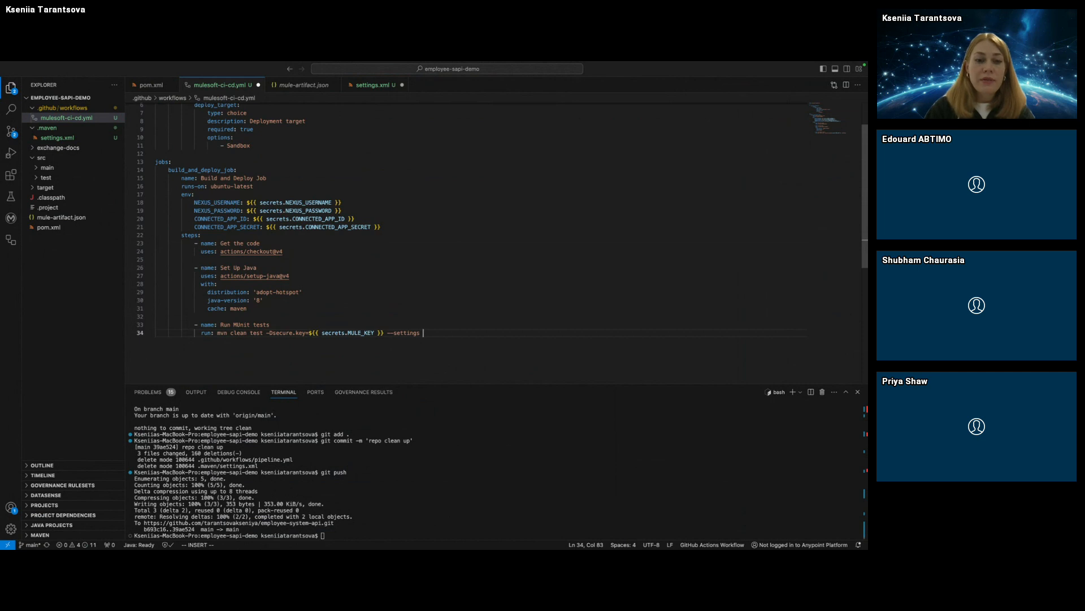
{"action": "type", "text": " ./maven"}
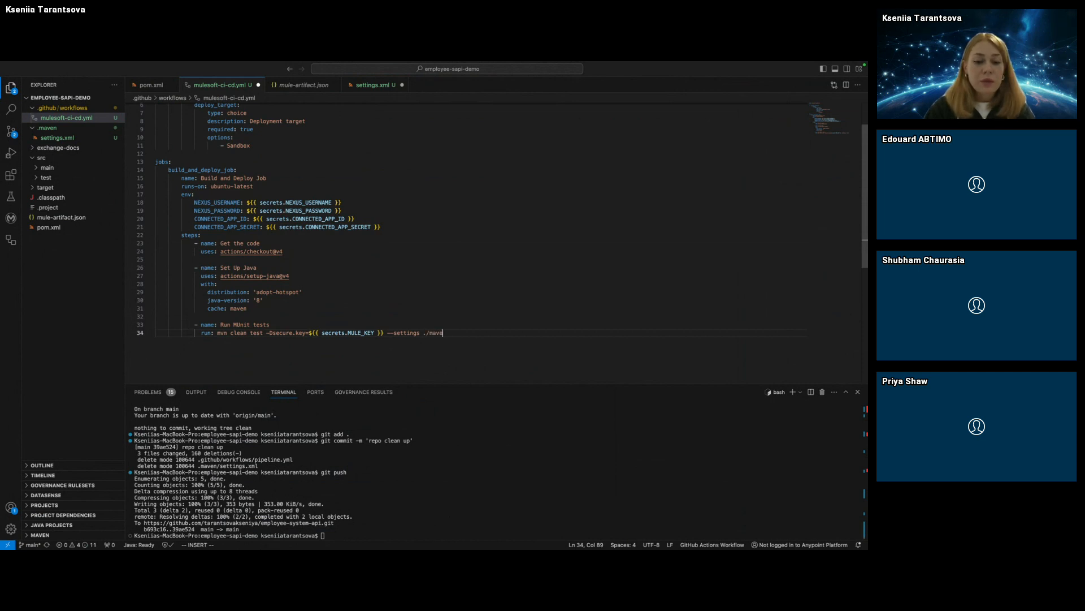
{"action": "key", "text": "BackSpace"}
{"action": "key", "text": "BackSpace"}
{"action": "key", "text": "BackSpace"}
{"action": "key", "text": "BackSpace"}
{"action": "key", "text": "BackSpace"}
{"action": "key", "text": "BackSpace"}
{"action": "type", "text": "m"}
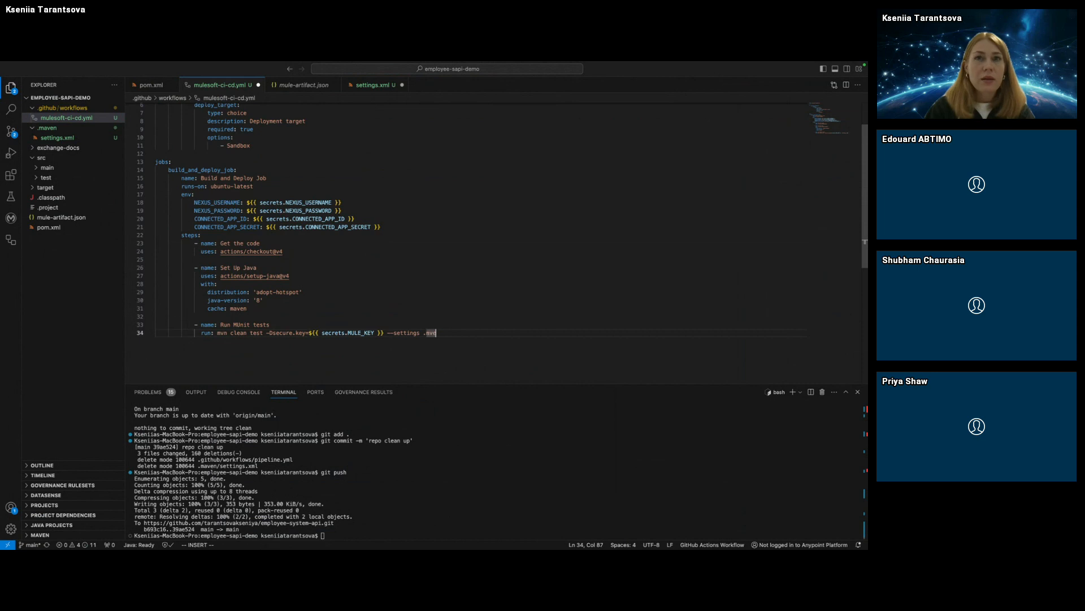
{"action": "type", "text": "n/settings.xml"}
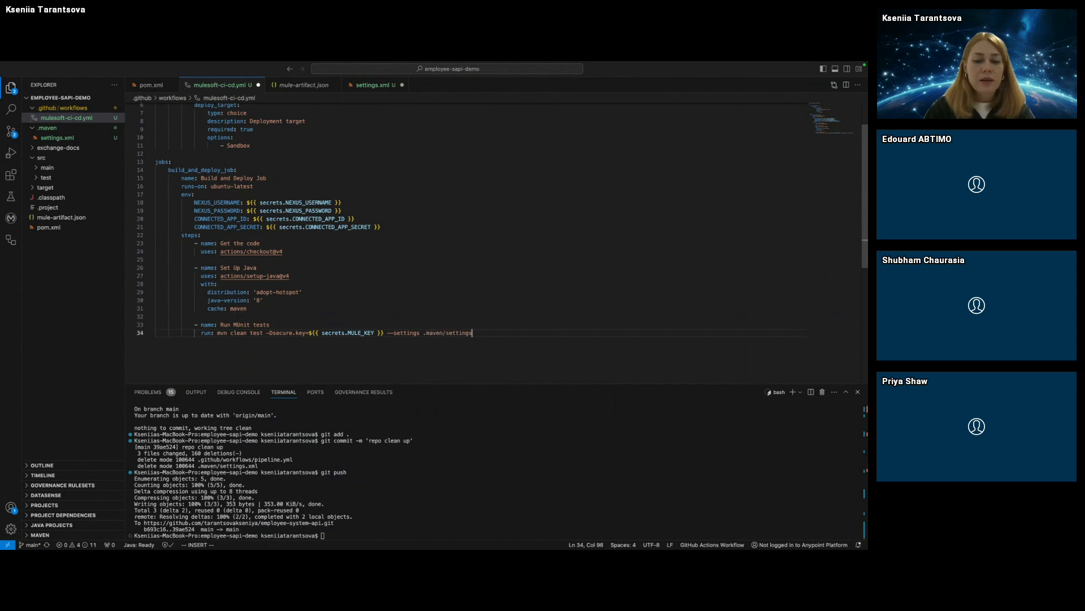
Add a workflow step named Build the jar after the MUnit tests step, running mvn package.
{"action": "key", "text": "Return"}
{"action": "key", "text": "Return"}
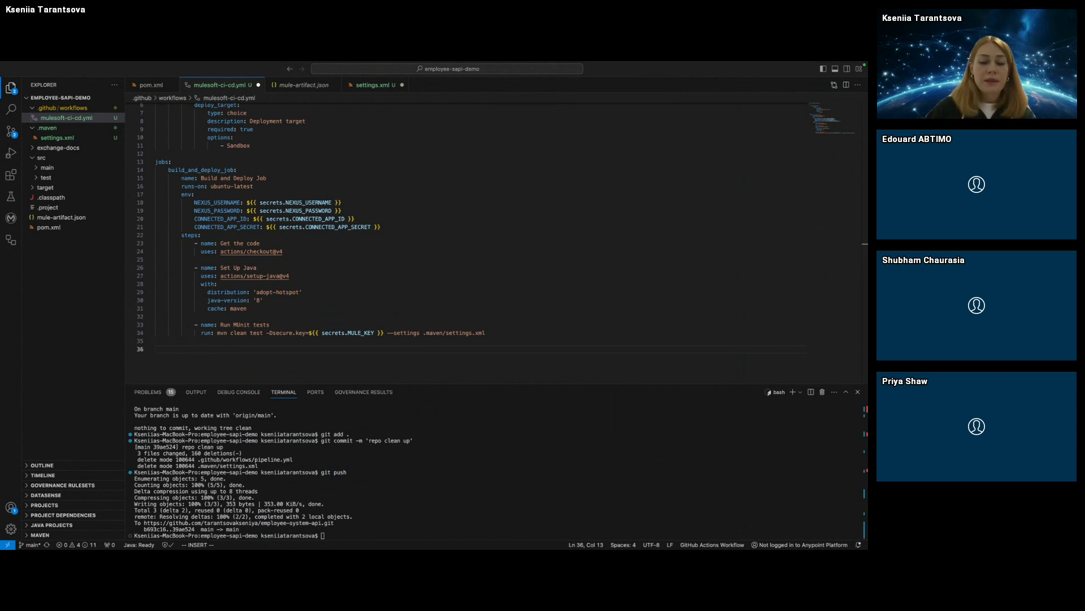
{"action": "type", "text": "-"}
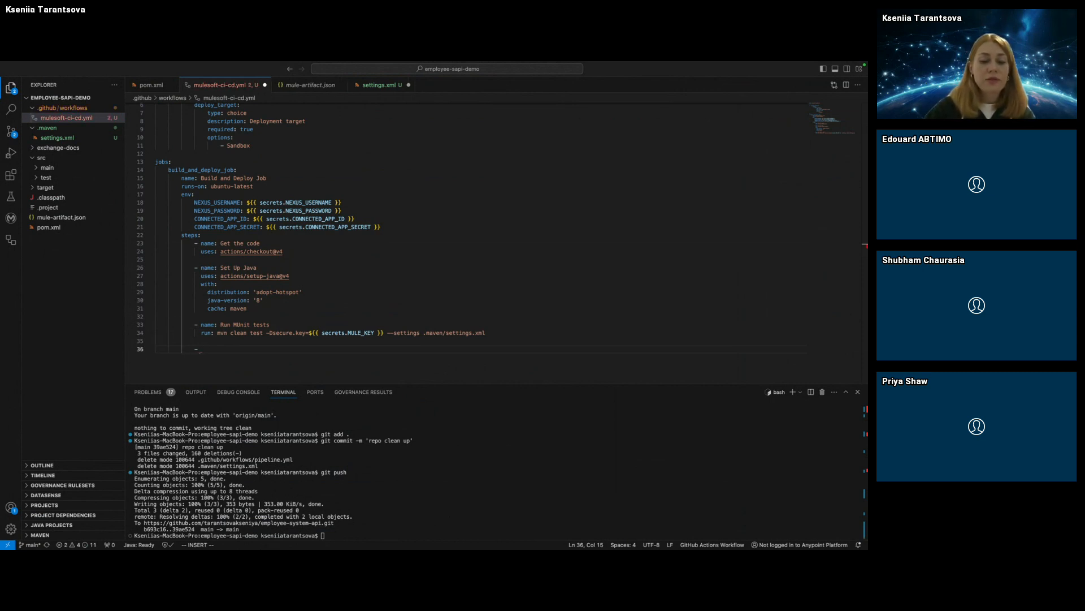
{"action": "type", "text": " name:"}
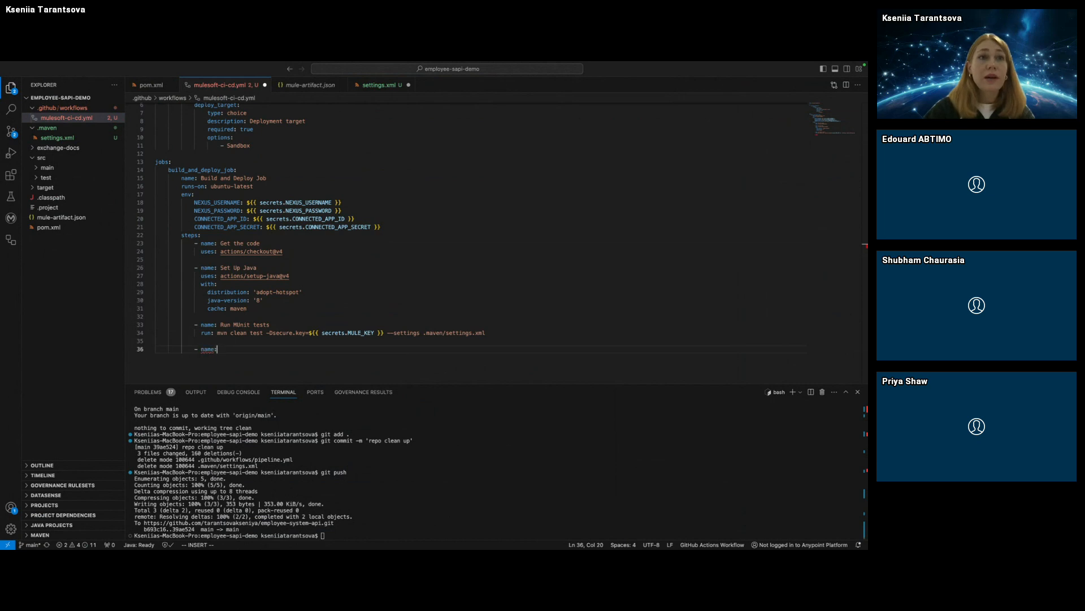
{"action": "type", "text": " Build"}
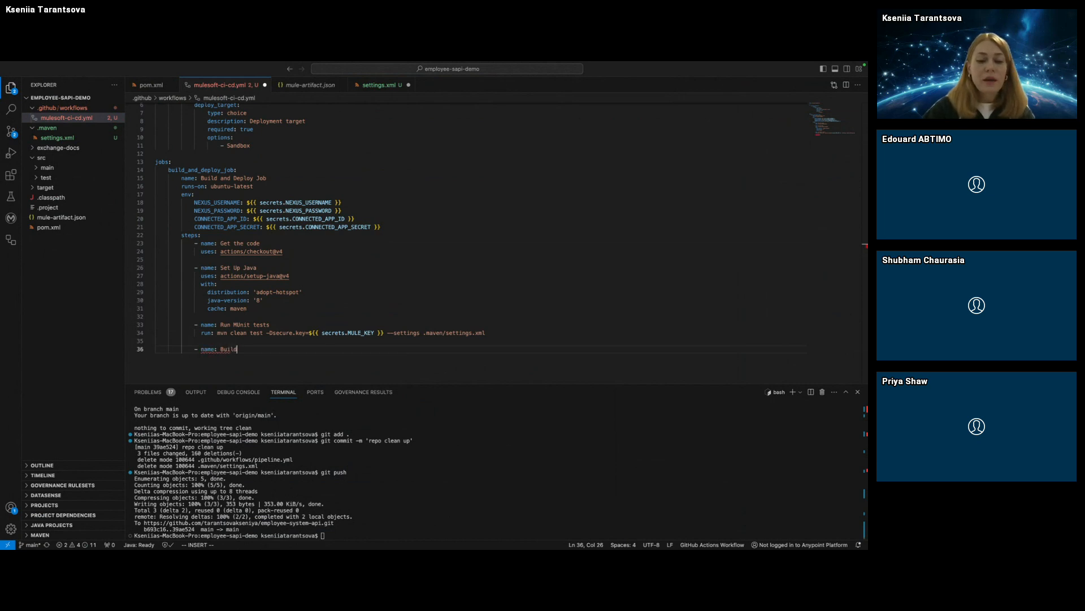
{"action": "type", "text": " the jar"}
{"action": "key", "text": "Return"}
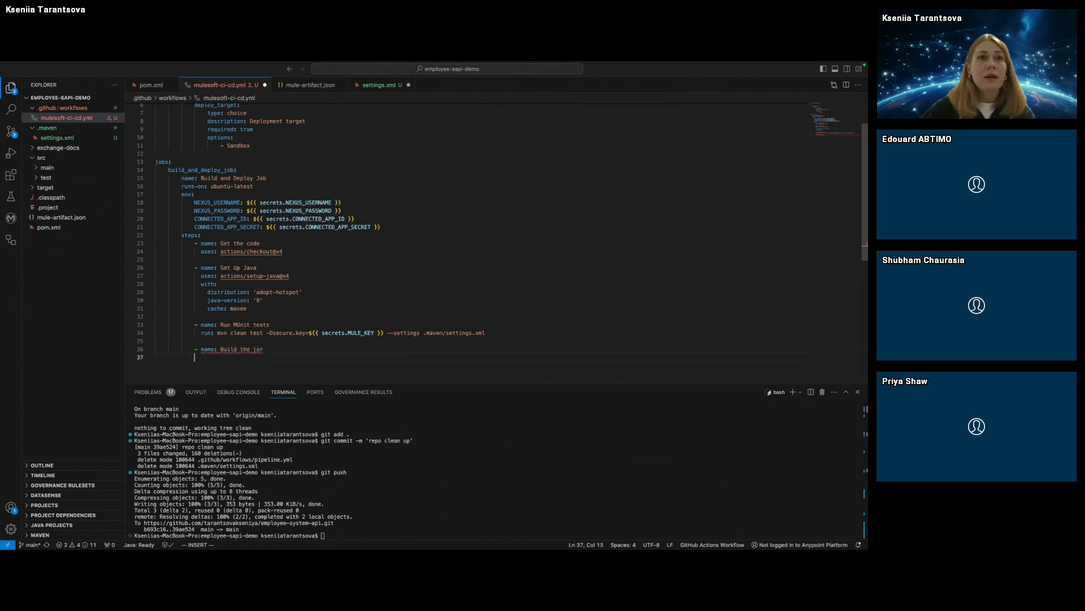
{"action": "key", "text": "Tab"}
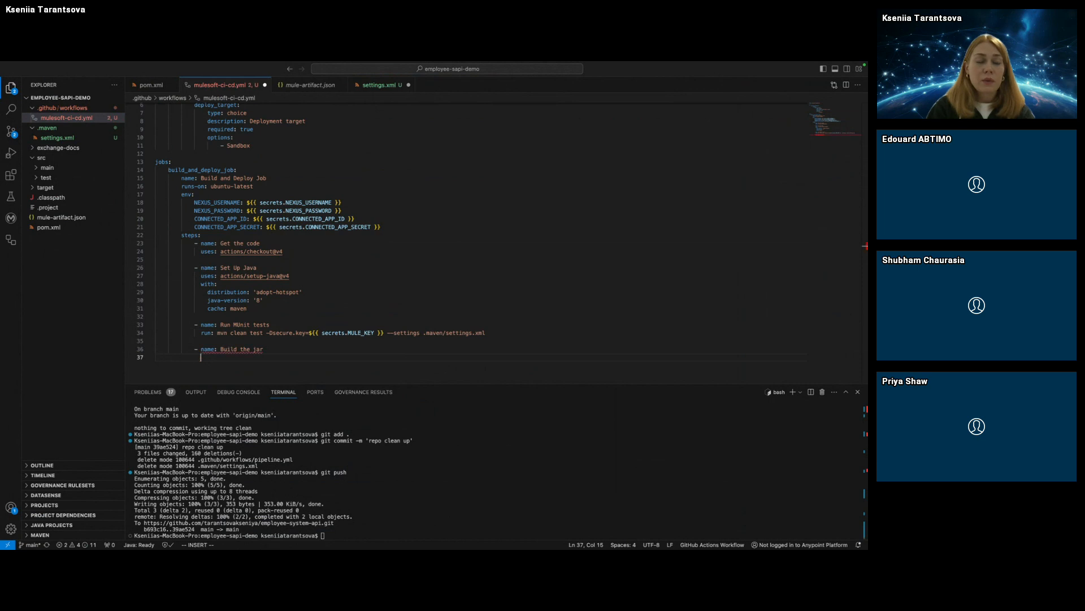
{"action": "type", "text": "run:"}
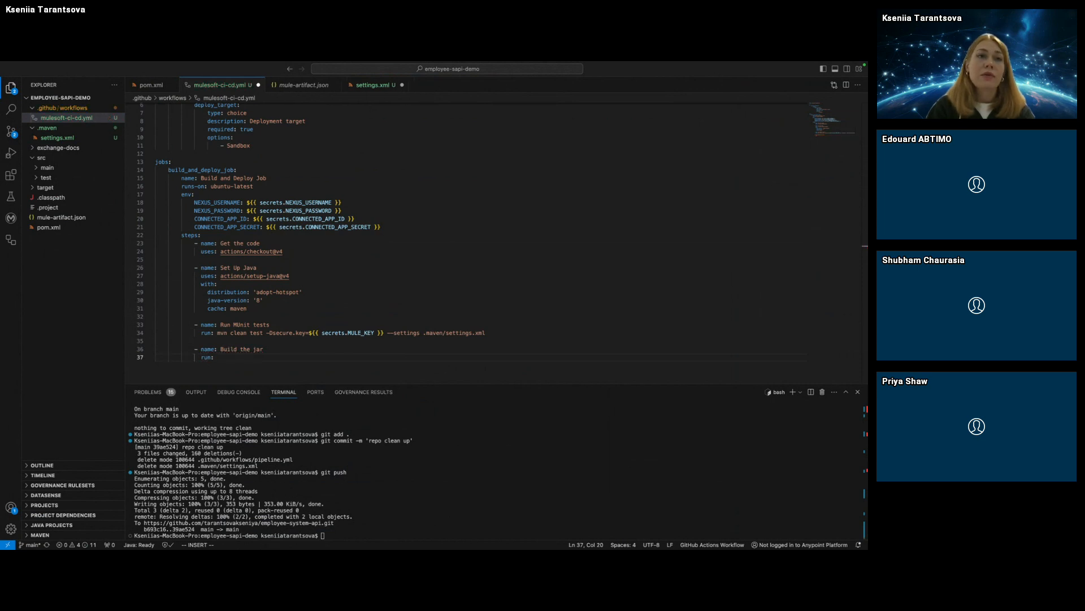
{"action": "type", "text": " mvn "}
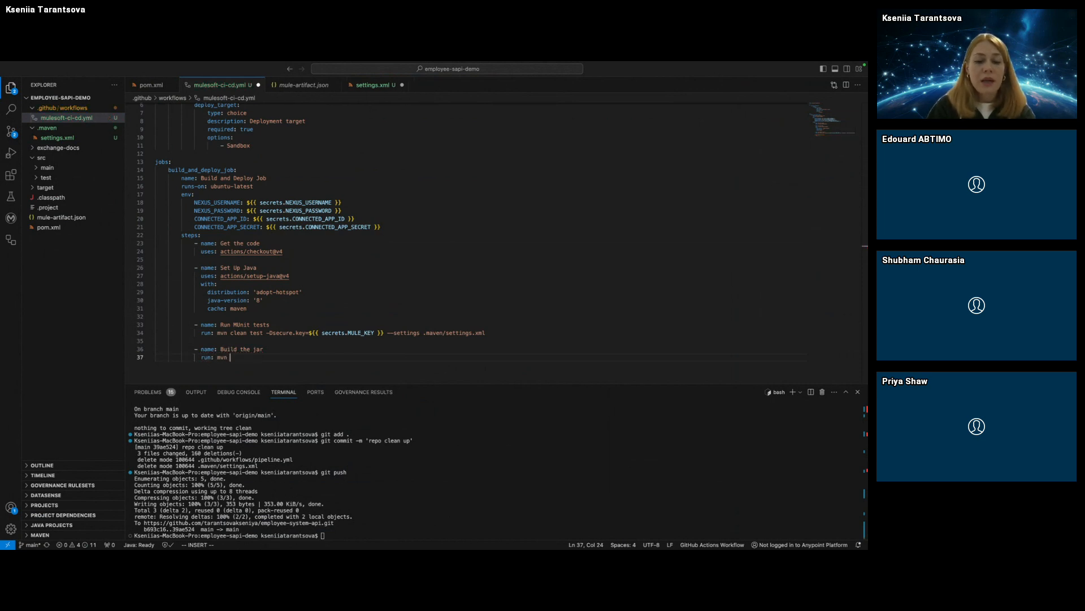
{"action": "type", "text": "package"}
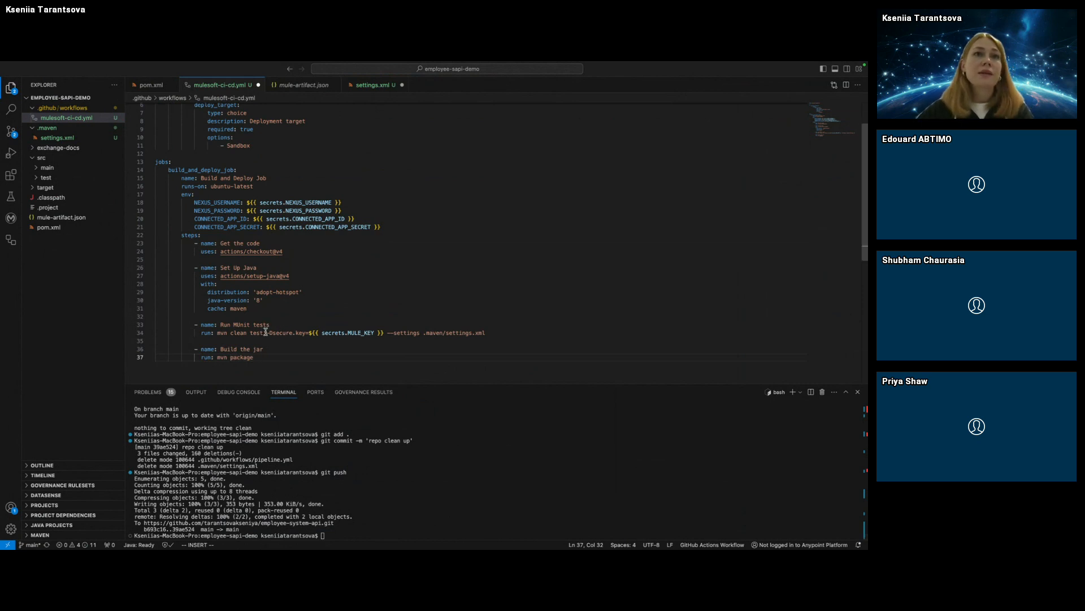
Extend the mvn package command with the secure.key and --settings options copied from the MUnit tests command, plus -DskipTests.
{"action": "left_click_drag", "start_coordinate": [268, 332], "coordinate": [496, 331]}
{"action": "key", "text": "super+c"}
{"action": "key", "text": "Escape"}
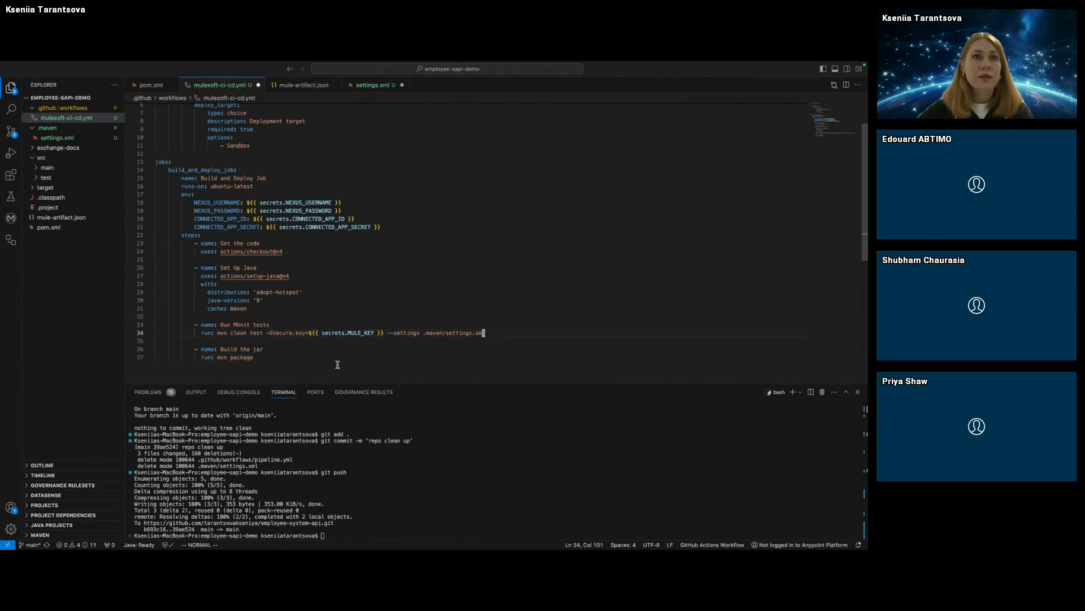
{"action": "left_click", "coordinate": [287, 351]}
{"action": "left_click", "coordinate": [287, 355]}
{"action": "key", "text": "p"}
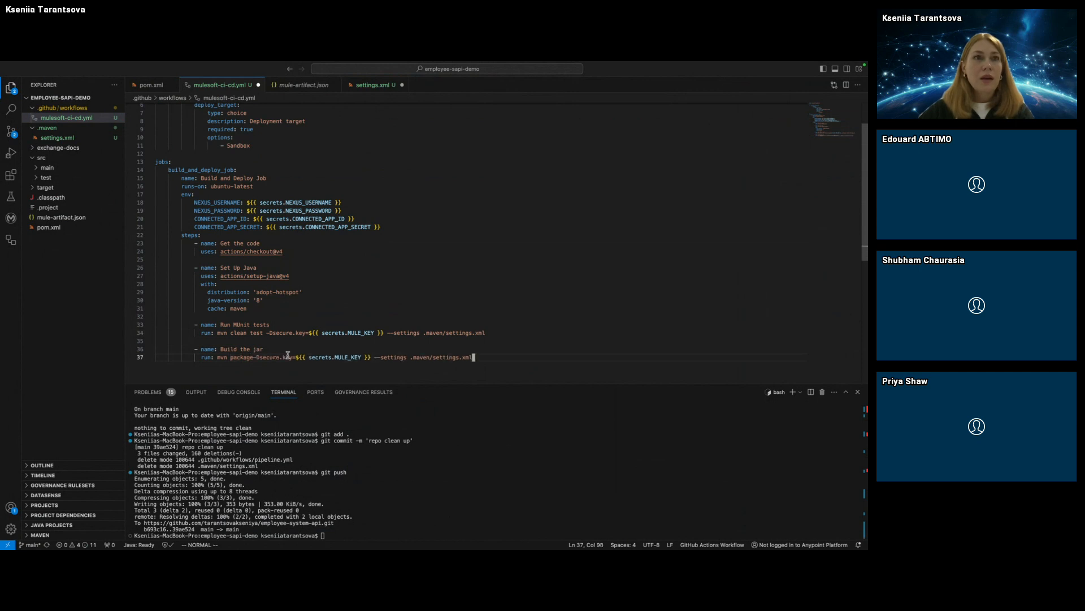
{"action": "key", "text": "u"}
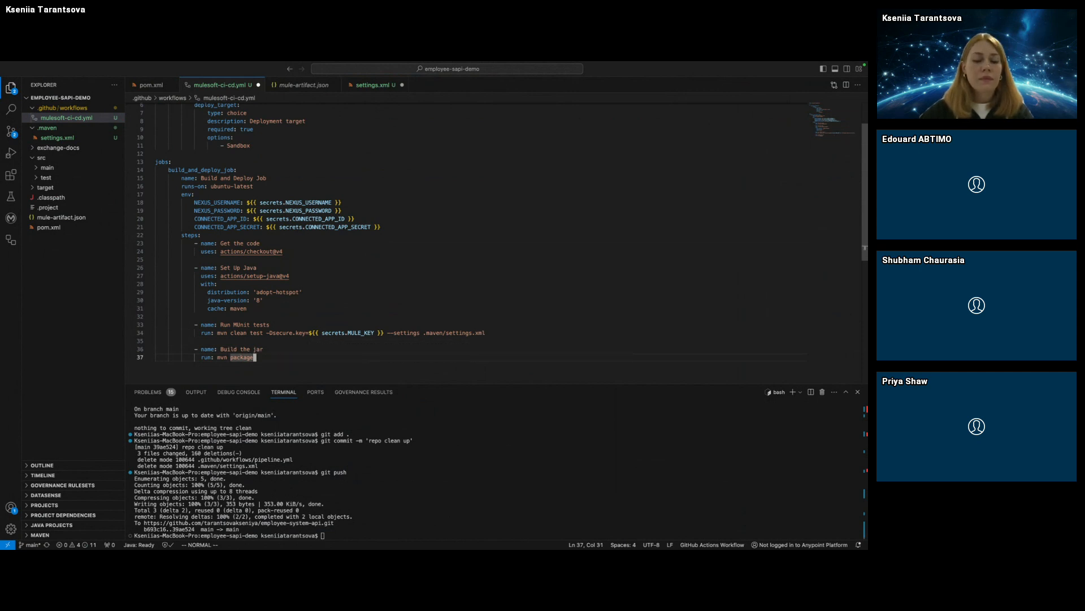
{"action": "key", "text": "c"}
{"action": "key", "text": "c"}
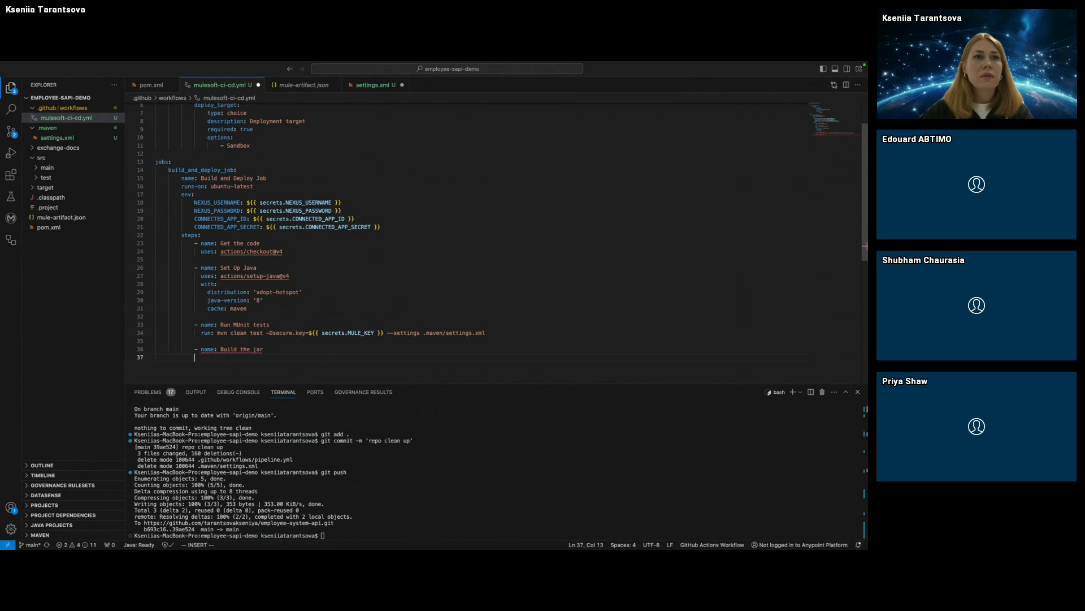
{"action": "type", "text": "run: mvn package"}
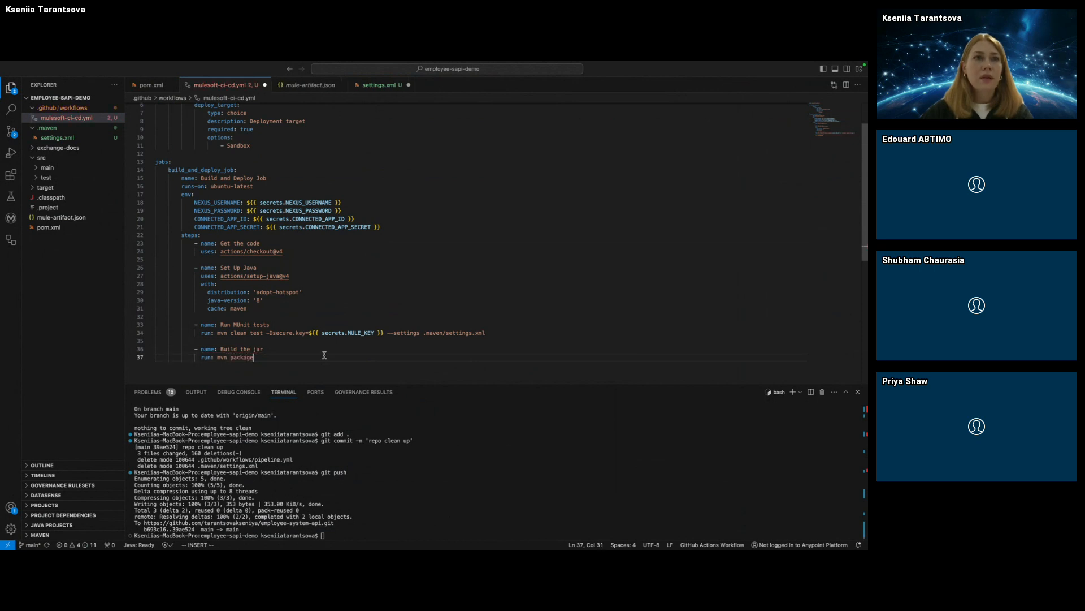
{"action": "key", "text": "super+v"}
{"action": "type", "text": "-B"}
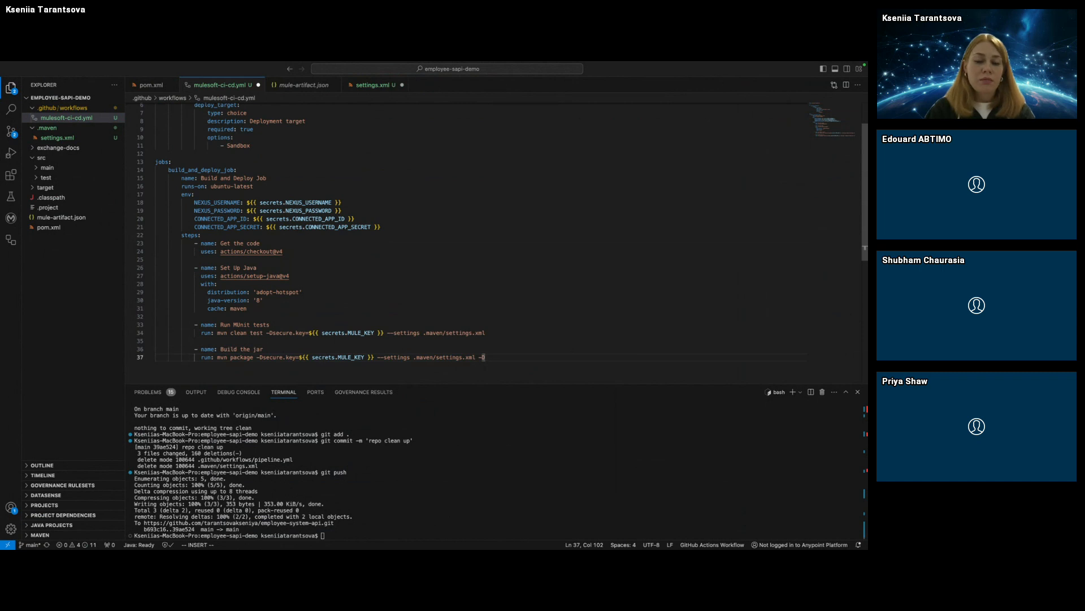
{"action": "type", "text": "skipTests"}
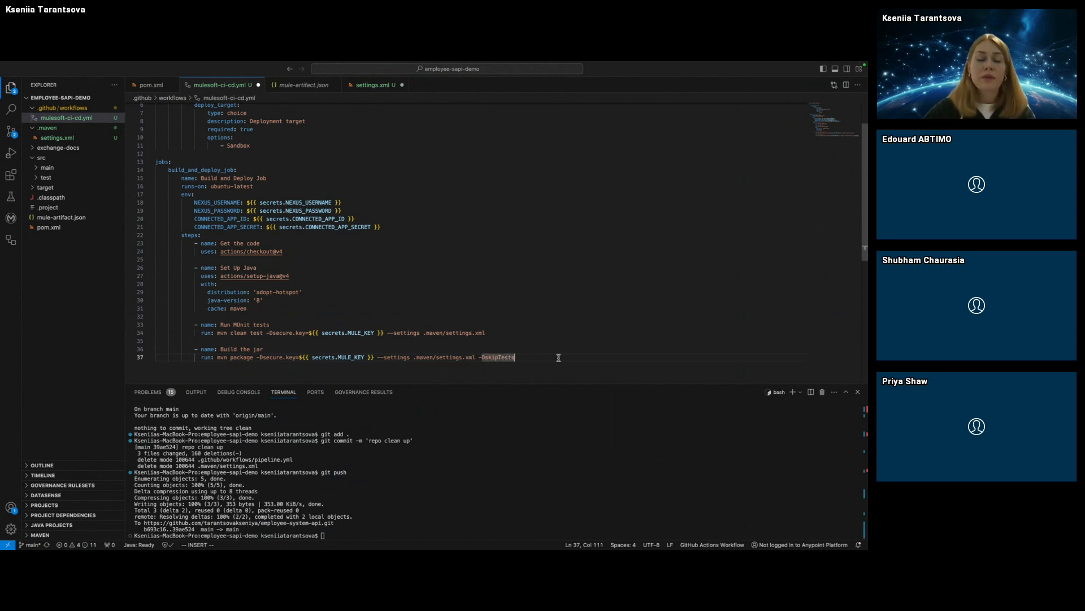
Add a workflow step named Deploy to CloudHub after the Build the jar step.
{"action": "key", "text": "Return"}
{"action": "key", "text": "Return"}
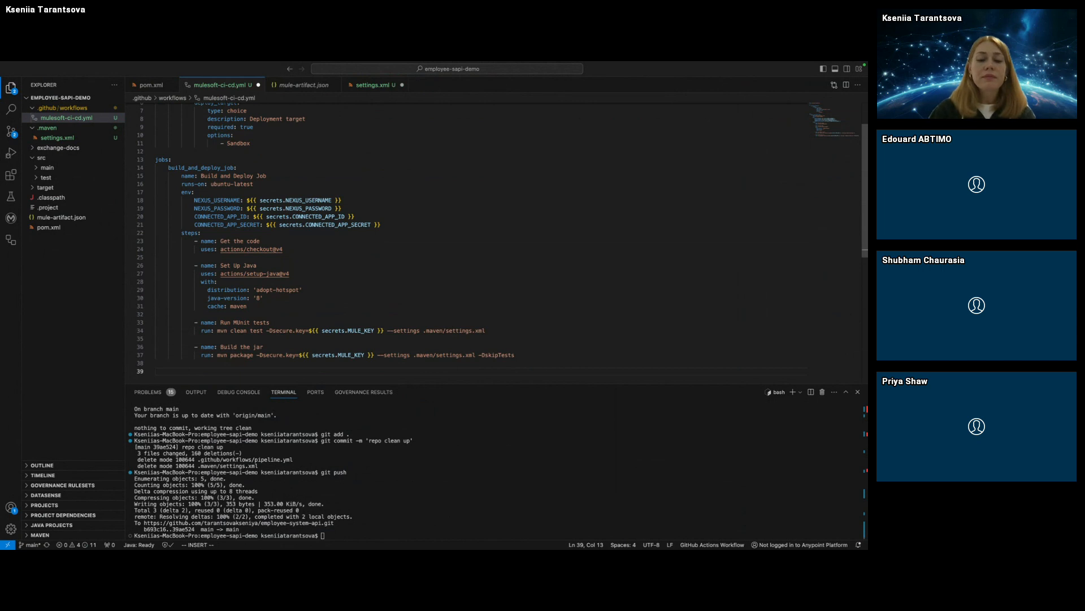
{"action": "type", "text": "-Deploy"}
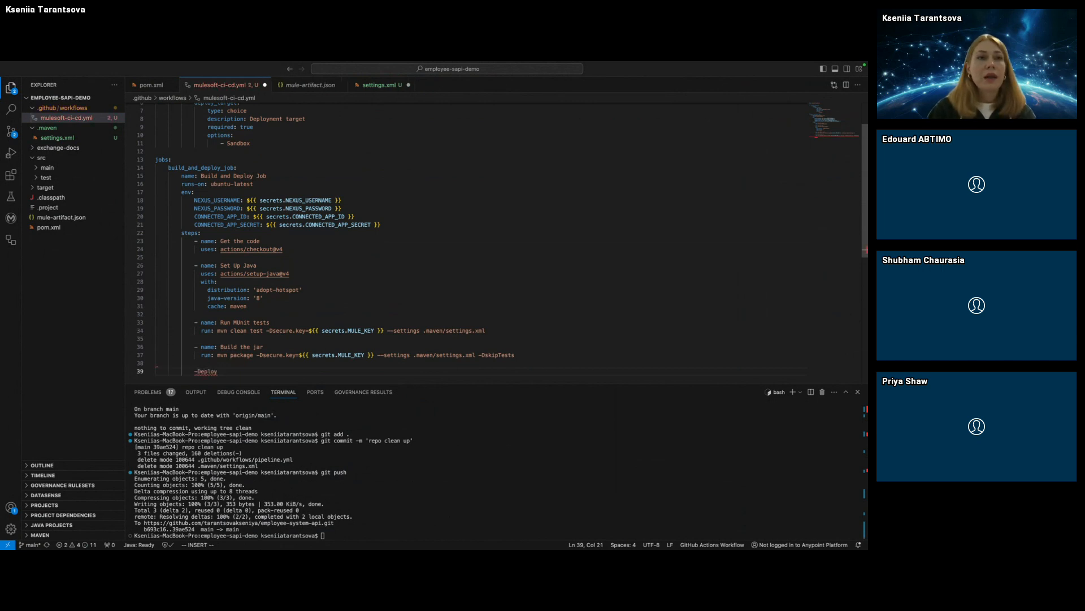
{"action": "key", "text": "BackSpace"}
{"action": "key", "text": "BackSpace"}
{"action": "key", "text": "BackSpace"}
{"action": "key", "text": "BackSpace"}
{"action": "key", "text": "BackSpace"}
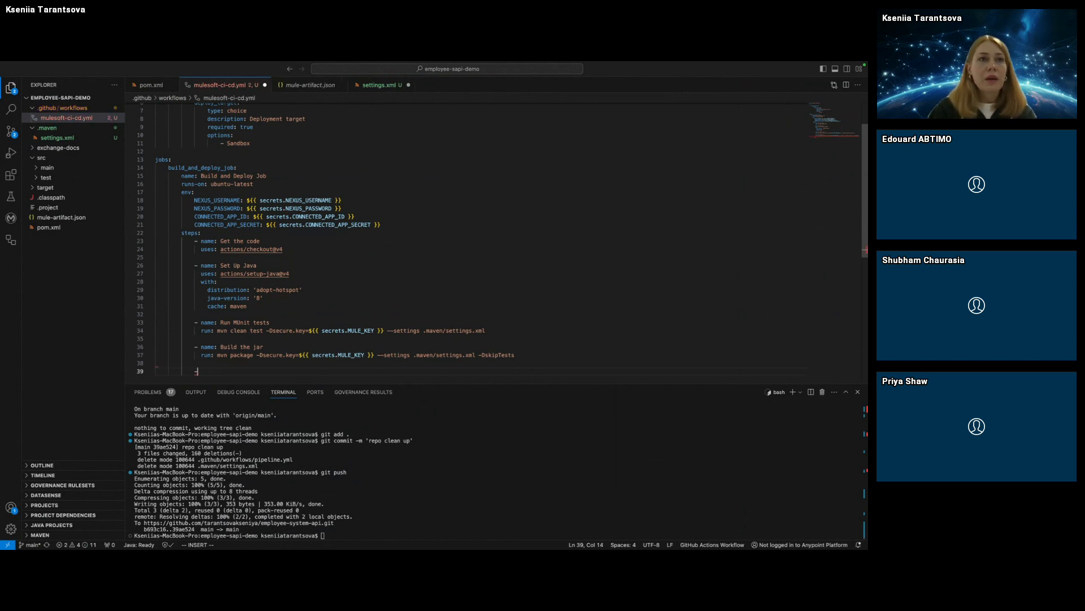
{"action": "type", "text": "name: "}
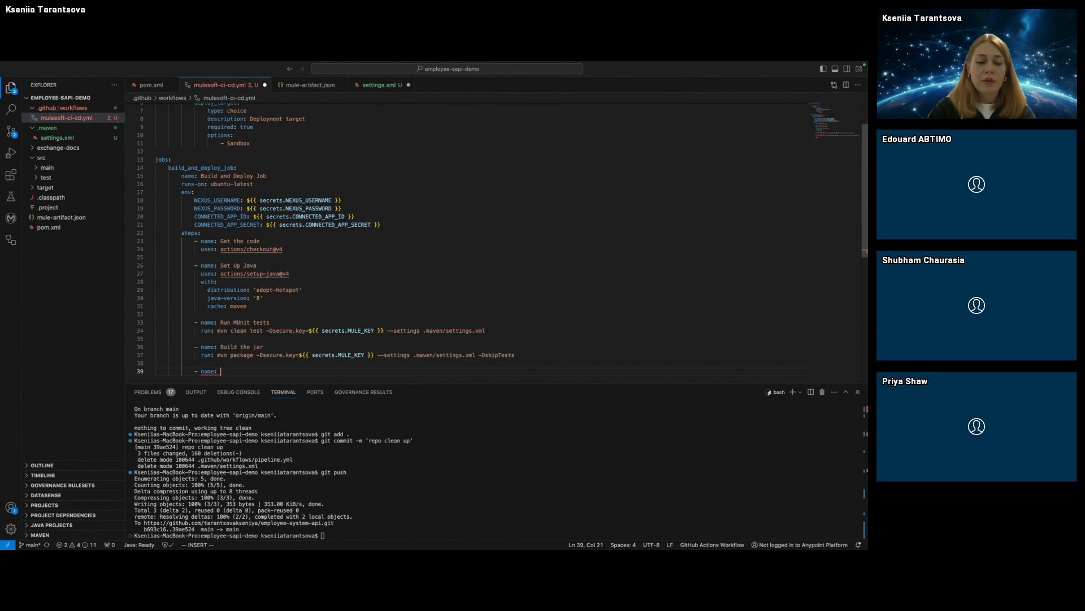
{"action": "type", "text": "Deploy to Clo"}
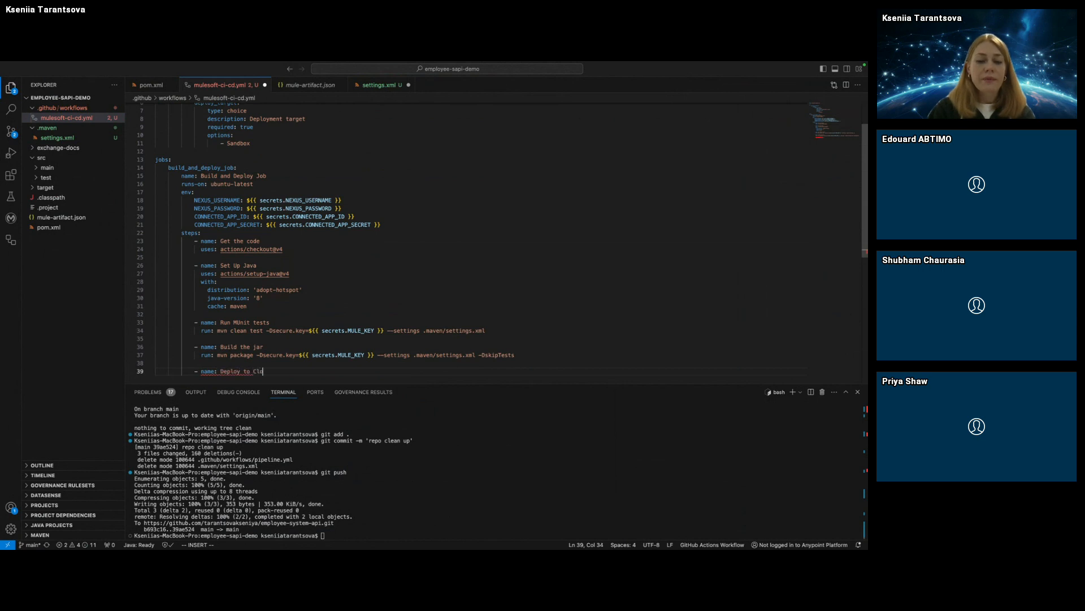
{"action": "type", "text": "udHub"}
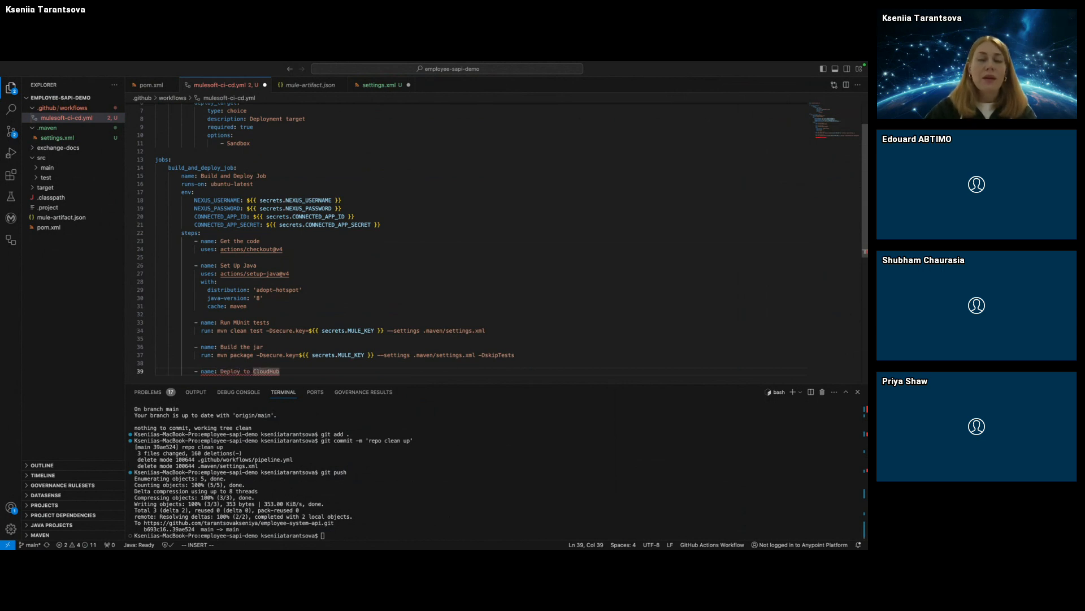
{"action": "key", "text": "Return"}
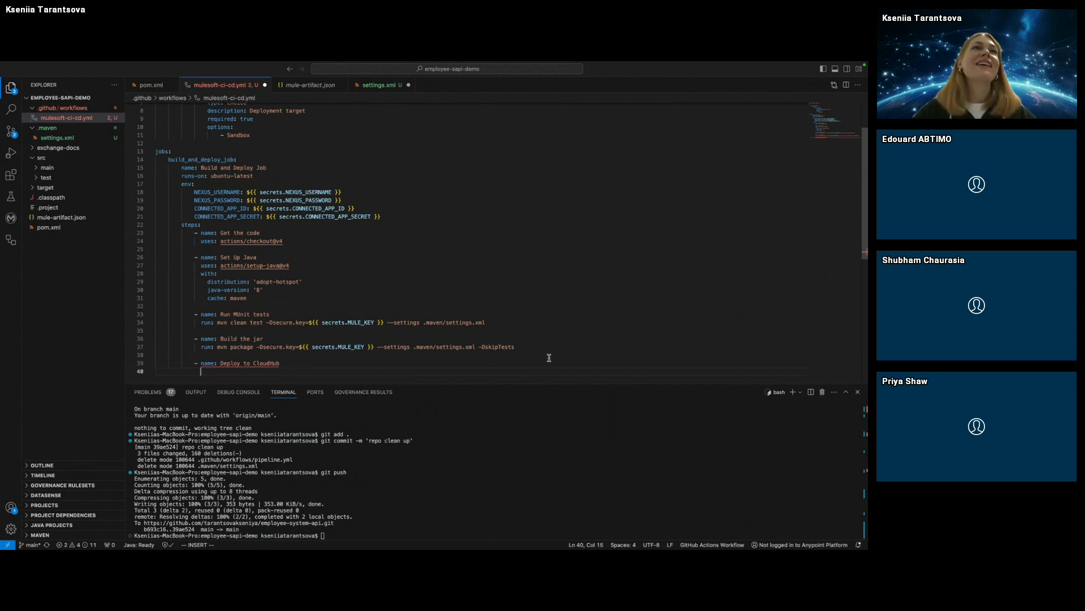
{"action": "scroll", "coordinate": [504, 316], "scroll_direction": "down", "scroll_amount": 3}
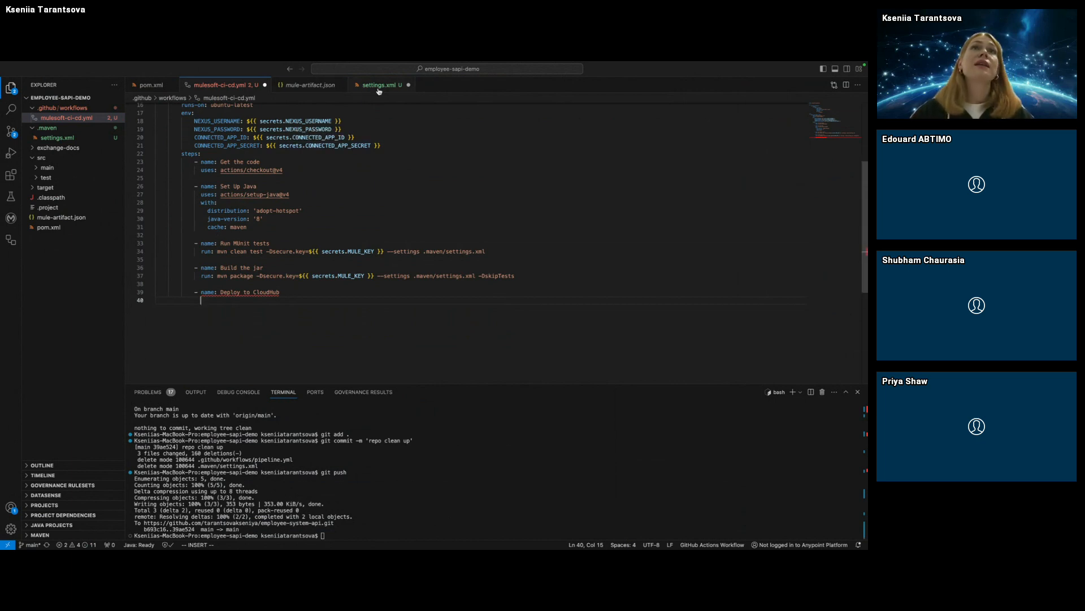
{"action": "left_click", "coordinate": [150, 85]}
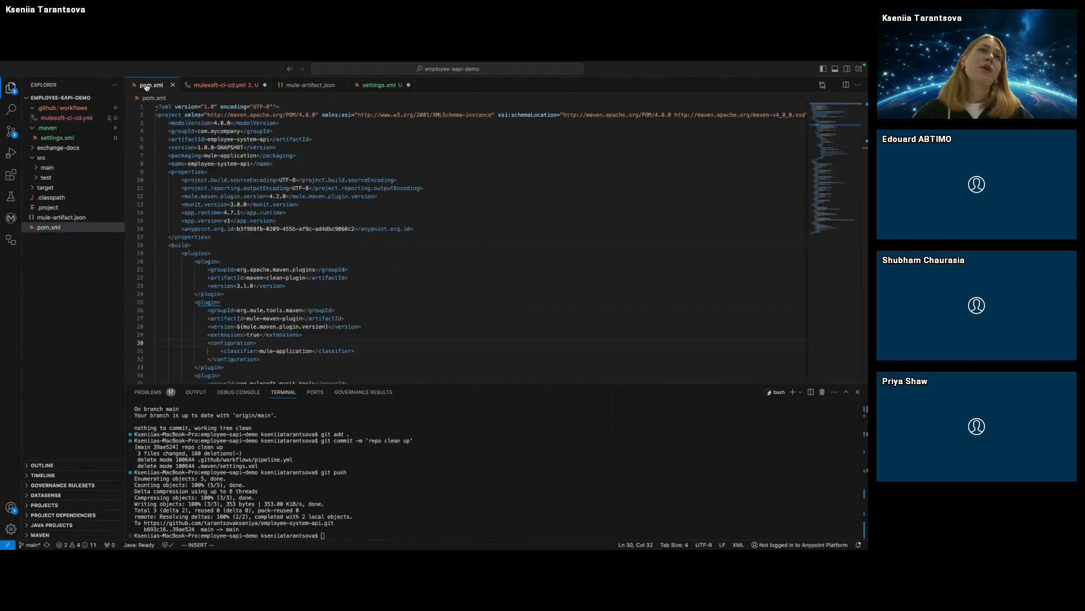
{"action": "scroll", "coordinate": [321, 263], "scroll_direction": "down", "scroll_amount": 4}
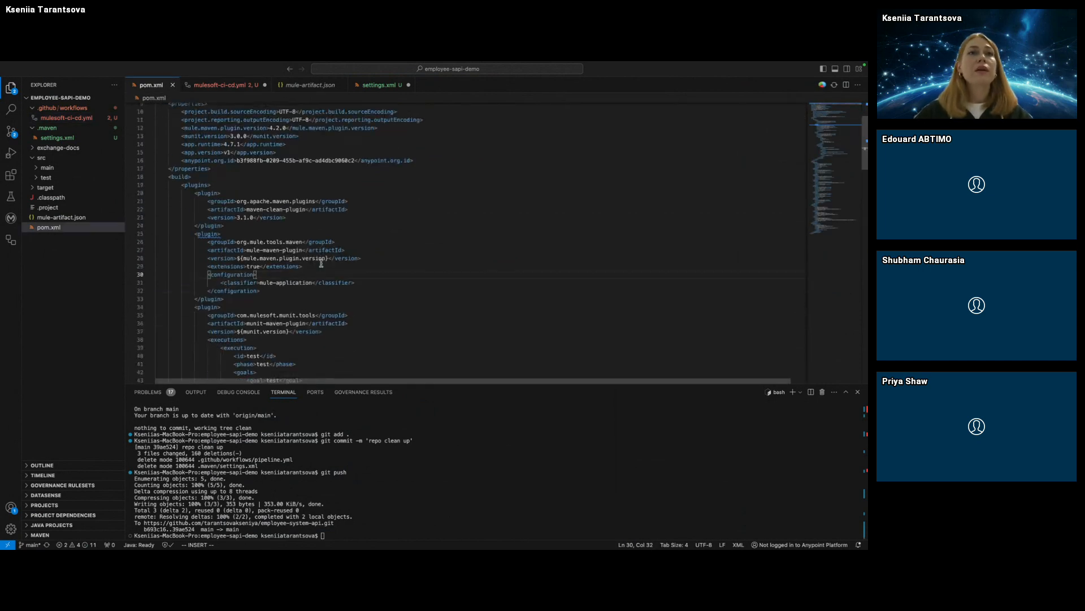
{"action": "left_click", "coordinate": [330, 262]}
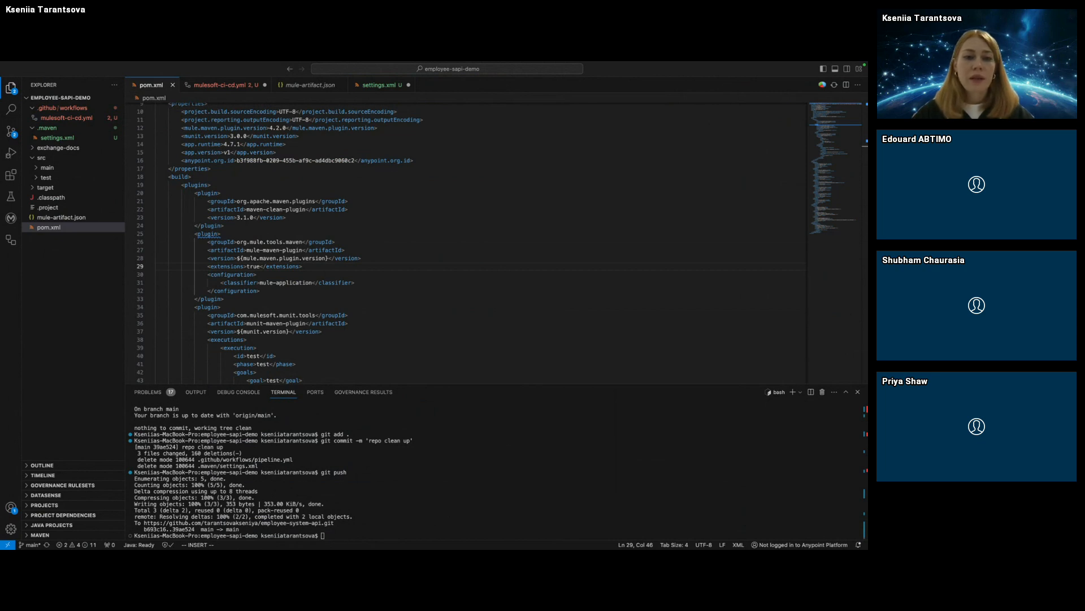
{"action": "left_click", "coordinate": [308, 275]}
{"action": "key", "text": "Return"}
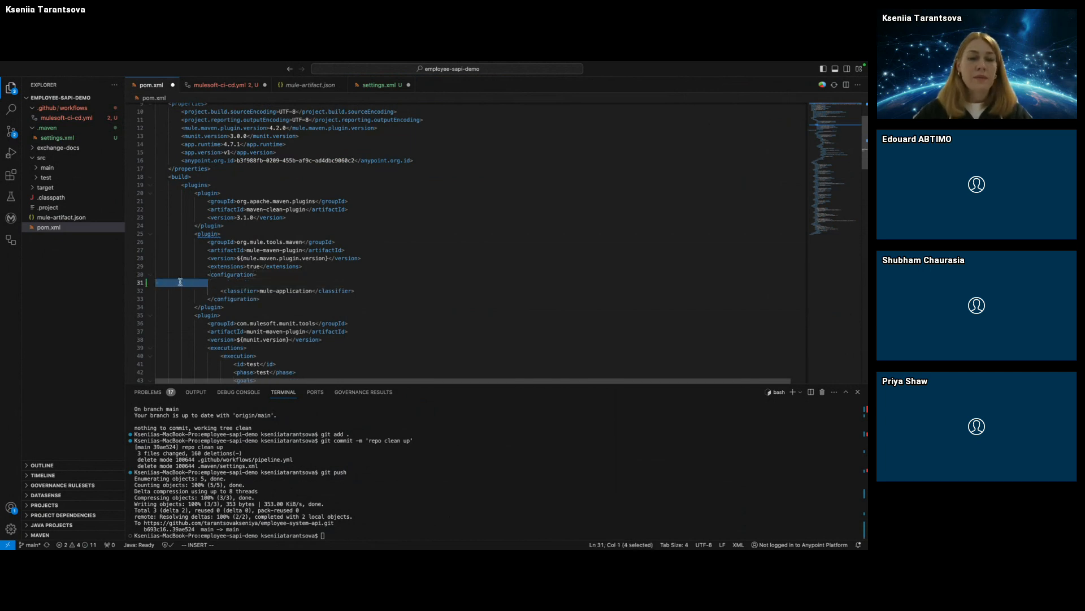
{"action": "type", "text": "<cloudHubDeployment>     <uri>https://anypoint.mulesoft.com</uri>     <muleVersion>${app.runtime}</muleVersion>     <connectedAppClientId>${connected.app.id}</connectedAppClientId>     <connectedAppClientSecret>${connected.app.secret}</connectedAppClientSecret>     <connectedAppGrantType>client_credentials</connectedAppGrantType>     <applicationName>${project.artifactId}-${app.version}-${mule.env}</applicationName>     <environment>${cloudhub.environment}</environment>     <region>${cloudhub.region}</region>     <workers>${cloudhub.workers}</workers>     <workerType>${cloudhub.worker.type}</workerType>     <properties>         <mule.env>${mule.env}</mule.env>         <secure.key>${secure.key}</secure.key>     </properties> </cloudHubDeployment>"}
Review the cloudHubDeployment settings for connected app credentials, grant type, application name, environment and region.
{"action": "scroll", "coordinate": [317, 277], "scroll_direction": "down", "scroll_amount": 3}
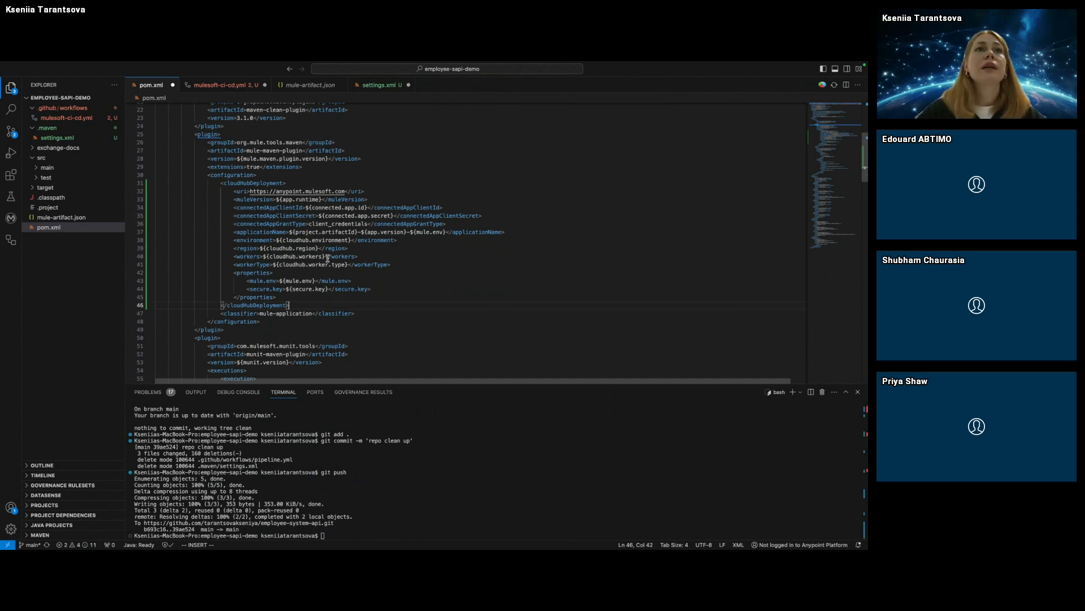
{"action": "scroll", "coordinate": [328, 258], "scroll_direction": "down", "scroll_amount": 1}
{"action": "scroll", "coordinate": [328, 258], "scroll_direction": "down", "scroll_amount": 1}
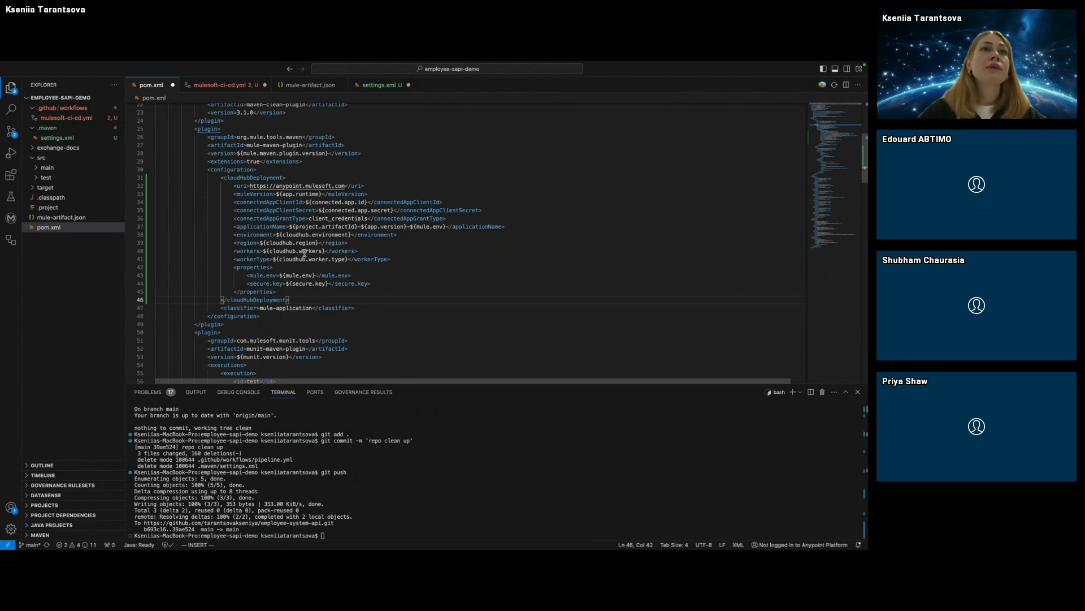
{"action": "scroll", "coordinate": [305, 259], "scroll_direction": "down", "scroll_amount": 1}
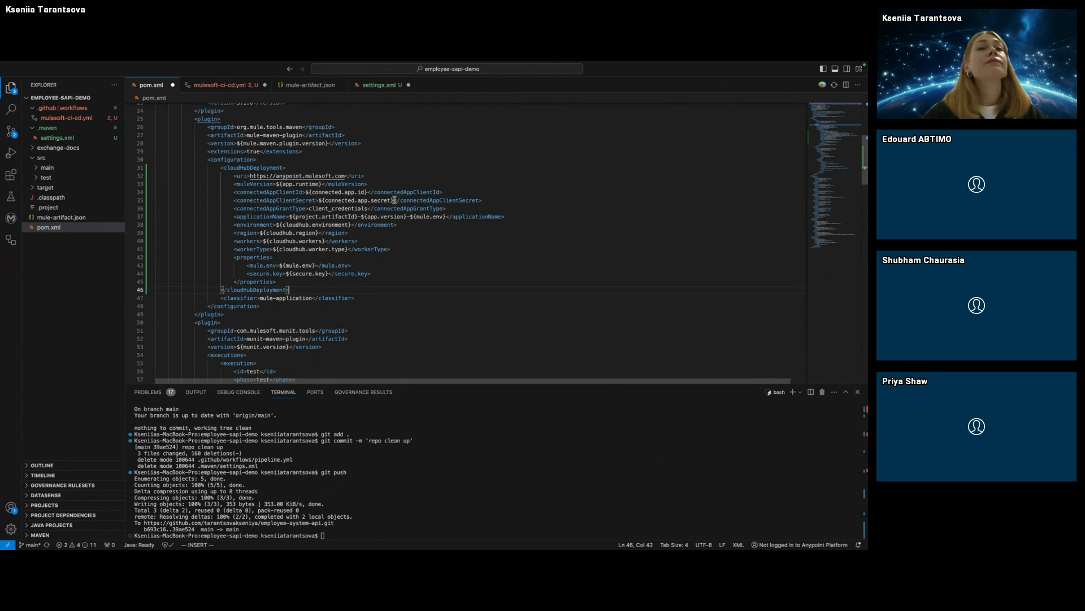
{"action": "mouse_move", "coordinate": [394, 199]}
{"action": "left_mouse_down"}
{"action": "mouse_move", "coordinate": [318, 199]}
{"action": "mouse_move", "coordinate": [394, 200]}
{"action": "left_mouse_up"}
{"action": "left_click", "coordinate": [318, 199]}
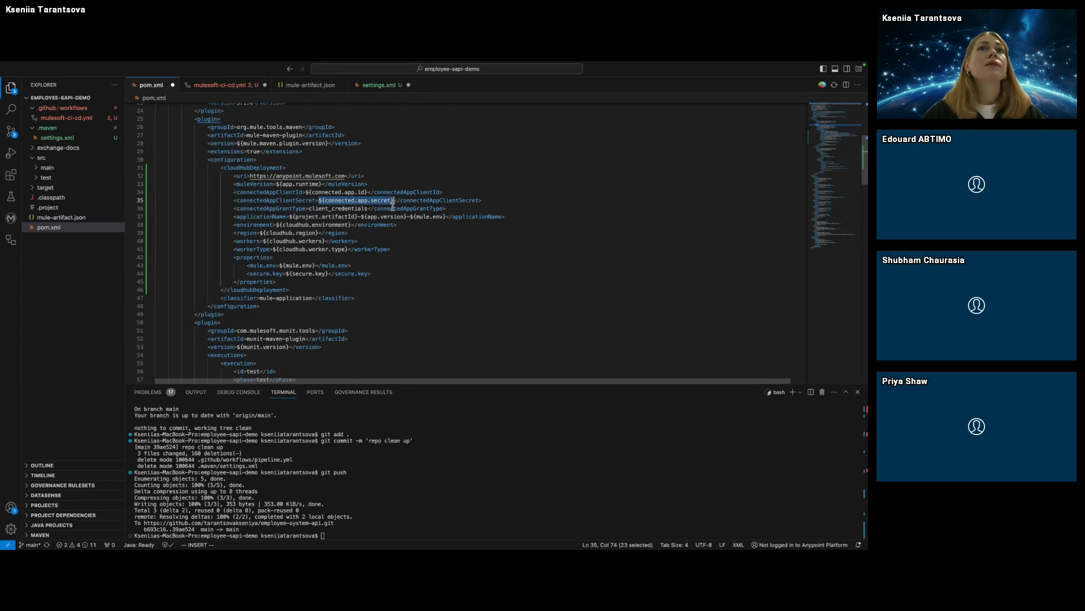
{"action": "left_click", "coordinate": [368, 208]}
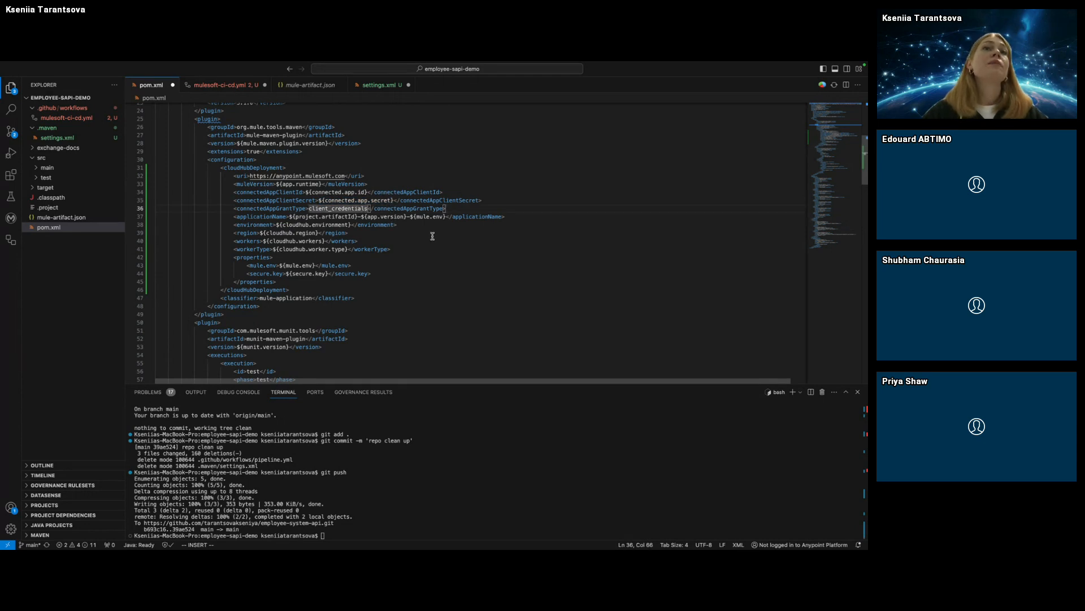
{"action": "key", "text": "Down"}
{"action": "key", "text": "Down"}
{"action": "key", "text": "Down"}
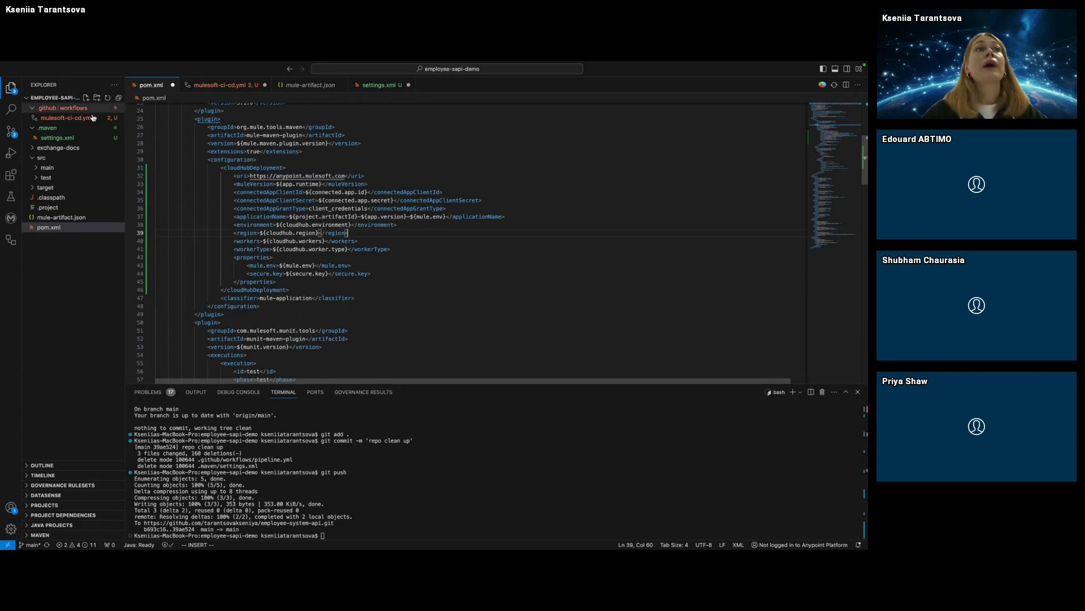
In mulesoft-ci-cd.yml, give the deploy step an env block: CLOUDHUB_WORKER "1", CLOUDHUB_WORKER_TYPE "MICRO", CLOUDHUB_REGION "ca-central-1", CLOUDHUB_ENVIRONMENT ${{ inputs.deploy_target }}, MULE_KEY ${{ secrets.MULE_KEY }}.
{"action": "left_click", "coordinate": [67, 118]}
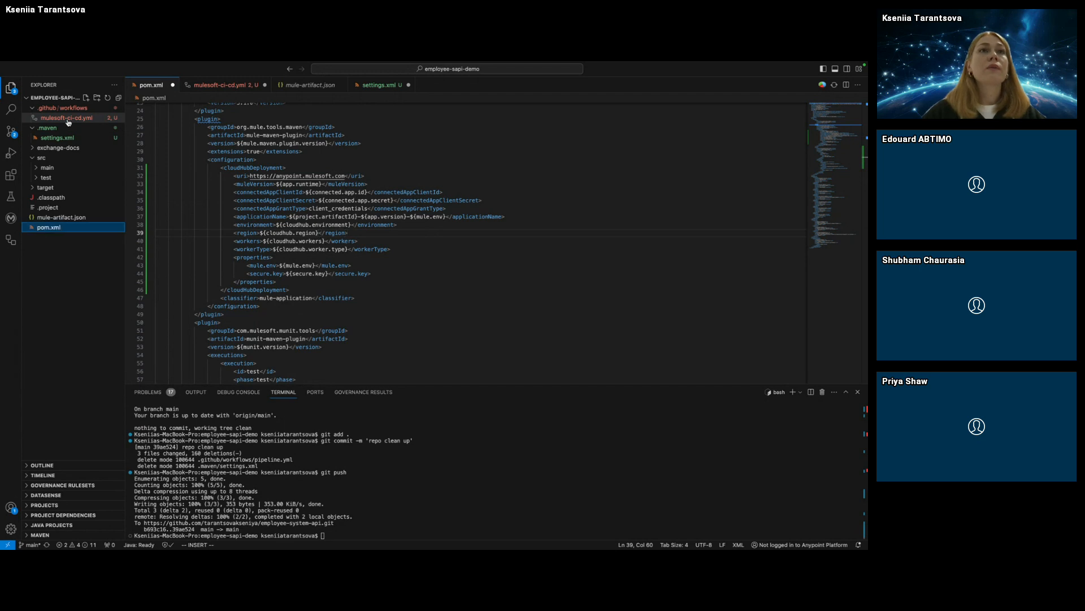
{"action": "left_click", "coordinate": [298, 289]}
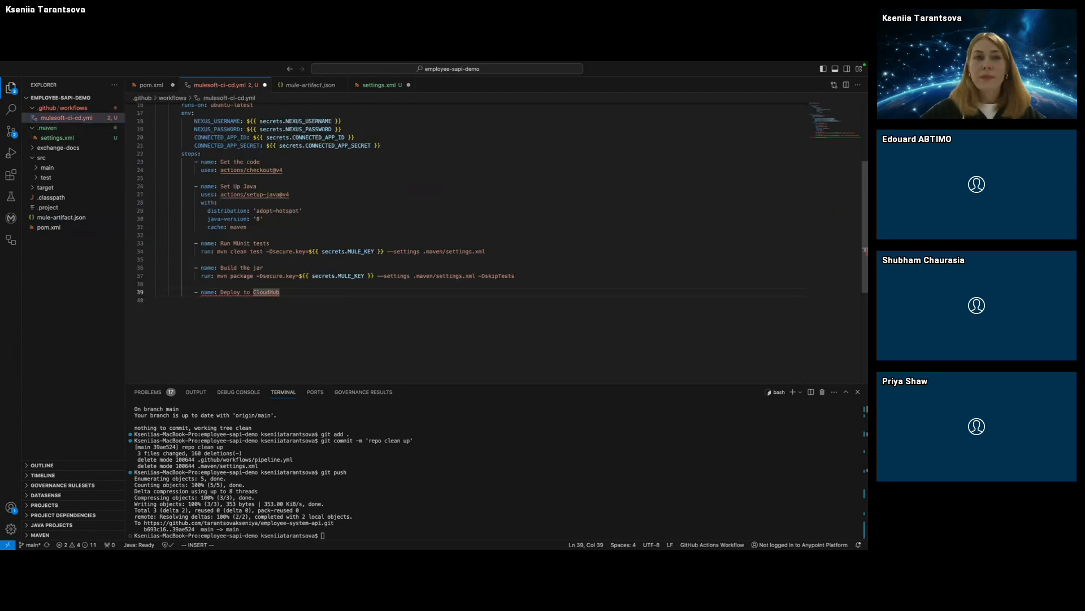
{"action": "key", "text": "Return"}
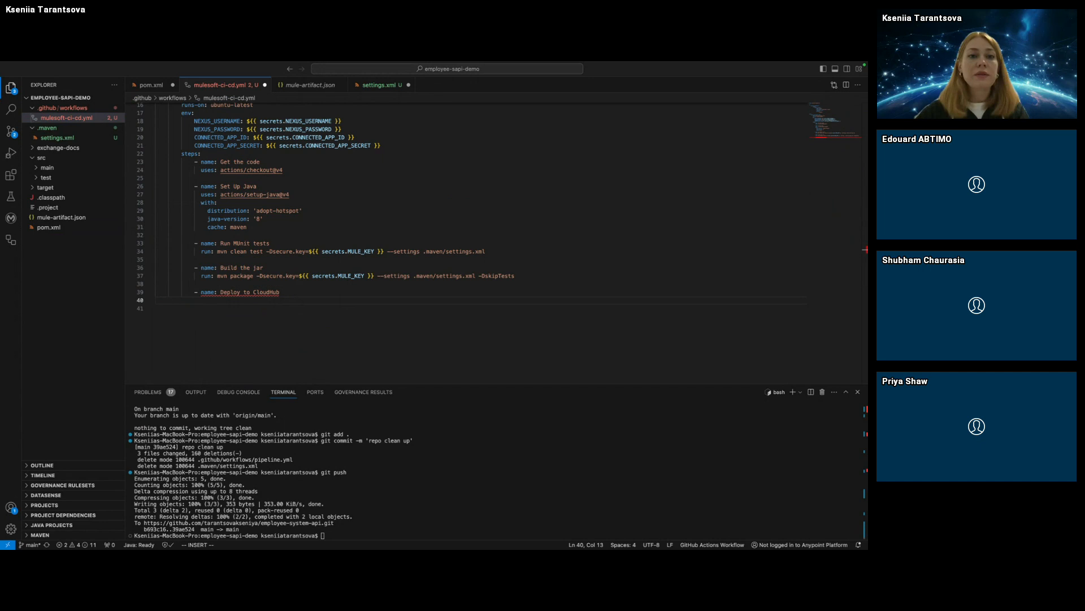
{"action": "left_click", "coordinate": [163, 301]}
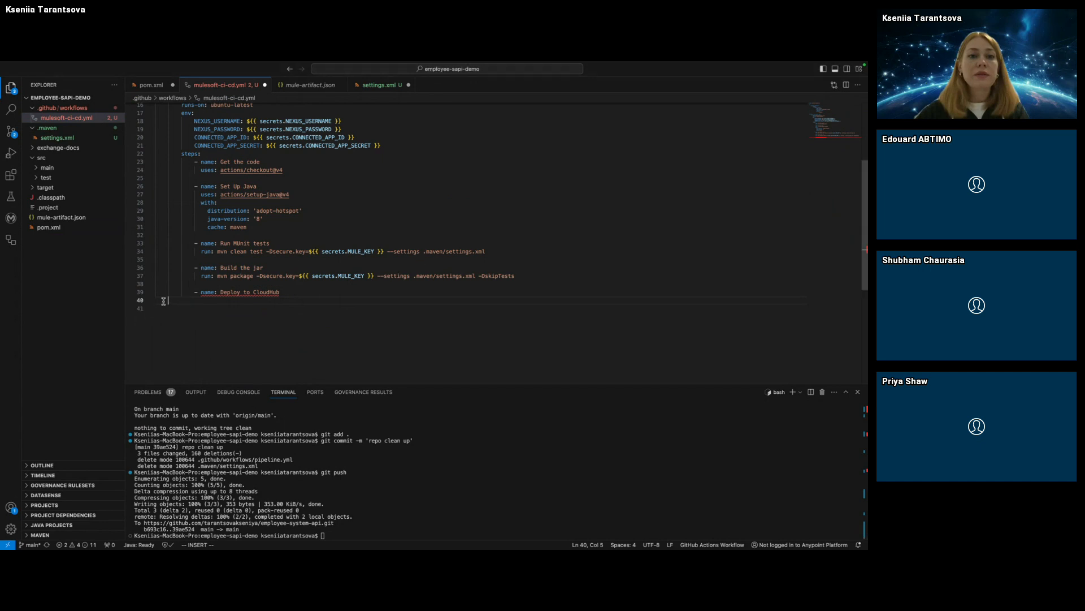
{"action": "key", "text": "super+v"}
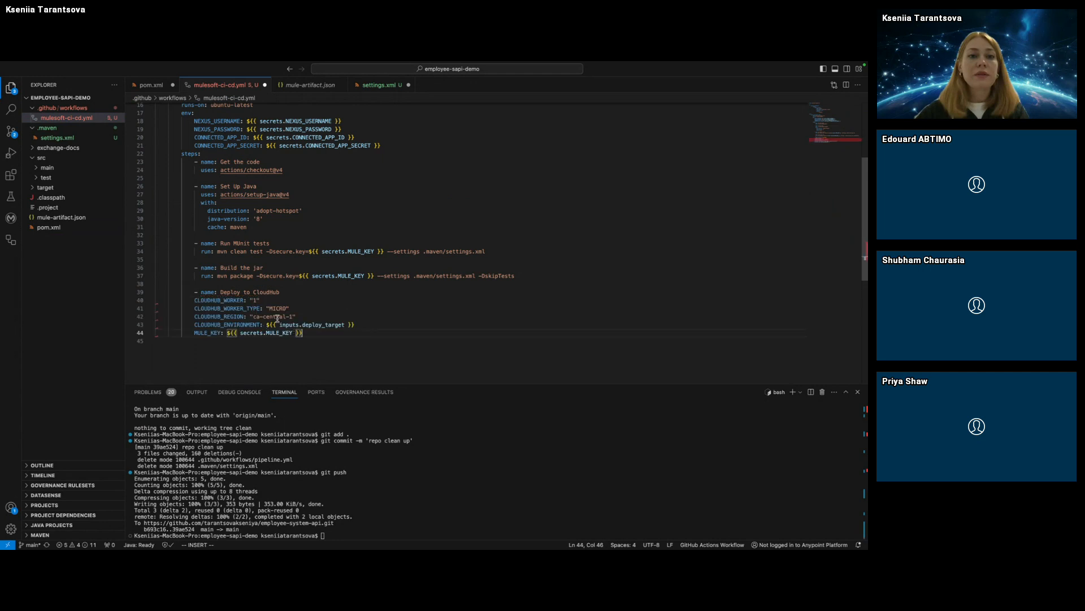
{"action": "key", "text": "super+z"}
{"action": "left_click", "coordinate": [321, 293]}
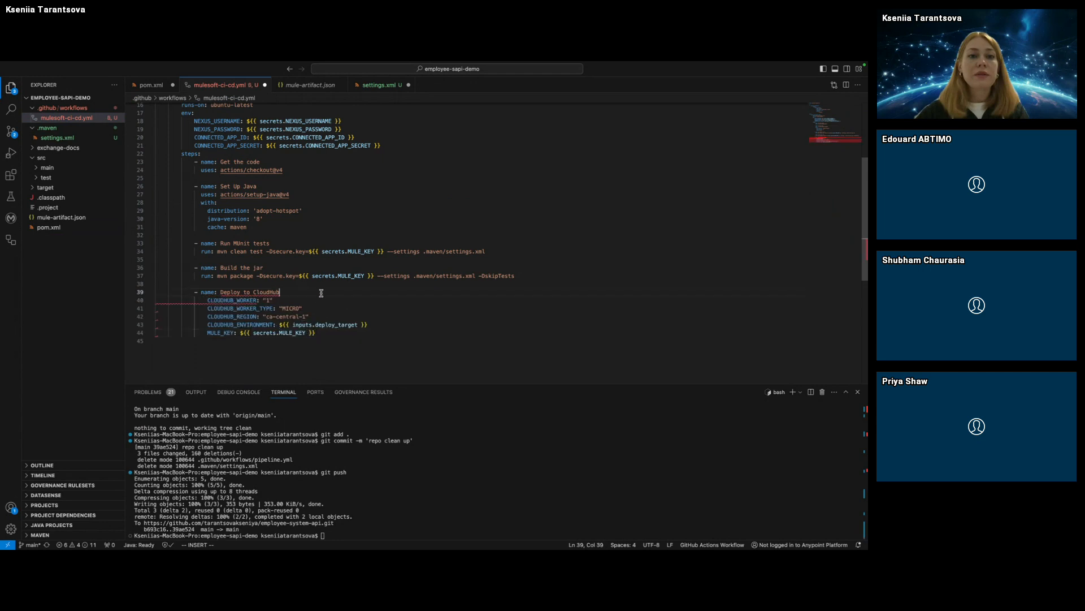
{"action": "key", "text": "Return"}
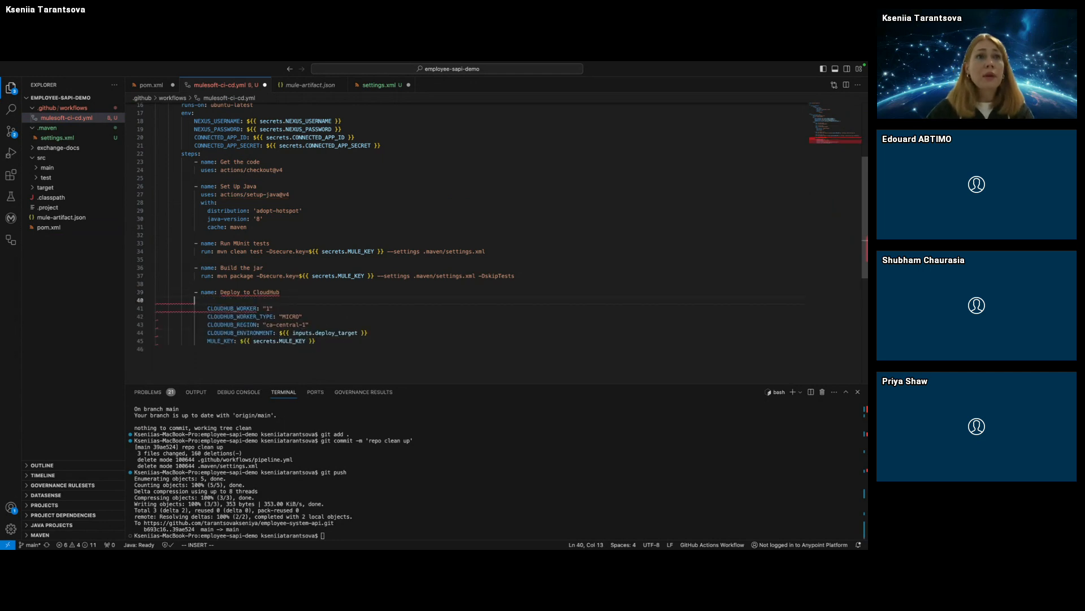
{"action": "type", "text": "env"}
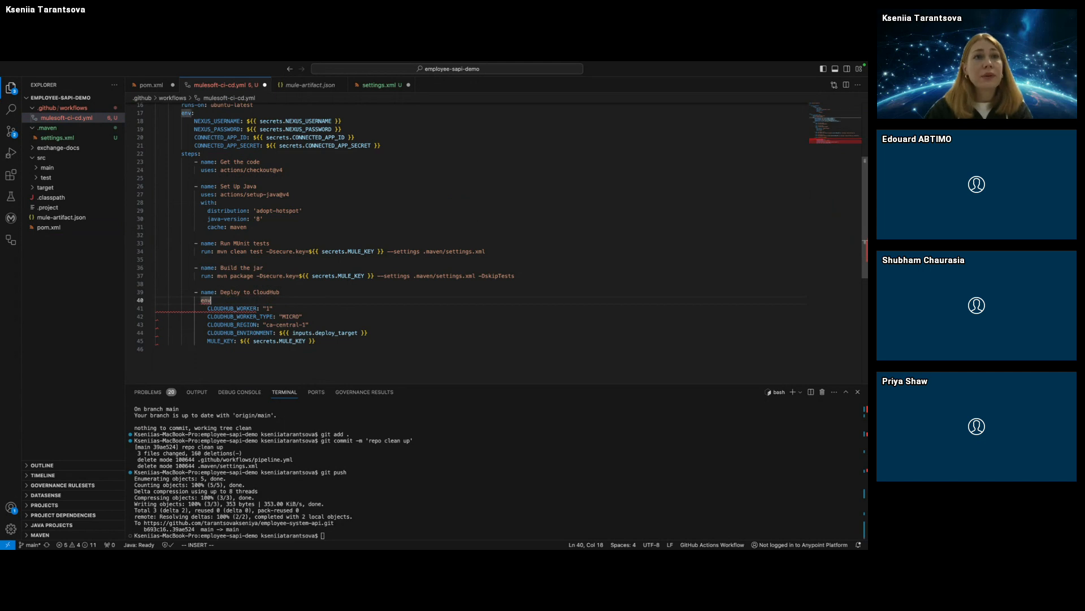
{"action": "type", "text": ":"}
{"action": "scroll", "coordinate": [343, 316], "scroll_direction": "down", "scroll_amount": 1}
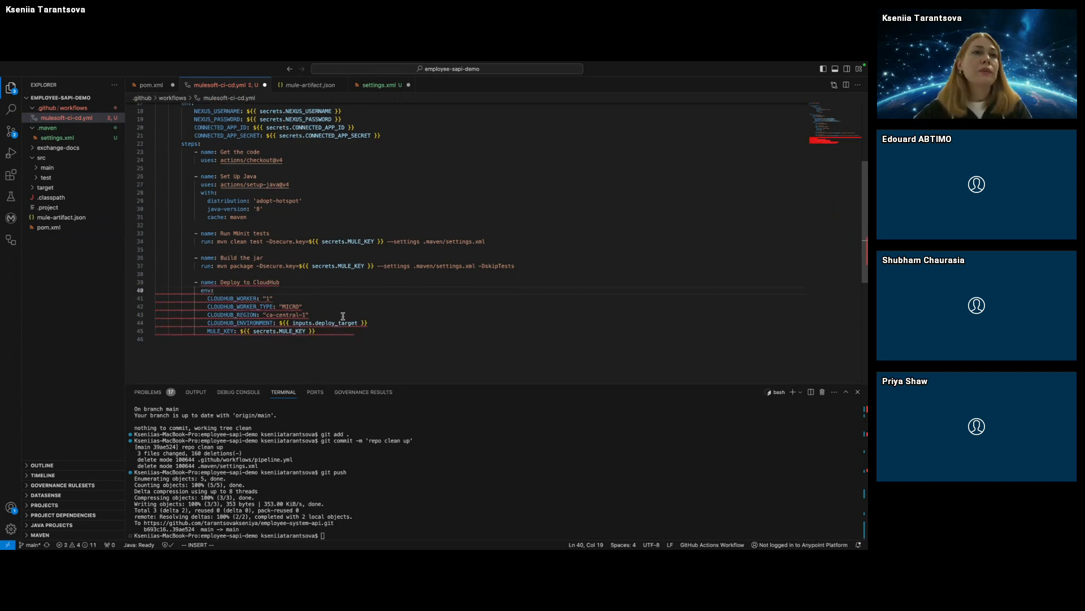
Insert the prepared run script directly below the deploy step's env values, setting muleEnv and artifactName and running mvn deploy -B -DskipTests -DmuleDeploy with its CloudHub parameters.
{"action": "mouse_move", "coordinate": [251, 300]}
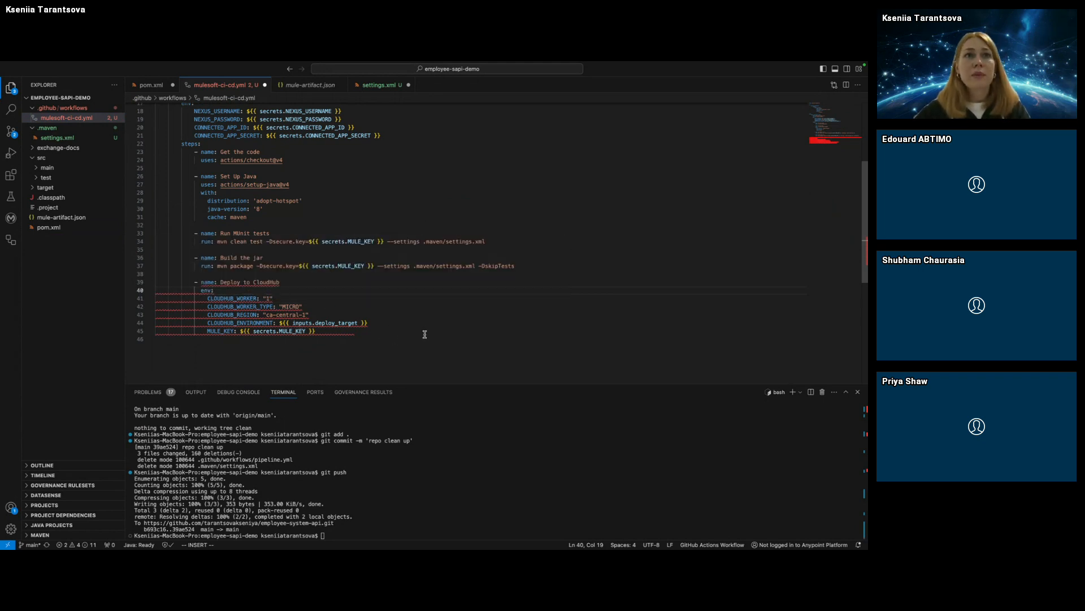
{"action": "scroll", "coordinate": [424, 334], "scroll_direction": "up", "scroll_amount": 1}
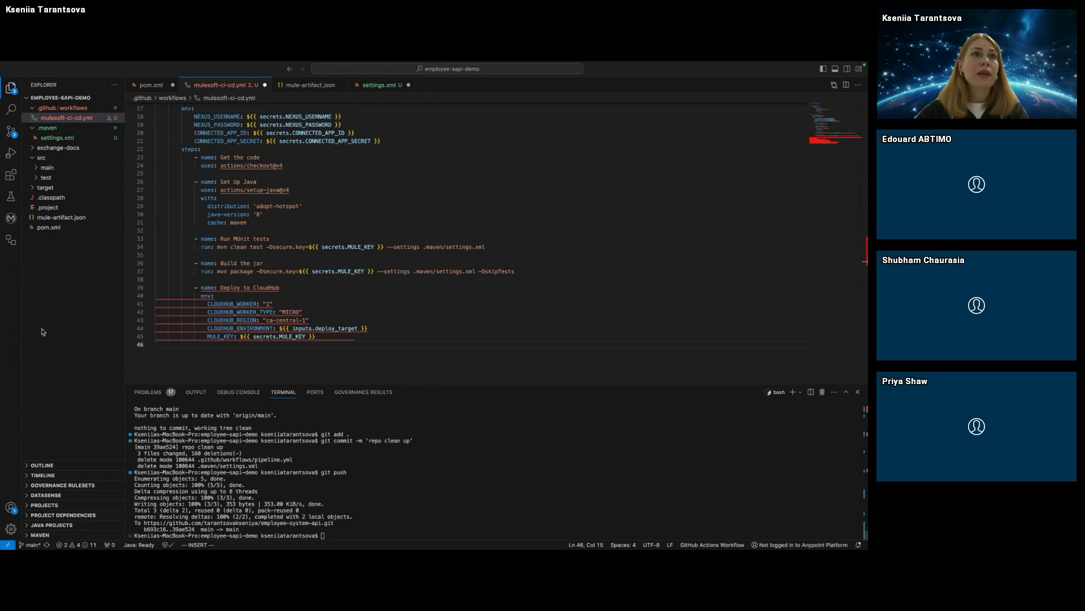
{"action": "left_click", "coordinate": [171, 343]}
{"action": "left_click", "coordinate": [159, 344]}
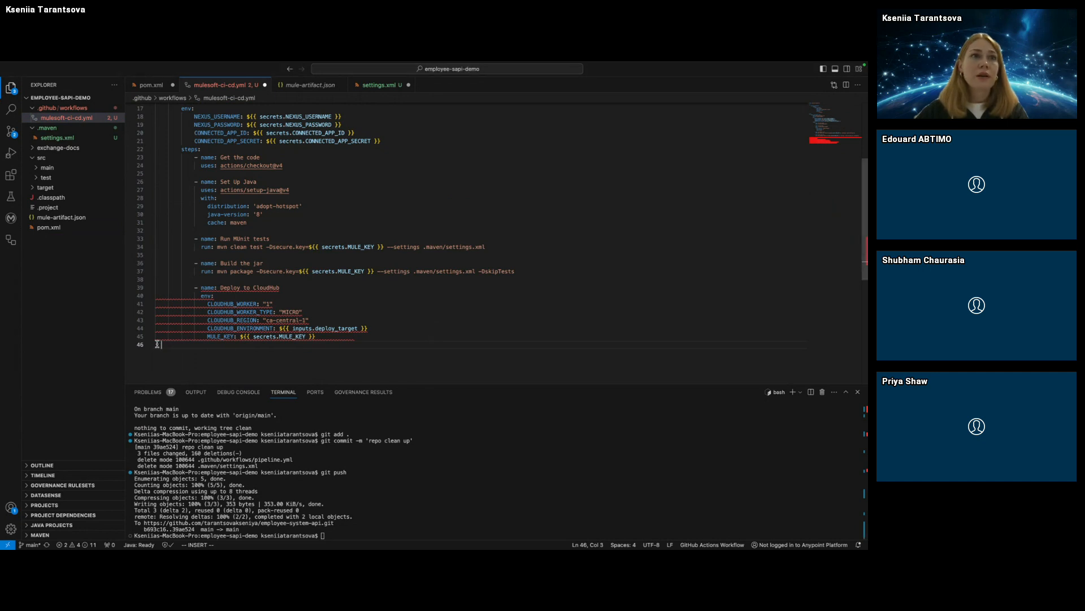
{"action": "key", "text": "super+v"}
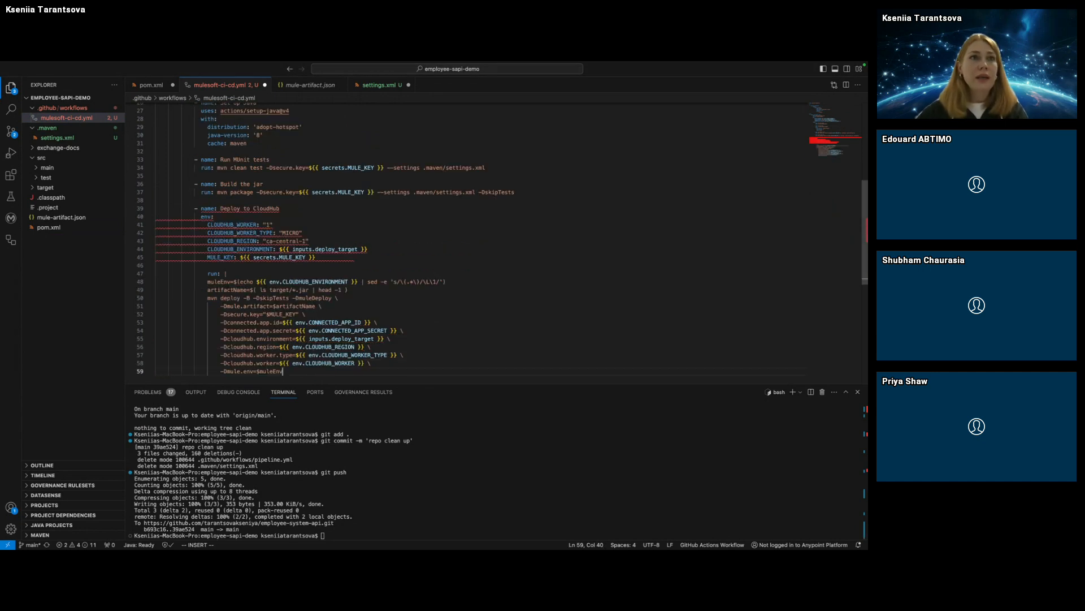
{"action": "left_click", "coordinate": [161, 265]}
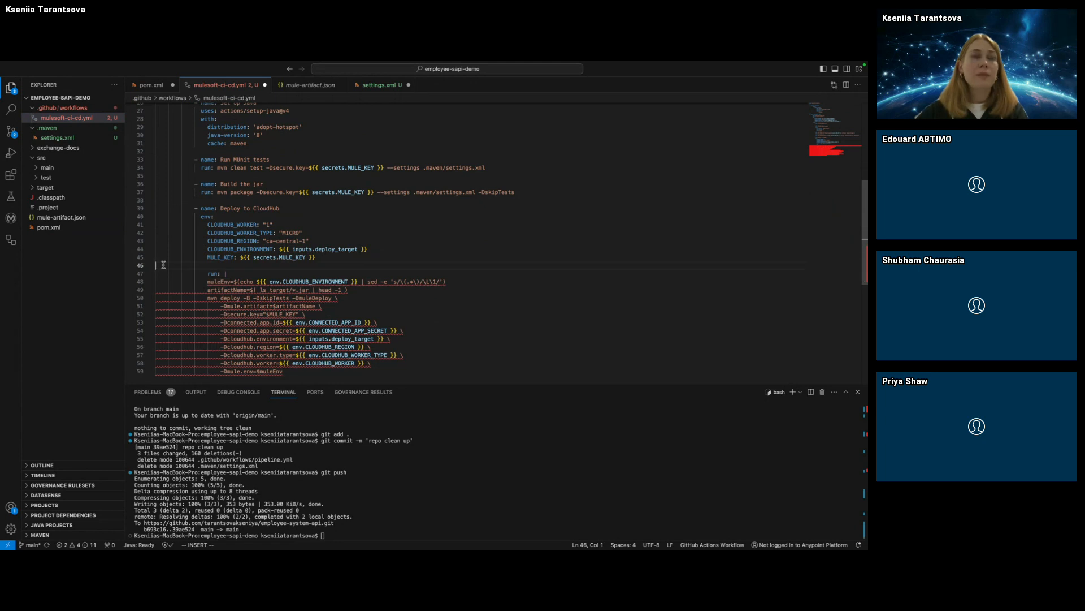
{"action": "key", "text": "BackSpace"}
Indent the deploy step's script lines, from muleEnv through -Dmule.env=$muleEnv, one level deeper beneath run.
{"action": "left_click_drag", "start_coordinate": [205, 275], "coordinate": [323, 368]}
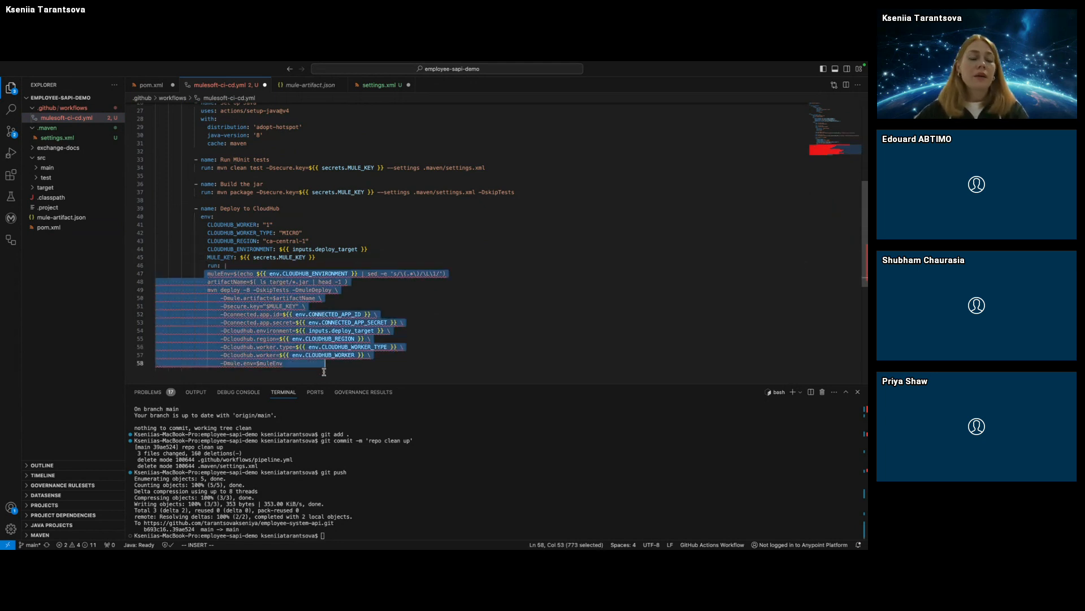
{"action": "key", "text": "Tab"}
{"action": "left_click", "coordinate": [460, 325]}
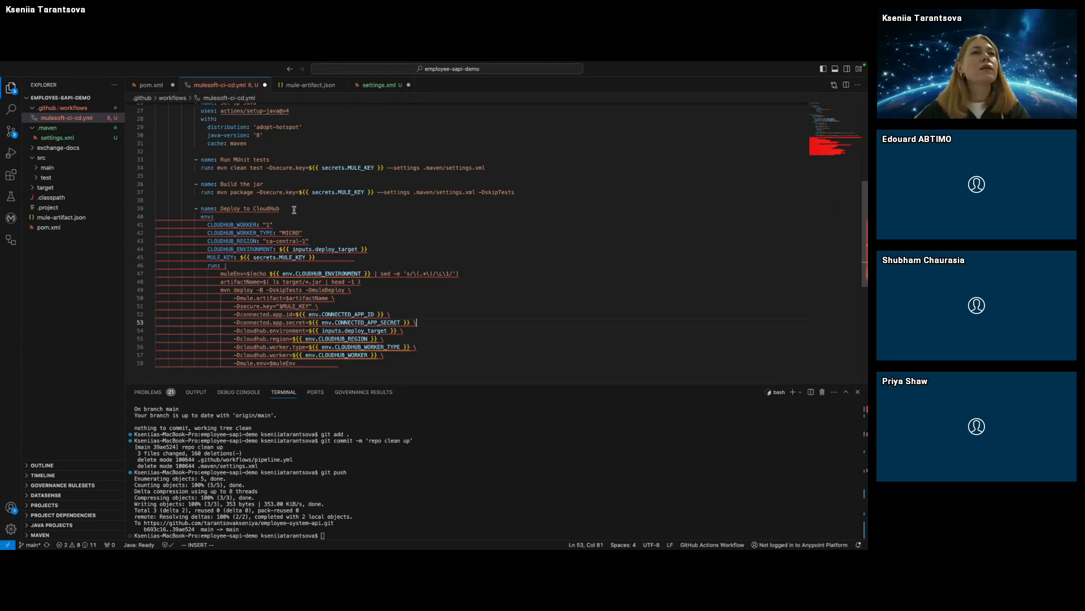
Outdent the deploy step's whole run block one level and correct the run key so it aligns with env.
{"action": "left_click", "coordinate": [197, 265]}
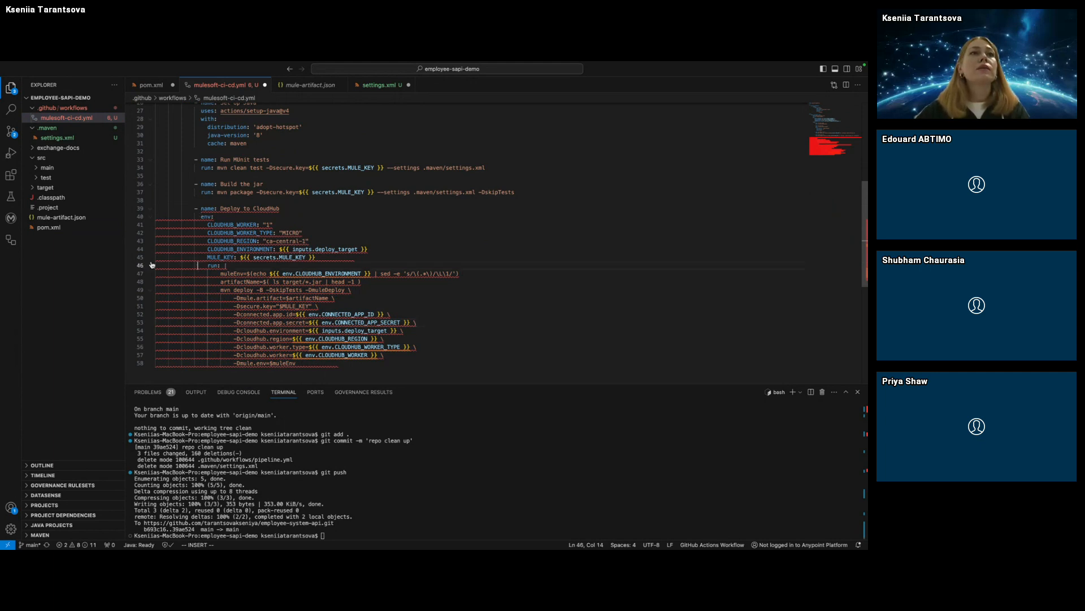
{"action": "left_click_drag", "start_coordinate": [156, 262], "coordinate": [400, 368]}
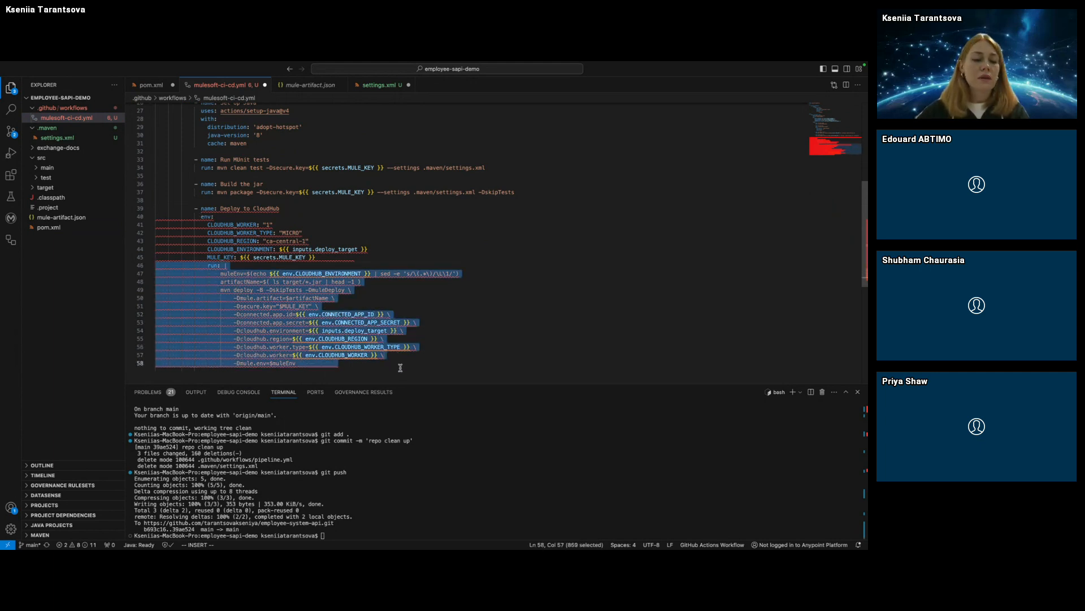
{"action": "key", "text": "shift+Tab"}
{"action": "left_click", "coordinate": [439, 330]}
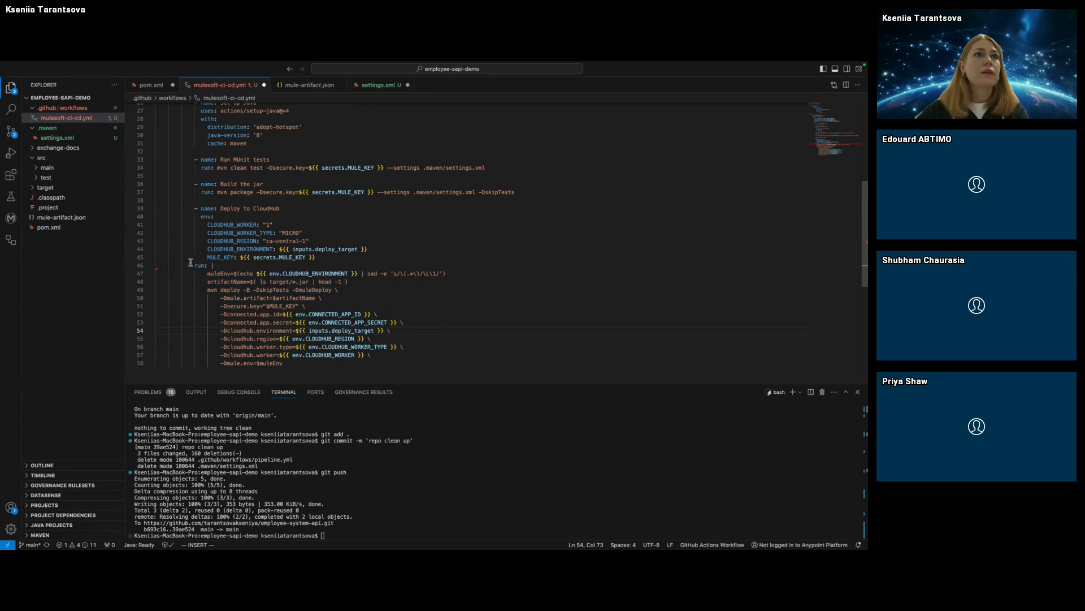
{"action": "left_click", "coordinate": [197, 266]}
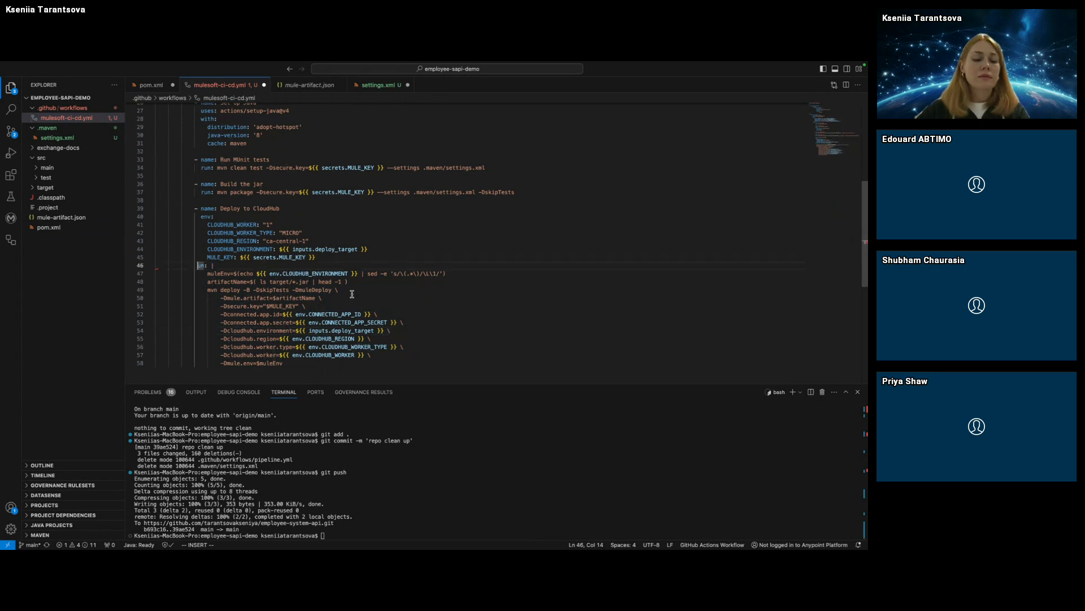
{"action": "type", "text": "r"}
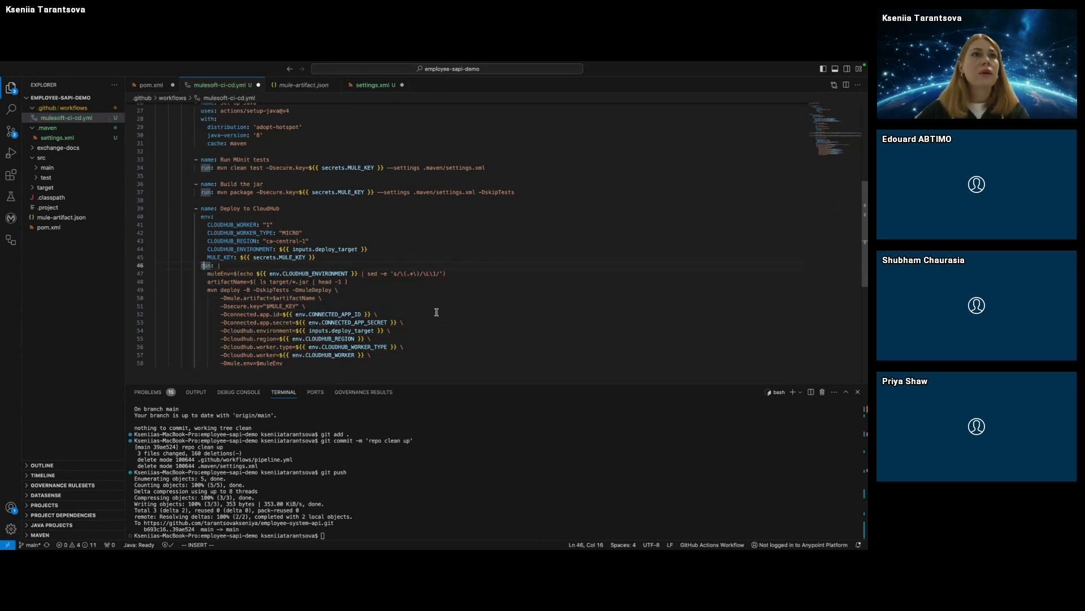
{"action": "left_click", "coordinate": [427, 316]}
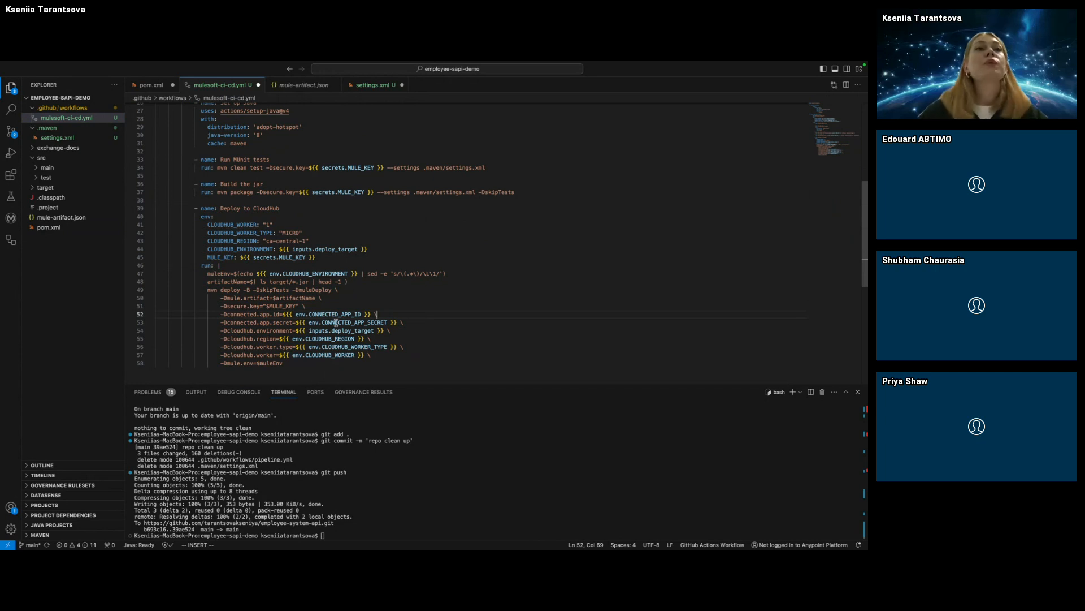
Compare the deploy script's parameters with the cloudHubDeployment properties in pom.xml, and review the workflow's inputs and job-level env values.
{"action": "scroll", "coordinate": [328, 288], "scroll_direction": "down", "scroll_amount": 1}
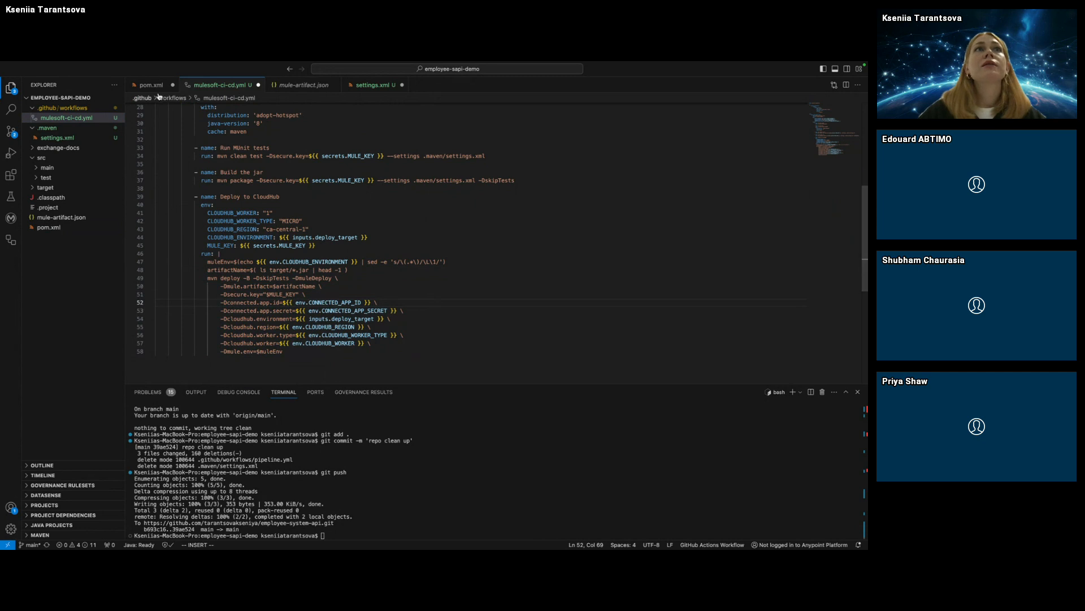
{"action": "left_click", "coordinate": [145, 85]}
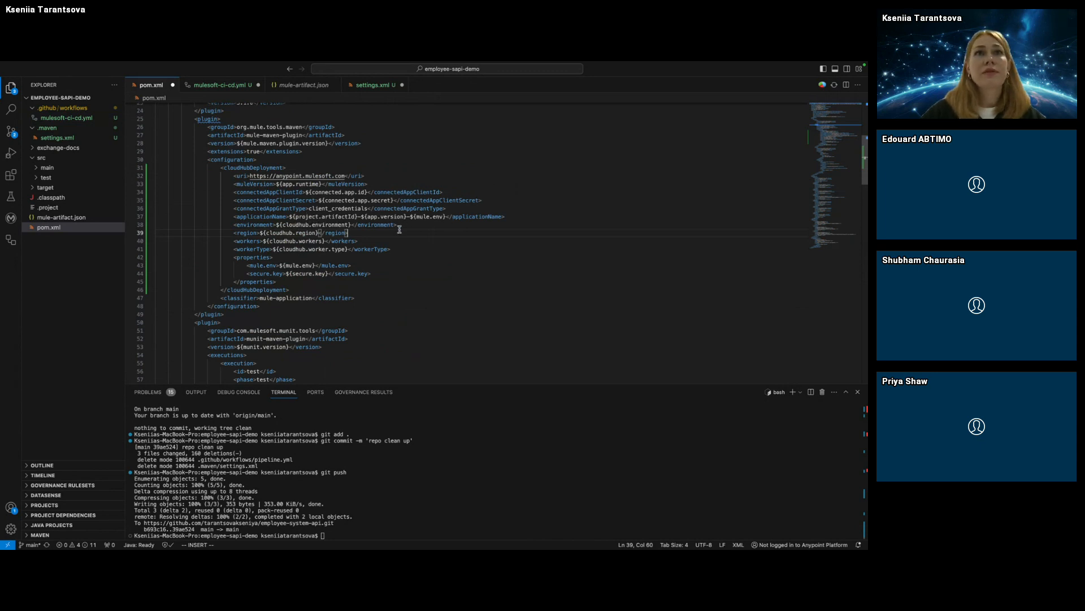
{"action": "left_click", "coordinate": [223, 84]}
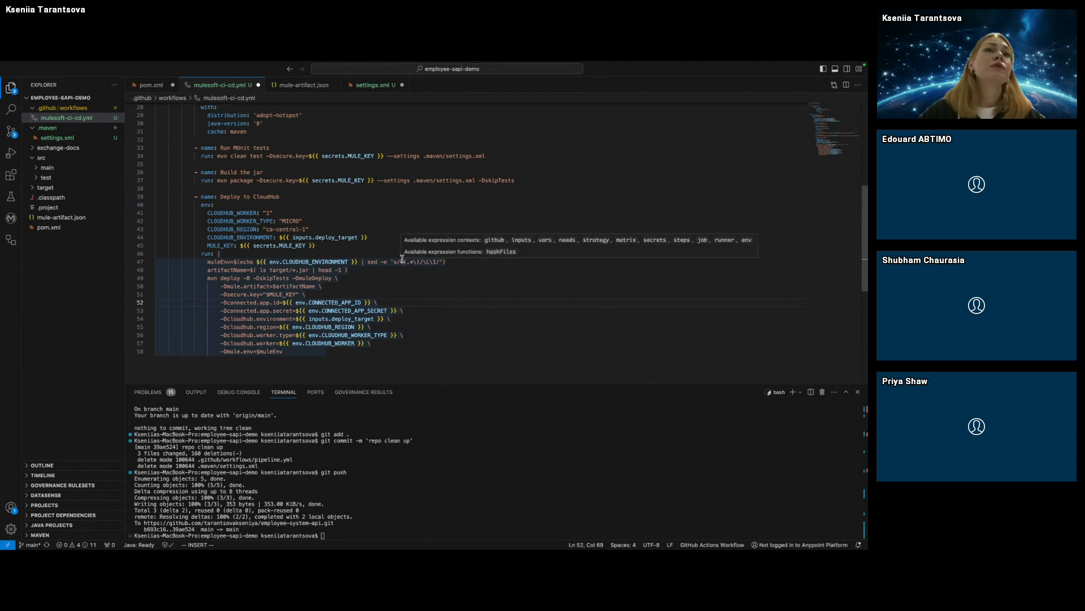
{"action": "scroll", "coordinate": [421, 277], "scroll_direction": "up", "scroll_amount": 9}
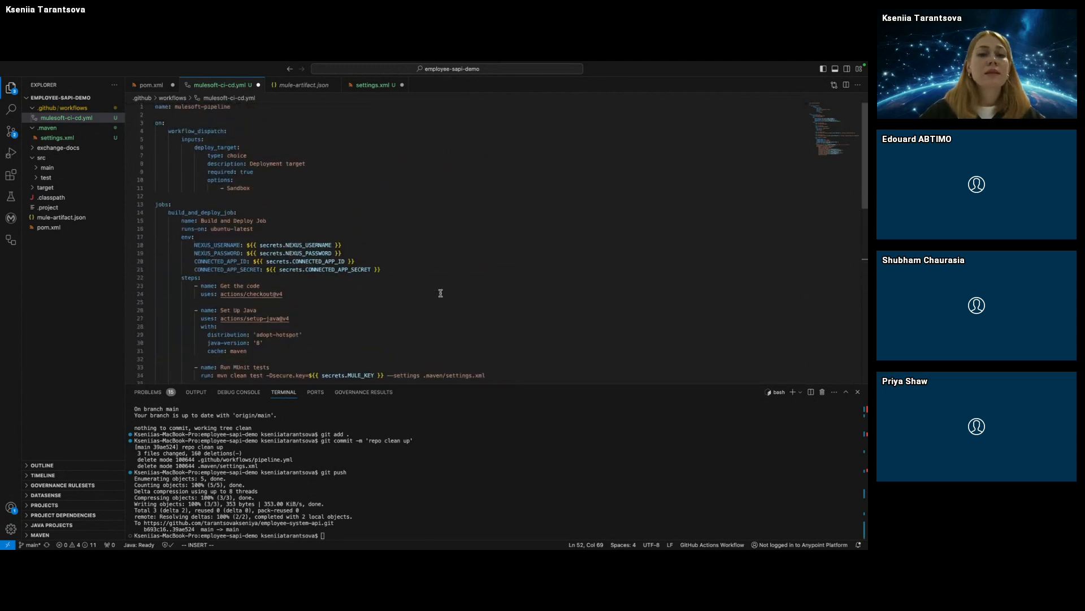
{"action": "scroll", "coordinate": [440, 293], "scroll_direction": "down", "scroll_amount": 10}
Save the changes in mulesoft-ci-cd.yml, settings.xml and pom.xml.
{"action": "left_click", "coordinate": [441, 293]}
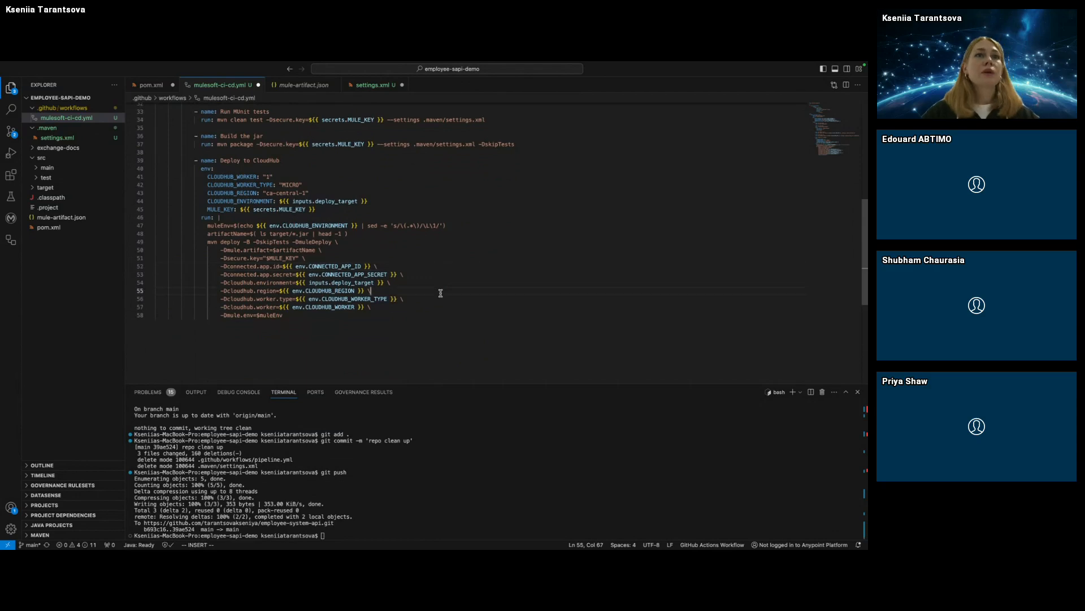
{"action": "left_click", "coordinate": [384, 85]}
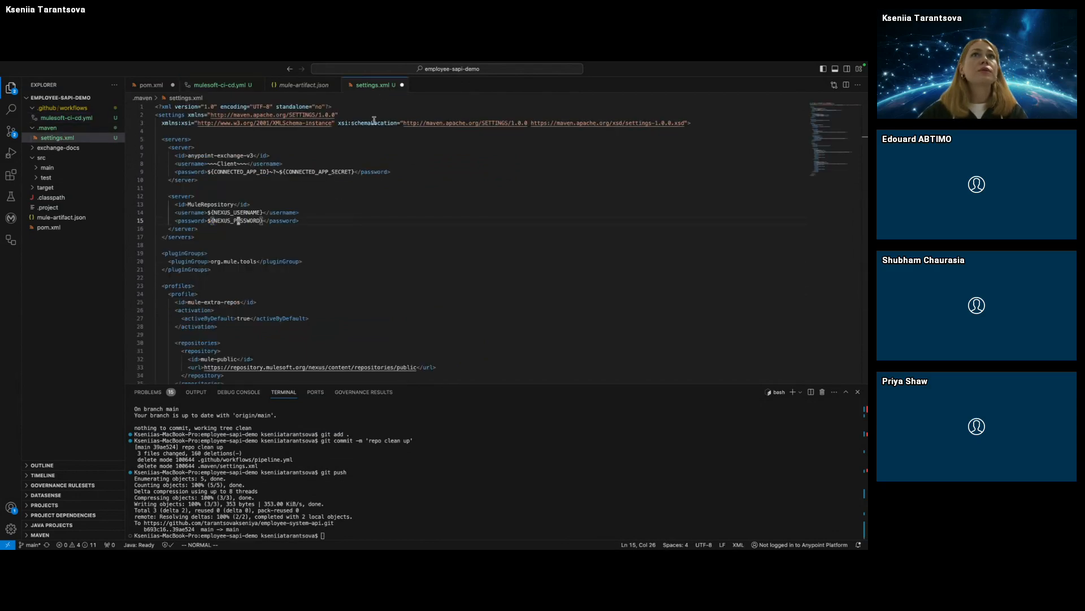
{"action": "left_click", "coordinate": [161, 86]}
{"action": "key", "text": "super+s"}
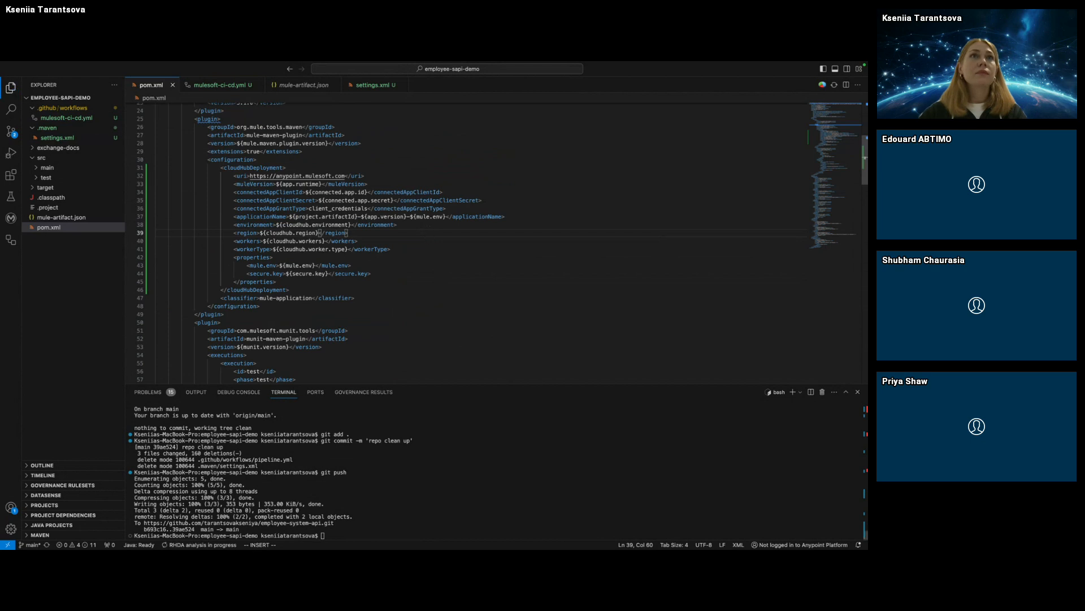
Stage all repository changes in the terminal with git add.
{"action": "left_click", "coordinate": [460, 511]}
{"action": "type", "text": "git "}
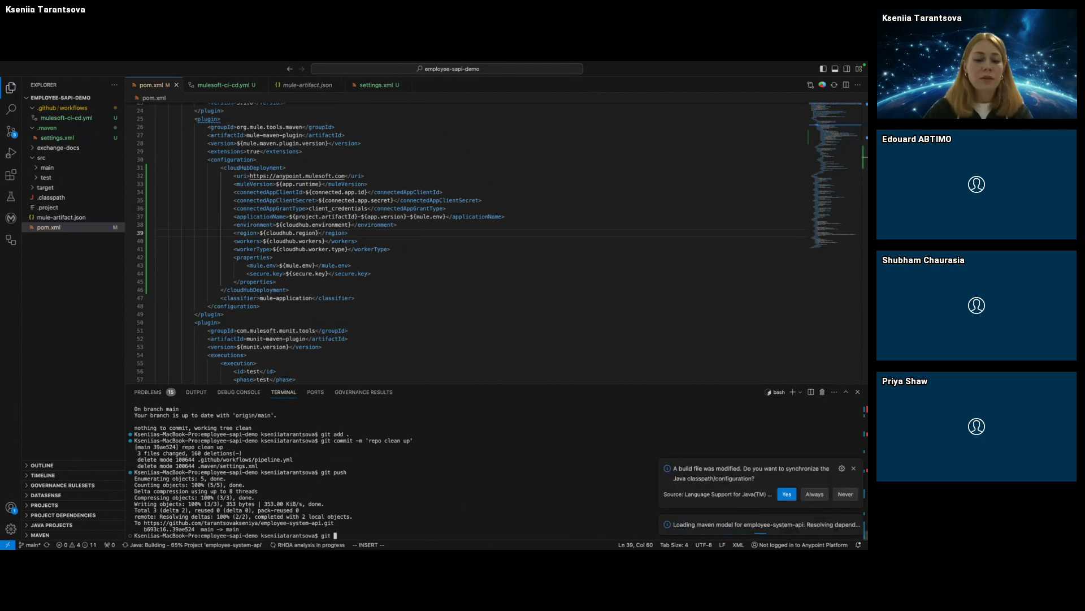
{"action": "type", "text": "add ."}
{"action": "key", "text": "Return"}
Commit the staged changes with the message 'add workflow file' and push them to the remote repository.
{"action": "type", "text": "g"}
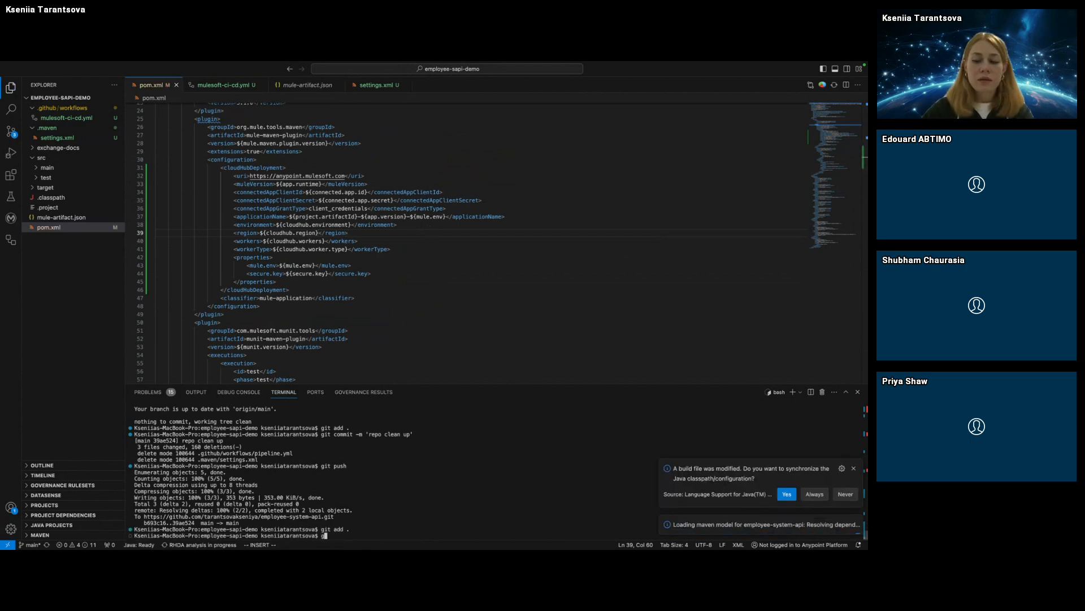
{"action": "type", "text": "it comm"}
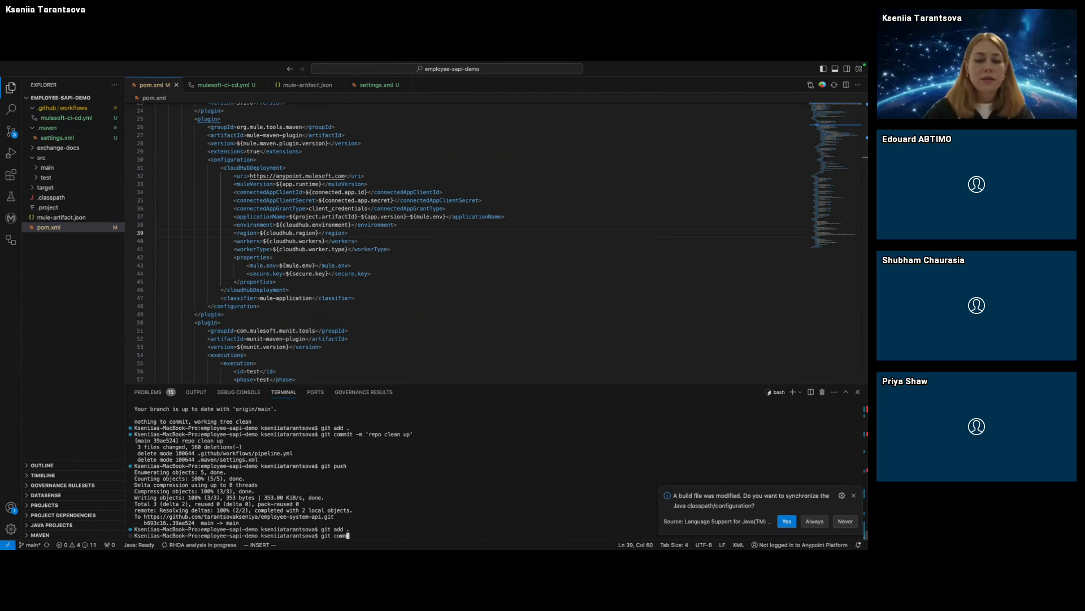
{"action": "type", "text": "it -m '"}
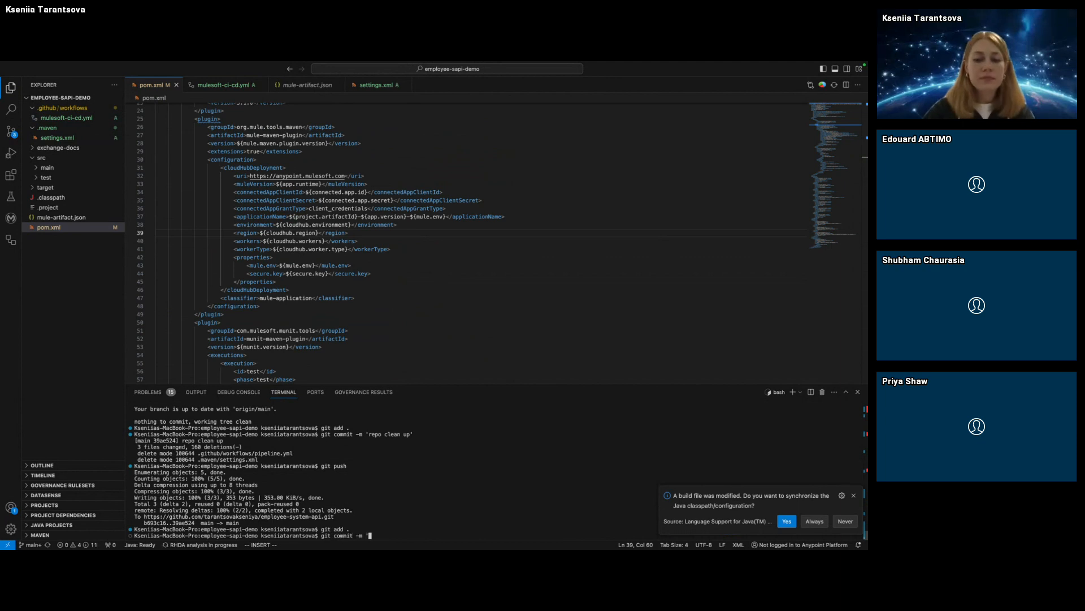
{"action": "type", "text": "add workflow"}
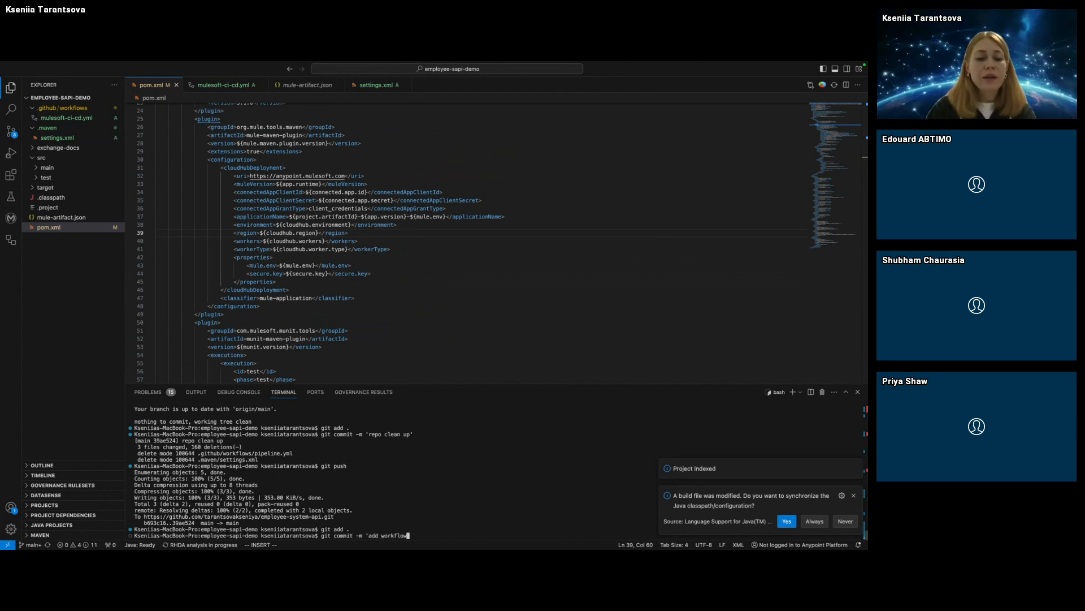
{"action": "type", "text": " file'"}
{"action": "key", "text": "Return"}
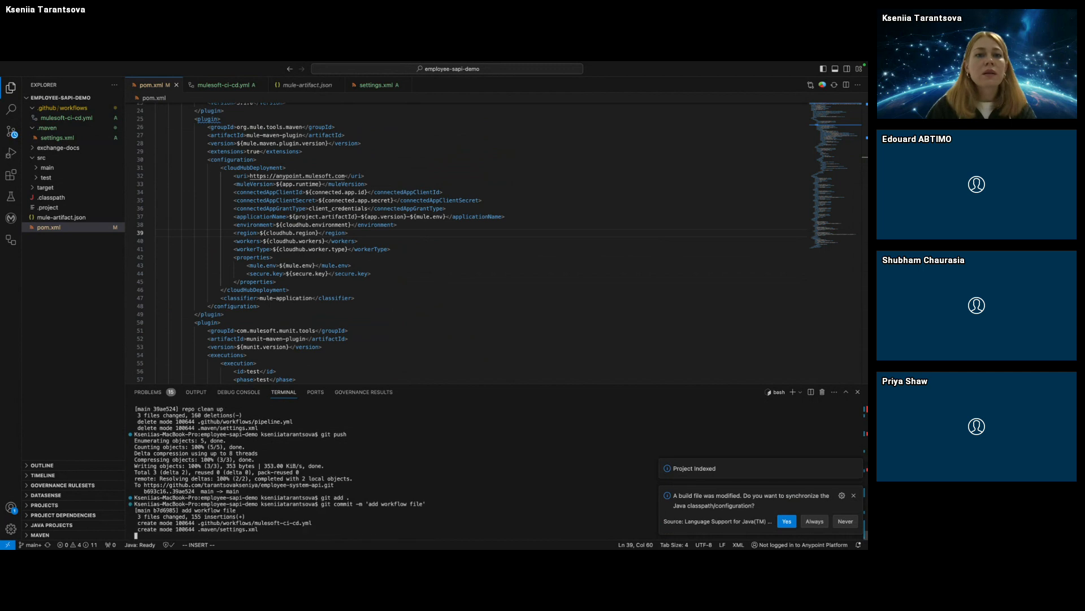
{"action": "type", "text": "git push"}
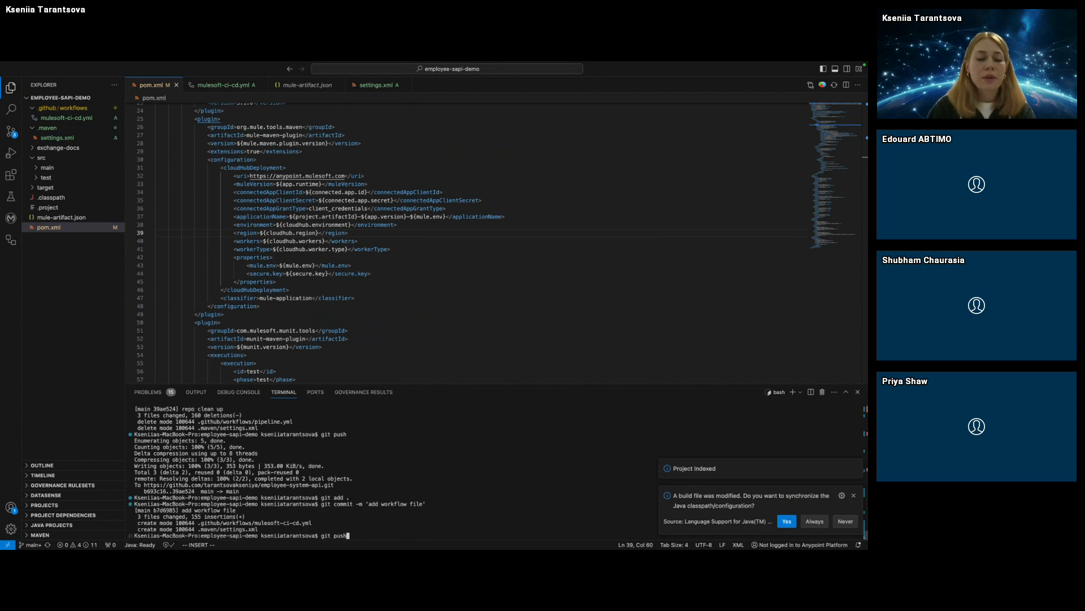
{"action": "key", "text": "Return"}
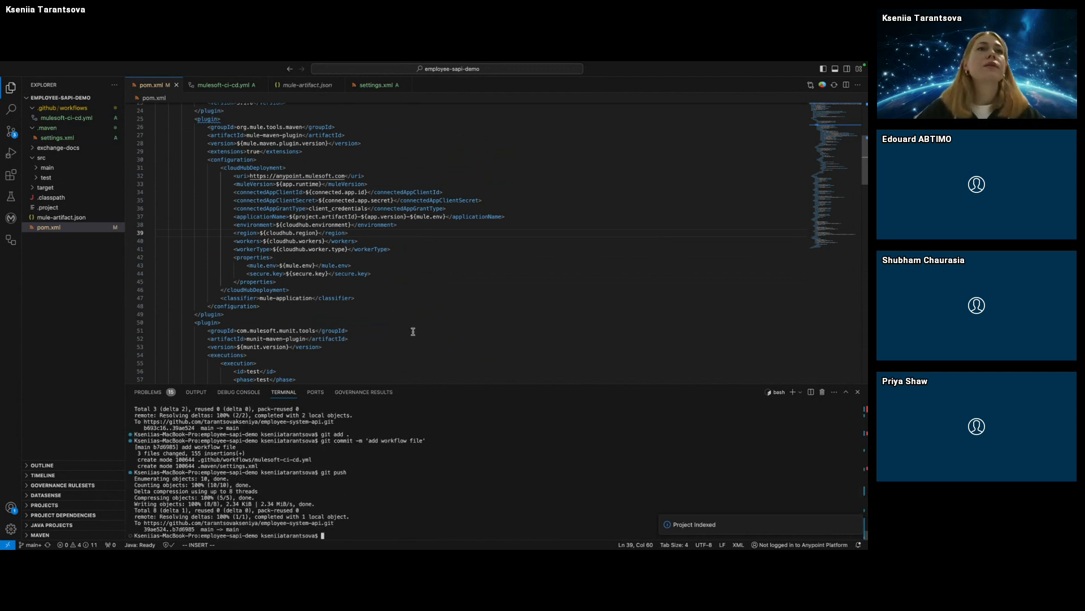
Switch to the browser and open the mulesoft-pipeline workflow in the Actions section of the employee-system-api repository on GitHub.
{"action": "key", "text": "ctrl+Right"}
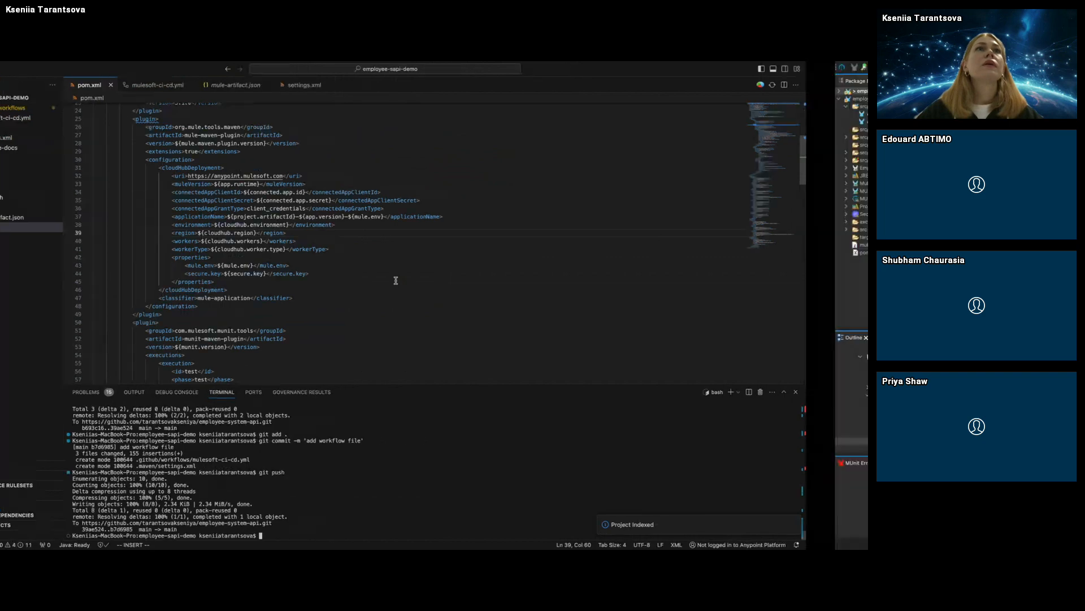
{"action": "key", "text": "ctrl+Left"}
{"action": "key", "text": "ctrl+Left"}
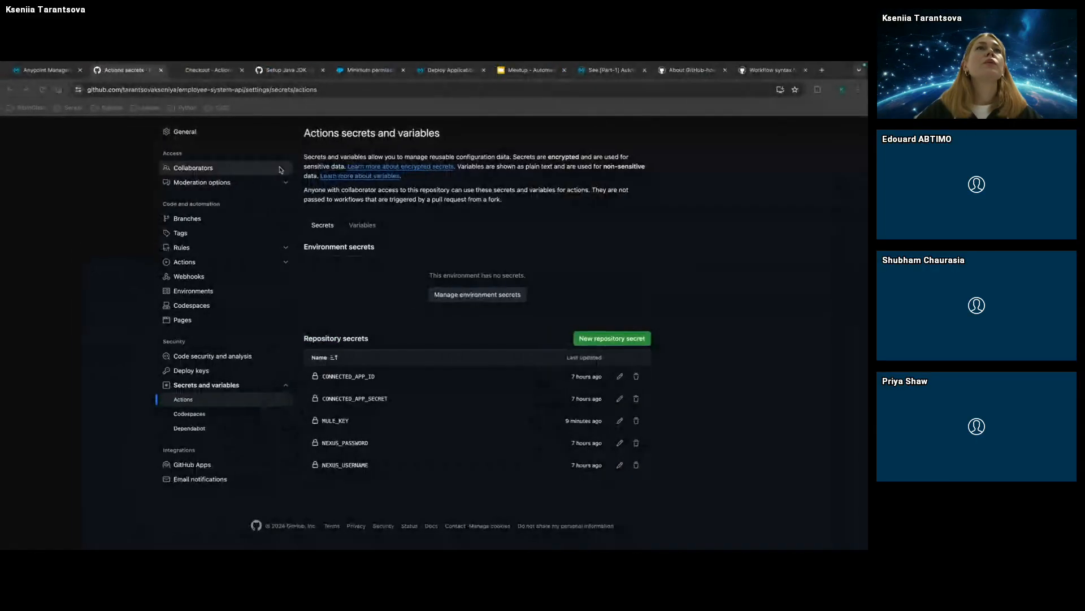
{"action": "scroll", "coordinate": [213, 177], "scroll_direction": "up", "scroll_amount": 2}
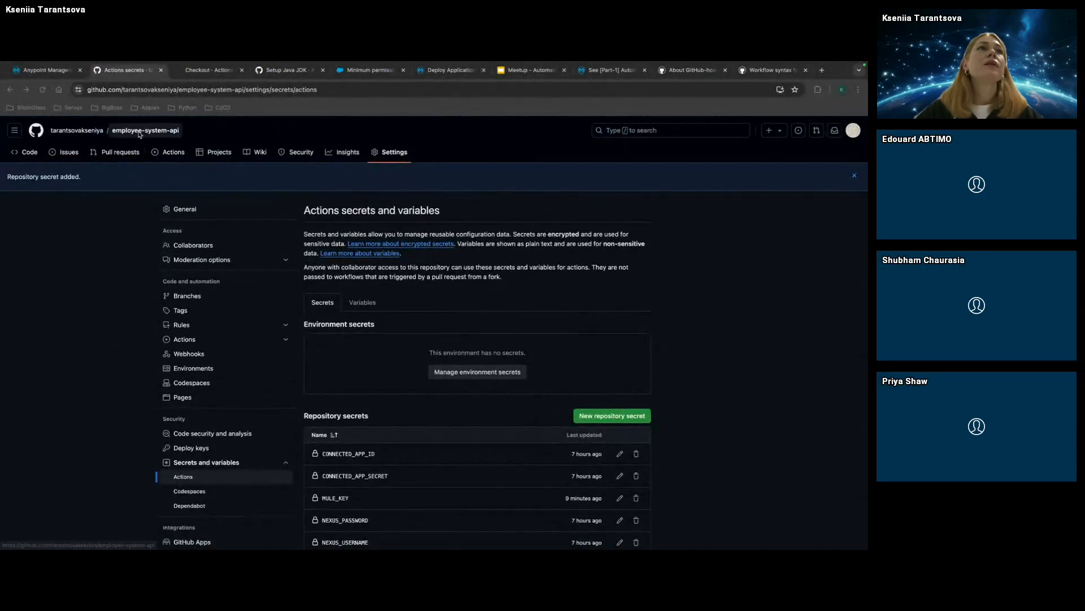
{"action": "left_click", "coordinate": [176, 152]}
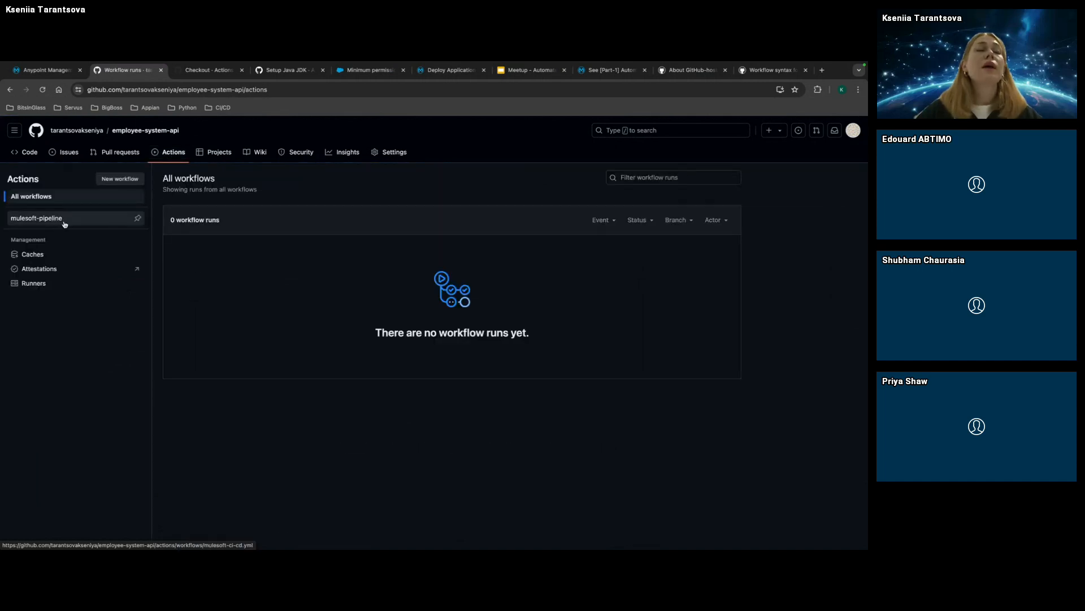
{"action": "left_click", "coordinate": [44, 221]}
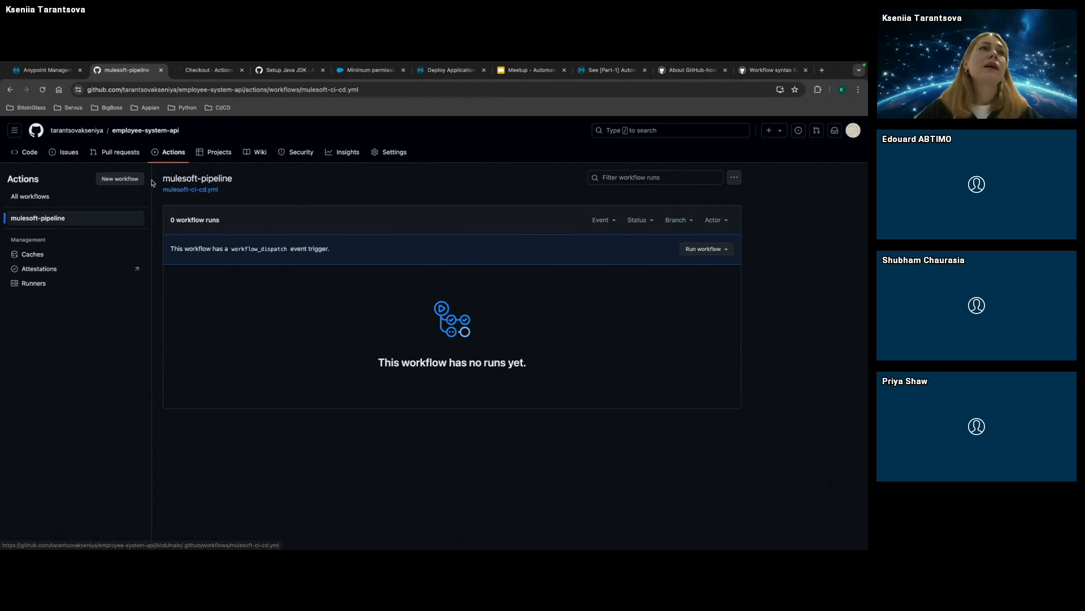
{"action": "left_click_drag", "start_coordinate": [239, 181], "coordinate": [165, 178]}
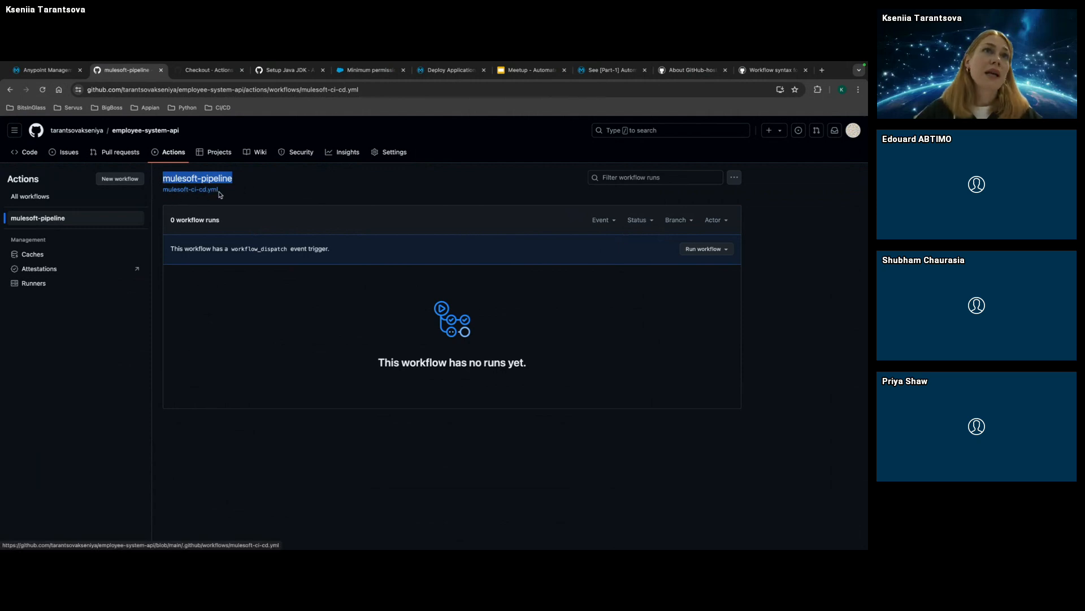
Run the mulesoft-pipeline workflow manually from the main branch with Sandbox as the deployment target.
{"action": "left_click", "coordinate": [726, 251]}
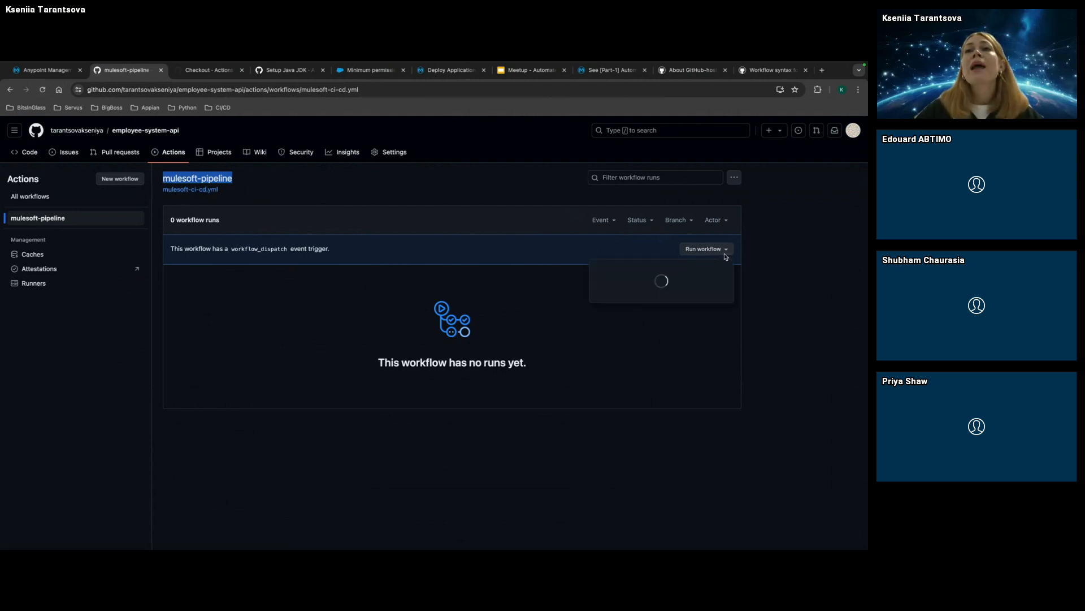
{"action": "left_click", "coordinate": [635, 286]}
{"action": "left_click", "coordinate": [663, 285]}
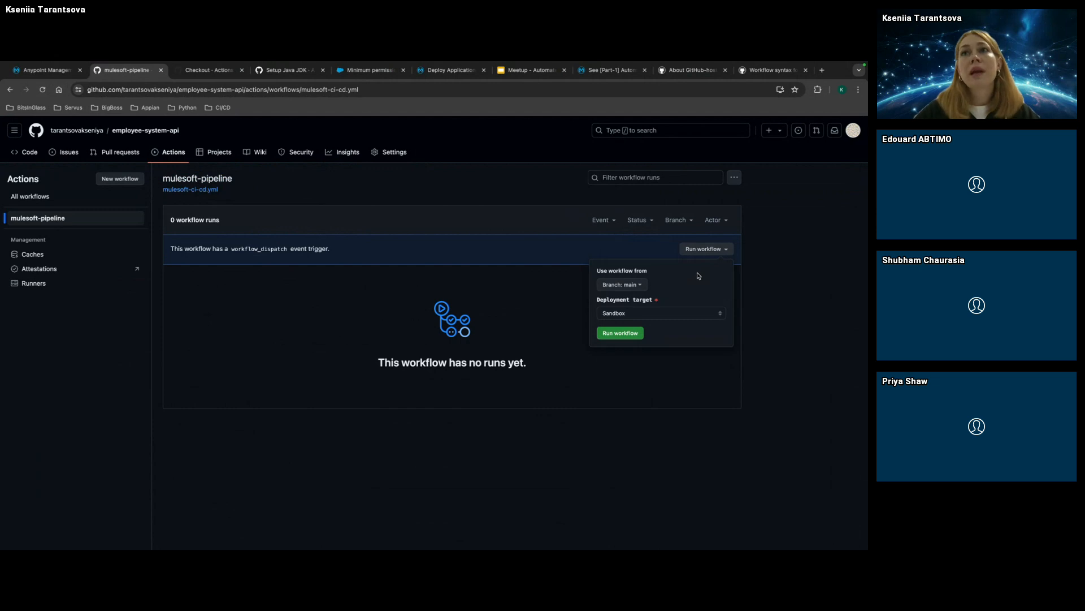
{"action": "left_click", "coordinate": [642, 287]}
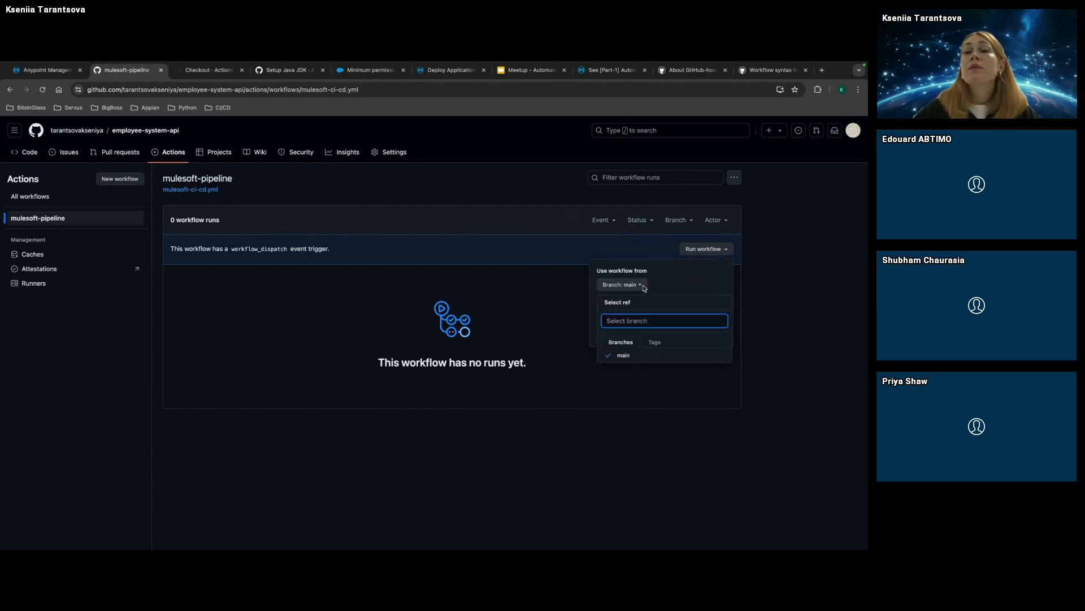
{"action": "left_click", "coordinate": [643, 288]}
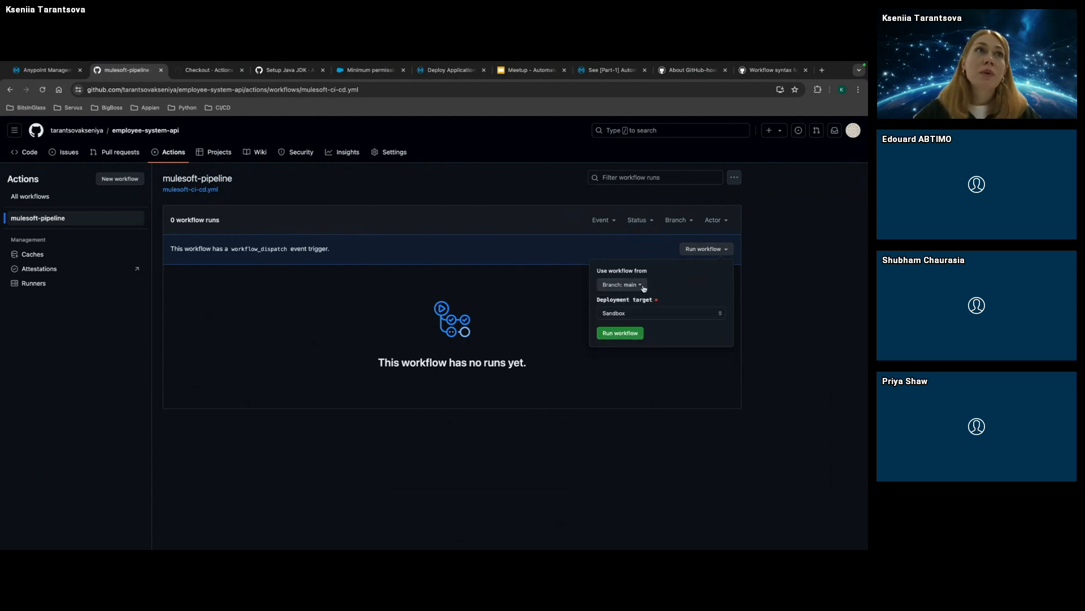
{"action": "left_click", "coordinate": [643, 287]}
{"action": "left_click", "coordinate": [643, 287]}
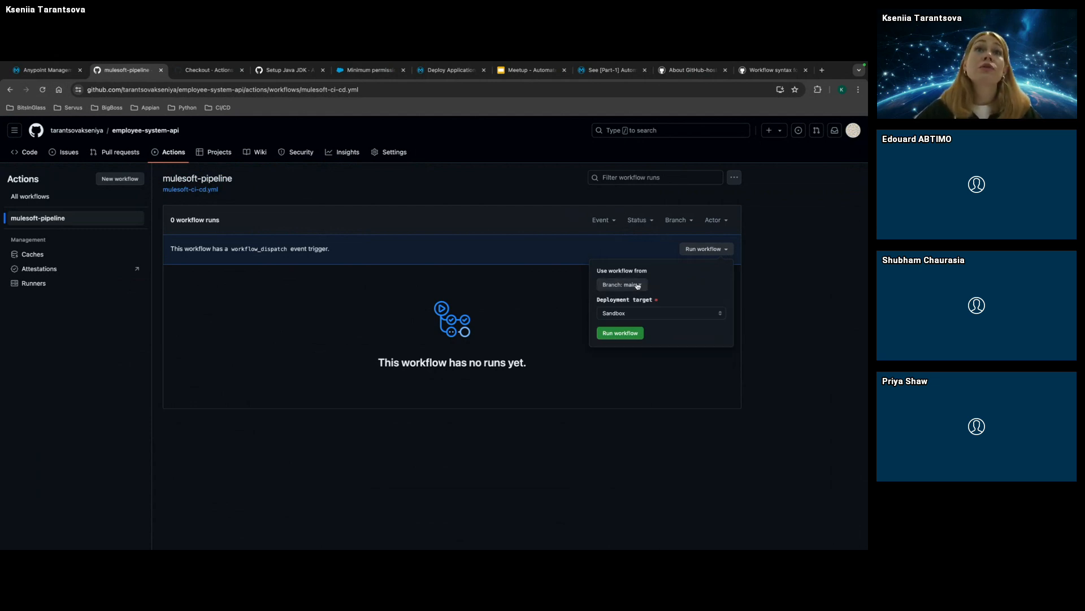
{"action": "left_click", "coordinate": [692, 321]}
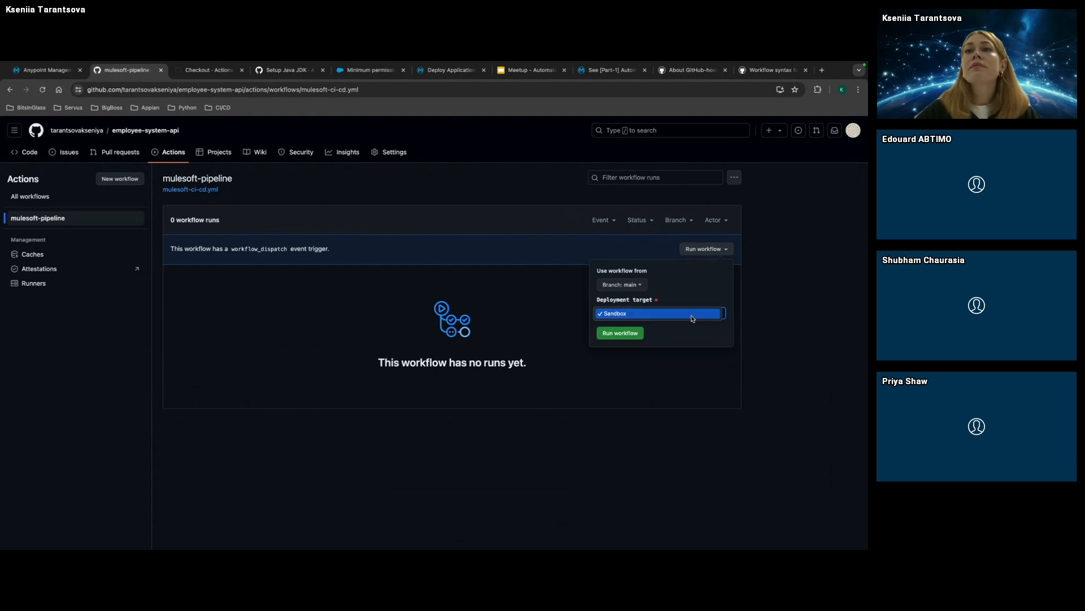
{"action": "left_click", "coordinate": [666, 305]}
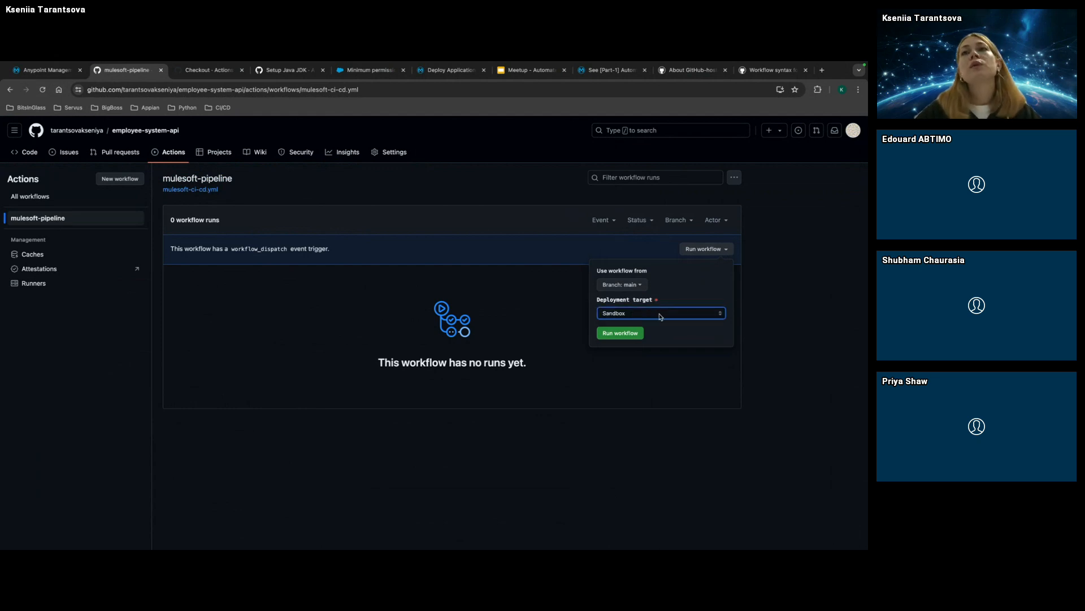
{"action": "left_click", "coordinate": [634, 334]}
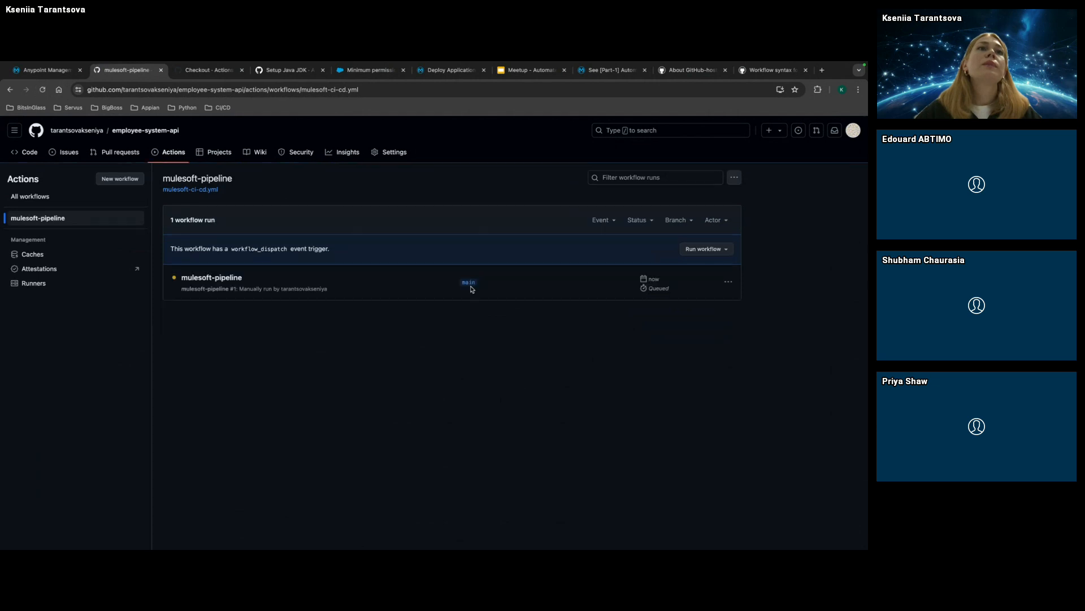
Open the new mulesoft-pipeline run's Build and Deploy Job and collapse the Set Up Java log.
{"action": "left_click", "coordinate": [187, 281]}
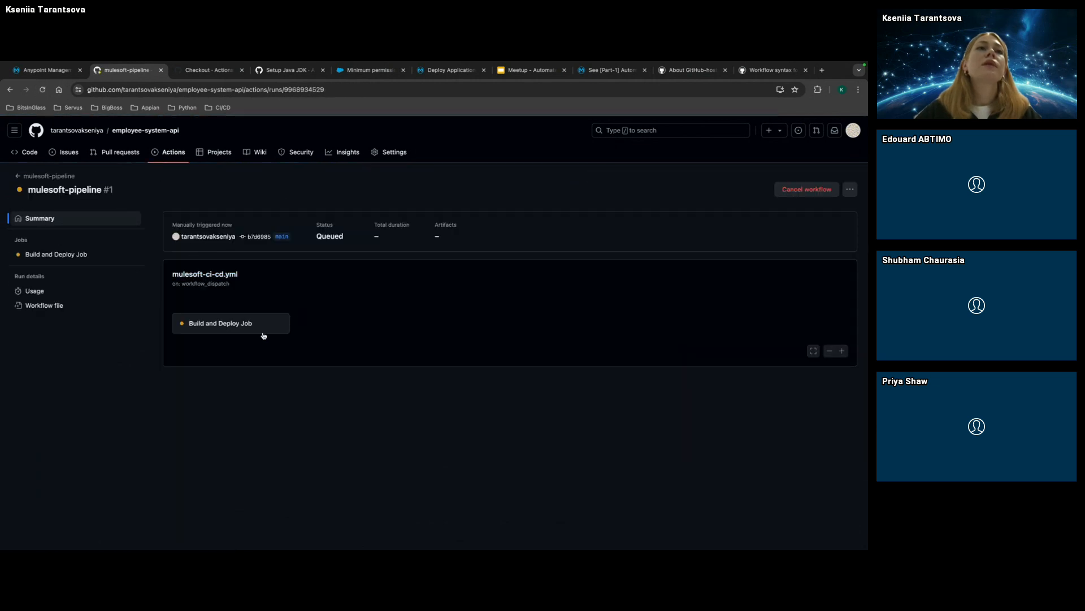
{"action": "left_click", "coordinate": [241, 324]}
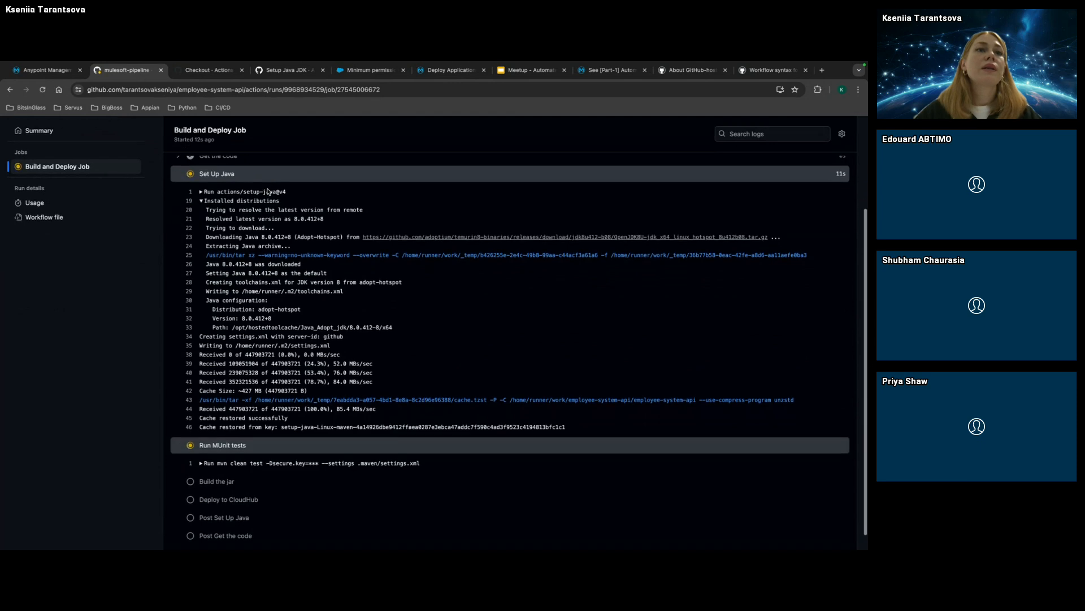
{"action": "scroll", "coordinate": [241, 218], "scroll_direction": "up", "scroll_amount": 3}
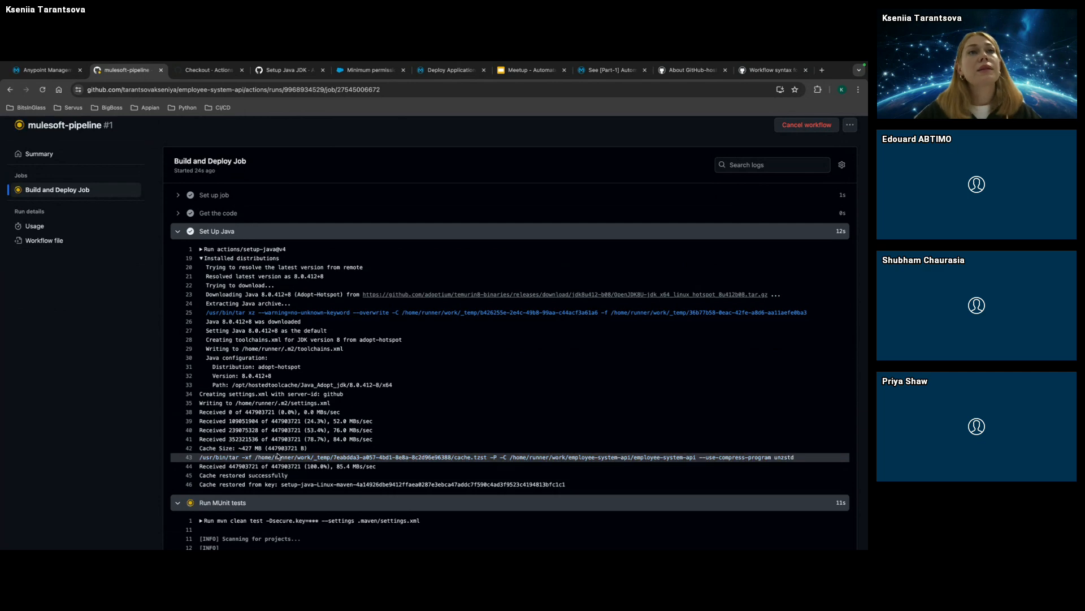
{"action": "left_click", "coordinate": [206, 204]}
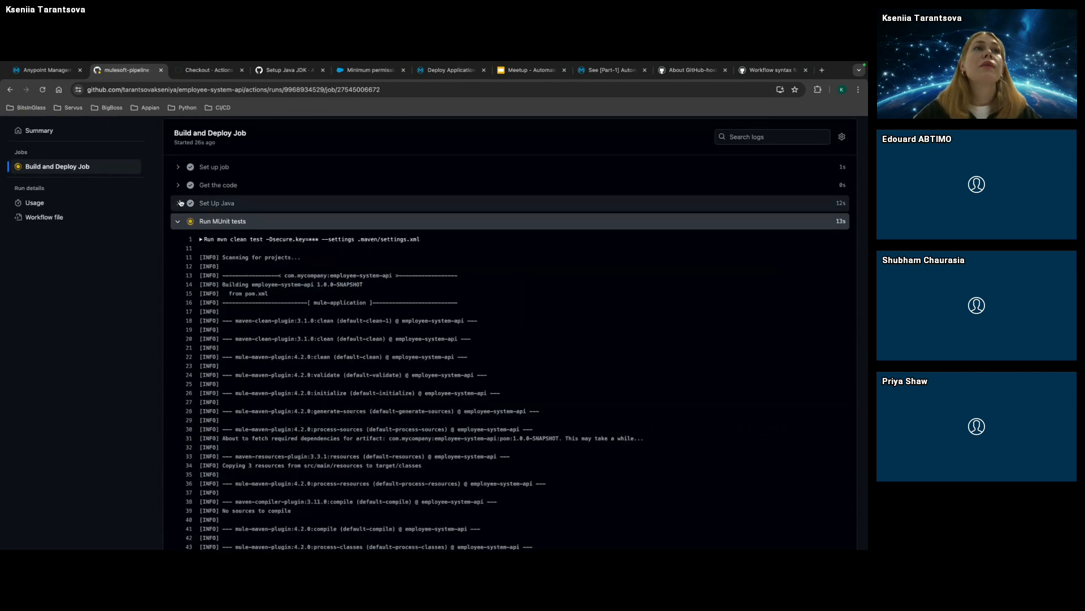
{"action": "scroll", "coordinate": [274, 264], "scroll_direction": "down", "scroll_amount": 2}
{"action": "scroll", "coordinate": [273, 263], "scroll_direction": "up", "scroll_amount": 4}
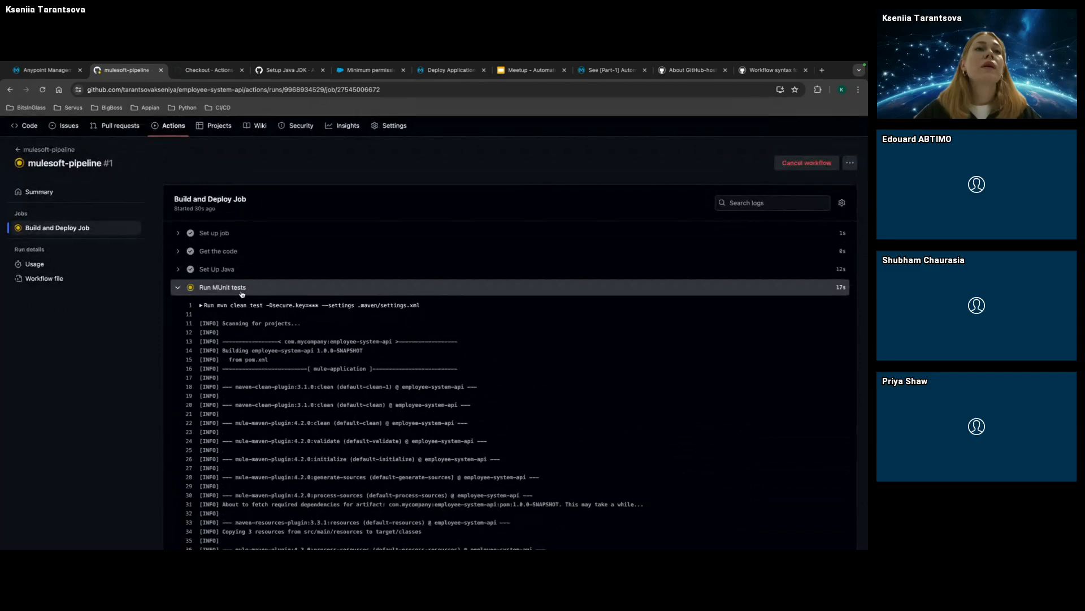
Examine the Run MUnit tests log of the Build and Deploy Job, including the MUnit coverage report.
{"action": "left_click", "coordinate": [242, 289]}
{"action": "left_click", "coordinate": [241, 290]}
{"action": "scroll", "coordinate": [241, 291], "scroll_direction": "down", "scroll_amount": 15}
{"action": "scroll", "coordinate": [240, 291], "scroll_direction": "down", "scroll_amount": 20}
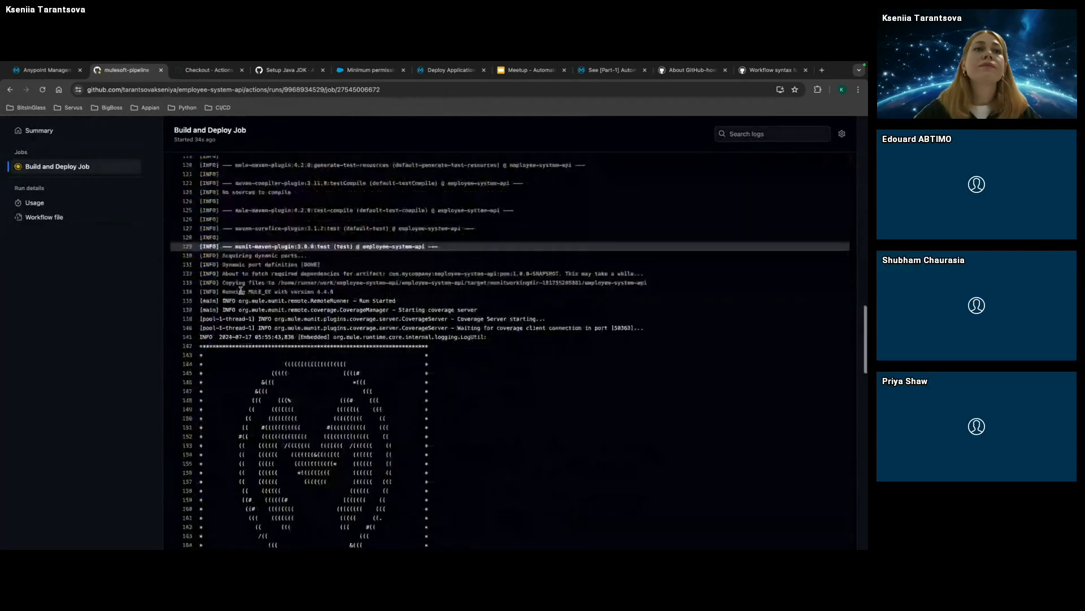
{"action": "scroll", "coordinate": [241, 291], "scroll_direction": "down", "scroll_amount": 10}
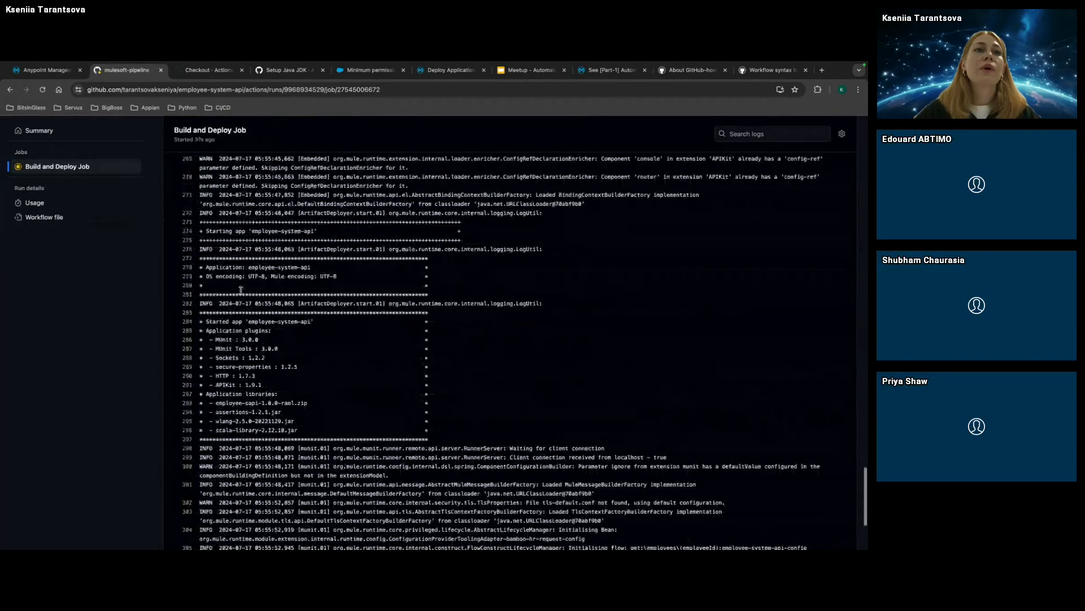
{"action": "scroll", "coordinate": [408, 306], "scroll_direction": "down", "scroll_amount": 7}
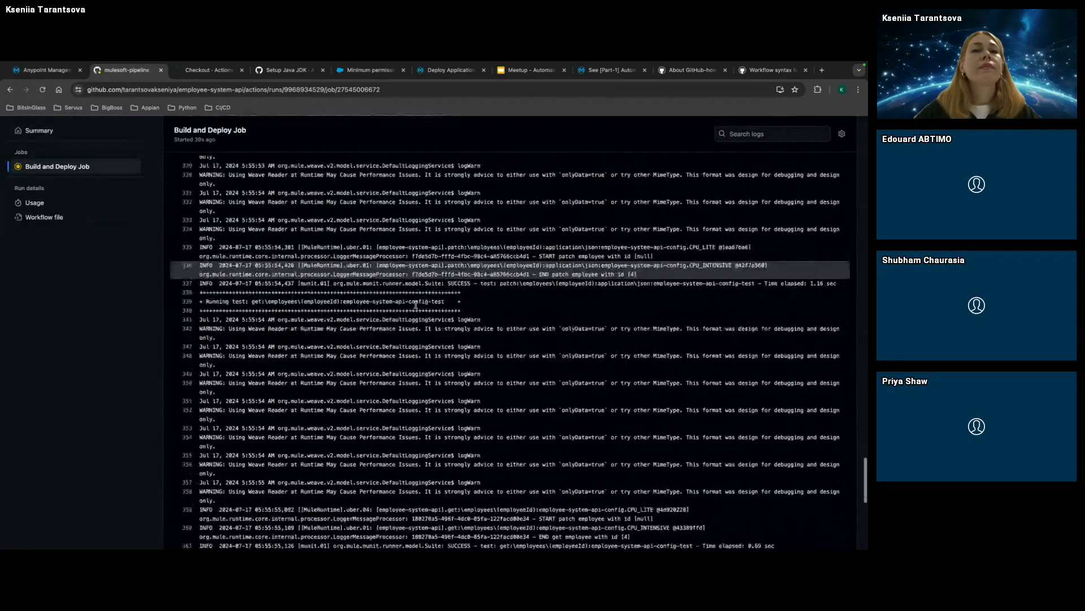
{"action": "scroll", "coordinate": [415, 305], "scroll_direction": "down", "scroll_amount": 20}
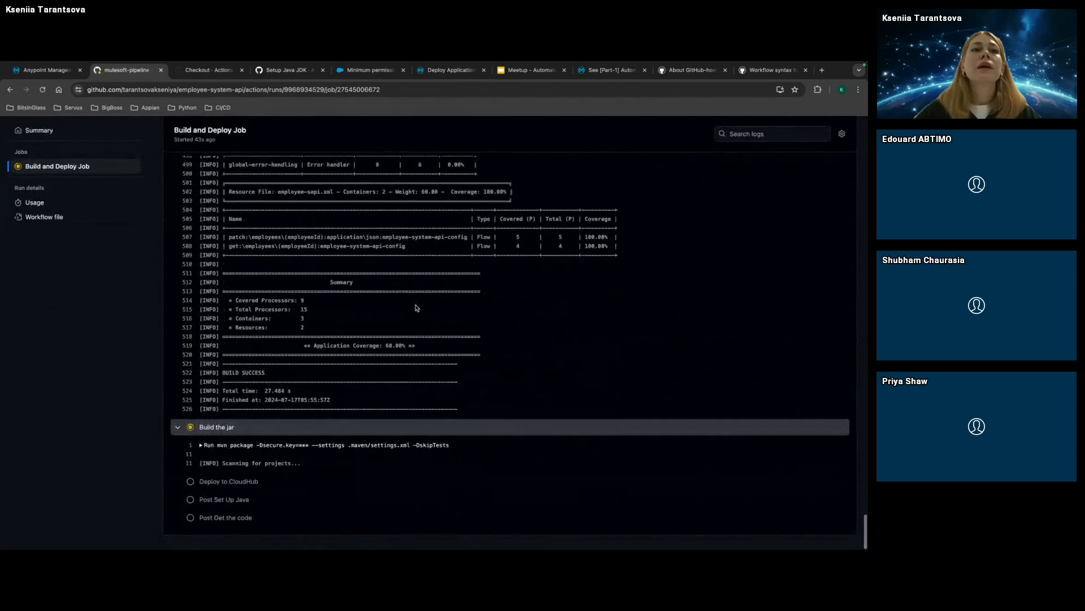
{"action": "scroll", "coordinate": [416, 243], "scroll_direction": "up", "scroll_amount": 3}
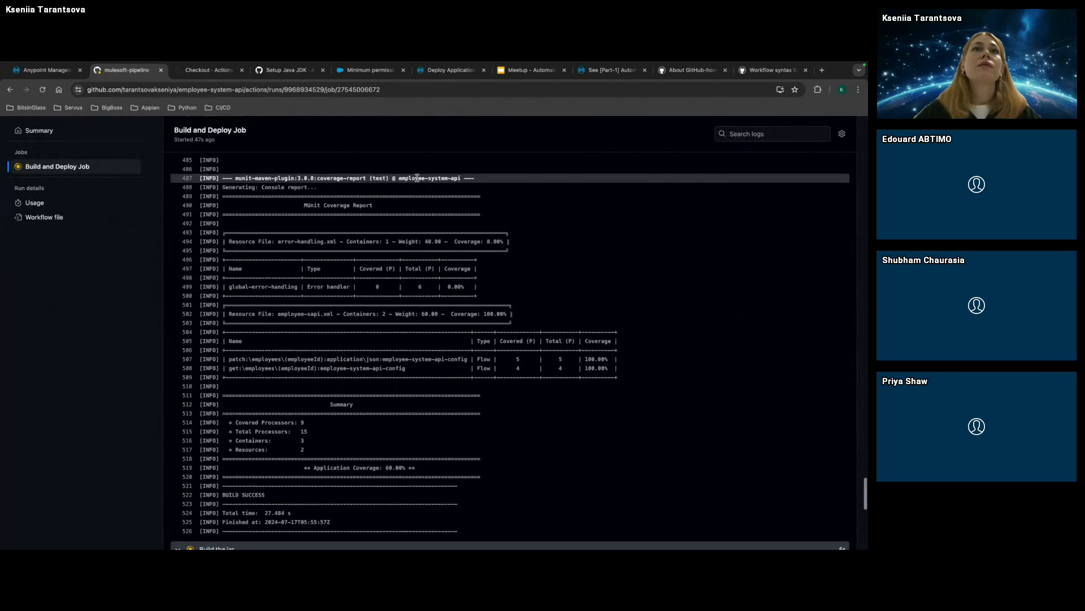
{"action": "scroll", "coordinate": [416, 178], "scroll_direction": "down", "scroll_amount": 10}
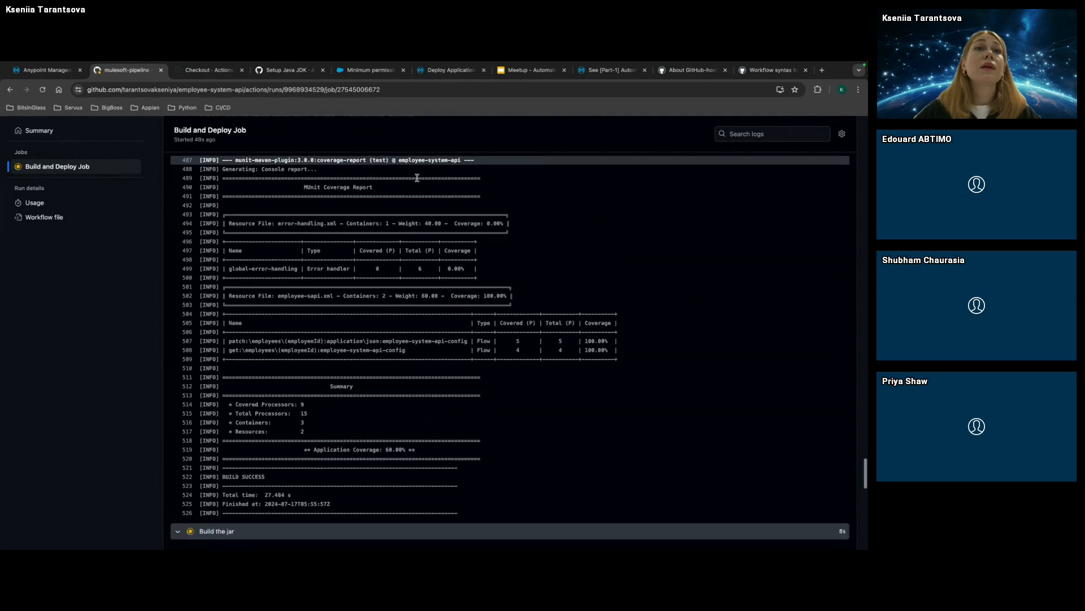
{"action": "scroll", "coordinate": [418, 180], "scroll_direction": "up", "scroll_amount": 8}
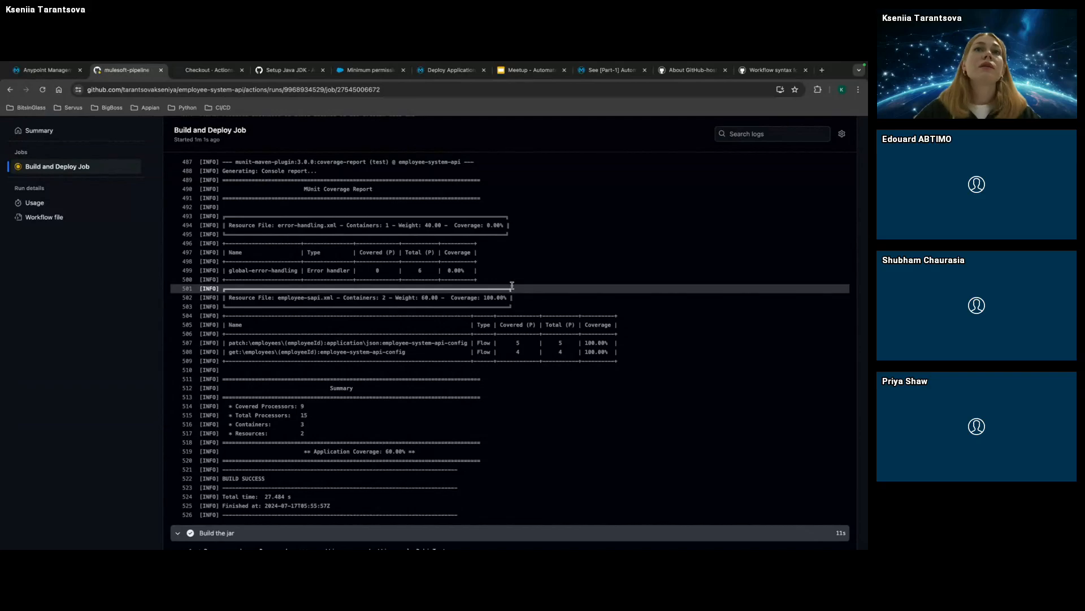
Switch to VS Code and review the munit-maven-plugin coverage configuration in pom.xml.
{"action": "key", "text": "super+Tab"}
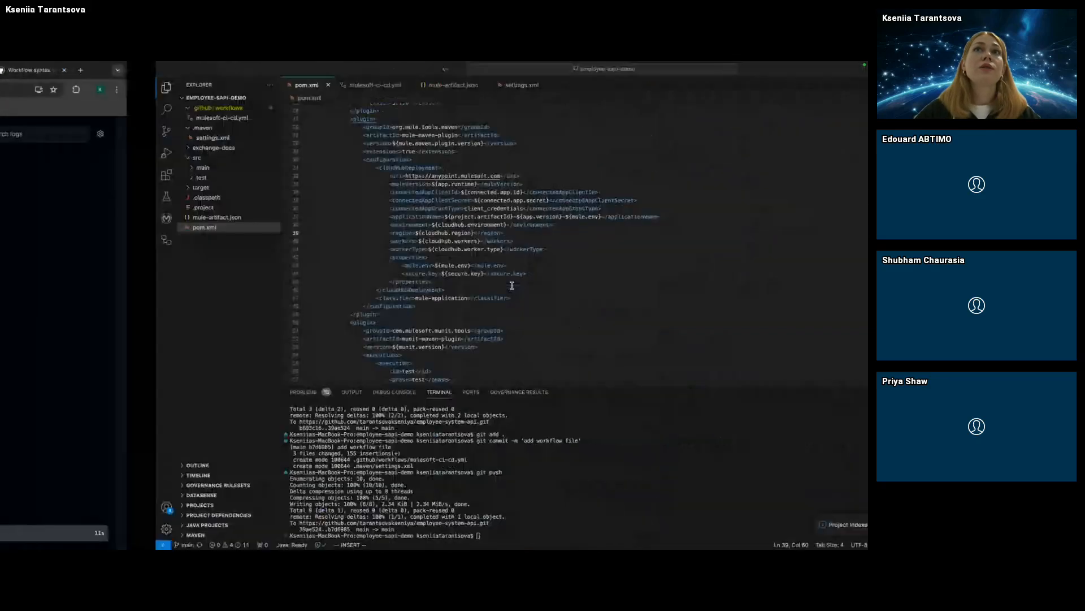
{"action": "scroll", "coordinate": [302, 212], "scroll_direction": "down", "scroll_amount": 6}
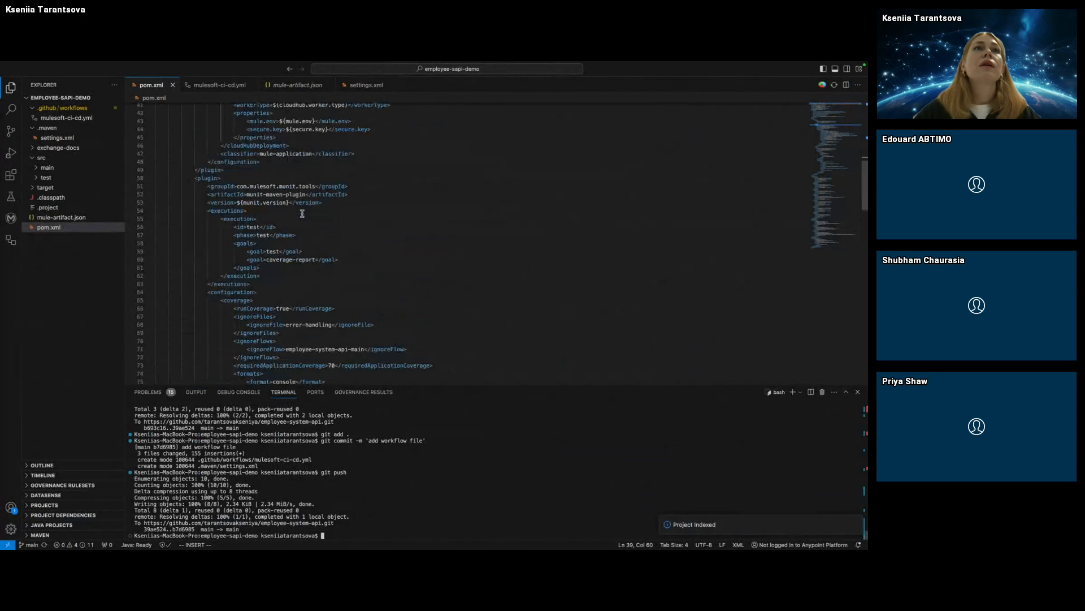
{"action": "scroll", "coordinate": [302, 213], "scroll_direction": "down", "scroll_amount": 2}
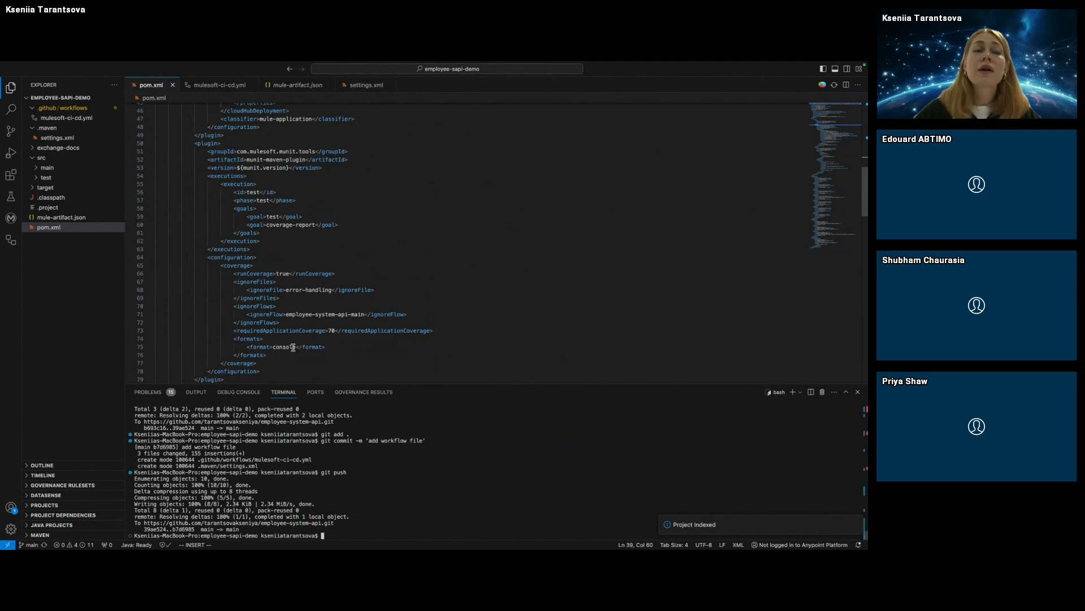
{"action": "scroll", "coordinate": [297, 346], "scroll_direction": "down", "scroll_amount": 3}
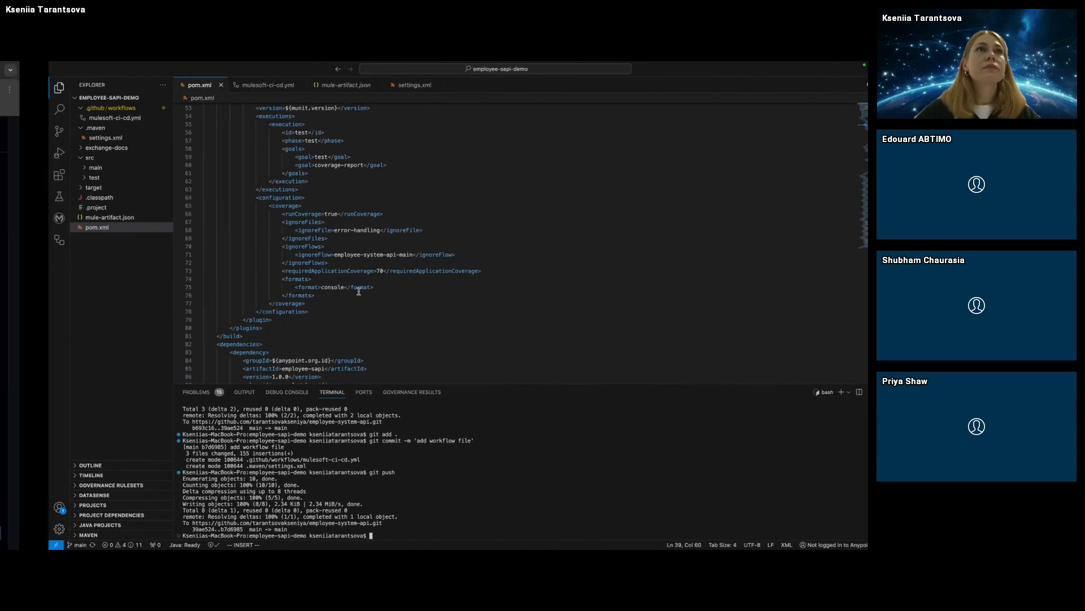
Switch back to the GitHub job log in the browser, review the Build the jar section and collapse it.
{"action": "key", "text": "ctrl+Left"}
{"action": "scroll", "coordinate": [359, 294], "scroll_direction": "down", "scroll_amount": 7}
{"action": "scroll", "coordinate": [360, 294], "scroll_direction": "up", "scroll_amount": 2}
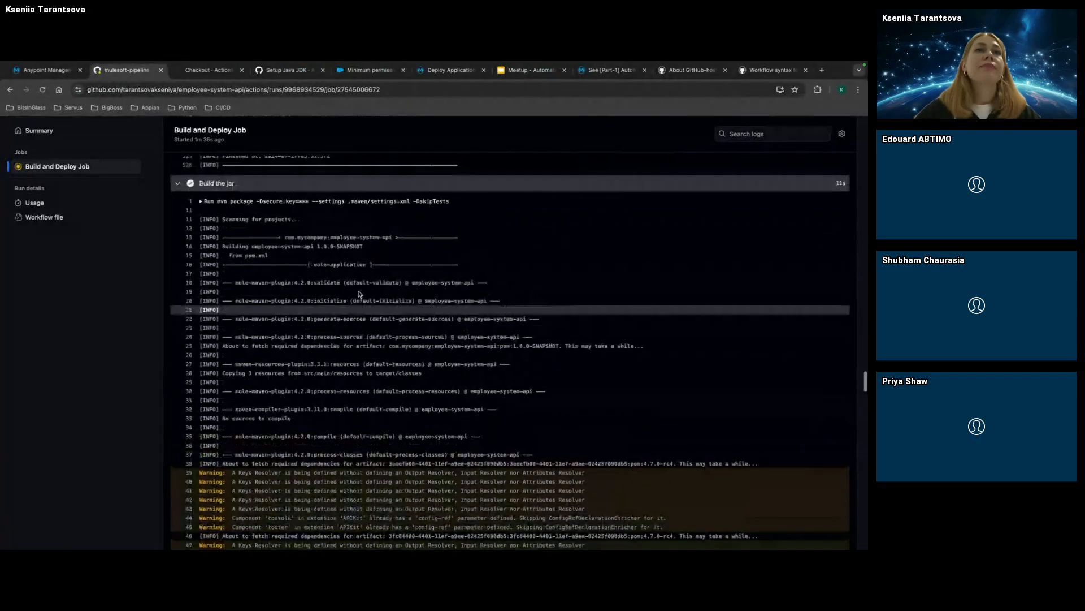
{"action": "left_click", "coordinate": [243, 190]}
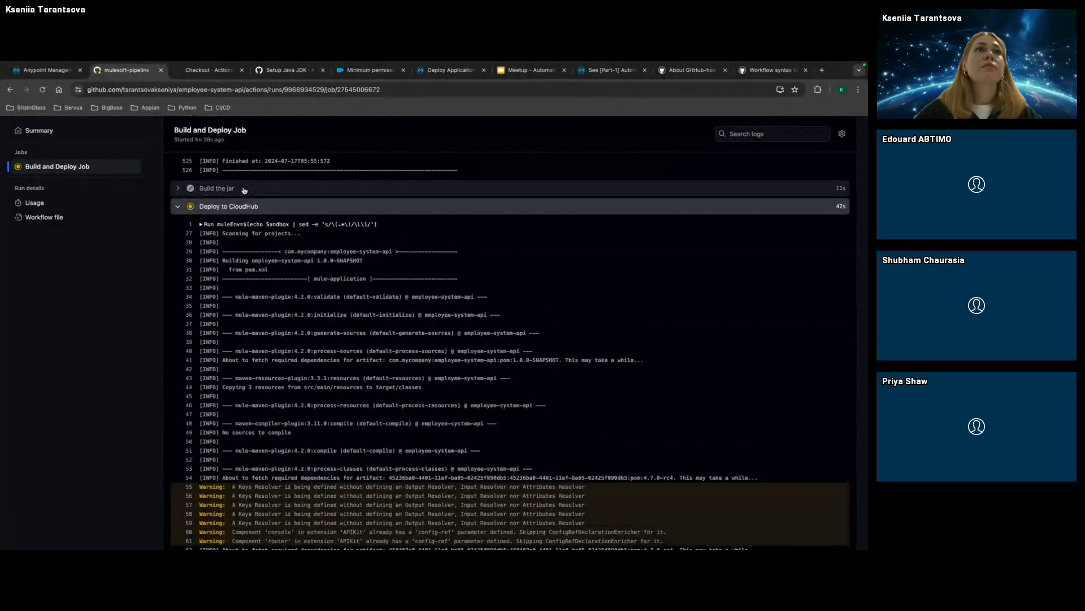
{"action": "left_click", "coordinate": [243, 190]}
{"action": "scroll", "coordinate": [224, 188], "scroll_direction": "down", "scroll_amount": 1}
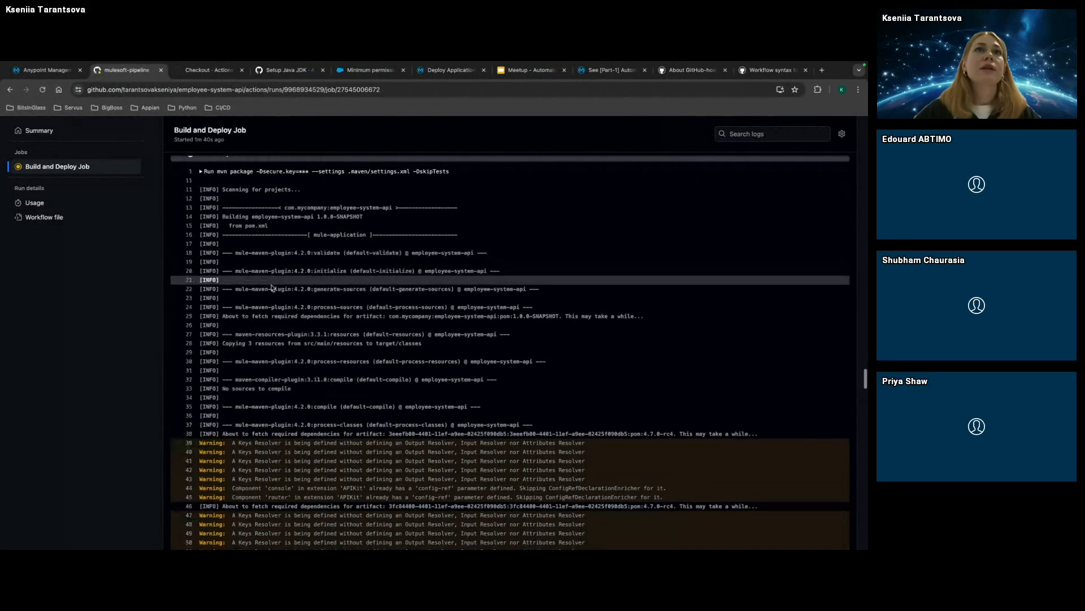
{"action": "scroll", "coordinate": [221, 188], "scroll_direction": "up", "scroll_amount": 1}
{"action": "left_click", "coordinate": [229, 170]}
Examine the Deploy to CloudHub log down to its latest deployment entries.
{"action": "scroll", "coordinate": [288, 285], "scroll_direction": "down", "scroll_amount": 1}
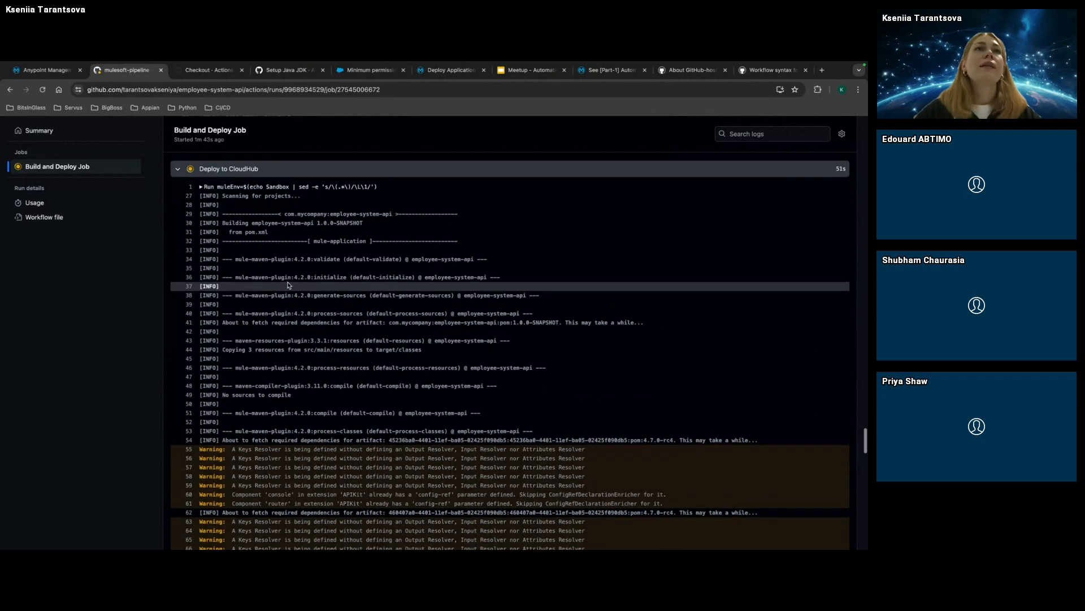
{"action": "scroll", "coordinate": [289, 285], "scroll_direction": "down", "scroll_amount": 20}
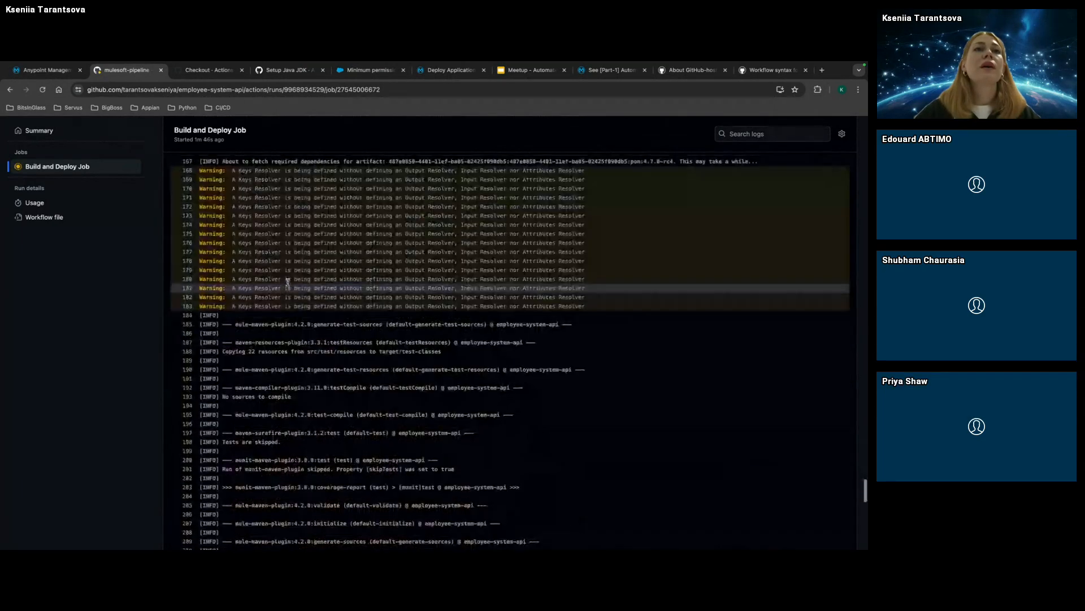
{"action": "scroll", "coordinate": [287, 283], "scroll_direction": "down", "scroll_amount": 13}
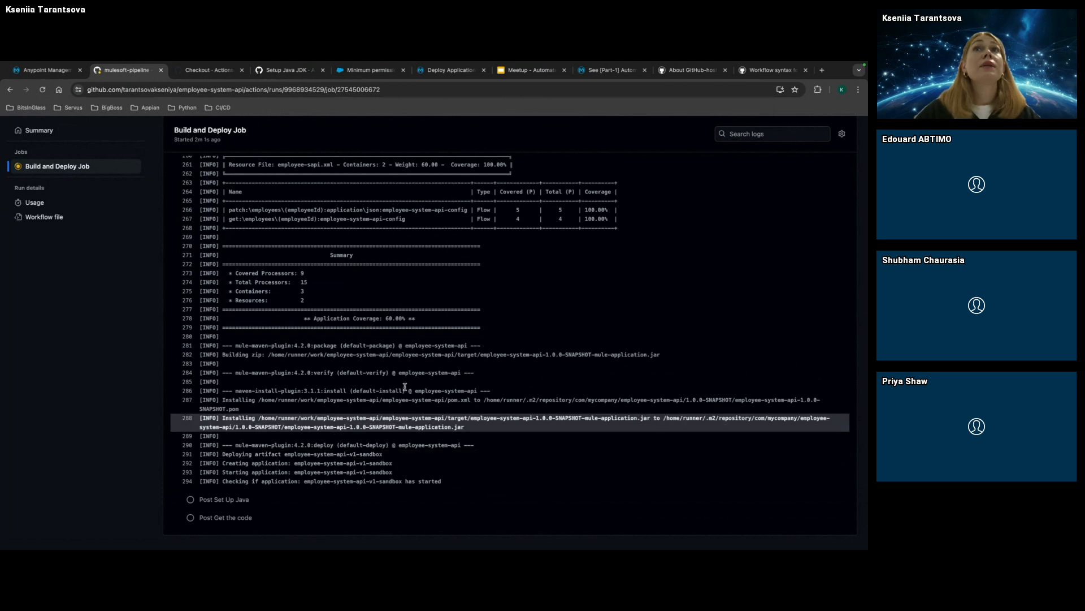
Open the employee-system-api-v1-sandbox application in Anypoint Runtime Manager and view its deployment logs.
{"action": "left_click", "coordinate": [44, 72]}
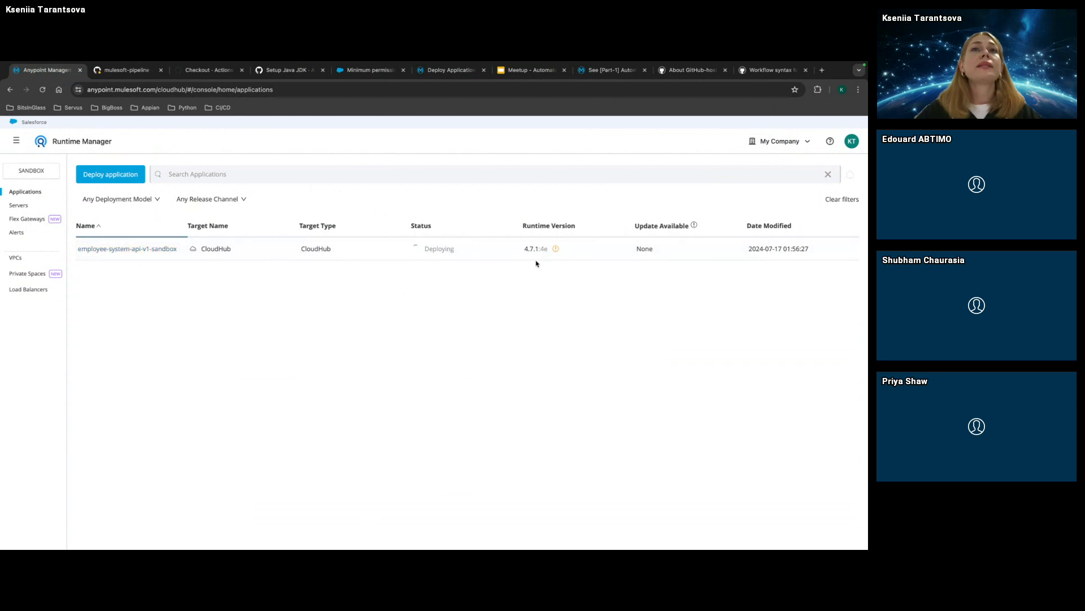
{"action": "left_click", "coordinate": [113, 249]}
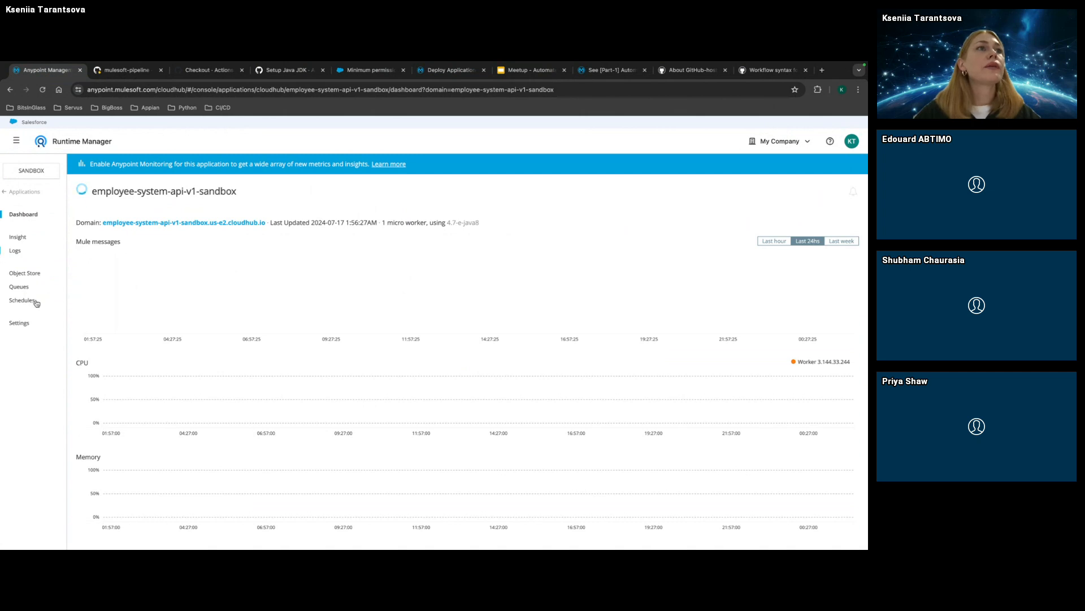
{"action": "left_click", "coordinate": [17, 251]}
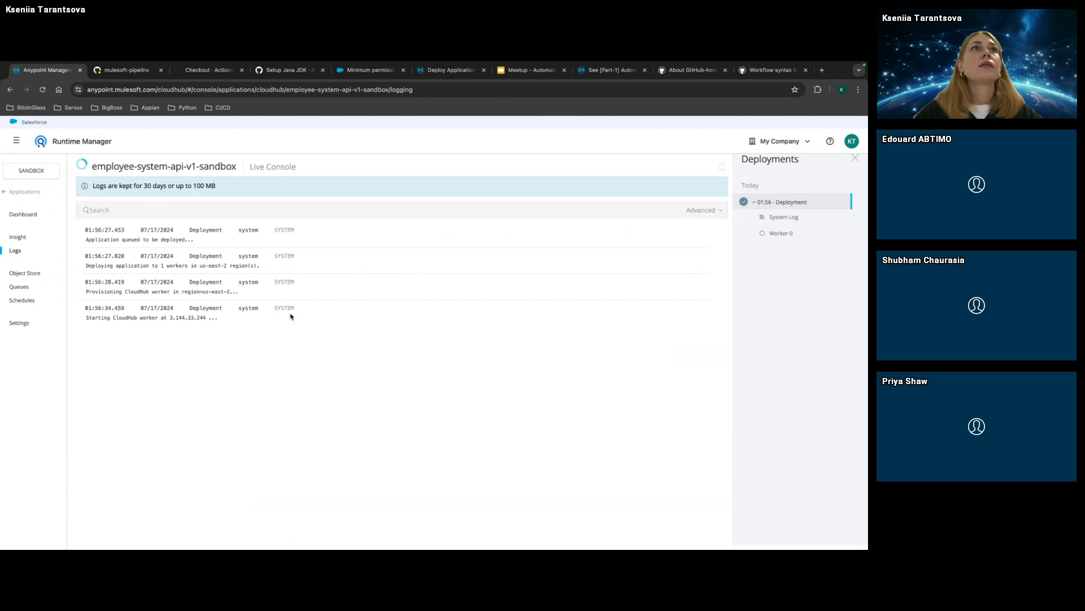
Return to the Build and Deploy Job log on GitHub to check the progress of the CloudHub deployment.
{"action": "left_click", "coordinate": [108, 67]}
{"action": "left_click", "coordinate": [342, 229]}
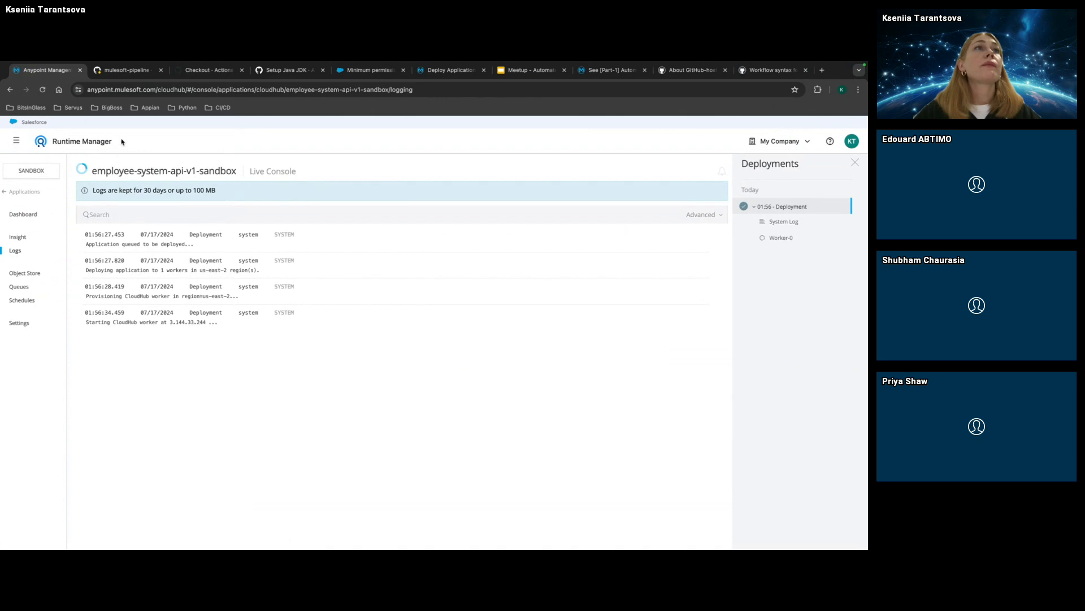
{"action": "left_click", "coordinate": [101, 69]}
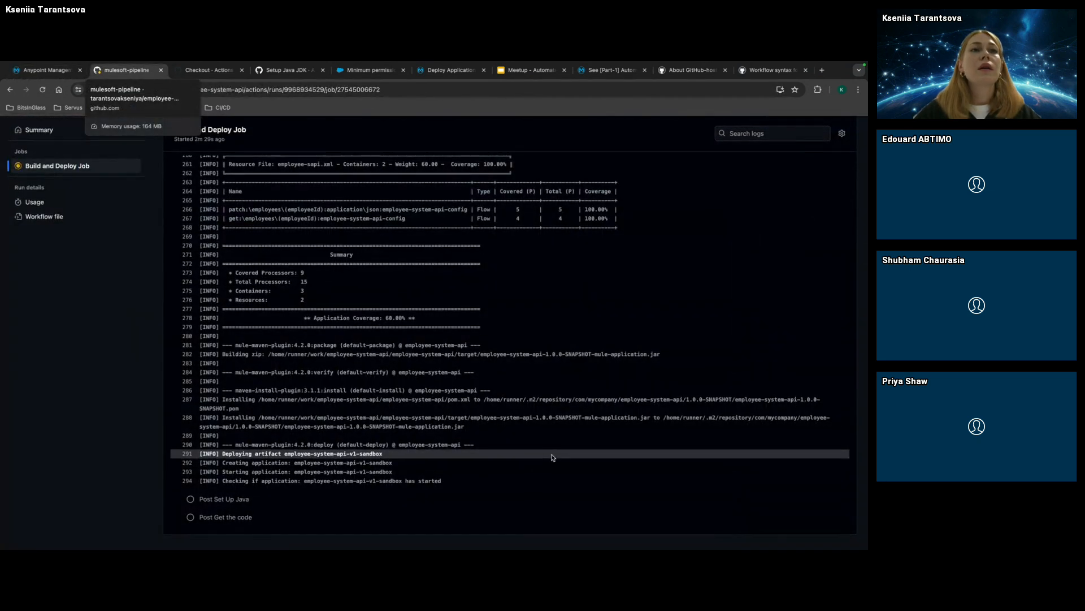
Examine the Deploy to CloudHub log from the application coverage summary back to the dependency resolution errors and Keys Resolver warnings.
{"action": "scroll", "coordinate": [454, 385], "scroll_direction": "up", "scroll_amount": 6}
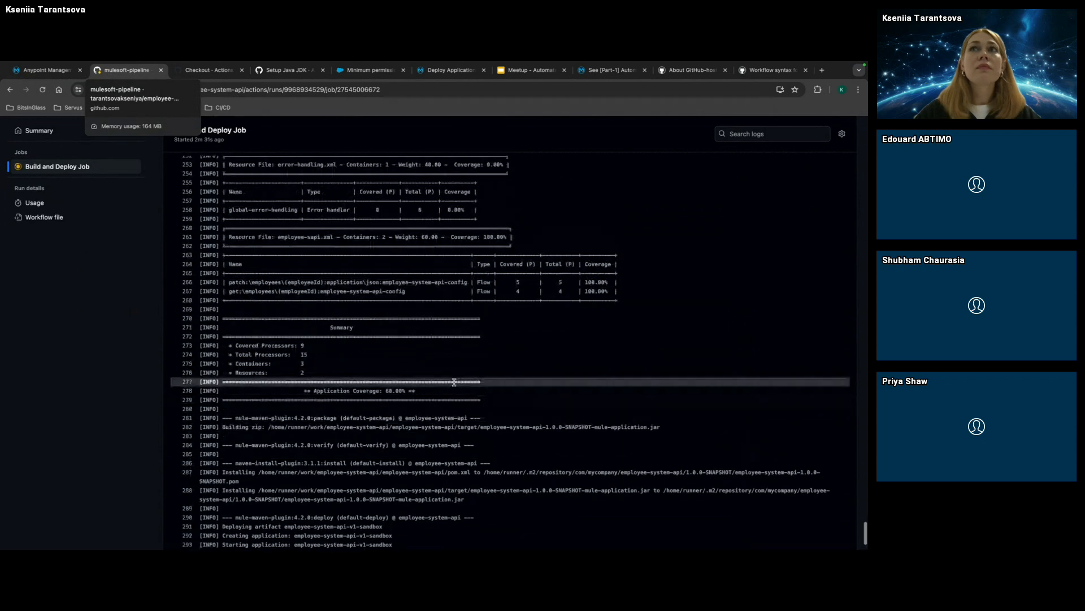
{"action": "scroll", "coordinate": [453, 385], "scroll_direction": "up", "scroll_amount": 15}
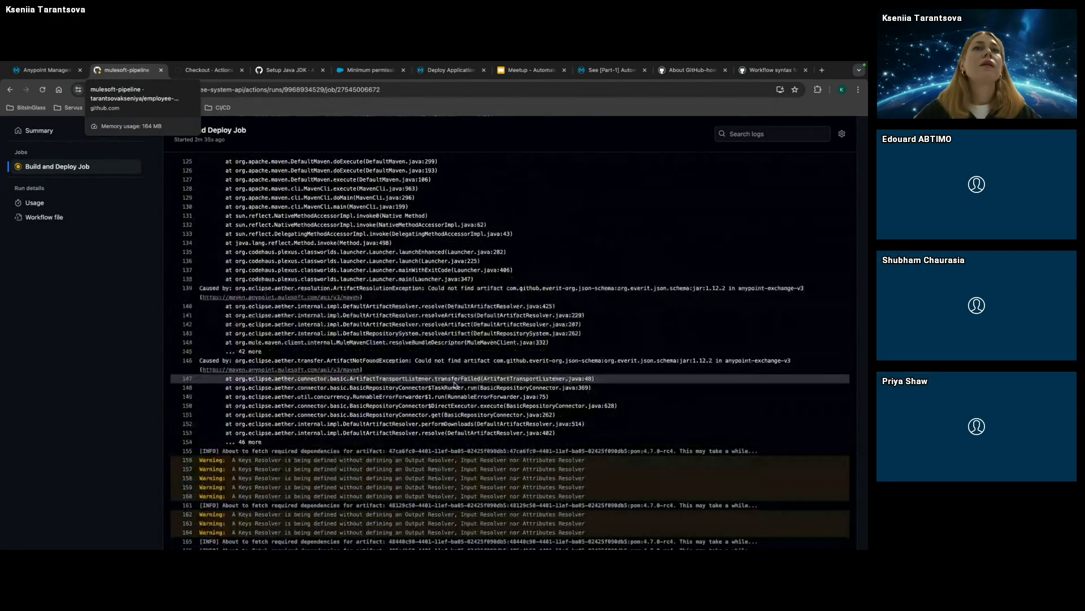
{"action": "scroll", "coordinate": [454, 385], "scroll_direction": "down", "scroll_amount": 2}
{"action": "scroll", "coordinate": [453, 382], "scroll_direction": "down", "scroll_amount": 6}
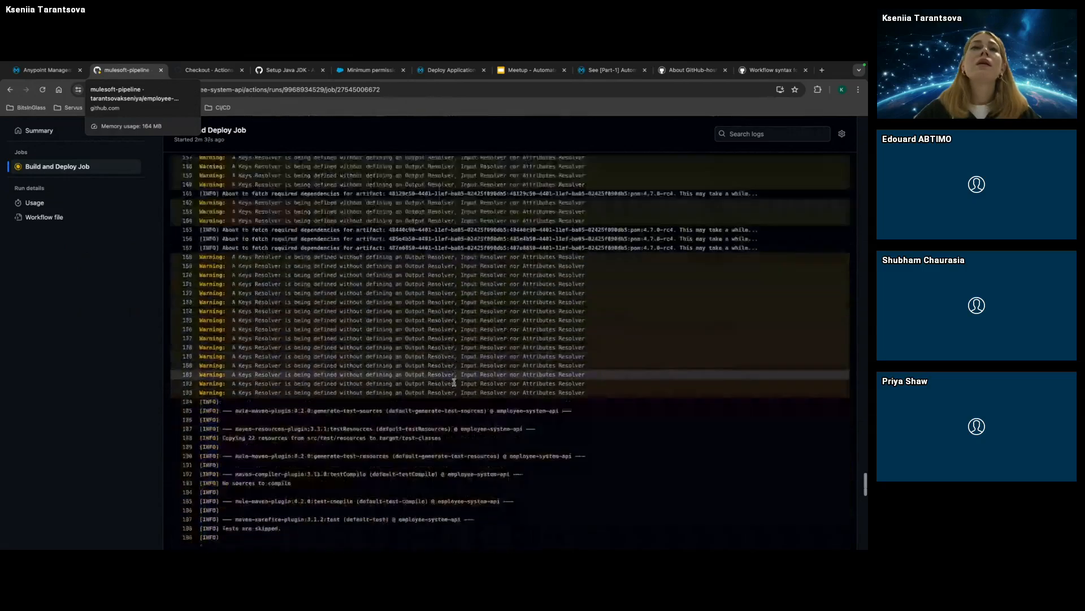
Switch to Anypoint Runtime Manager, view the application's runtime settings, and open its dashboard from the applications list.
{"action": "left_click", "coordinate": [59, 70]}
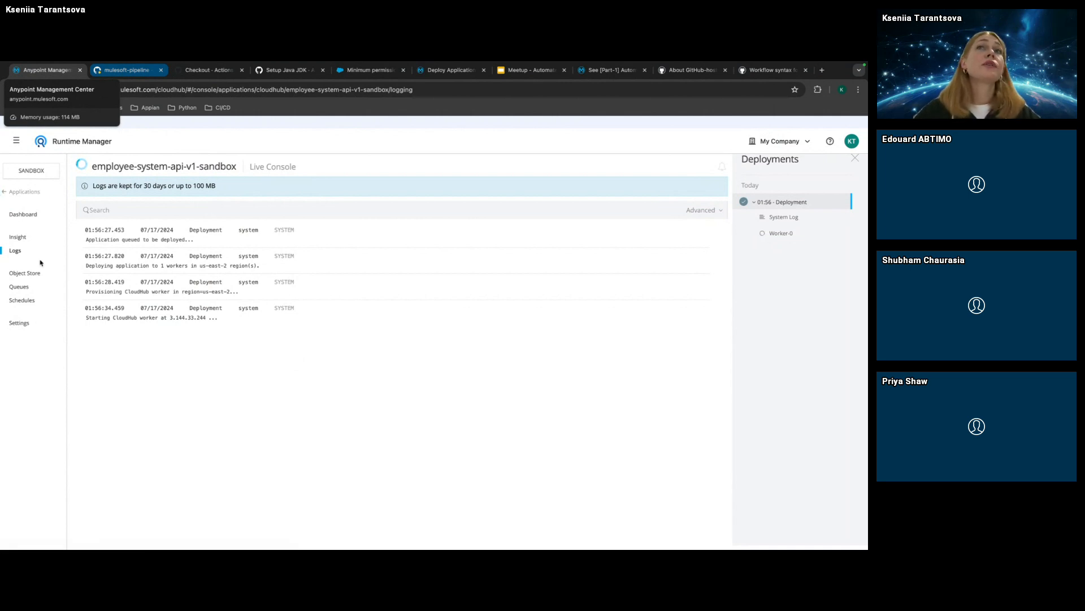
{"action": "left_click", "coordinate": [23, 325]}
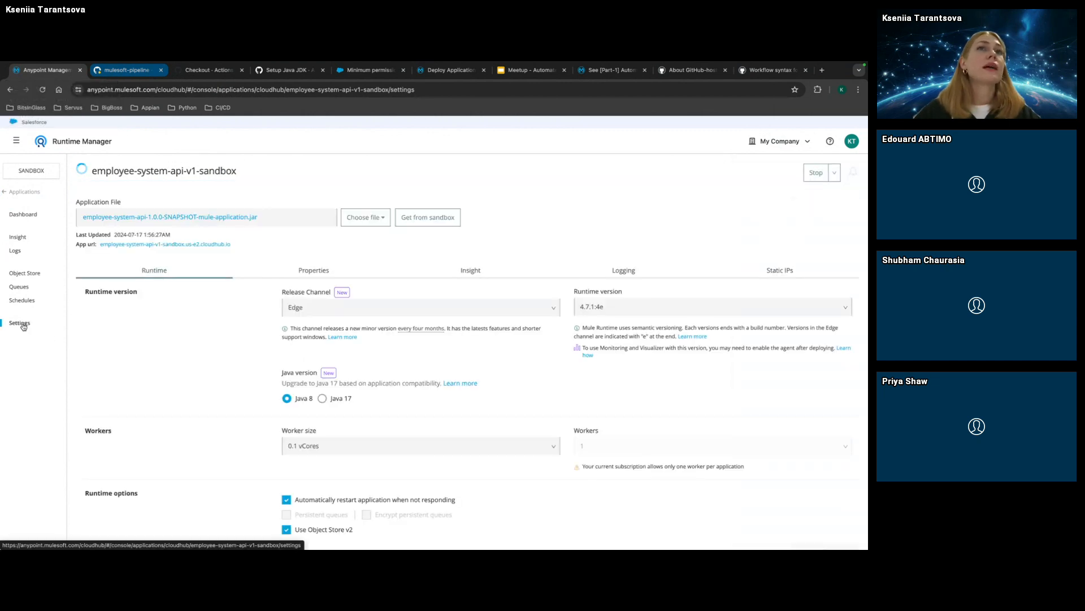
{"action": "left_click", "coordinate": [39, 192]}
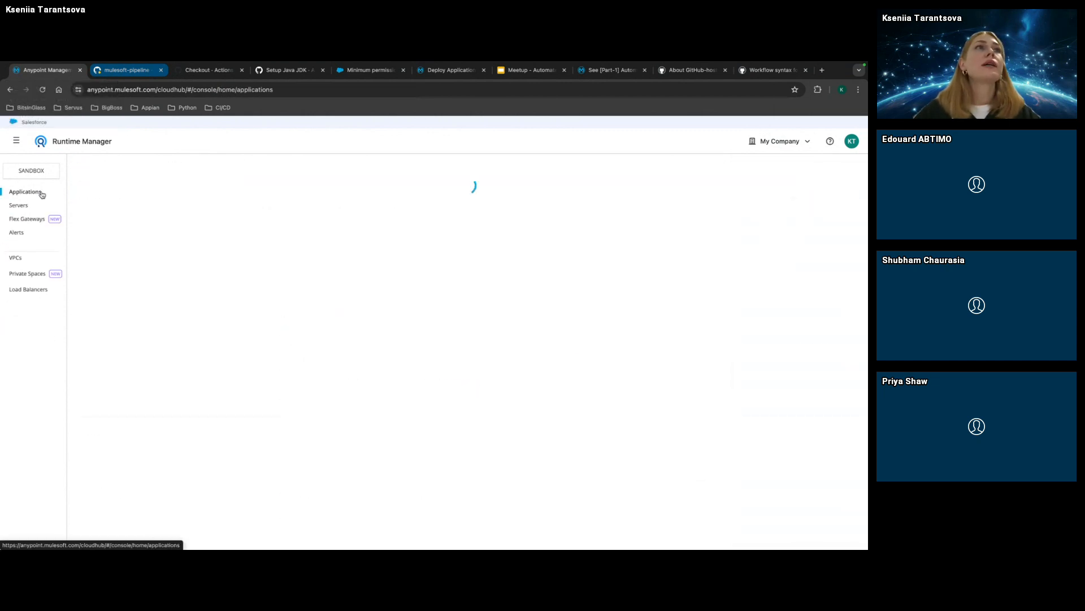
{"action": "left_click", "coordinate": [142, 249]}
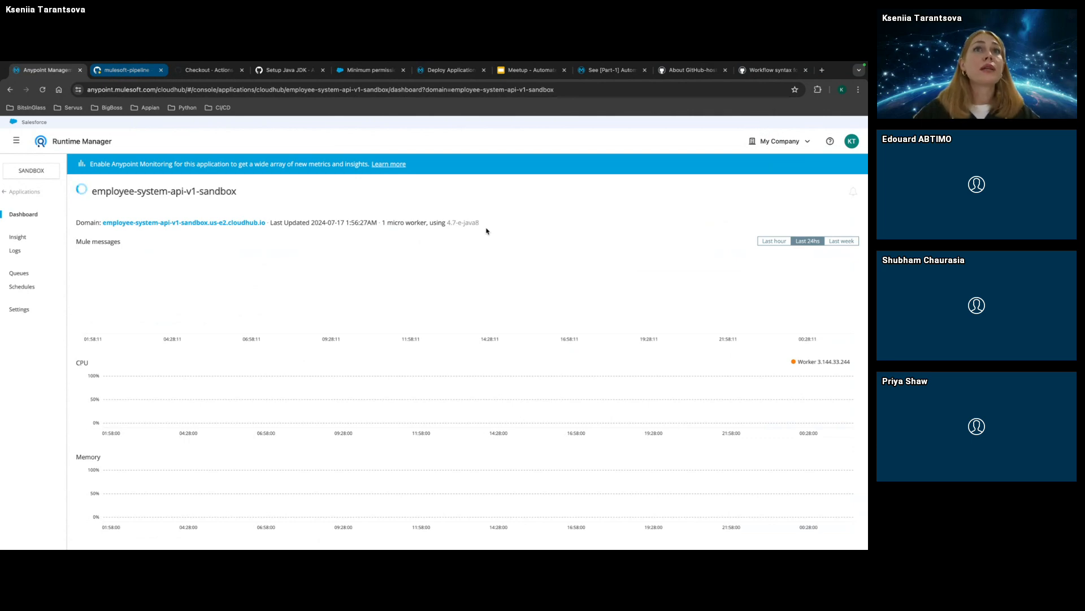
Switch to the code editor and locate the app.runtime property in pom.xml.
{"action": "key", "text": "ctrl+Left"}
{"action": "key", "text": "ctrl+Right"}
{"action": "key", "text": "ctrl+Right"}
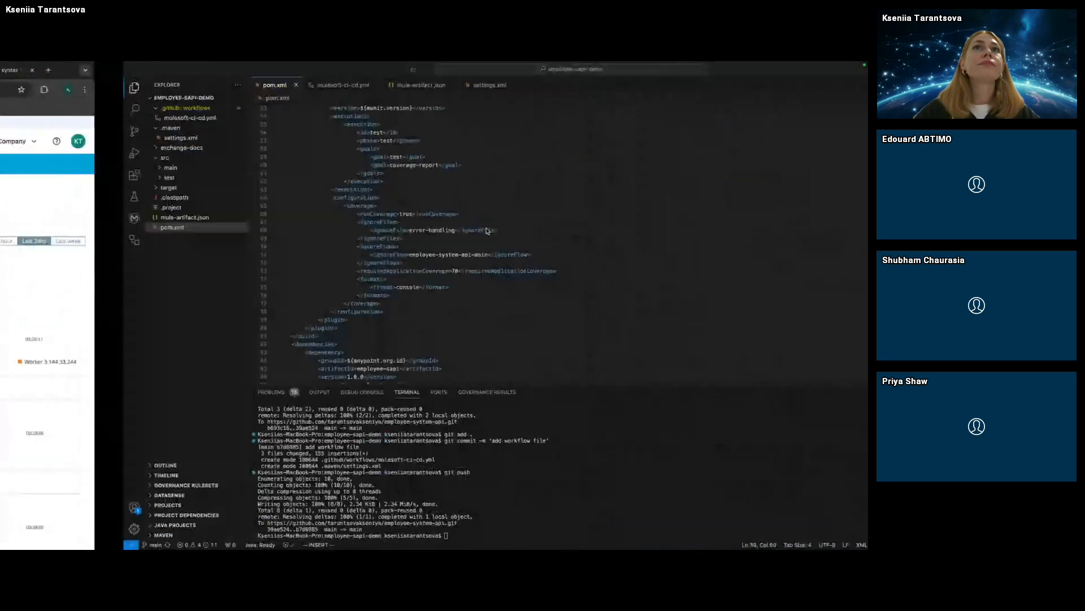
{"action": "scroll", "coordinate": [277, 166], "scroll_direction": "up", "scroll_amount": 10}
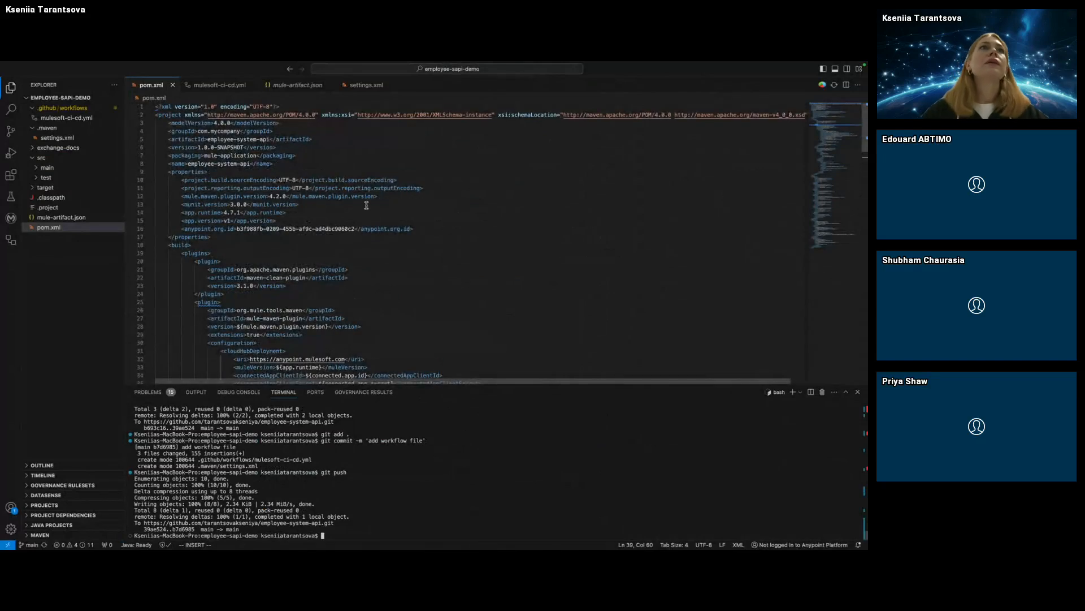
{"action": "left_click", "coordinate": [224, 212]}
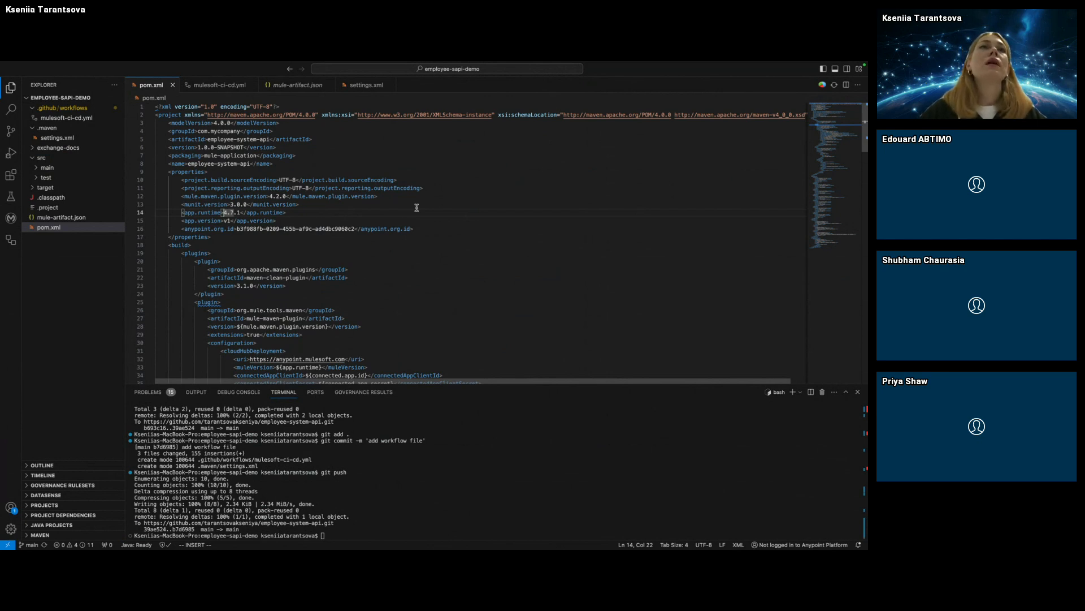
Return to the Runtime Manager dashboard and inspect the runtime version shown for the micro worker.
{"action": "key", "text": "ctrl+Left"}
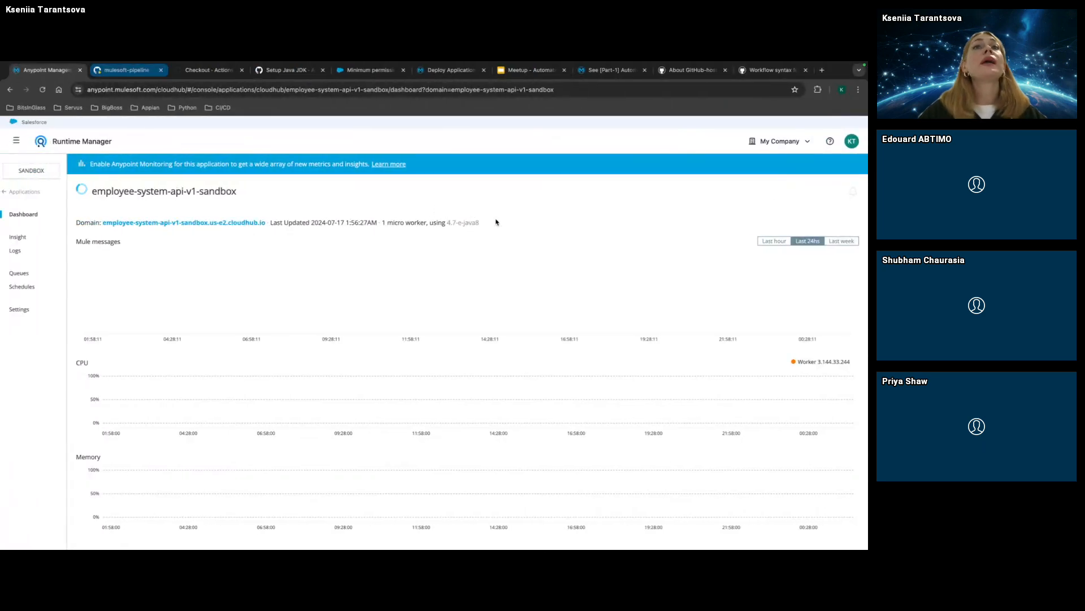
{"action": "left_click_drag", "start_coordinate": [481, 221], "coordinate": [448, 224]}
{"action": "left_click", "coordinate": [454, 223]}
{"action": "left_click", "coordinate": [472, 222]}
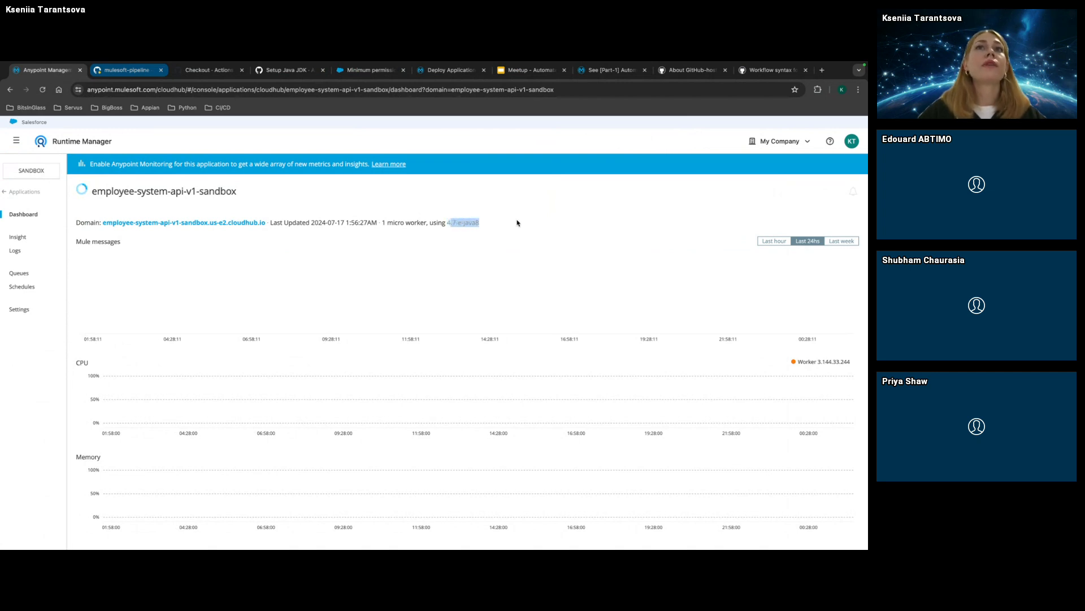
{"action": "left_click", "coordinate": [497, 225]}
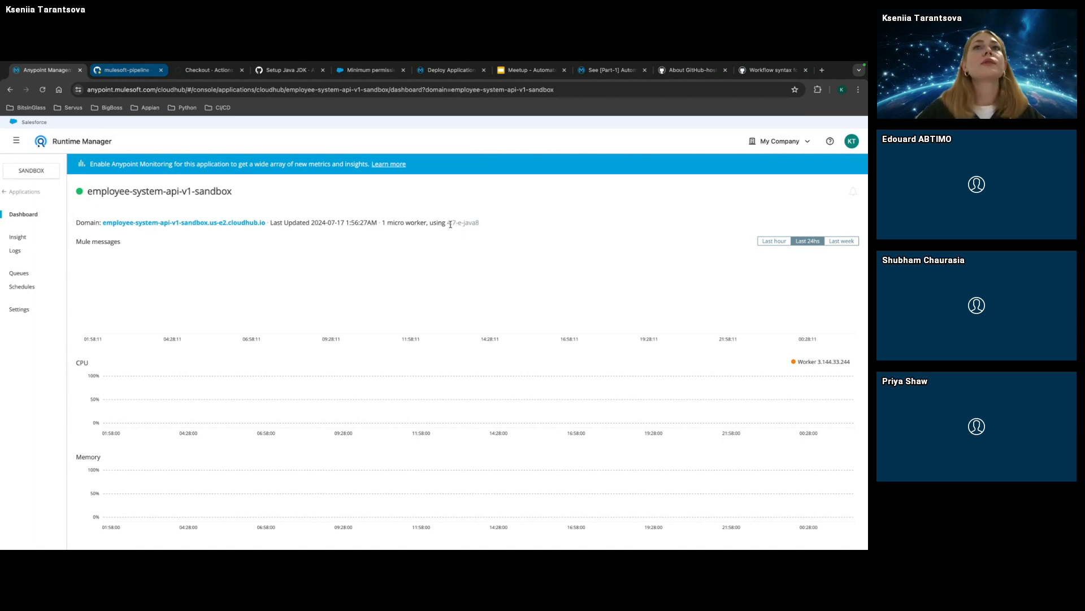
Switch back to the code editor and try changing the app.runtime value in pom.xml to 4.6-java8.
{"action": "key", "text": "ctrl+Right"}
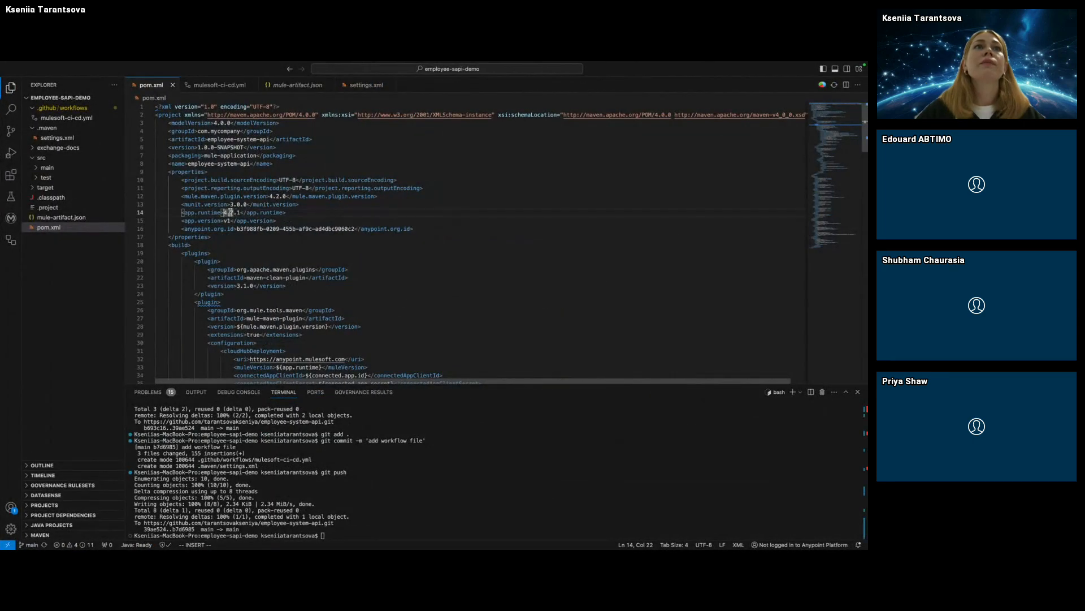
{"action": "left_click_drag", "start_coordinate": [229, 212], "coordinate": [241, 212]}
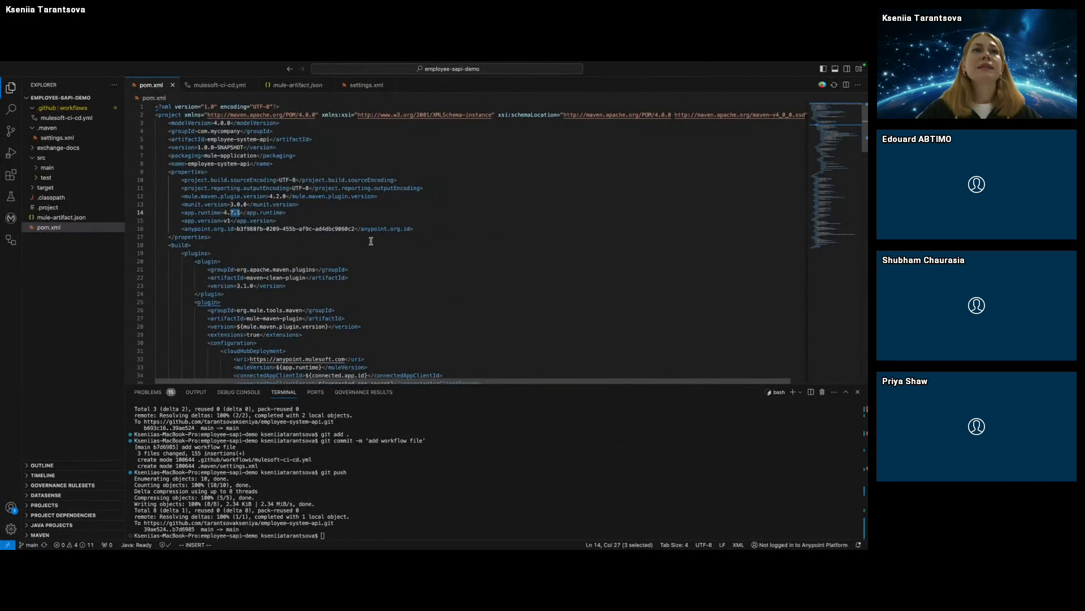
{"action": "type", "text": "6-java9"}
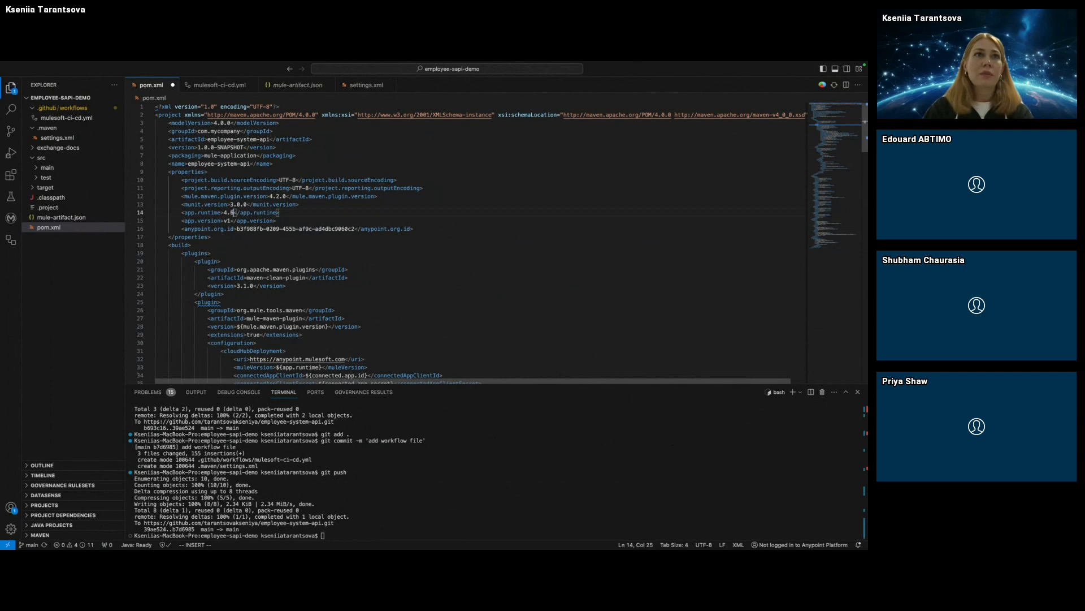
{"action": "key", "text": "BackSpace"}
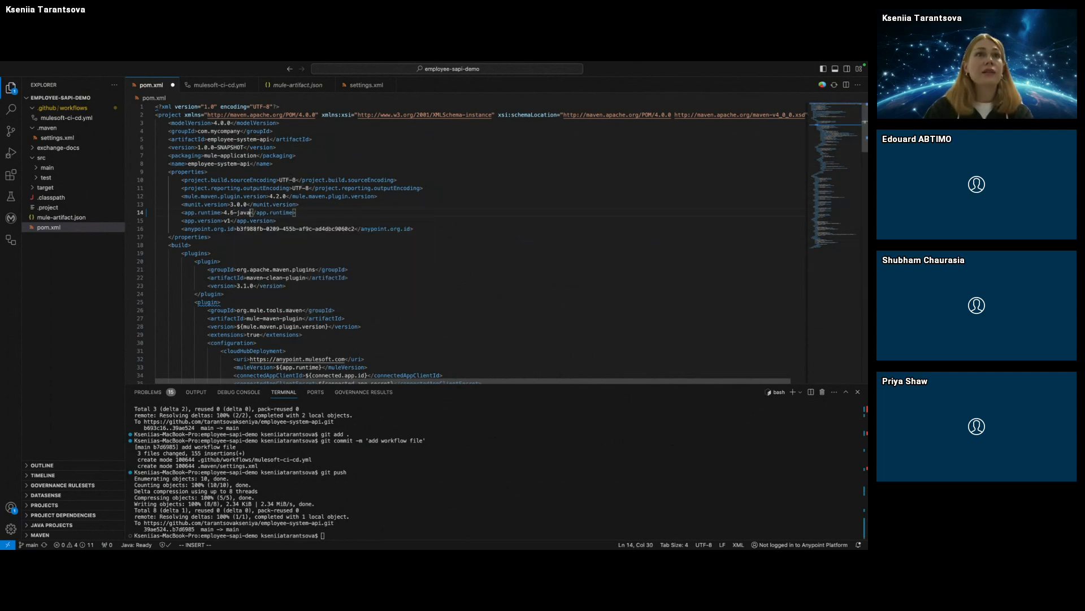
{"action": "type", "text": "9"}
{"action": "key", "text": "BackSpace"}
{"action": "type", "text": "8"}
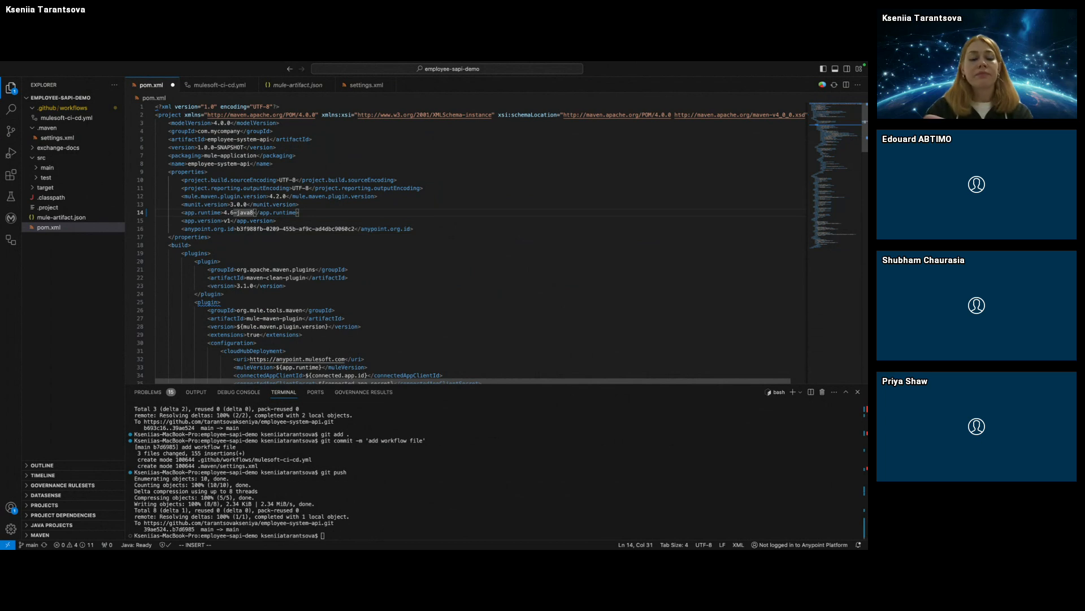
{"action": "key", "text": "BackSpace"}
{"action": "type", "text": "9"}
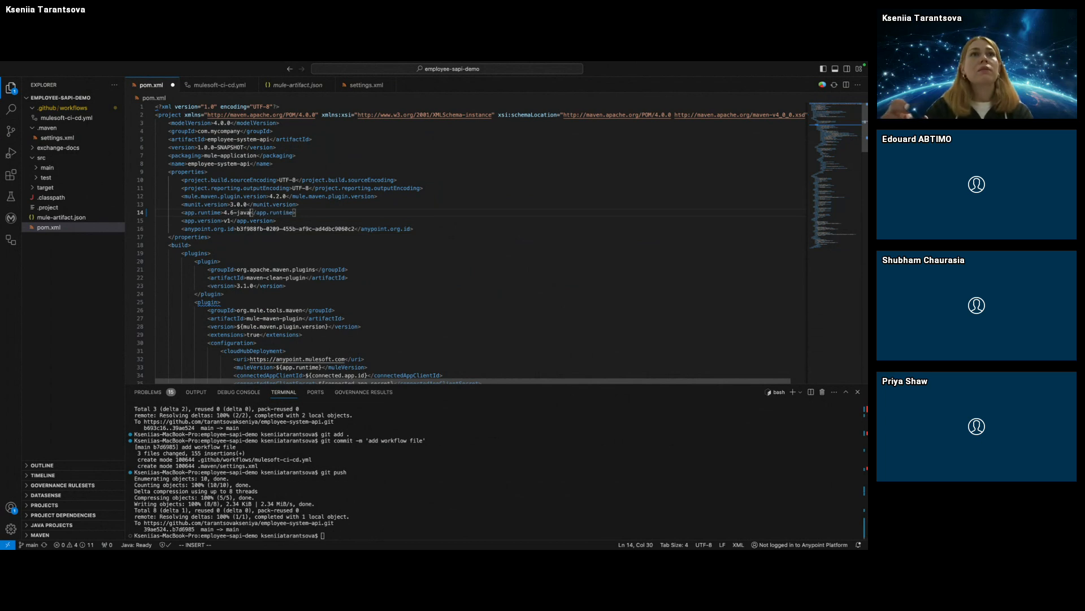
Undo the edits to the app.runtime value in pom.xml.
{"action": "key", "text": "super+z"}
{"action": "key", "text": "super+z"}
{"action": "key", "text": "super+z"}
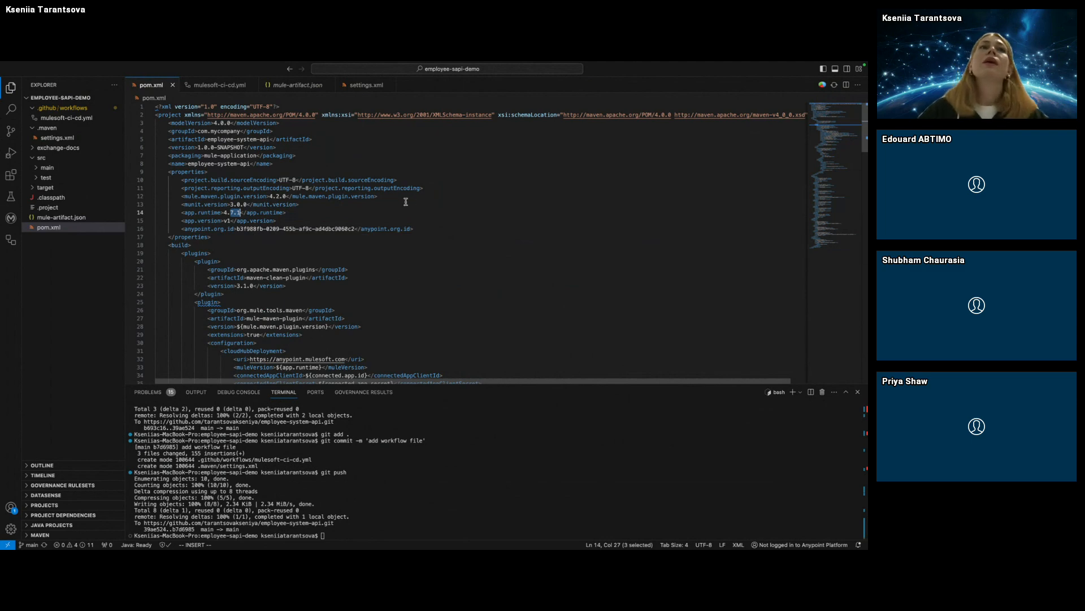
{"action": "left_click", "coordinate": [370, 210]}
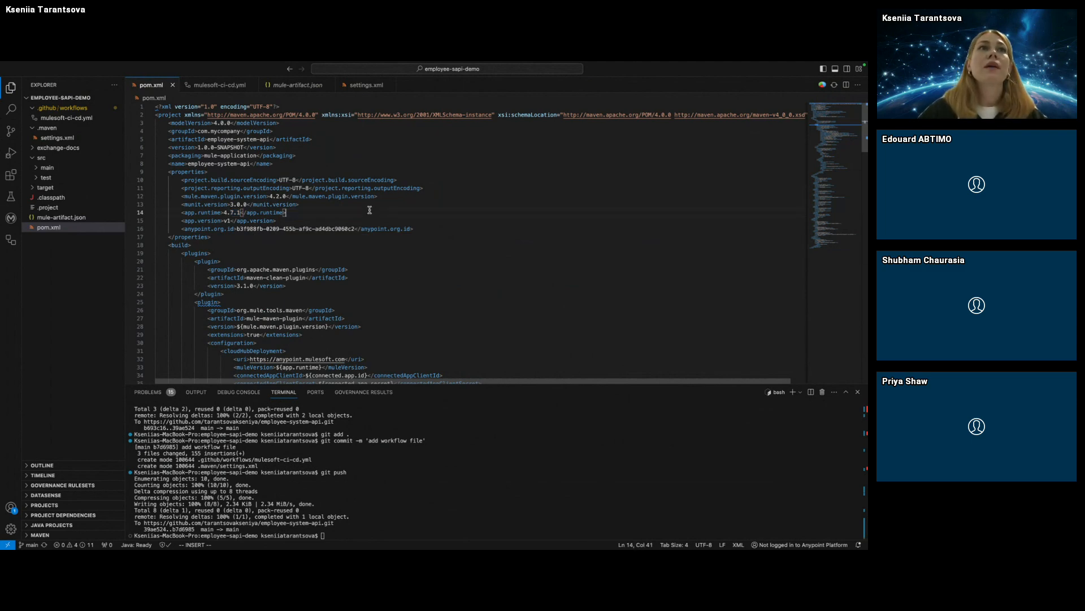
Return to Runtime Manager to view the application's deployment logs, and switch to Postman.
{"action": "key", "text": "ctrl+Left"}
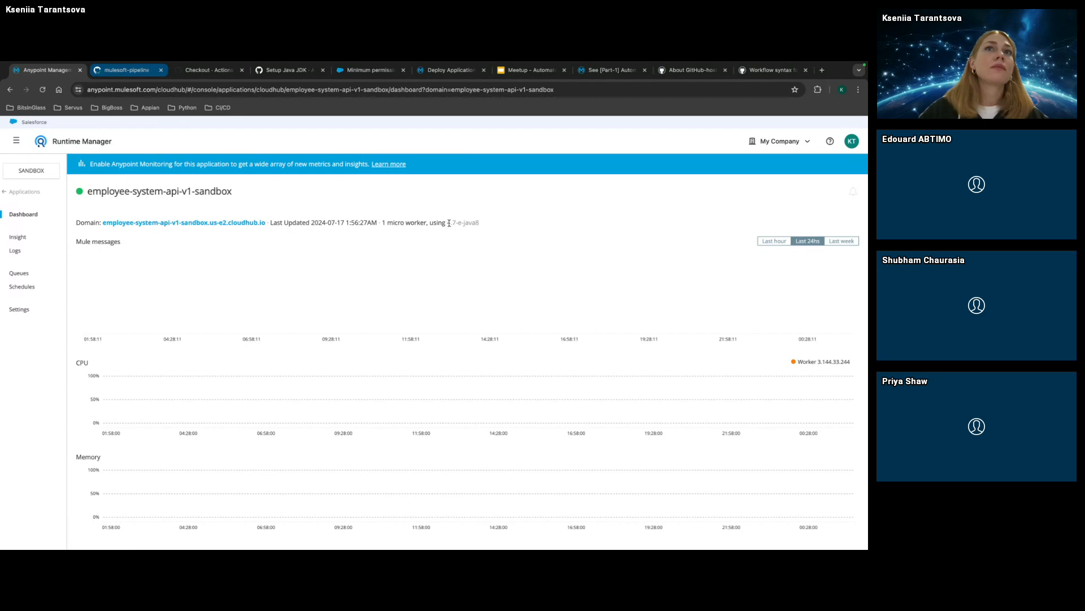
{"action": "left_click", "coordinate": [16, 251]}
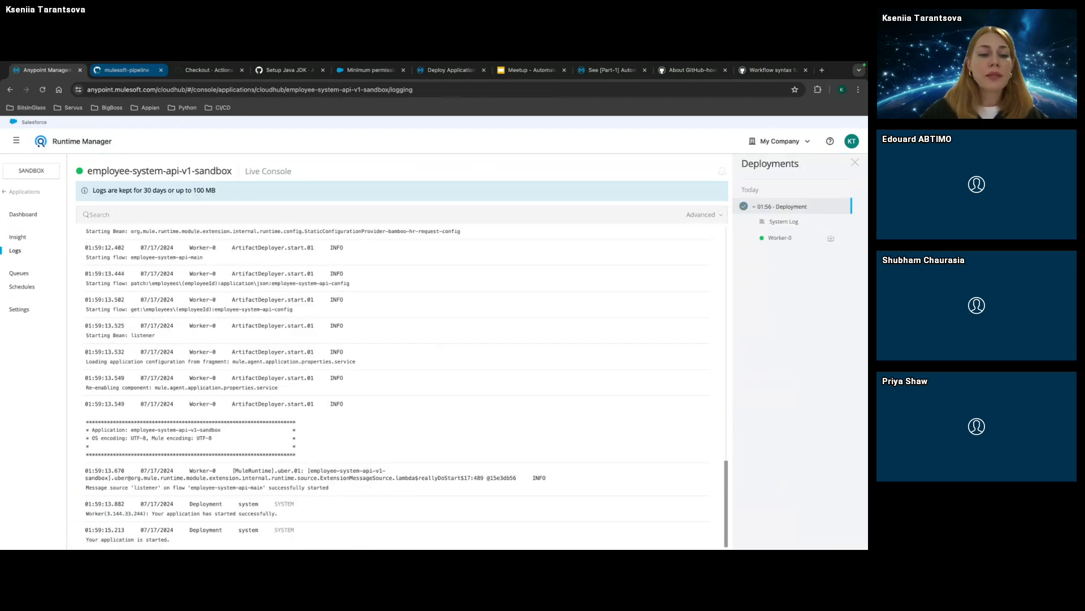
{"action": "mouse_move", "coordinate": [407, 548]}
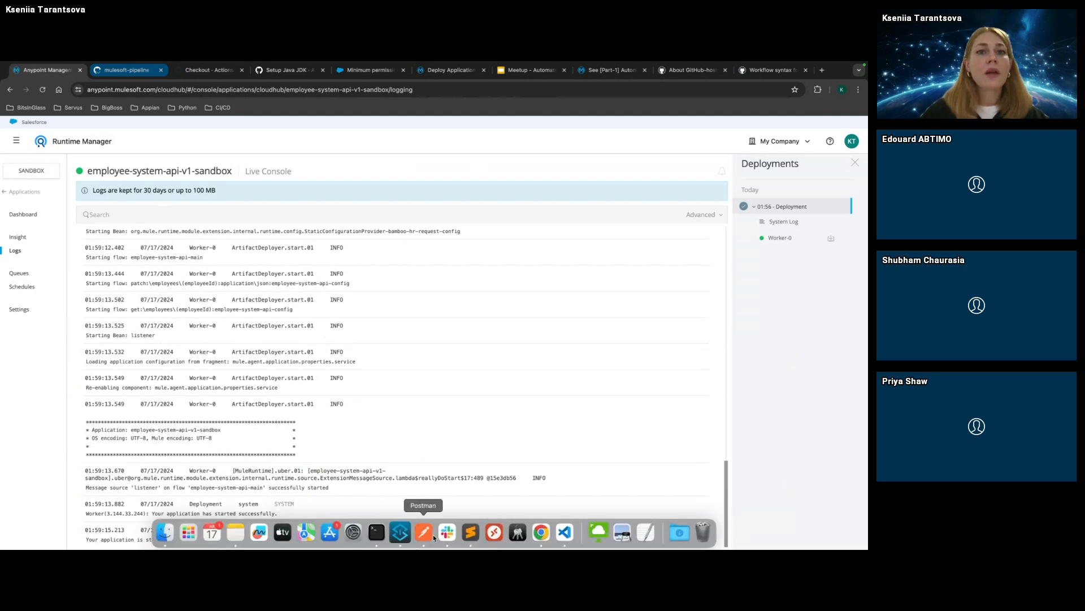
{"action": "left_click", "coordinate": [422, 531]}
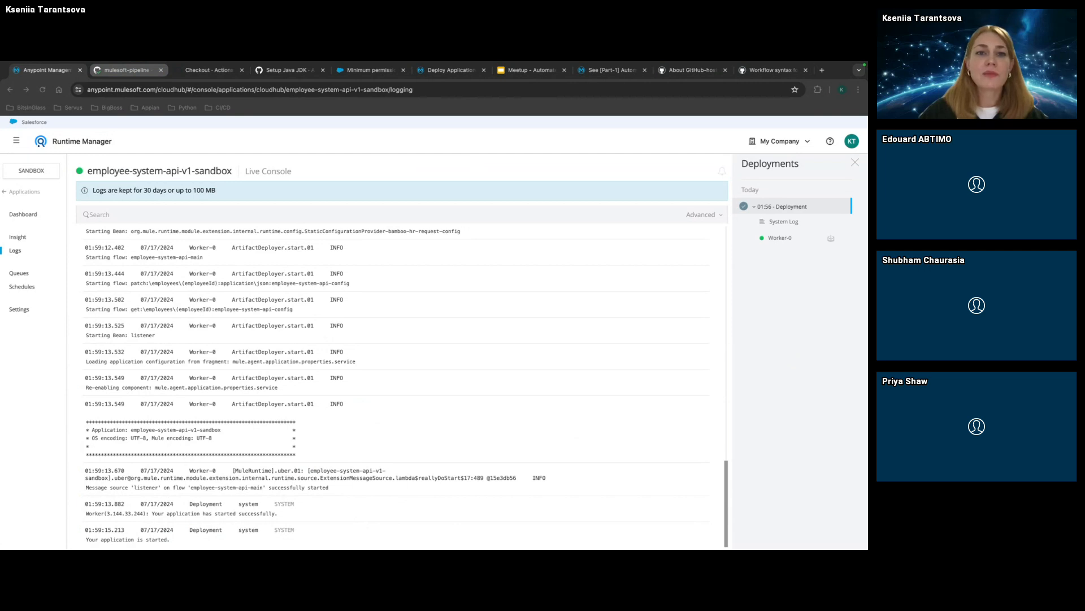
{"action": "mouse_move", "coordinate": [434, 548]}
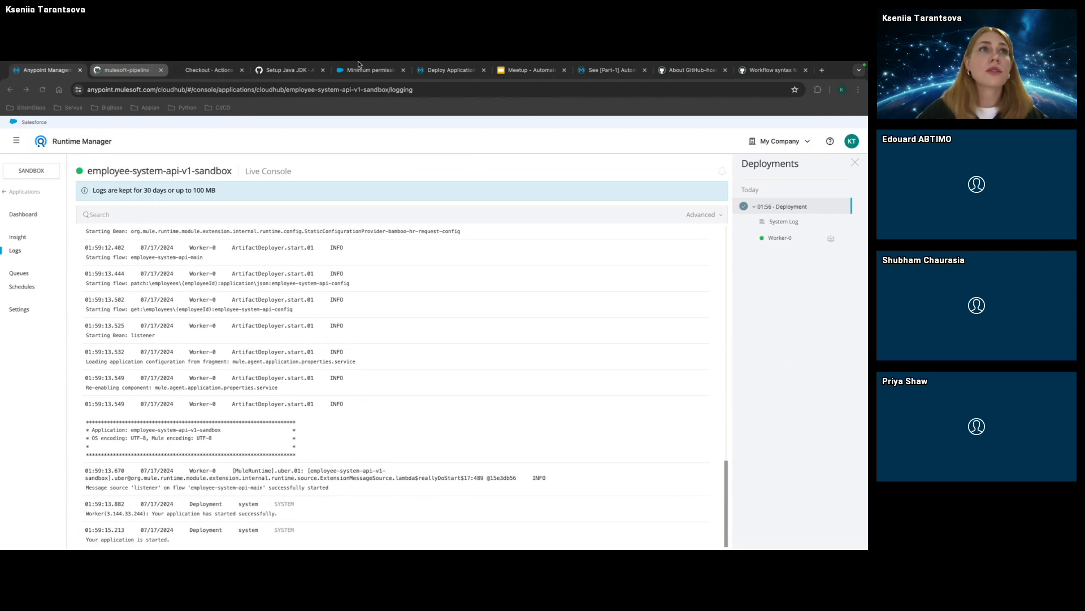
Select the application name and the App url in the application's settings for use in Postman.
{"action": "left_click_drag", "start_coordinate": [234, 172], "coordinate": [87, 173]}
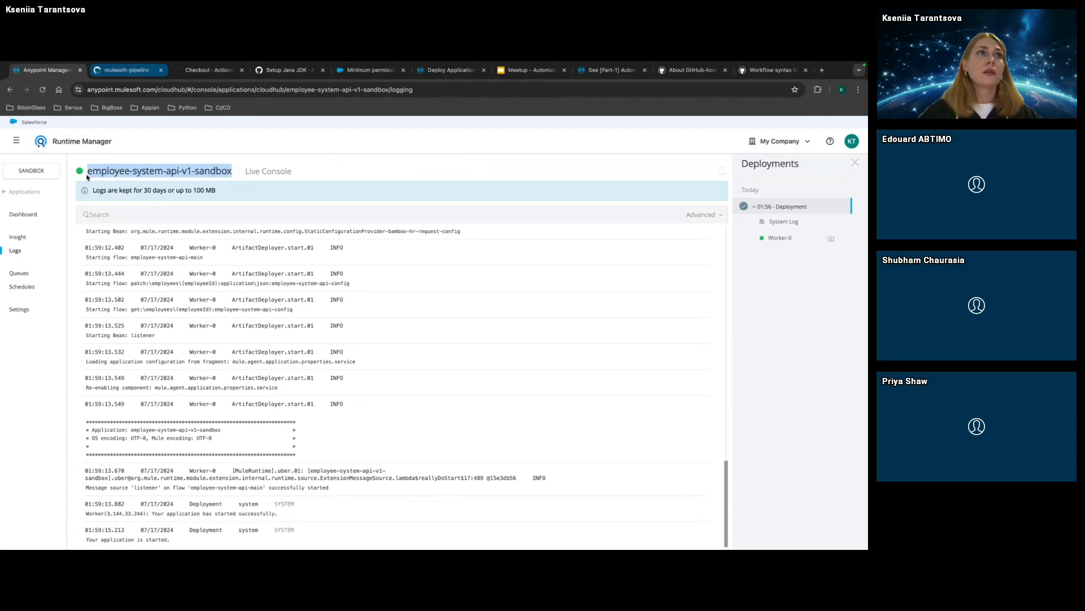
{"action": "key", "text": "super+Tab"}
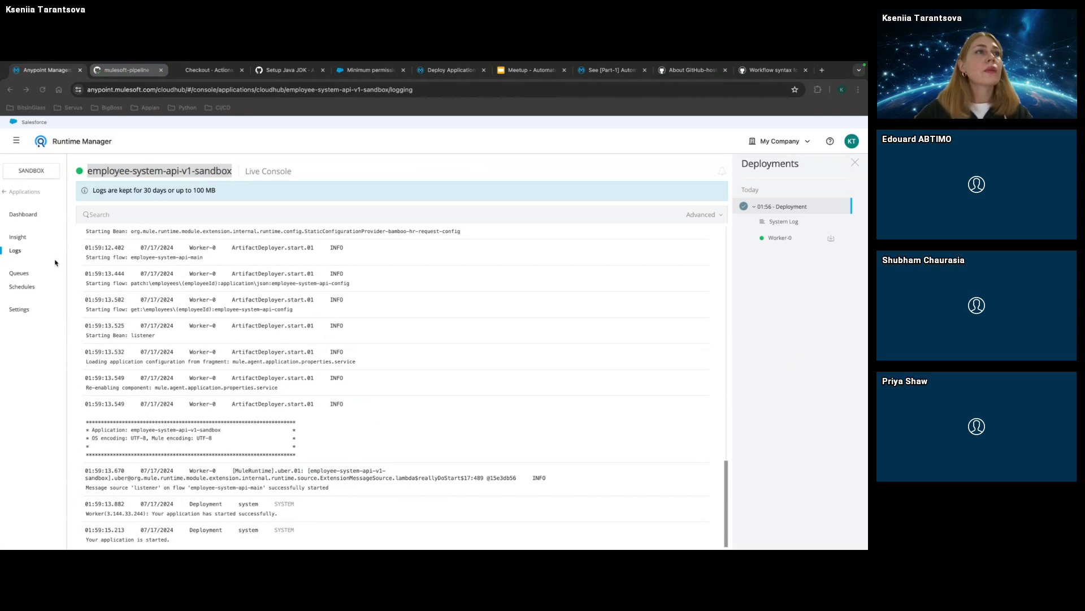
{"action": "left_click", "coordinate": [22, 311]}
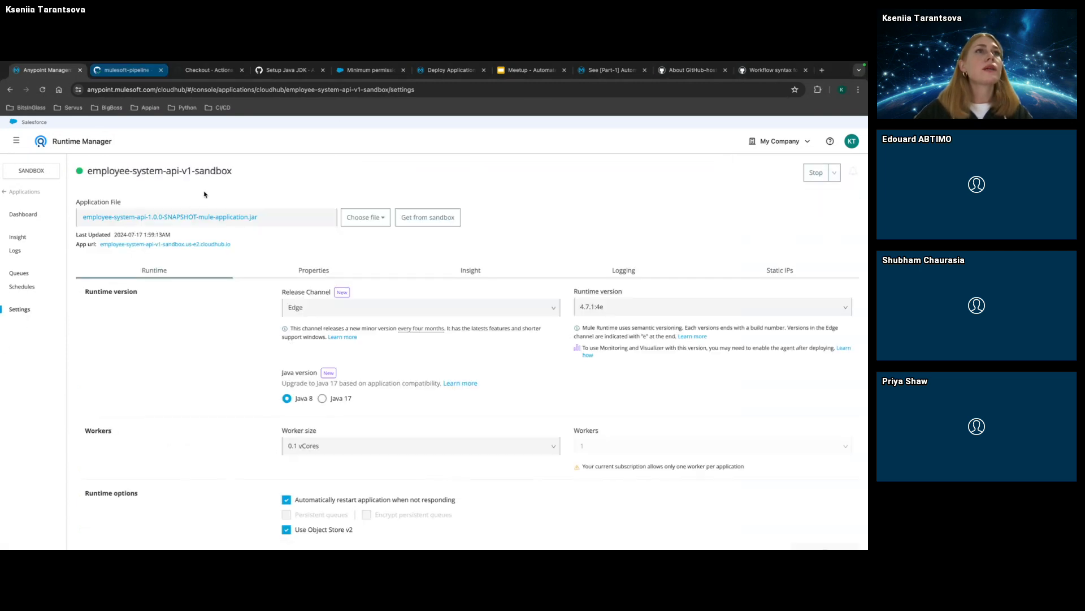
{"action": "left_click_drag", "start_coordinate": [245, 244], "coordinate": [92, 244]}
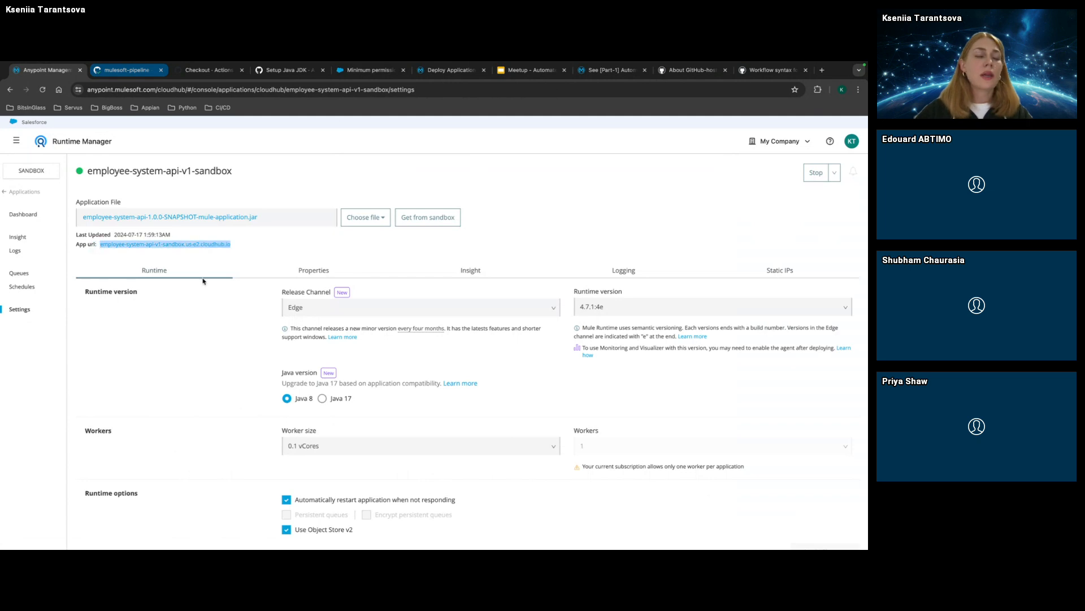
{"action": "key", "text": "super+Tab"}
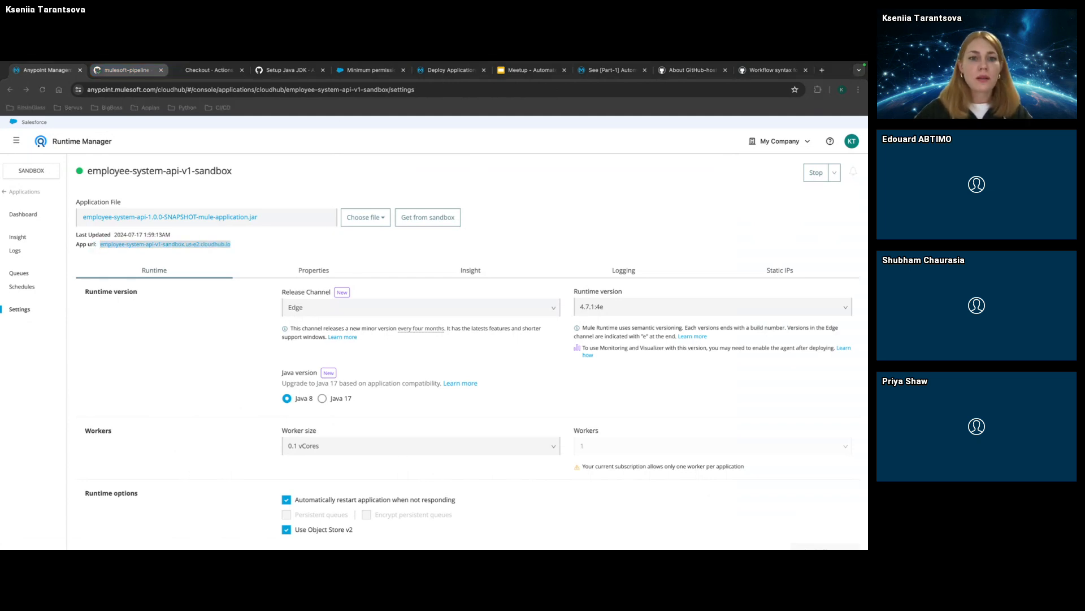
{"action": "key", "text": "alt+Tab"}
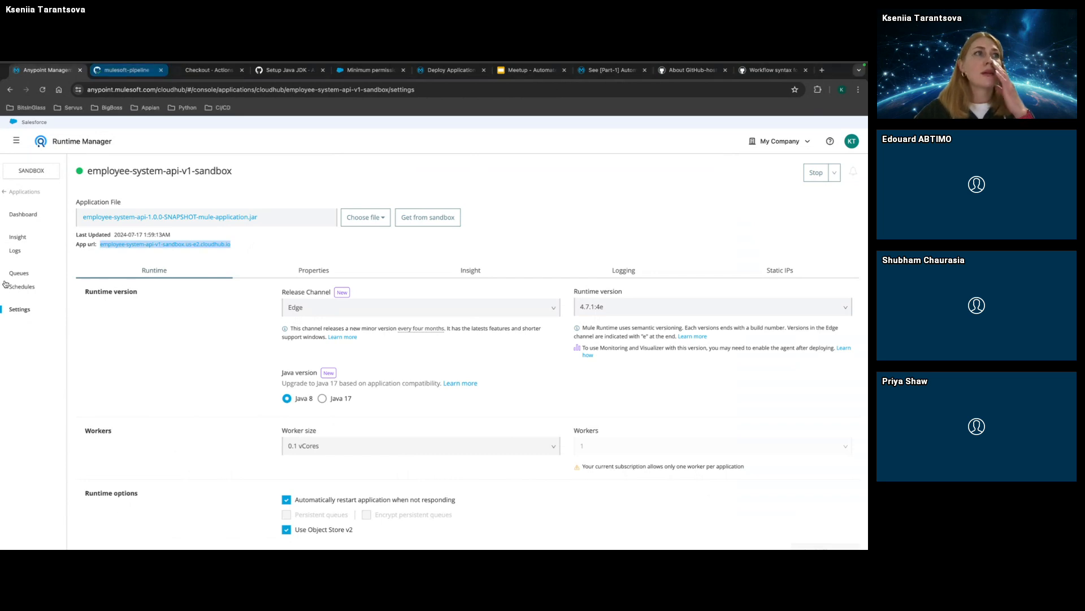
Open the application's logs in Runtime Manager and review the get employee request entries and earlier startup messages.
{"action": "left_click", "coordinate": [21, 251]}
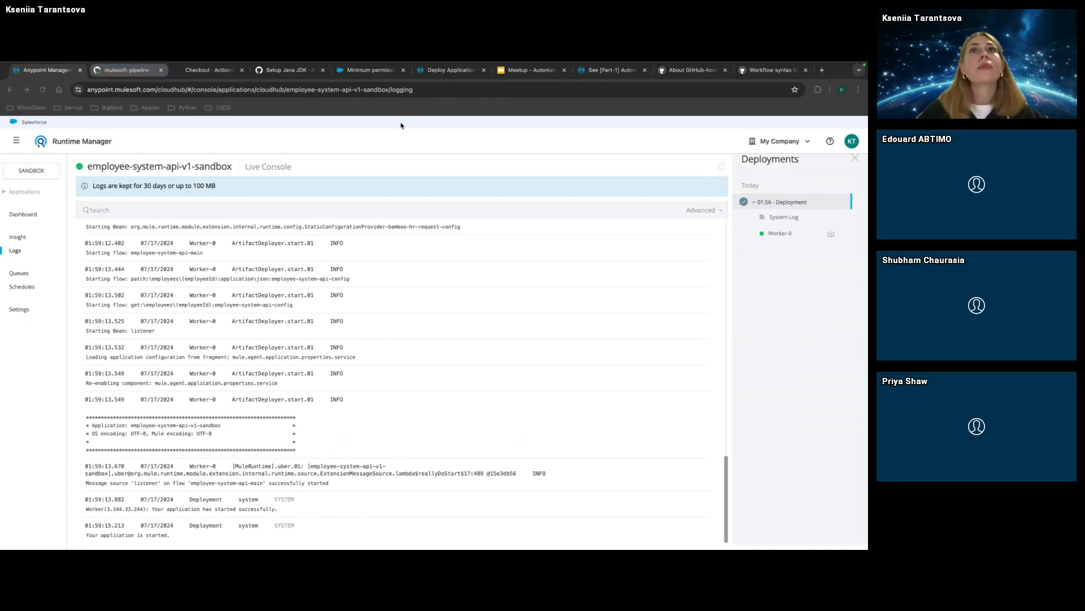
{"action": "left_click", "coordinate": [538, 141]}
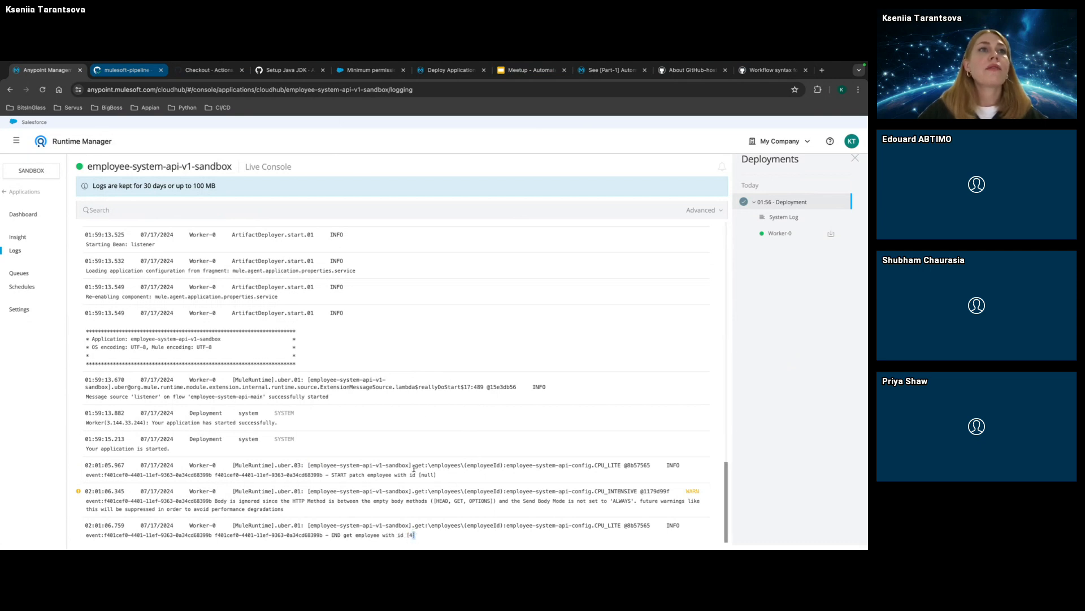
{"action": "scroll", "coordinate": [427, 412], "scroll_direction": "up", "scroll_amount": 10}
{"action": "scroll", "coordinate": [426, 412], "scroll_direction": "up", "scroll_amount": 10}
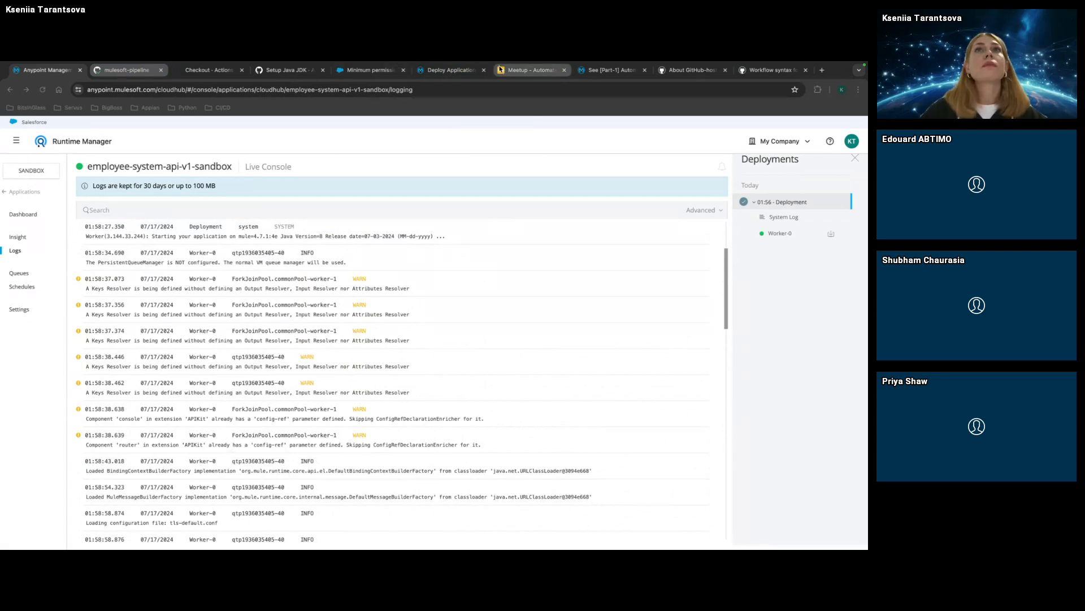
Switch to the Meetup presentation in Google Slides and present it from the slide on benefits of integrating Mulesoft with GitHub Actions.
{"action": "left_click", "coordinate": [518, 70]}
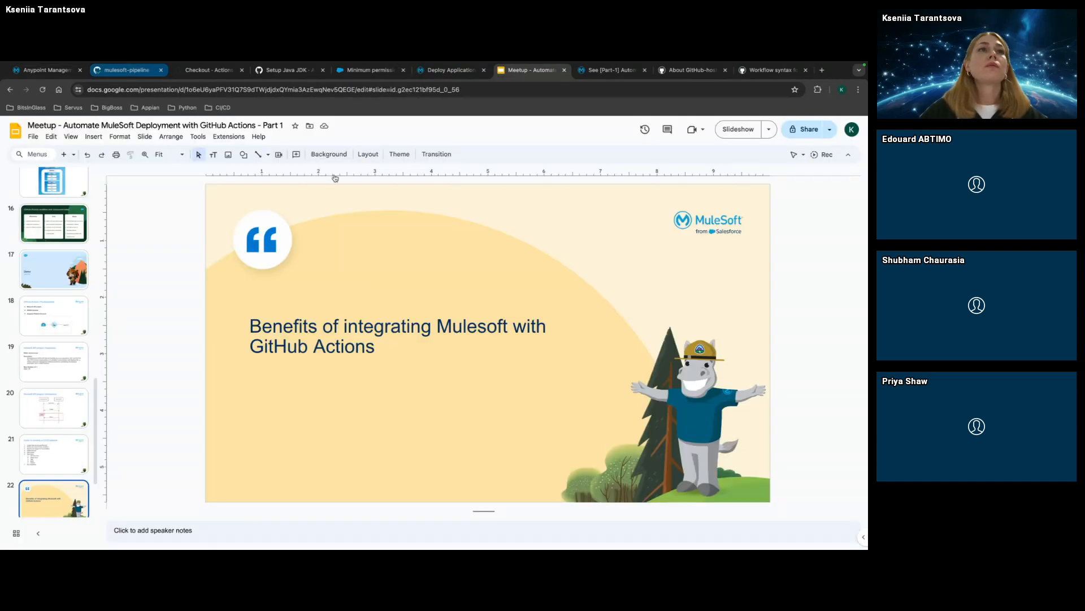
{"action": "scroll", "coordinate": [78, 382], "scroll_direction": "down", "scroll_amount": 2}
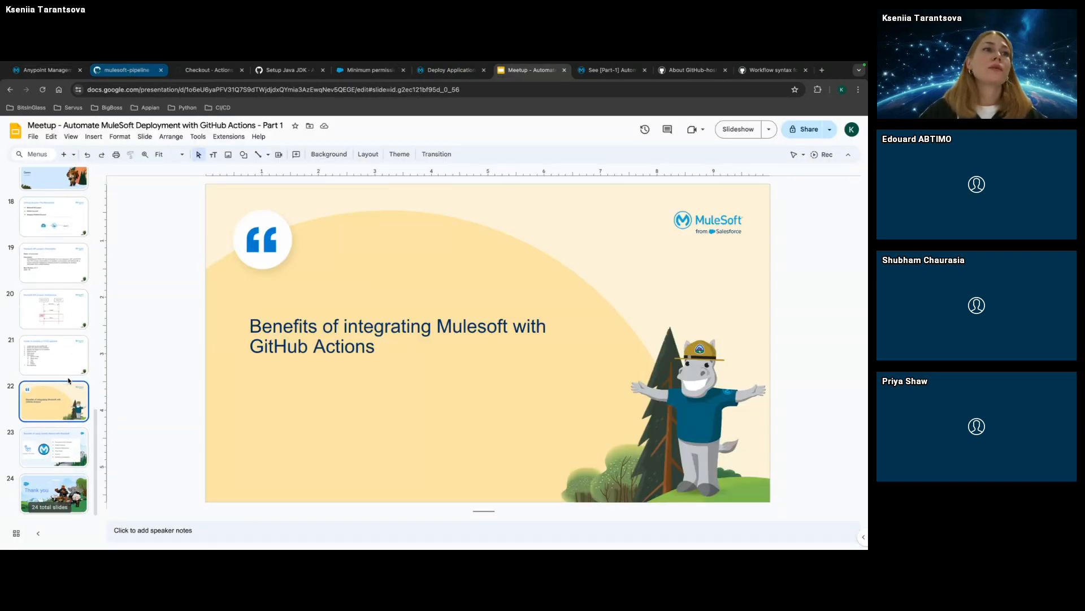
{"action": "left_click", "coordinate": [738, 130]}
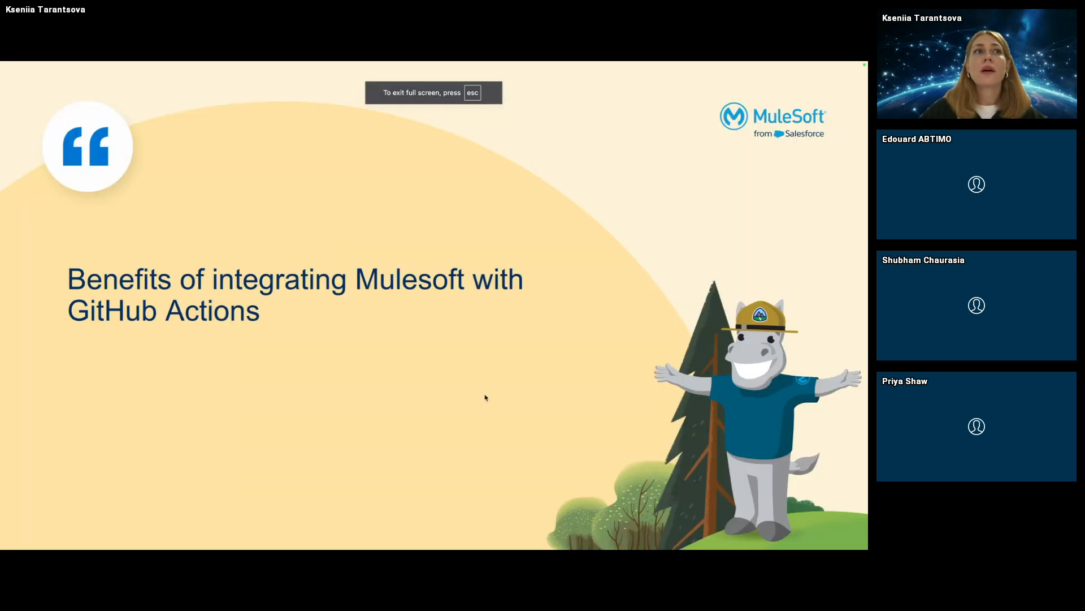